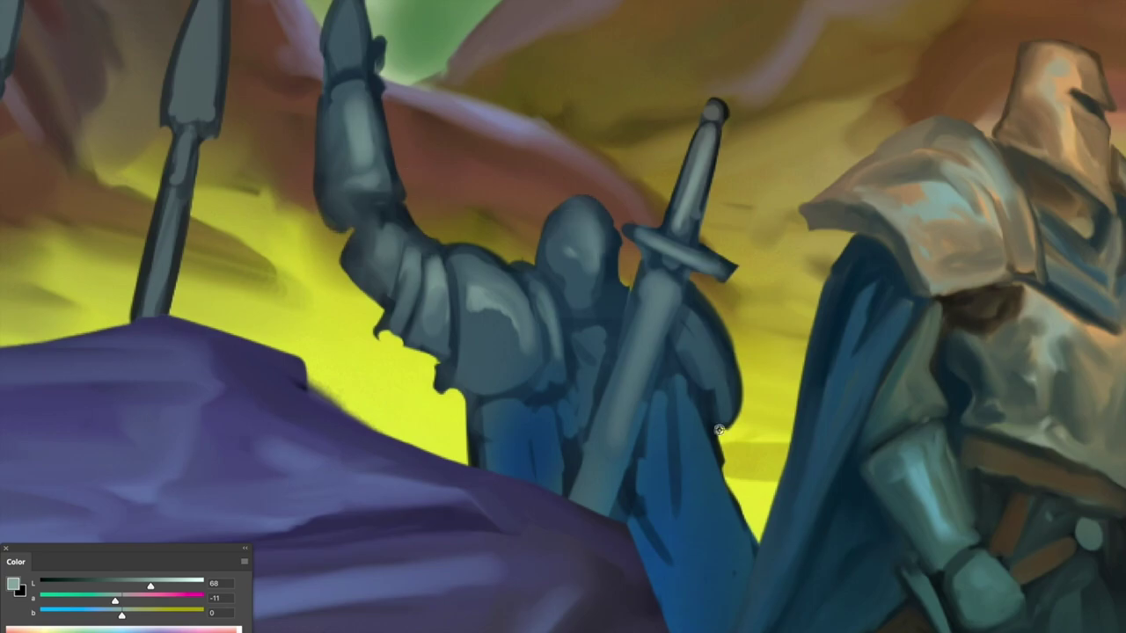
Paint the grip and scabbard of the sword on the raised-arm knight's back in dark brown
{"action": "scroll", "coordinate": [712, 293], "scroll_direction": "up", "scroll_amount": 1}
{"action": "left_click_drag", "start_coordinate": [702, 239], "coordinate": [645, 477]}
{"action": "scroll", "coordinate": [644, 477], "scroll_direction": "down", "scroll_amount": 2}
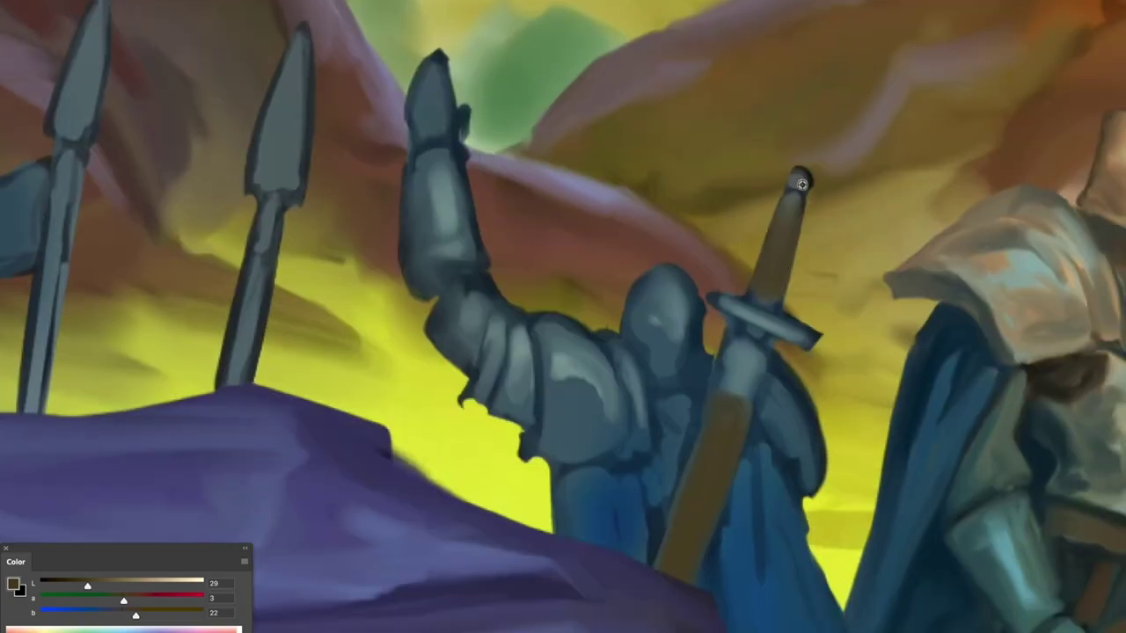
{"action": "scroll", "coordinate": [792, 258], "scroll_direction": "up", "scroll_amount": 2}
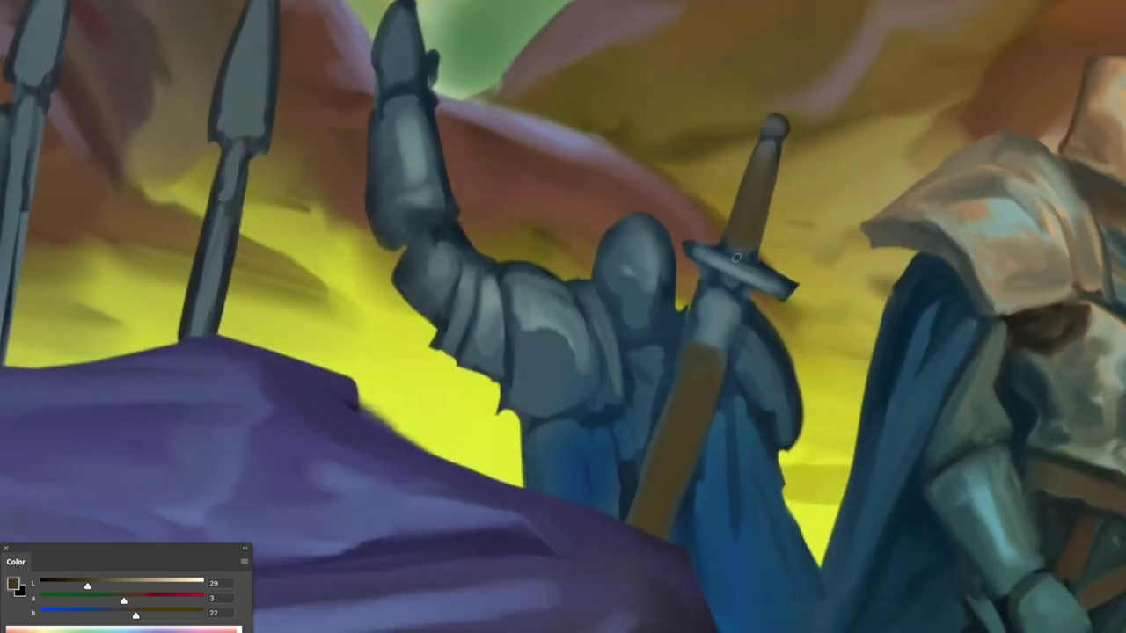
Sample a grey-green from the raised-arm knight's armour and lighten the shoulder and elbow plates
{"action": "left_click", "coordinate": [605, 353], "text": "alt"}
{"action": "left_click_drag", "start_coordinate": [501, 272], "coordinate": [458, 298]}
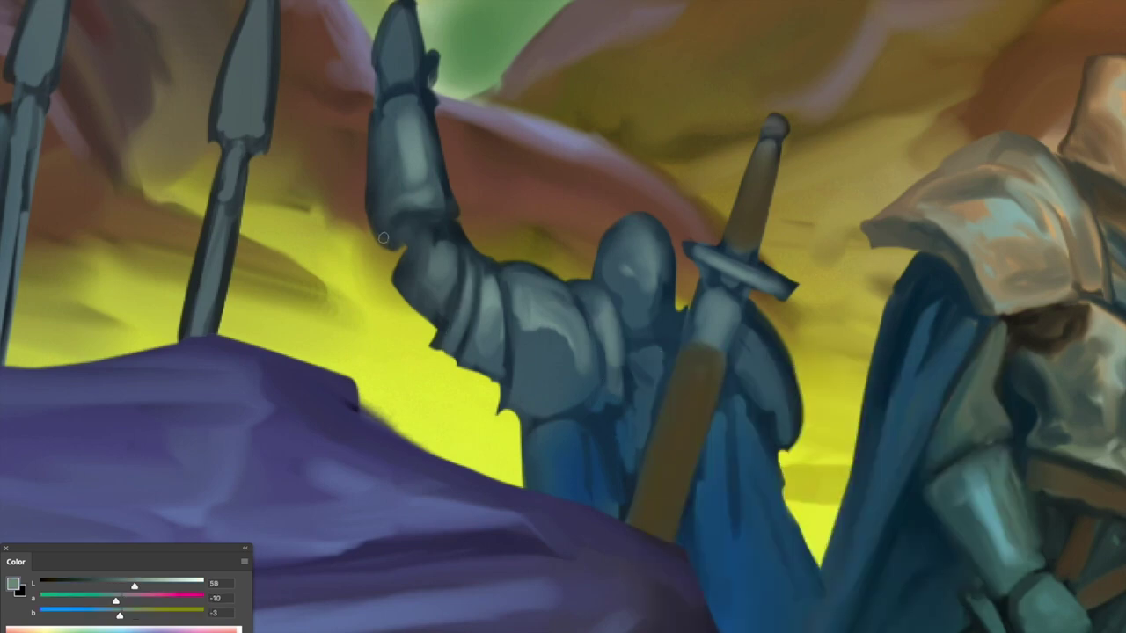
{"action": "left_click_drag", "start_coordinate": [395, 251], "coordinate": [466, 233]}
{"action": "scroll", "coordinate": [657, 253], "scroll_direction": "right", "scroll_amount": 2}
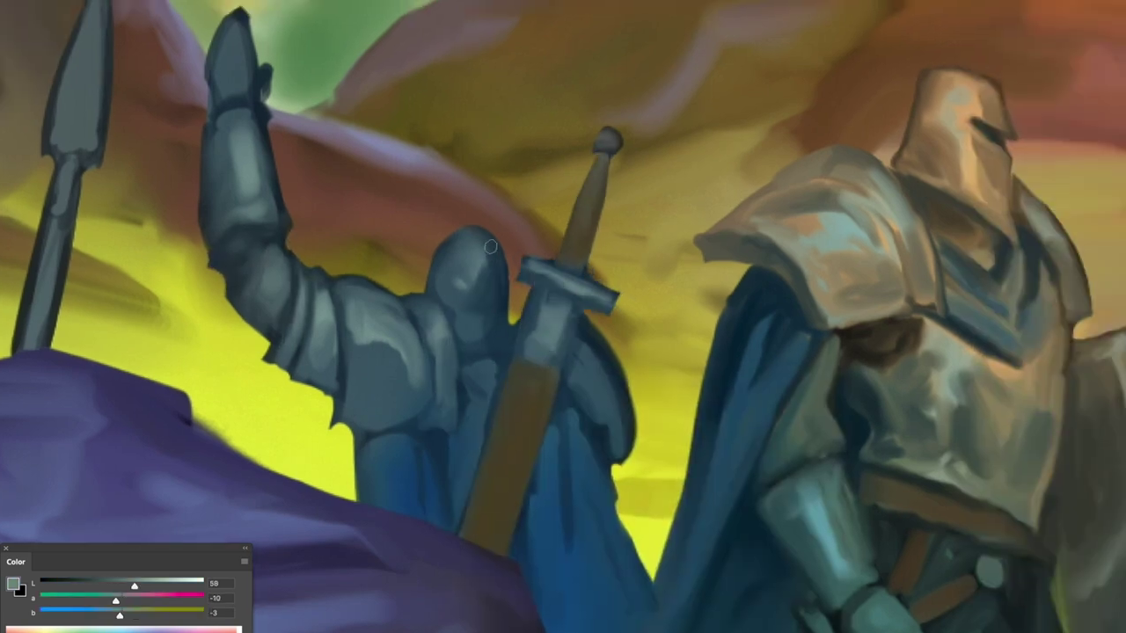
Flip the canvas horizontally and add brighter blue strokes to the raised-arm knight's cape
{"action": "key", "text": "ctrl+shift+h"}
{"action": "scroll", "coordinate": [747, 218], "scroll_direction": "up", "scroll_amount": 1}
{"action": "left_click_drag", "start_coordinate": [730, 149], "coordinate": [796, 144]}
{"action": "scroll", "coordinate": [761, 161], "scroll_direction": "down", "scroll_amount": 3}
{"action": "scroll", "coordinate": [416, 219], "scroll_direction": "up", "scroll_amount": 3}
{"action": "left_click", "coordinate": [416, 219], "text": "alt"}
{"action": "scroll", "coordinate": [416, 219], "scroll_direction": "up", "scroll_amount": 3}
{"action": "left_click_drag", "start_coordinate": [612, 264], "coordinate": [586, 318]}
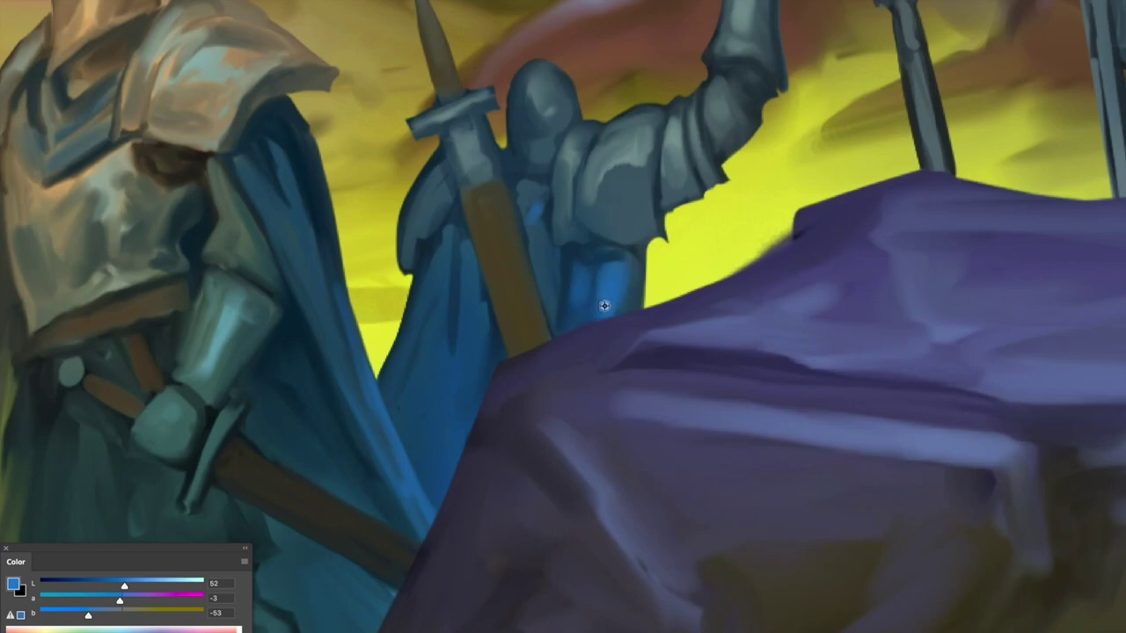
Sample the background's yellow-green and tint the lower outer edge of the raised-arm knight's cape with it
{"action": "left_click", "coordinate": [361, 263], "text": "alt"}
{"action": "left_click_drag", "start_coordinate": [387, 290], "coordinate": [405, 413]}
{"action": "scroll", "coordinate": [532, 211], "scroll_direction": "up", "scroll_amount": 3}
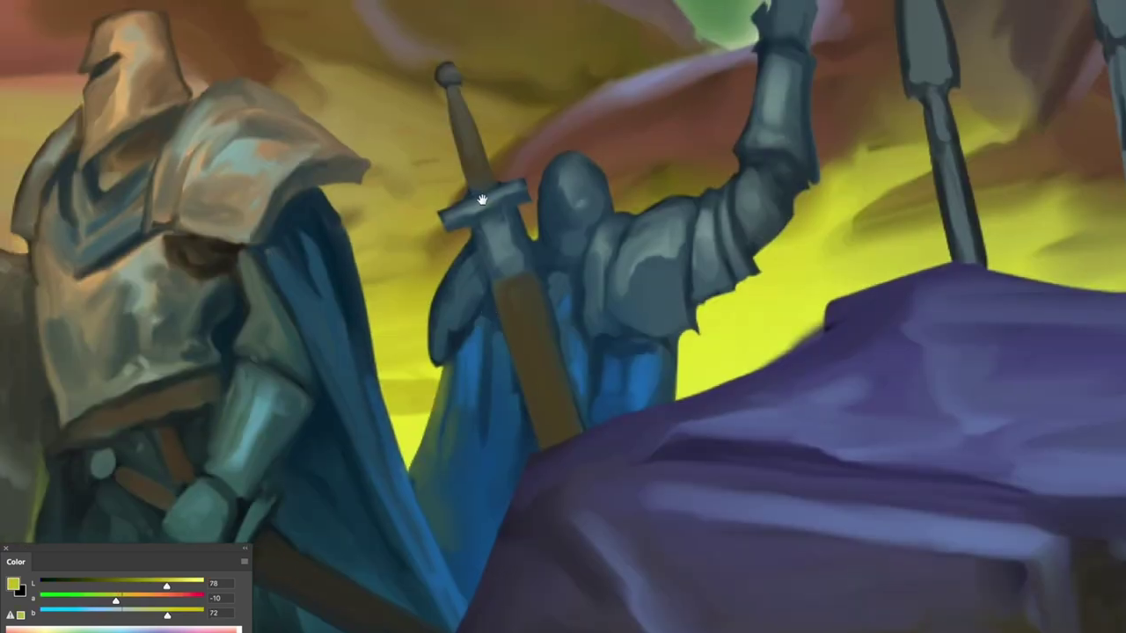
{"action": "left_click_drag", "start_coordinate": [515, 208], "coordinate": [532, 211]}
{"action": "scroll", "coordinate": [532, 211], "scroll_direction": "down", "scroll_amount": 1}
{"action": "scroll", "coordinate": [527, 231], "scroll_direction": "up", "scroll_amount": 1}
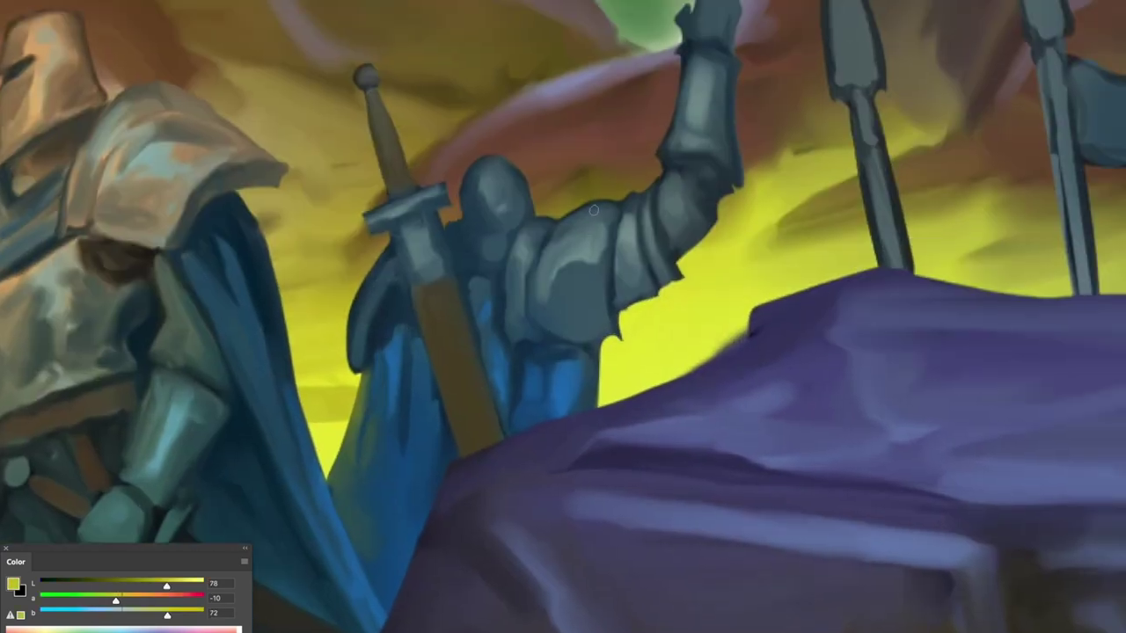
Paint pale cyan highlights on the raised-arm knight's shoulder plates, upper arm and forearm
{"action": "left_click", "coordinate": [483, 312], "text": "alt"}
{"action": "mouse_move", "coordinate": [457, 263]}
{"action": "left_mouse_down"}
{"action": "mouse_move", "coordinate": [492, 233]}
{"action": "mouse_move", "coordinate": [431, 268]}
{"action": "left_mouse_up"}
{"action": "left_click", "coordinate": [527, 264], "text": "alt"}
{"action": "mouse_move", "coordinate": [514, 281]}
{"action": "left_mouse_down"}
{"action": "mouse_move", "coordinate": [567, 250]}
{"action": "mouse_move", "coordinate": [638, 97]}
{"action": "left_mouse_up"}
{"action": "scroll", "coordinate": [458, 225], "scroll_direction": "down", "scroll_amount": 1}
{"action": "left_click_drag", "start_coordinate": [490, 350], "coordinate": [541, 300]}
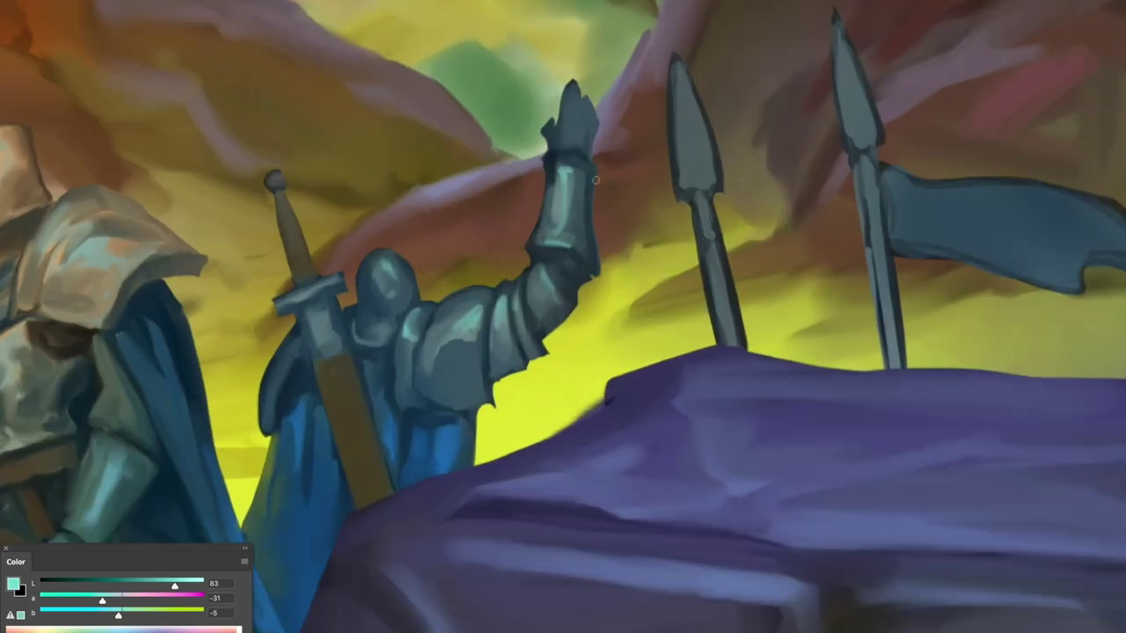
{"action": "scroll", "coordinate": [541, 301], "scroll_direction": "up", "scroll_amount": 1}
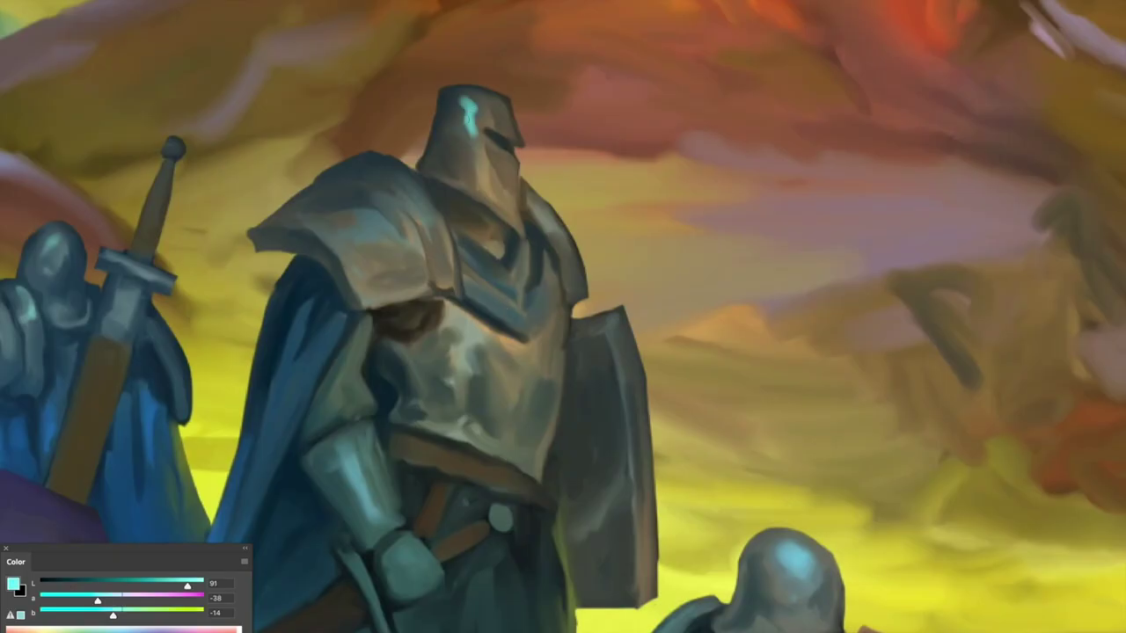
Add bright cyan highlights to the standing knight's helmet, pauldron, breastplate and gauntlet
{"action": "mouse_move", "coordinate": [378, 230]}
{"action": "left_mouse_down"}
{"action": "mouse_move", "coordinate": [415, 201]}
{"action": "mouse_move", "coordinate": [413, 244]}
{"action": "left_mouse_up"}
{"action": "left_click_drag", "start_coordinate": [458, 352], "coordinate": [424, 272]}
{"action": "left_click_drag", "start_coordinate": [431, 379], "coordinate": [436, 285]}
{"action": "scroll", "coordinate": [436, 285], "scroll_direction": "down", "scroll_amount": 1}
{"action": "mouse_move", "coordinate": [358, 468]}
{"action": "left_mouse_down"}
{"action": "mouse_move", "coordinate": [435, 307]}
{"action": "mouse_move", "coordinate": [448, 195]}
{"action": "mouse_move", "coordinate": [321, 219]}
{"action": "mouse_move", "coordinate": [220, 317]}
{"action": "mouse_move", "coordinate": [264, 308]}
{"action": "left_mouse_up"}
Choose lighter grey-teal tones, including #88c2c6, and paint highlights on the two spearheads and their shafts
{"action": "left_click", "coordinate": [13, 584]}
{"action": "key", "text": "Return"}
{"action": "mouse_move", "coordinate": [510, 295]}
{"action": "left_mouse_down"}
{"action": "mouse_move", "coordinate": [264, 281]}
{"action": "mouse_move", "coordinate": [335, 316]}
{"action": "mouse_move", "coordinate": [459, 301]}
{"action": "left_mouse_up"}
{"action": "left_click", "coordinate": [13, 583]}
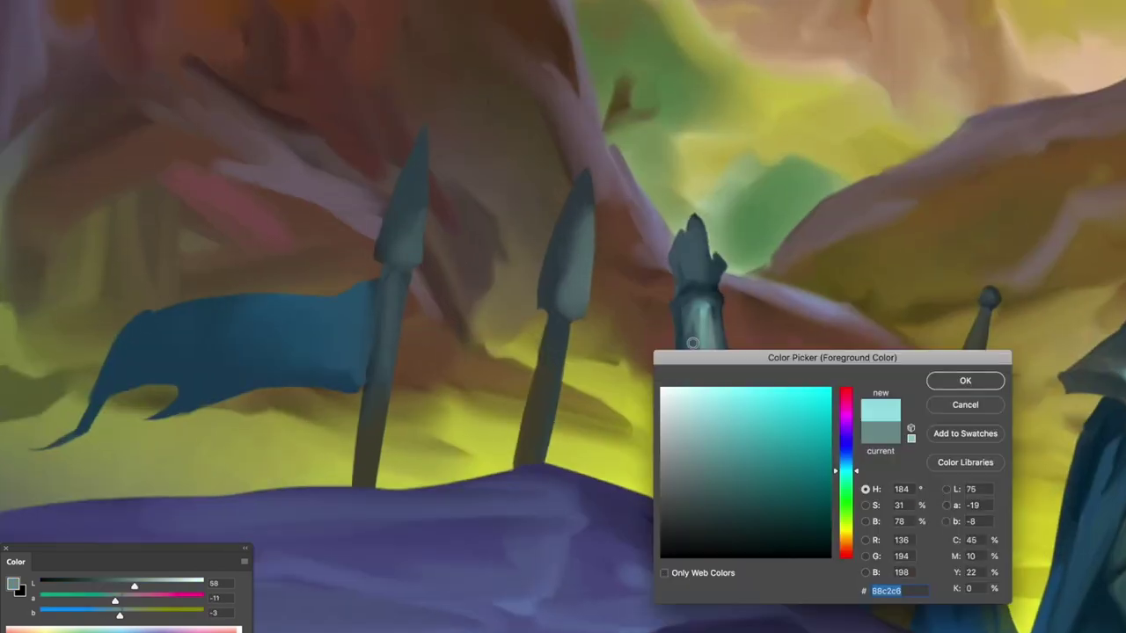
{"action": "key", "text": "Return"}
{"action": "left_click_drag", "start_coordinate": [562, 263], "coordinate": [545, 395]}
{"action": "mouse_move", "coordinate": [428, 318]}
{"action": "left_mouse_down"}
{"action": "mouse_move", "coordinate": [401, 284]}
{"action": "mouse_move", "coordinate": [378, 299]}
{"action": "left_mouse_up"}
{"action": "mouse_move", "coordinate": [485, 329]}
{"action": "left_mouse_down"}
{"action": "mouse_move", "coordinate": [478, 402]}
{"action": "mouse_move", "coordinate": [520, 278]}
{"action": "left_mouse_up"}
Pick a muted teal and sharpen the light edges of the two spearheads
{"action": "key", "text": "F12"}
{"action": "left_click", "coordinate": [346, 255]}
{"action": "key", "text": "Return"}
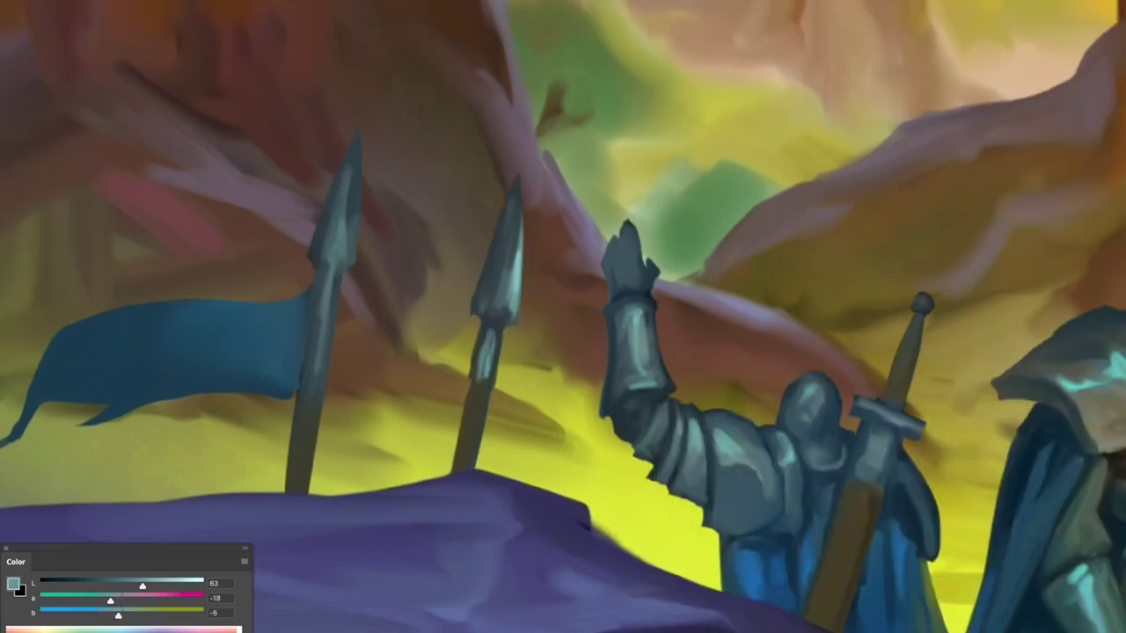
{"action": "key", "text": "ctrl+minus"}
{"action": "scroll", "coordinate": [458, 431], "scroll_direction": "up", "scroll_amount": 3}
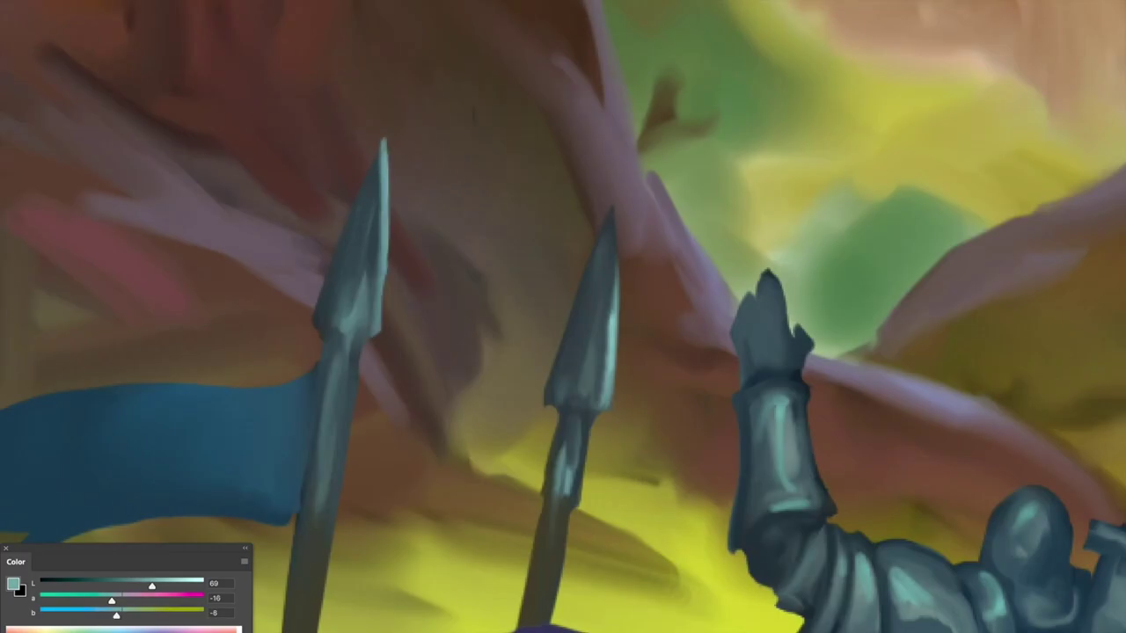
Paint lighter folds on the blue banner and pick the grey-teal #769592 as the foreground colour
{"action": "key", "text": "ctrl+0"}
{"action": "scroll", "coordinate": [289, 307], "scroll_direction": "up", "scroll_amount": 5}
{"action": "left_click_drag", "start_coordinate": [358, 336], "coordinate": [221, 332]}
{"action": "key", "text": "F12"}
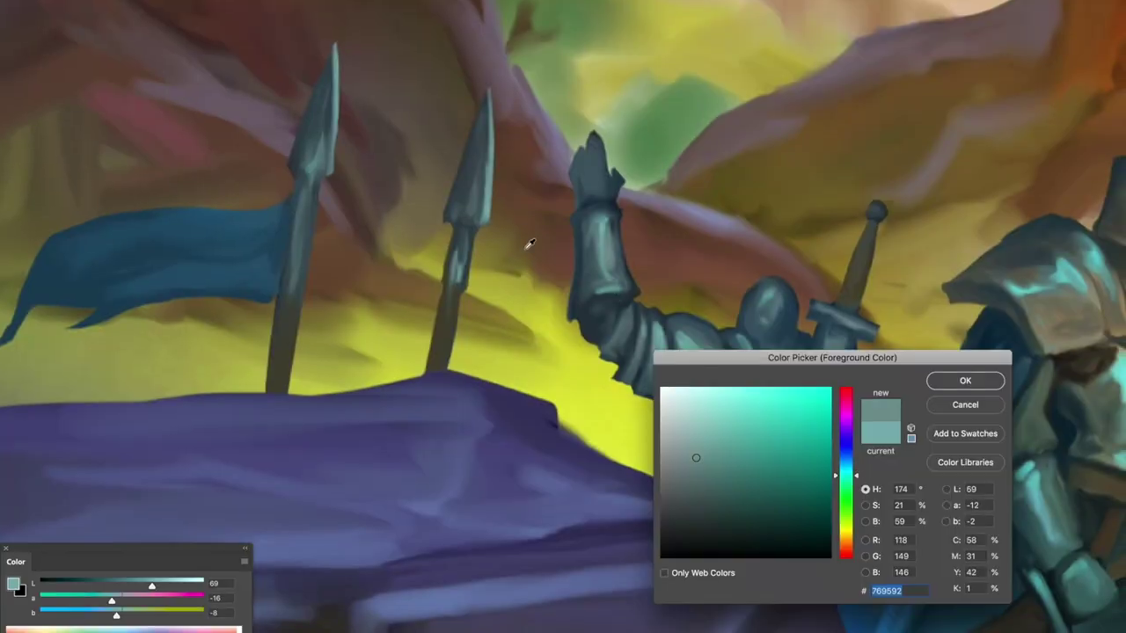
{"action": "key", "text": "Return"}
Pick a very dark green as the foreground colour and check the whole painting
{"action": "scroll", "coordinate": [340, 238], "scroll_direction": "down", "scroll_amount": 2}
{"action": "left_click", "coordinate": [339, 238]}
{"action": "key", "text": "Return"}
{"action": "key", "text": "ctrl+0"}
{"action": "scroll", "coordinate": [490, 362], "scroll_direction": "up", "scroll_amount": 5}
{"action": "scroll", "coordinate": [491, 362], "scroll_direction": "down", "scroll_amount": 5}
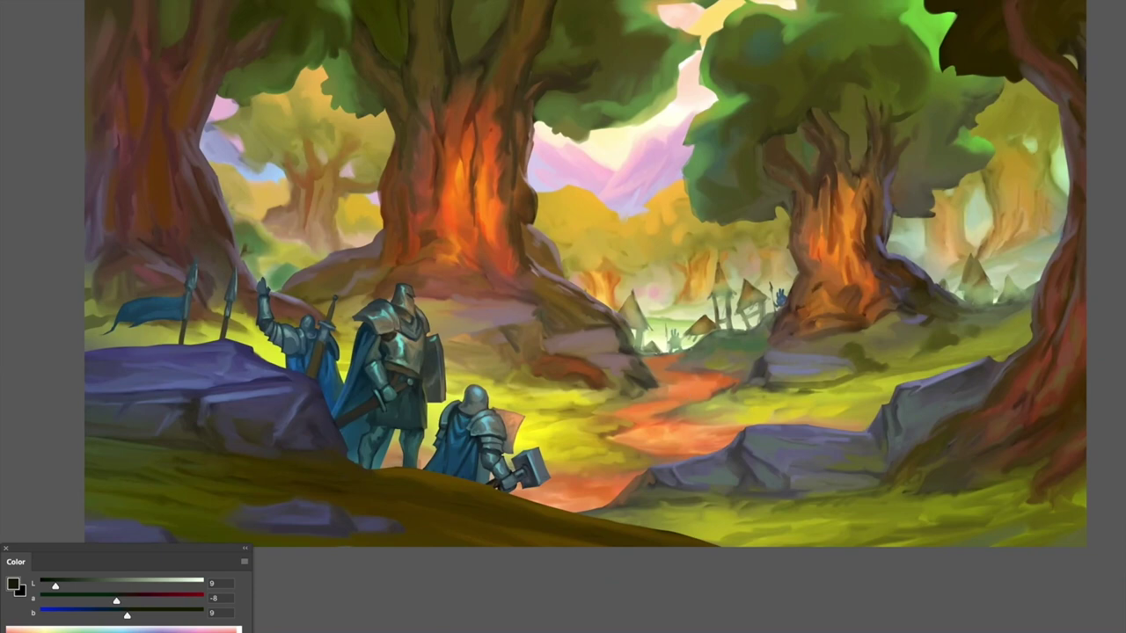
Choose a muted mauve-grey and define the rock shapes at the base of the central tree
{"action": "scroll", "coordinate": [563, 351], "scroll_direction": "up", "scroll_amount": 1}
{"action": "left_click", "coordinate": [128, 628]}
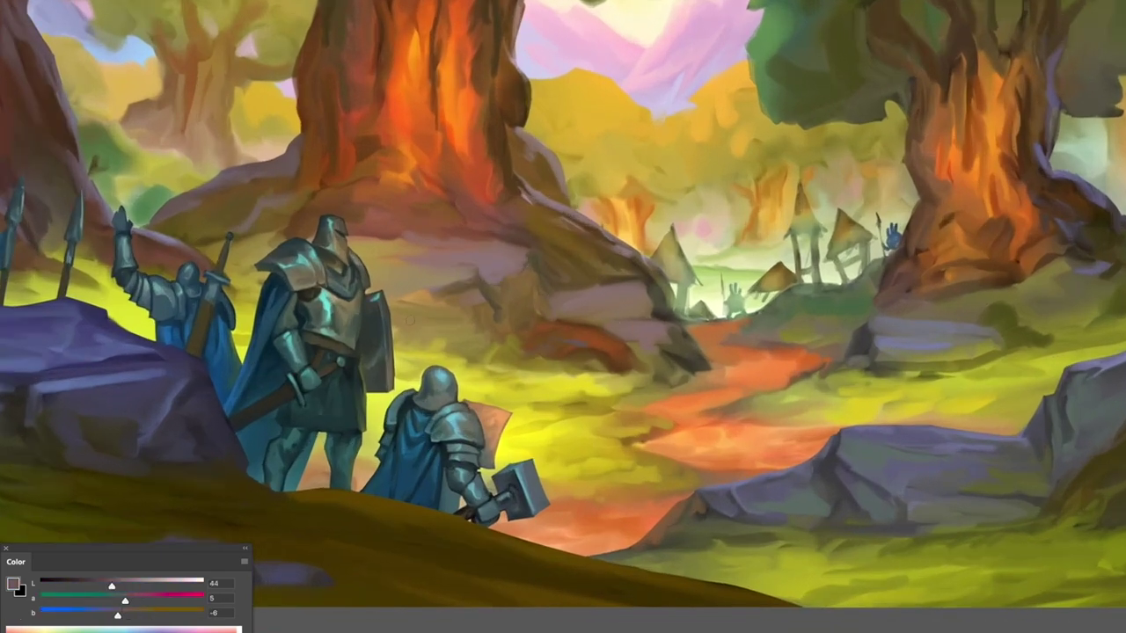
{"action": "scroll", "coordinate": [638, 355], "scroll_direction": "up", "scroll_amount": 2}
{"action": "scroll", "coordinate": [338, 304], "scroll_direction": "left", "scroll_amount": 3}
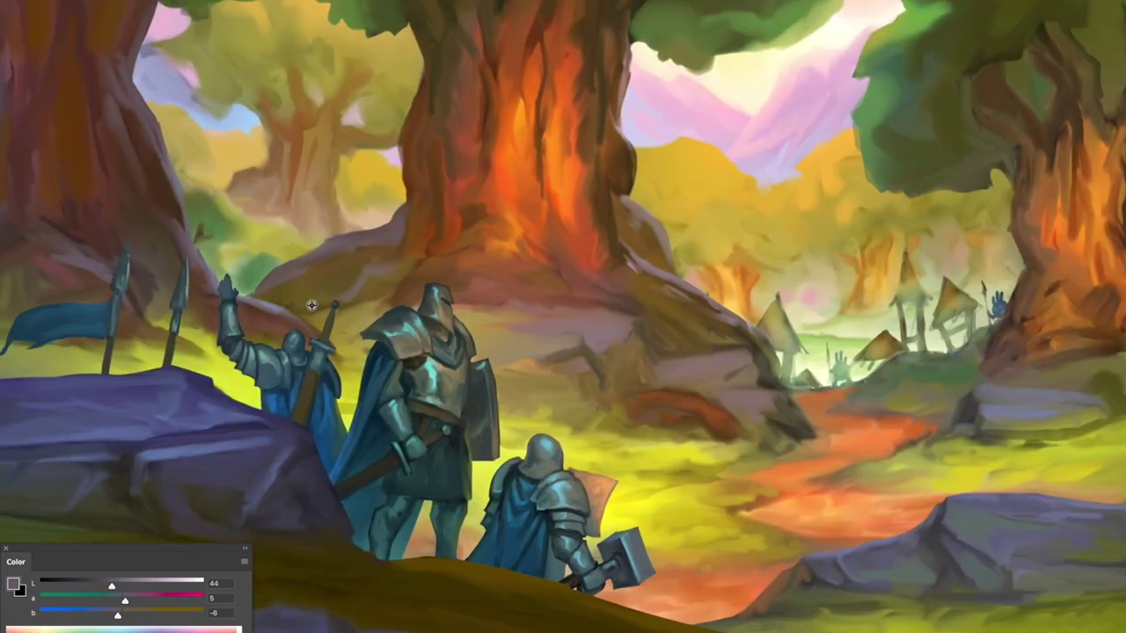
{"action": "key", "text": "Return"}
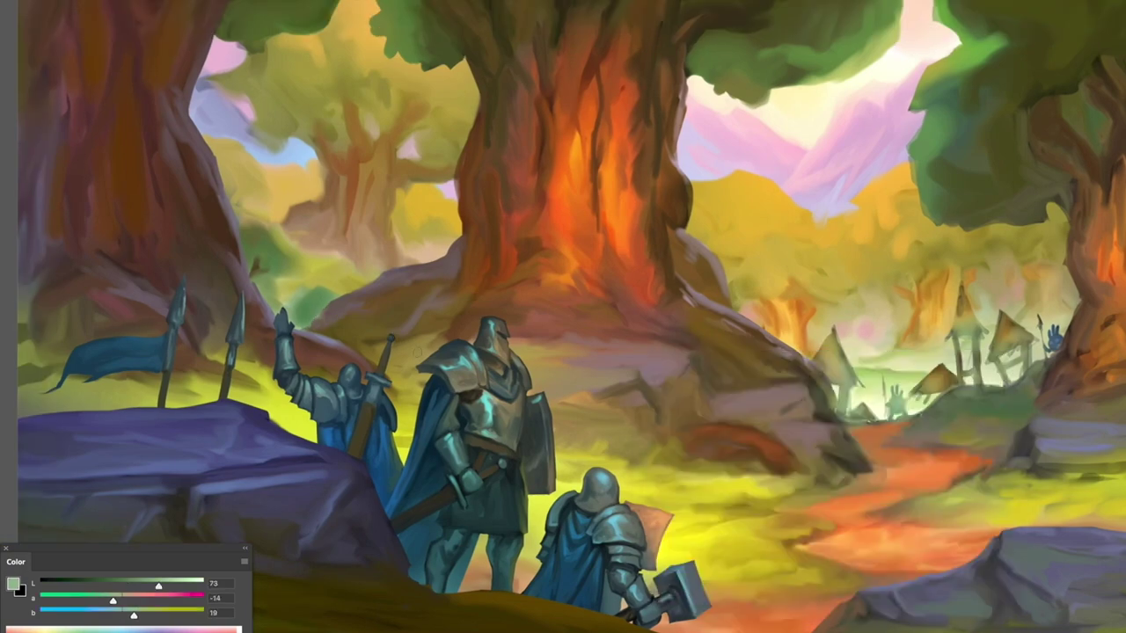
Paint pale blue rim light along the central tree's trunk and sample its brown bark colour
{"action": "scroll", "coordinate": [458, 258], "scroll_direction": "right", "scroll_amount": 3}
{"action": "scroll", "coordinate": [370, 240], "scroll_direction": "up", "scroll_amount": 2}
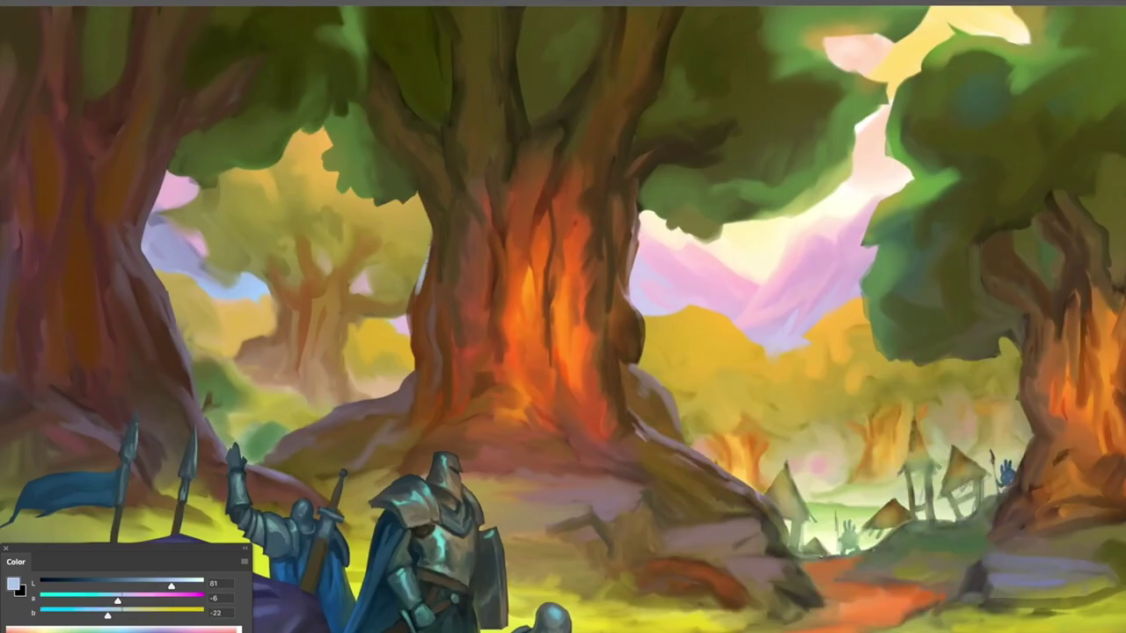
{"action": "left_click", "coordinate": [440, 234], "text": "alt"}
{"action": "scroll", "coordinate": [440, 234], "scroll_direction": "down", "scroll_amount": 1}
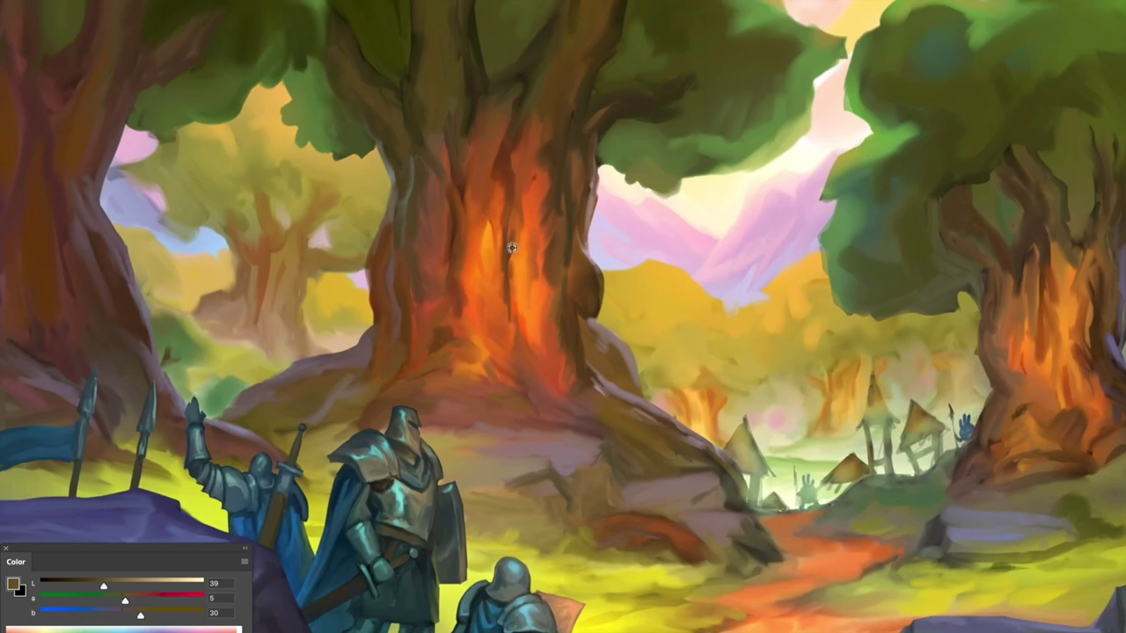
{"action": "scroll", "coordinate": [490, 332], "scroll_direction": "down", "scroll_amount": 2}
{"action": "scroll", "coordinate": [476, 355], "scroll_direction": "right", "scroll_amount": 3}
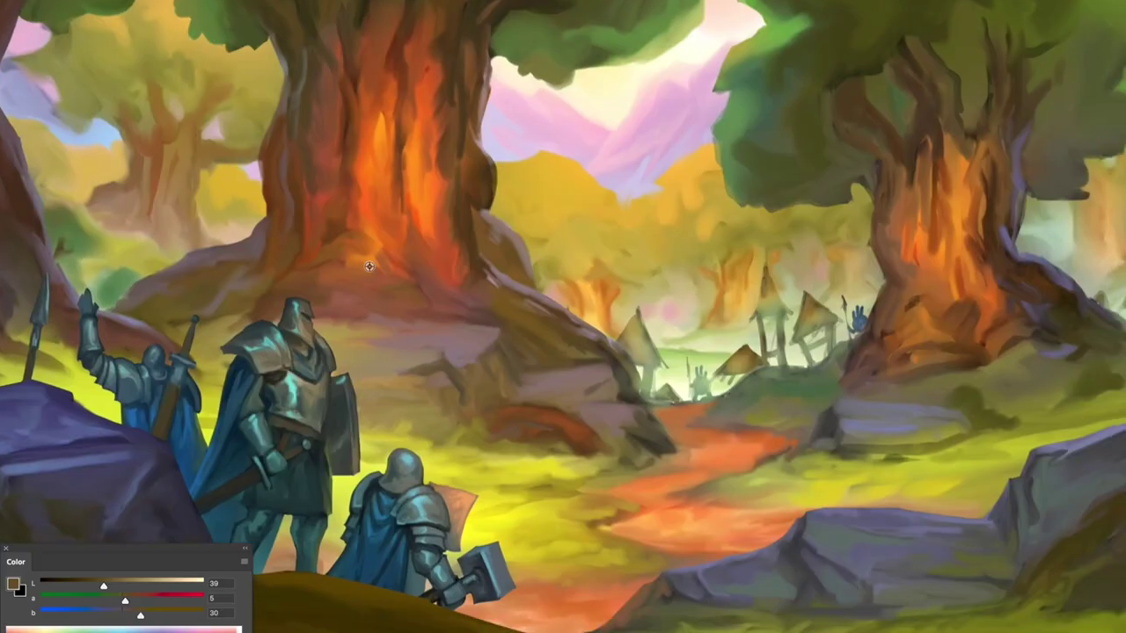
{"action": "scroll", "coordinate": [460, 242], "scroll_direction": "down", "scroll_amount": 1}
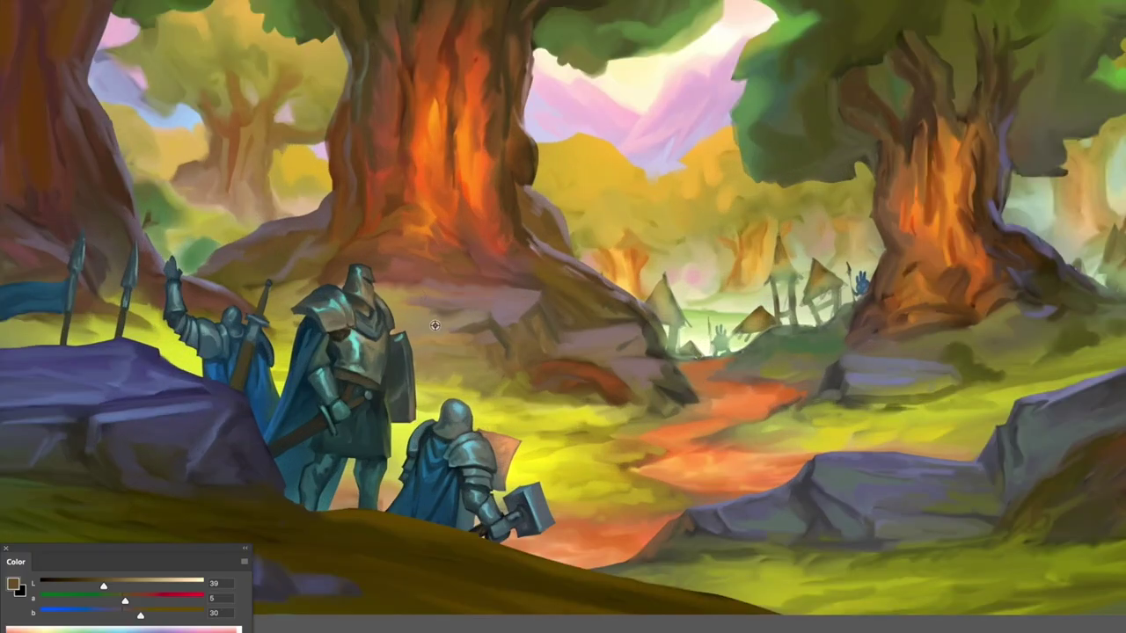
Flip the canvas horizontally, hide the panels and examine the composition from the village to the knights
{"action": "key", "text": "ctrl+shift+h"}
{"action": "scroll", "coordinate": [450, 373], "scroll_direction": "up", "scroll_amount": 2}
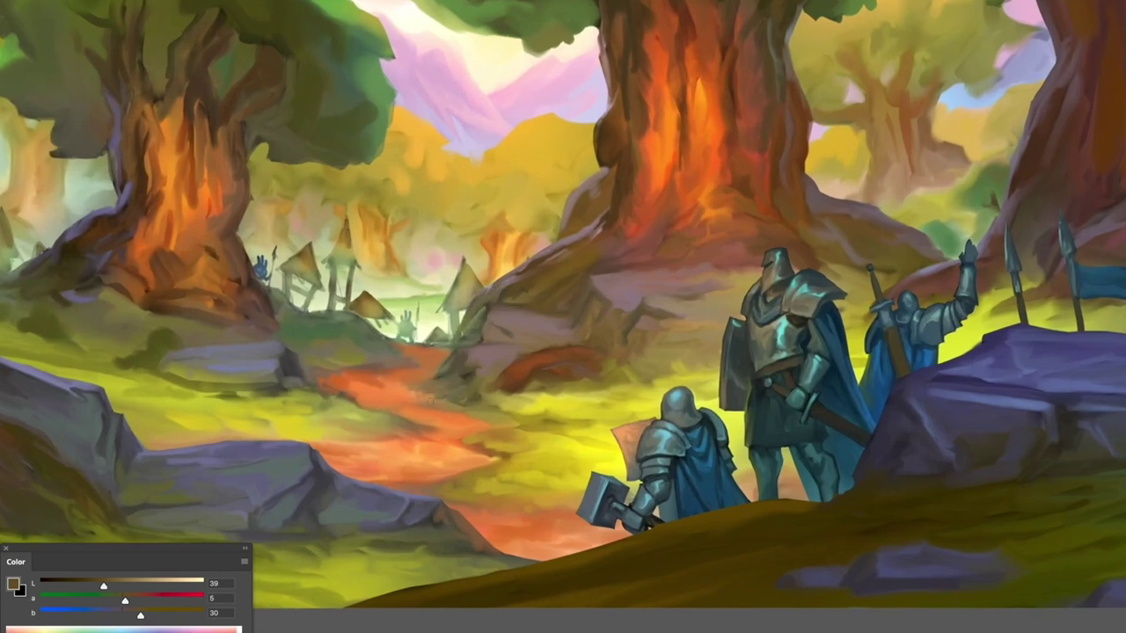
{"action": "scroll", "coordinate": [400, 403], "scroll_direction": "down", "scroll_amount": 1}
{"action": "scroll", "coordinate": [400, 403], "scroll_direction": "left", "scroll_amount": 1}
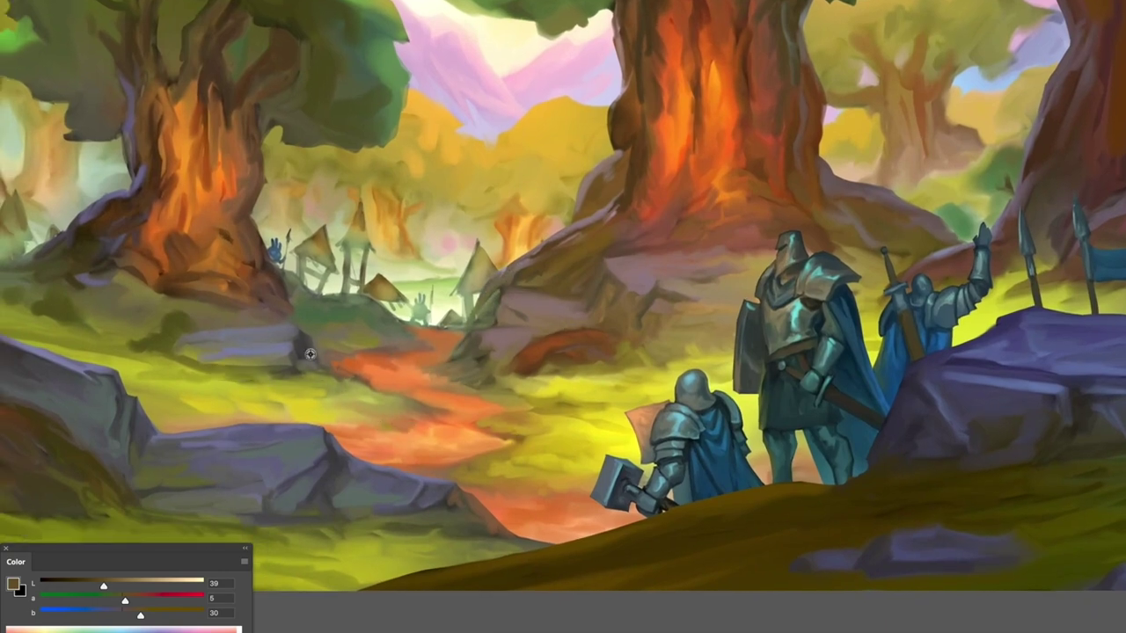
{"action": "key", "text": "ctrl+e"}
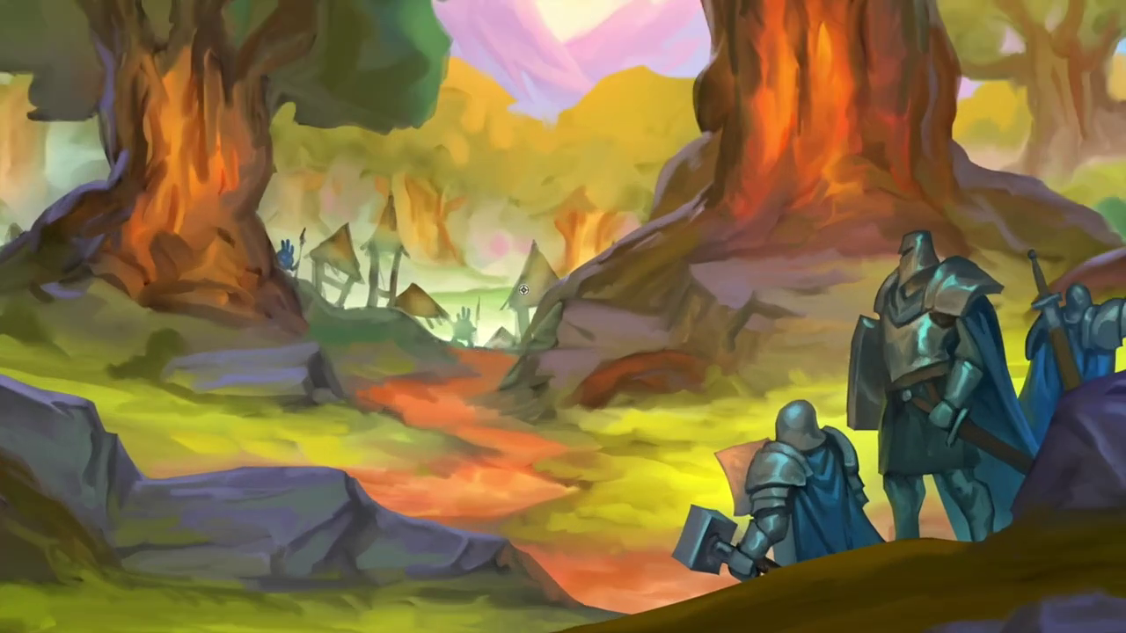
{"action": "scroll", "coordinate": [524, 290], "scroll_direction": "down", "scroll_amount": 3}
{"action": "scroll", "coordinate": [523, 290], "scroll_direction": "right", "scroll_amount": 3}
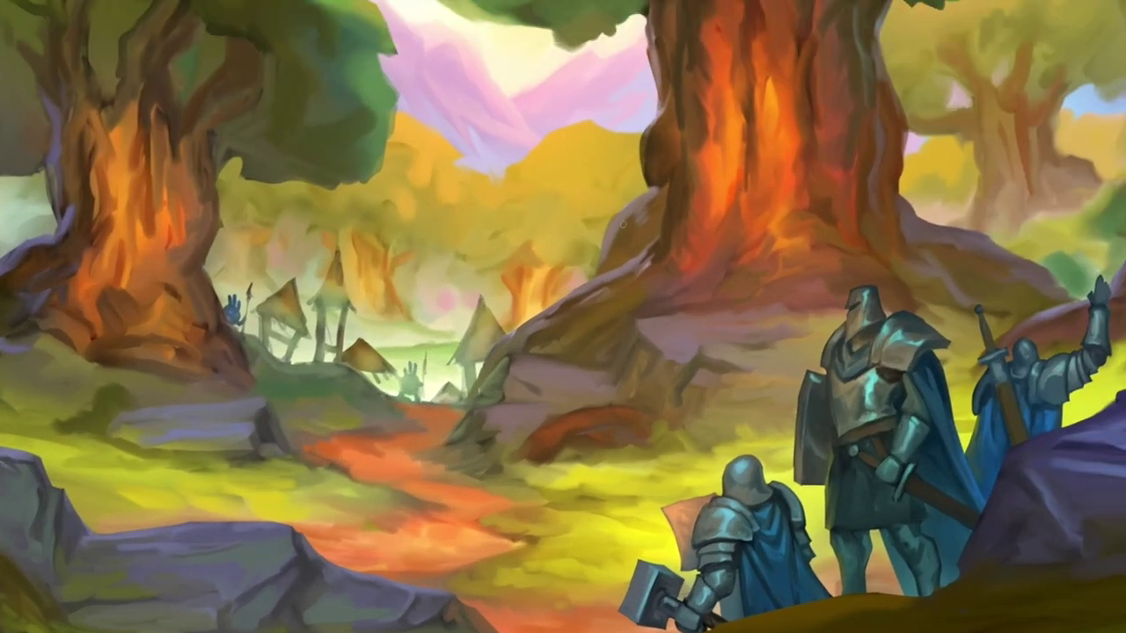
{"action": "scroll", "coordinate": [562, 317], "scroll_direction": "up", "scroll_amount": 2}
{"action": "scroll", "coordinate": [563, 316], "scroll_direction": "right", "scroll_amount": 4}
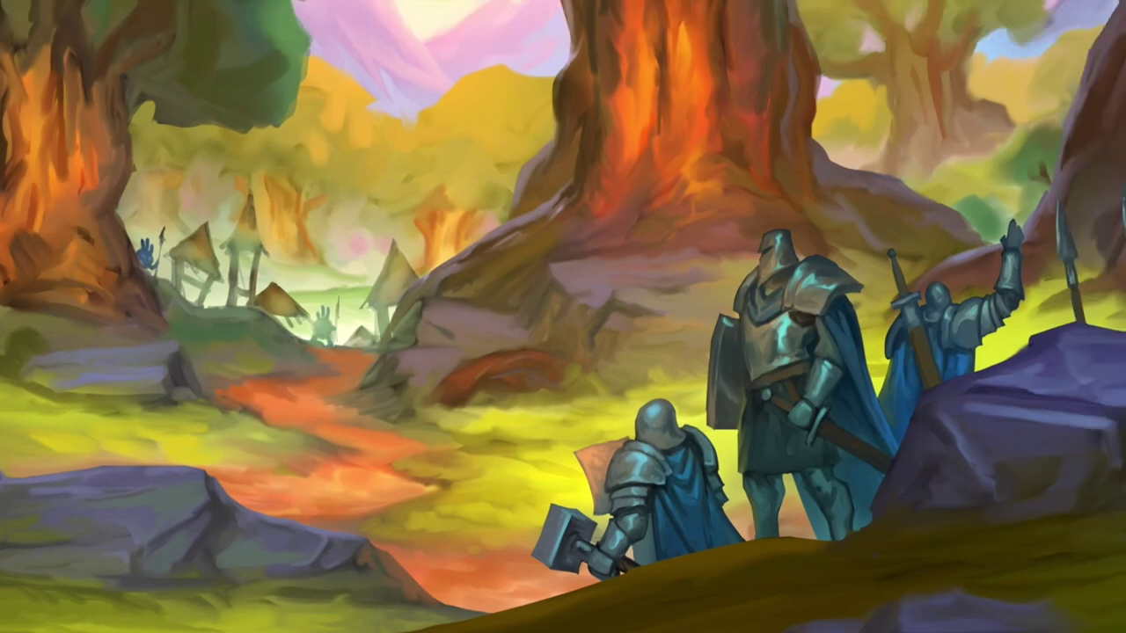
{"action": "scroll", "coordinate": [563, 316], "scroll_direction": "up", "scroll_amount": 2}
{"action": "scroll", "coordinate": [563, 316], "scroll_direction": "left", "scroll_amount": 1}
{"action": "key", "text": "m"}
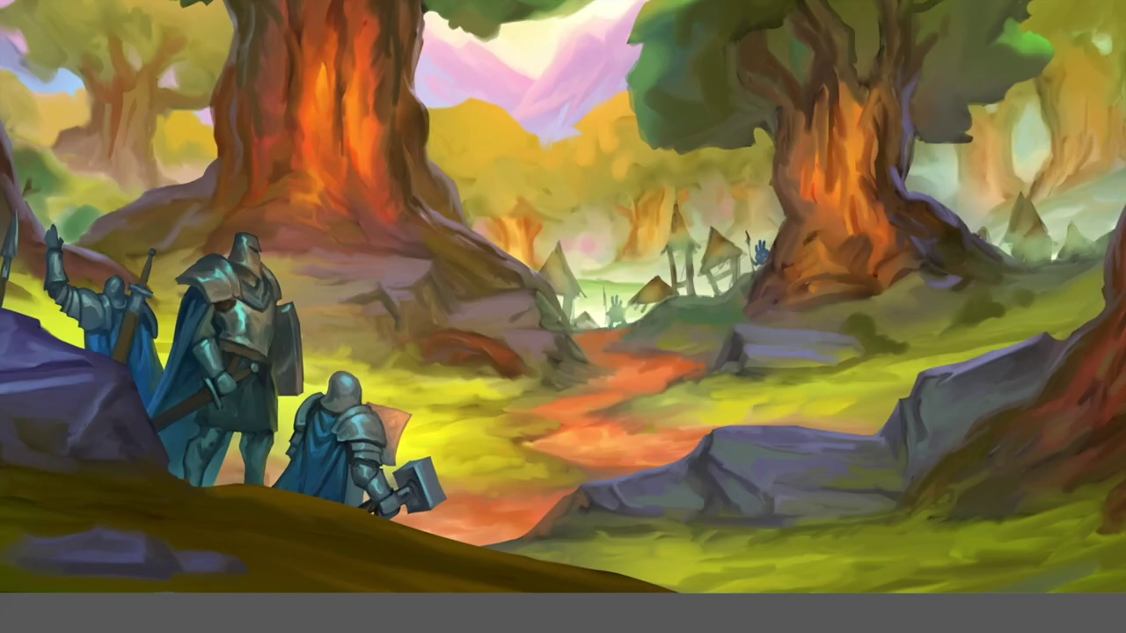
{"action": "scroll", "coordinate": [480, 358], "scroll_direction": "left", "scroll_amount": 4}
Show the panels again and examine the central tree, the mountains and the distant village
{"action": "key", "text": "Tab"}
{"action": "scroll", "coordinate": [436, 227], "scroll_direction": "up", "scroll_amount": 2}
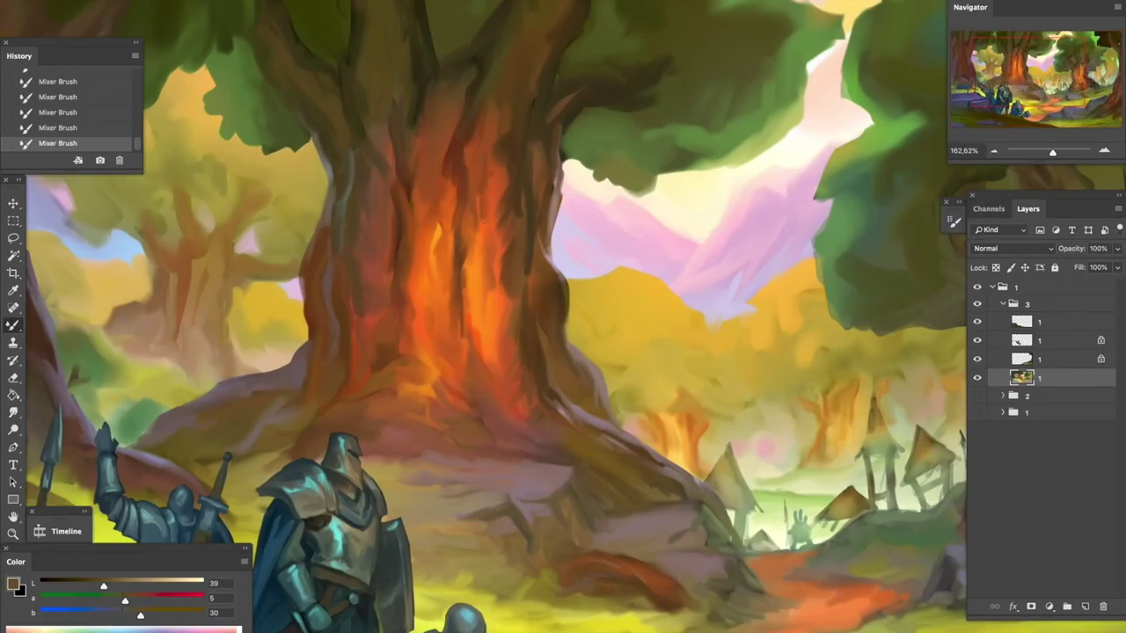
{"action": "scroll", "coordinate": [502, 185], "scroll_direction": "right", "scroll_amount": 2}
{"action": "scroll", "coordinate": [501, 185], "scroll_direction": "up", "scroll_amount": 1}
{"action": "scroll", "coordinate": [568, 215], "scroll_direction": "down", "scroll_amount": 2}
{"action": "scroll", "coordinate": [525, 275], "scroll_direction": "right", "scroll_amount": 3}
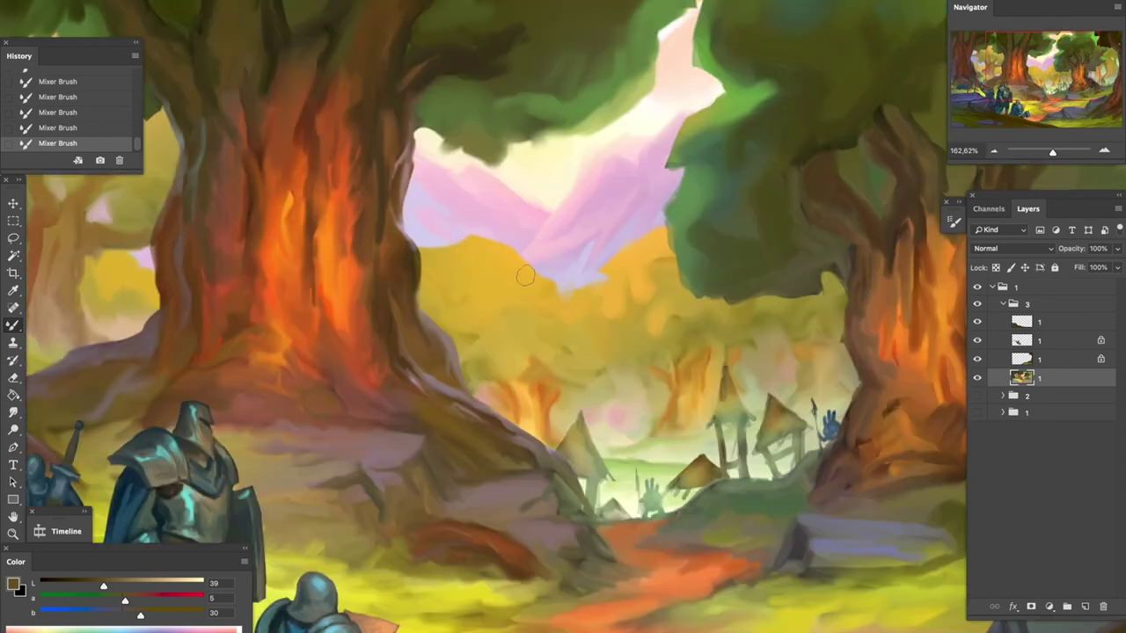
{"action": "scroll", "coordinate": [517, 314], "scroll_direction": "right", "scroll_amount": 2}
{"action": "scroll", "coordinate": [501, 317], "scroll_direction": "up", "scroll_amount": 1}
{"action": "scroll", "coordinate": [486, 321], "scroll_direction": "up", "scroll_amount": 2}
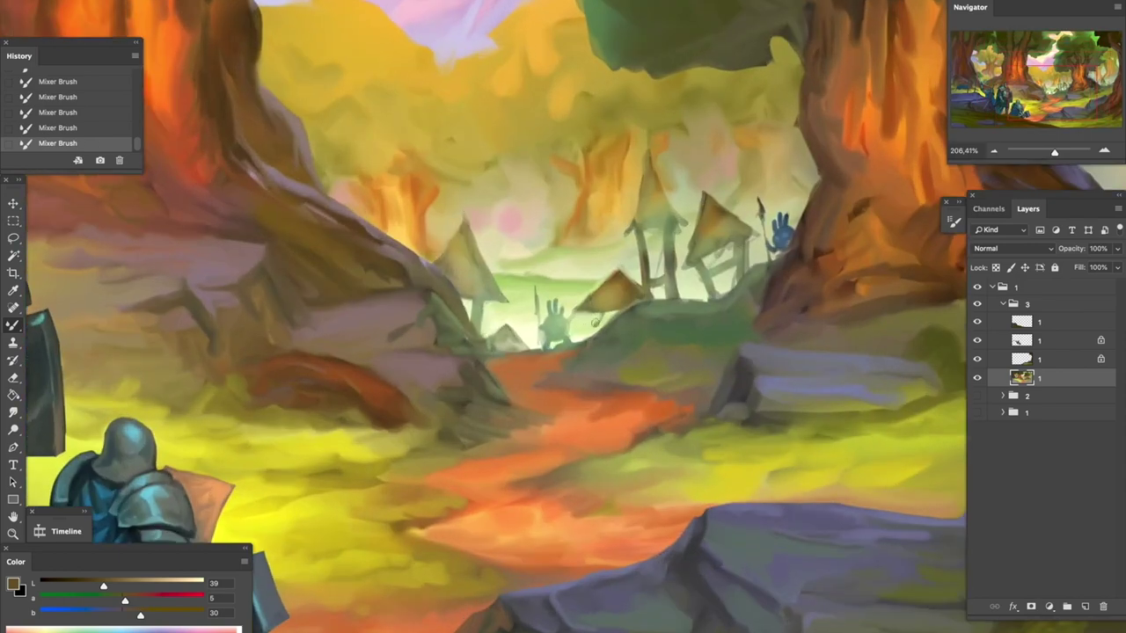
Refine the roofs and posts of the distant village huts with the Mixer Brush
{"action": "scroll", "coordinate": [617, 359], "scroll_direction": "up", "scroll_amount": 3}
{"action": "scroll", "coordinate": [617, 359], "scroll_direction": "right", "scroll_amount": 2}
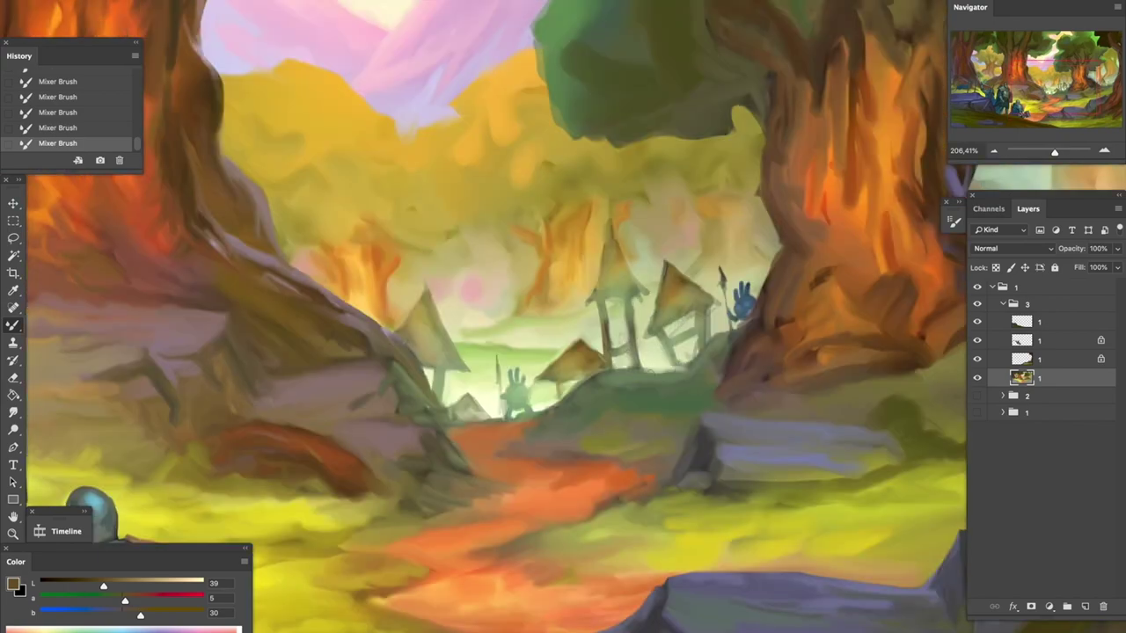
{"action": "scroll", "coordinate": [566, 329], "scroll_direction": "down", "scroll_amount": 3}
{"action": "scroll", "coordinate": [565, 328], "scroll_direction": "left", "scroll_amount": 3}
{"action": "scroll", "coordinate": [554, 364], "scroll_direction": "down", "scroll_amount": 2}
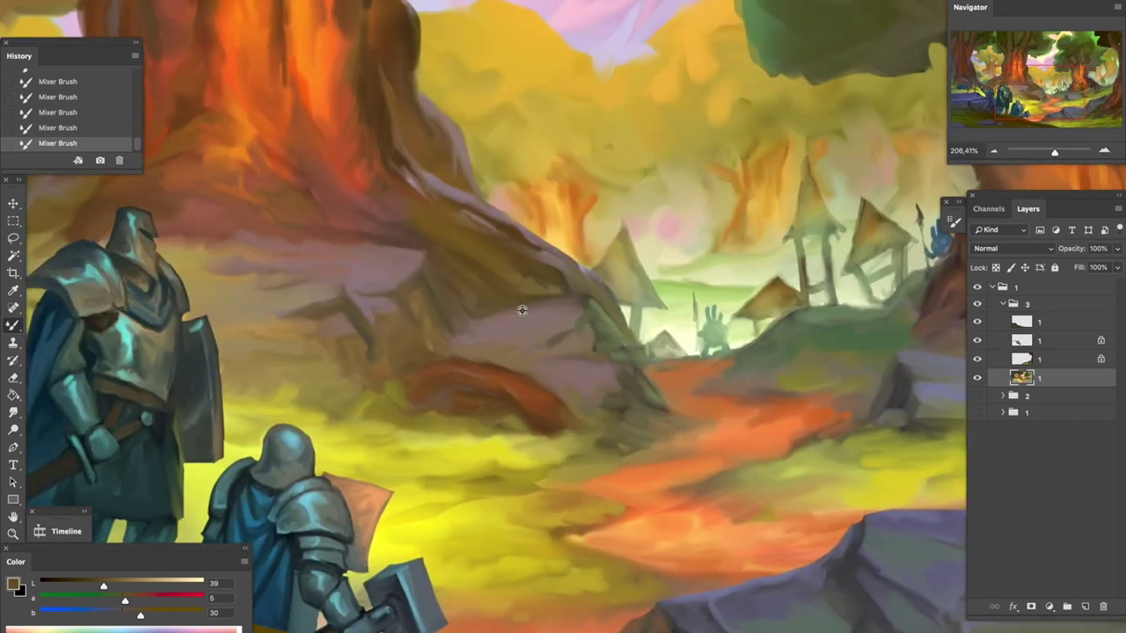
Define the central tree's branch beside the sky gap with the Mixer Brush and flip the canvas horizontally
{"action": "scroll", "coordinate": [520, 311], "scroll_direction": "up", "scroll_amount": 6}
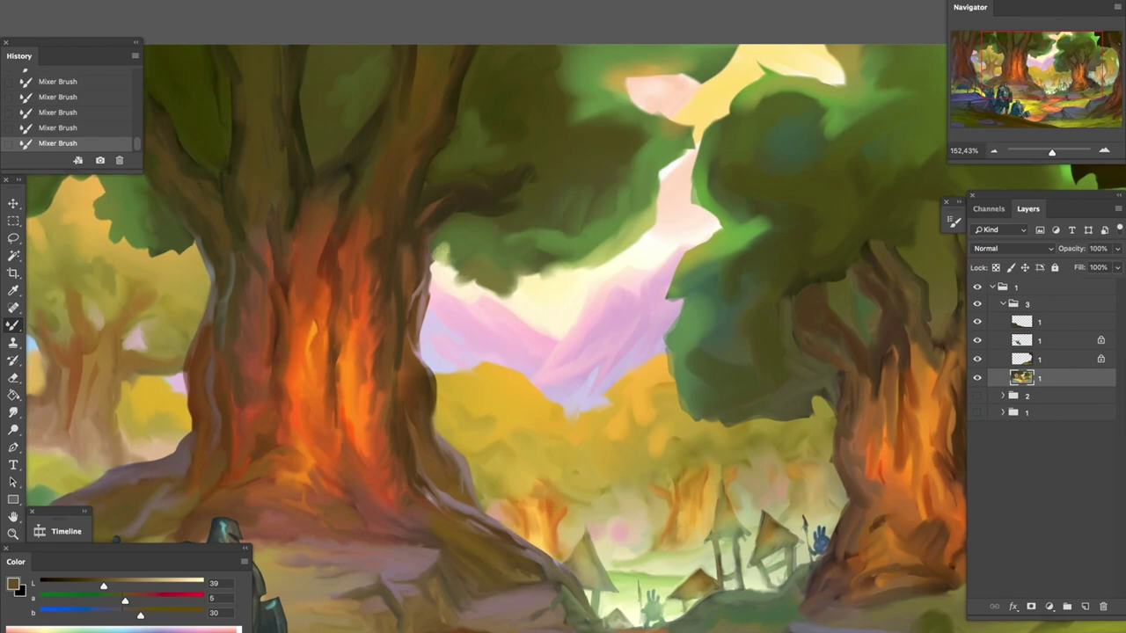
{"action": "scroll", "coordinate": [510, 234], "scroll_direction": "up", "scroll_amount": 2}
{"action": "scroll", "coordinate": [510, 234], "scroll_direction": "left", "scroll_amount": 1}
{"action": "scroll", "coordinate": [643, 238], "scroll_direction": "right", "scroll_amount": 4}
{"action": "scroll", "coordinate": [635, 378], "scroll_direction": "down", "scroll_amount": 3}
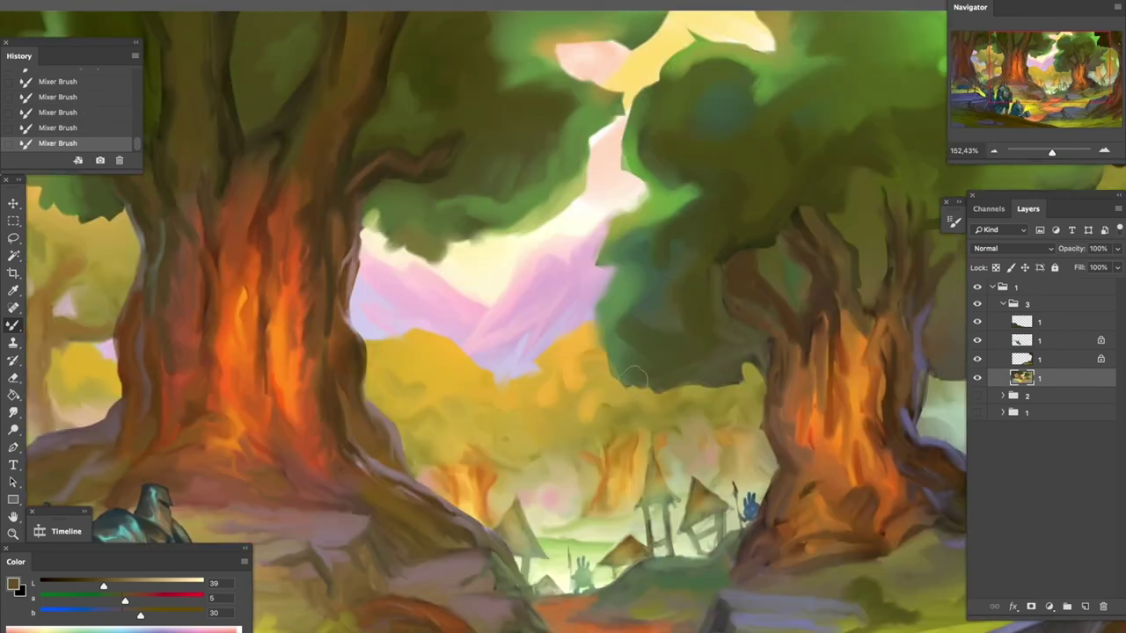
{"action": "scroll", "coordinate": [723, 369], "scroll_direction": "up", "scroll_amount": 2}
{"action": "scroll", "coordinate": [668, 317], "scroll_direction": "down", "scroll_amount": 5}
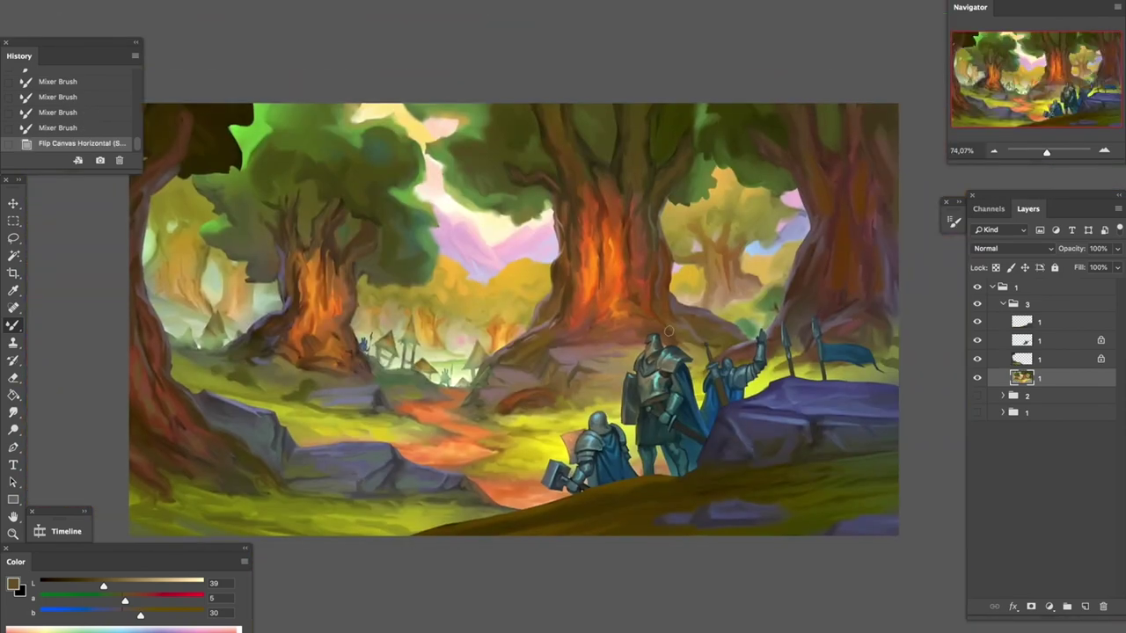
Refine the bark of the large central tree with the Mixer Brush and save the document
{"action": "scroll", "coordinate": [624, 255], "scroll_direction": "up", "scroll_amount": 3}
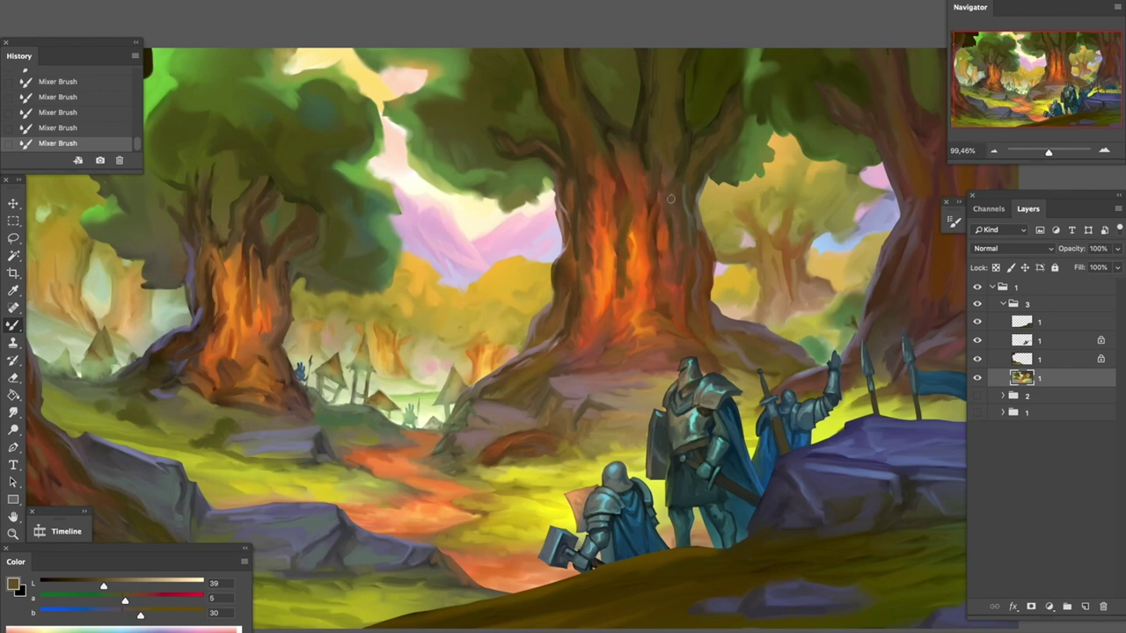
{"action": "key", "text": "ctrl+s"}
{"action": "scroll", "coordinate": [661, 143], "scroll_direction": "up", "scroll_amount": 2}
{"action": "scroll", "coordinate": [520, 315], "scroll_direction": "left", "scroll_amount": 3}
{"action": "scroll", "coordinate": [603, 188], "scroll_direction": "up", "scroll_amount": 2}
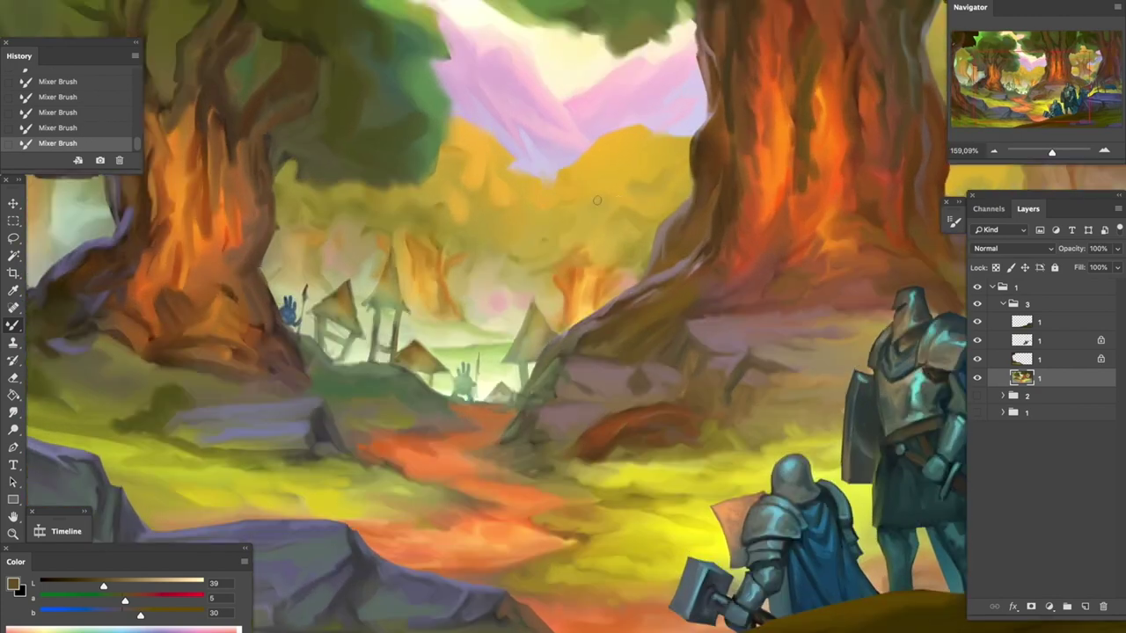
Blend the branches and foliage underside of the smaller glowing tree beside the village with the Mixer Brush
{"action": "scroll", "coordinate": [498, 221], "scroll_direction": "up", "scroll_amount": 2}
{"action": "scroll", "coordinate": [377, 234], "scroll_direction": "up", "scroll_amount": 2}
{"action": "left_click_drag", "start_coordinate": [387, 143], "coordinate": [513, 161]}
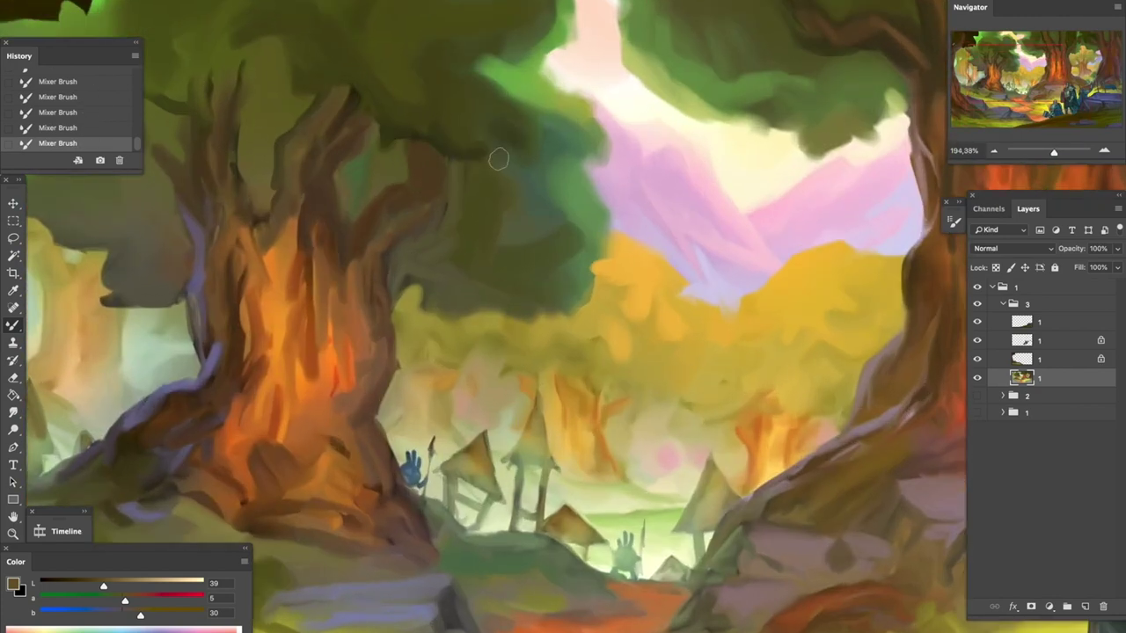
{"action": "scroll", "coordinate": [513, 161], "scroll_direction": "down", "scroll_amount": 2}
{"action": "scroll", "coordinate": [529, 379], "scroll_direction": "left", "scroll_amount": 10}
{"action": "scroll", "coordinate": [445, 319], "scroll_direction": "up", "scroll_amount": 2}
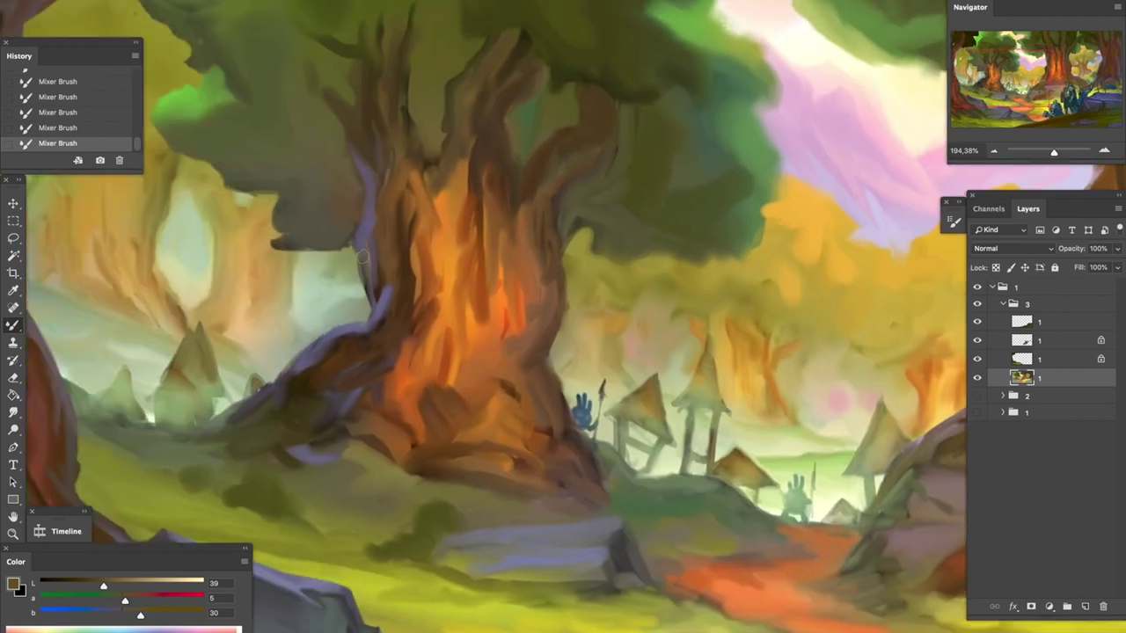
{"action": "scroll", "coordinate": [515, 288], "scroll_direction": "left", "scroll_amount": 2}
{"action": "scroll", "coordinate": [304, 255], "scroll_direction": "up", "scroll_amount": 2}
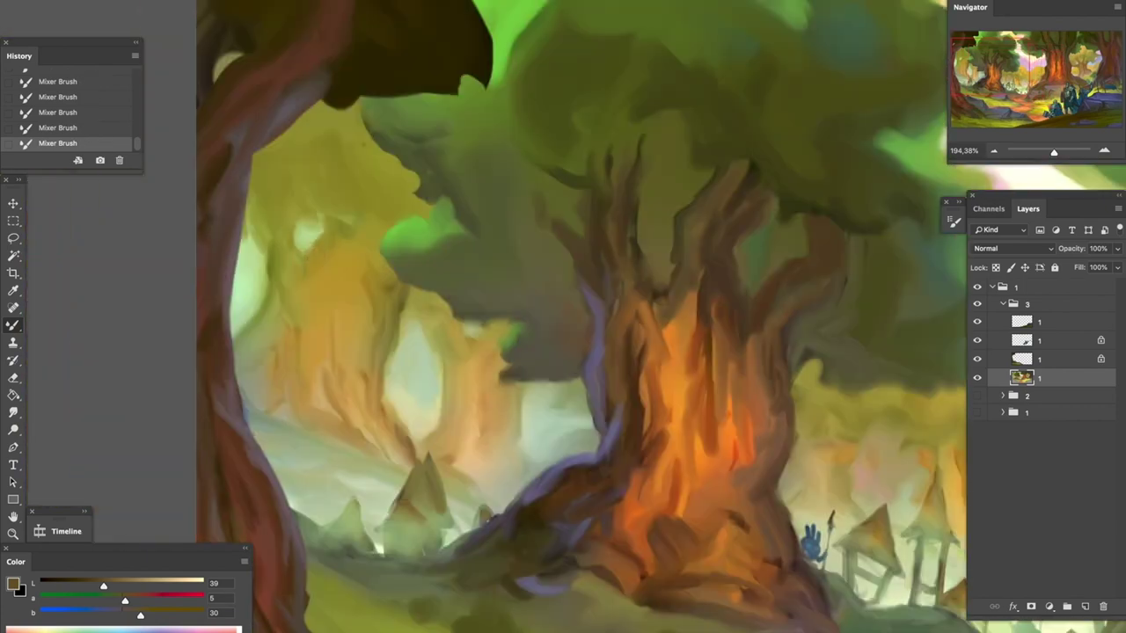
Merge the foreground tree layer with the background layer and shape the smaller glowing tree's thick root with the Mixer Brush
{"action": "scroll", "coordinate": [347, 220], "scroll_direction": "down", "scroll_amount": 4}
{"action": "key", "text": "ctrl+e"}
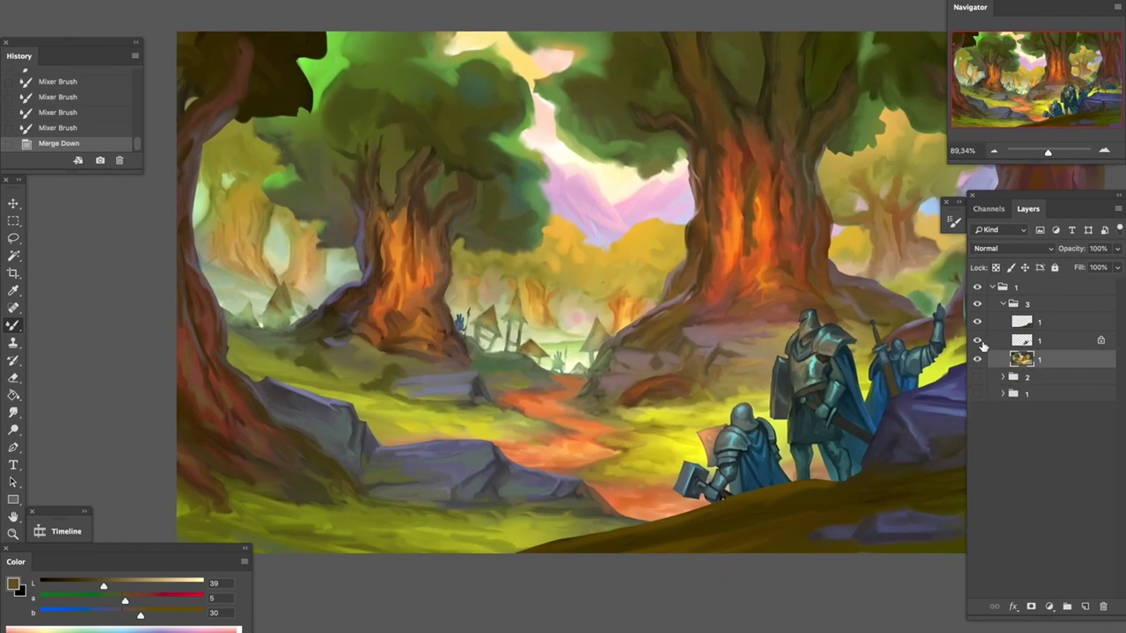
{"action": "scroll", "coordinate": [322, 397], "scroll_direction": "up", "scroll_amount": 4}
{"action": "left_click_drag", "start_coordinate": [325, 341], "coordinate": [399, 269]}
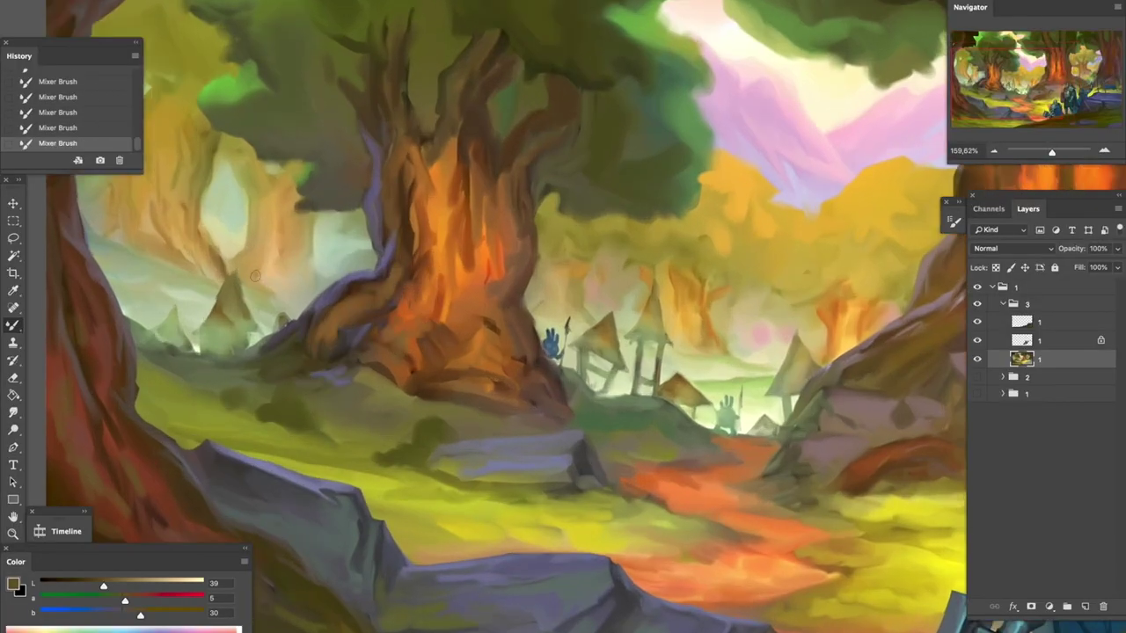
{"action": "scroll", "coordinate": [282, 310], "scroll_direction": "left", "scroll_amount": 2}
{"action": "scroll", "coordinate": [273, 343], "scroll_direction": "up", "scroll_amount": 1}
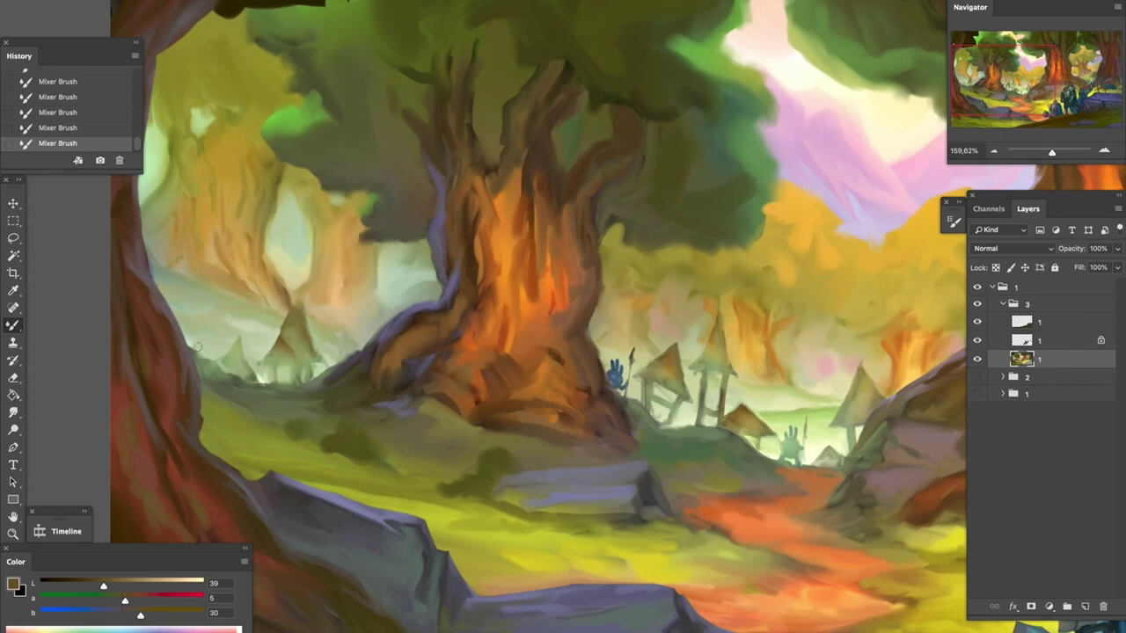
Refine the misty background trees and soften the edge of the dark foreground canopy using a sampled dark olive
{"action": "scroll", "coordinate": [347, 368], "scroll_direction": "up", "scroll_amount": 1}
{"action": "scroll", "coordinate": [349, 334], "scroll_direction": "left", "scroll_amount": 1}
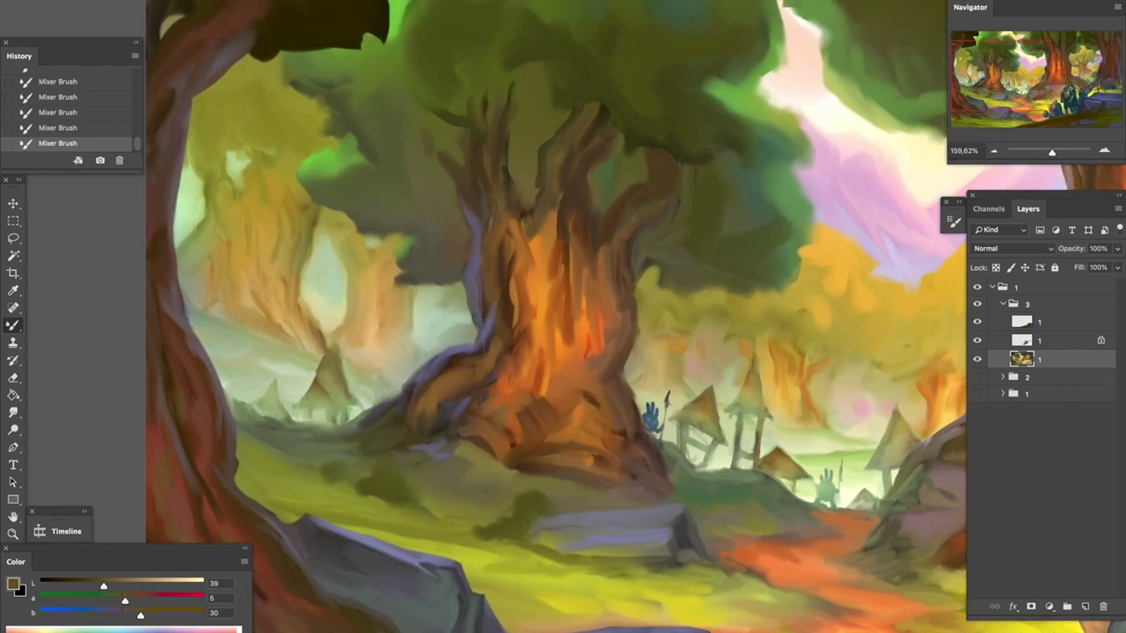
{"action": "scroll", "coordinate": [556, 316], "scroll_direction": "up", "scroll_amount": 1}
{"action": "scroll", "coordinate": [556, 316], "scroll_direction": "left", "scroll_amount": 2}
{"action": "scroll", "coordinate": [251, 338], "scroll_direction": "up", "scroll_amount": 2}
{"action": "scroll", "coordinate": [251, 339], "scroll_direction": "left", "scroll_amount": 1}
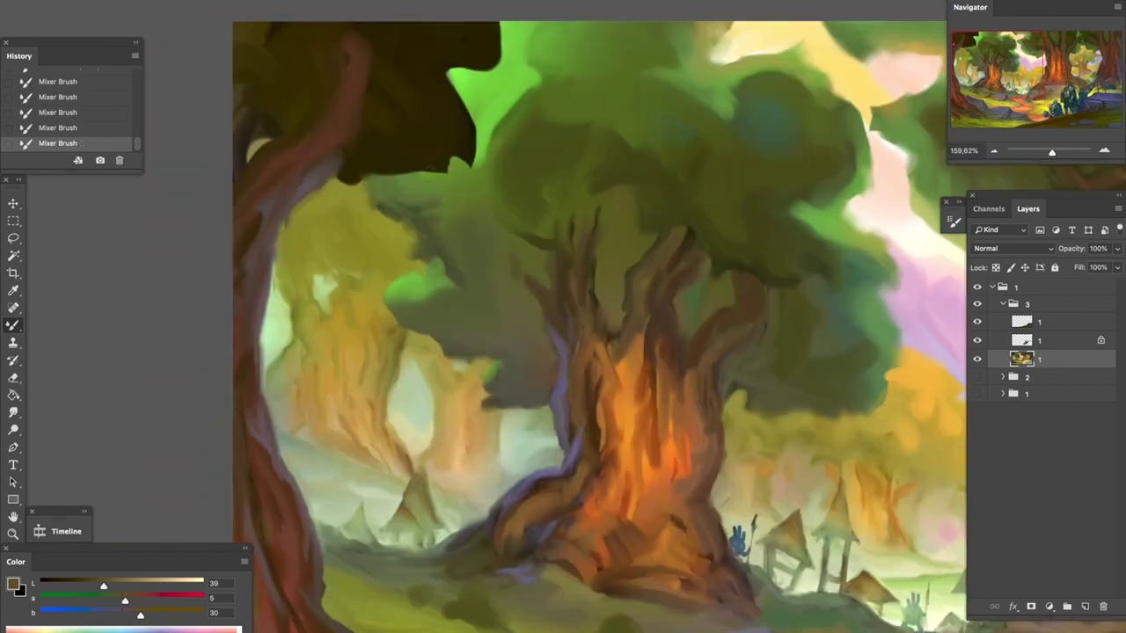
{"action": "scroll", "coordinate": [378, 114], "scroll_direction": "up", "scroll_amount": 2}
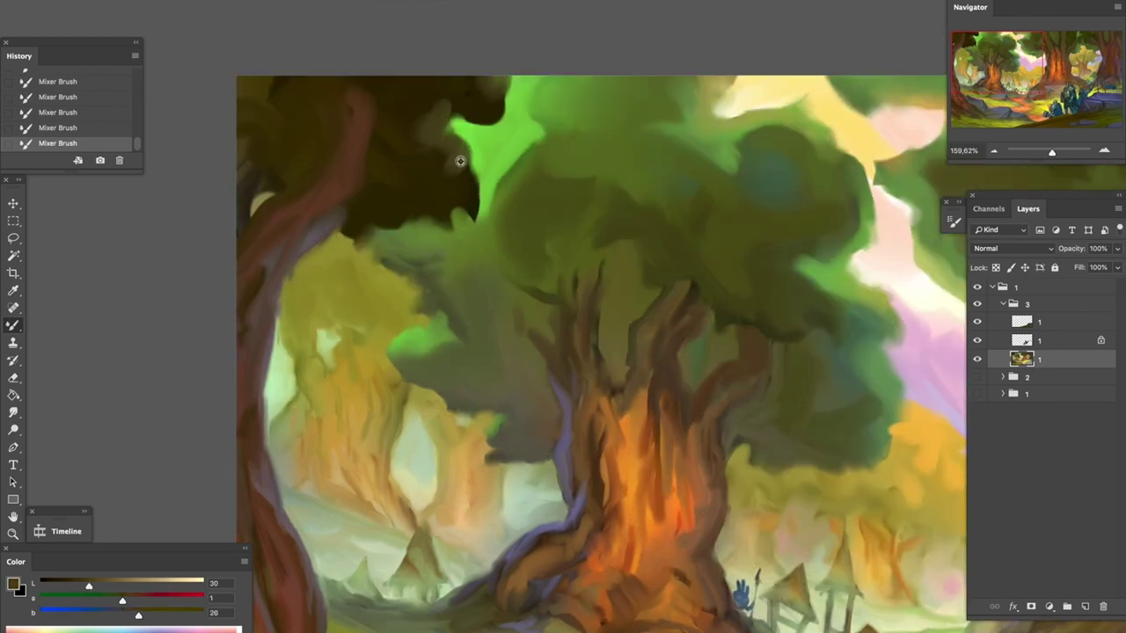
{"action": "scroll", "coordinate": [255, 202], "scroll_direction": "right", "scroll_amount": 2}
{"action": "scroll", "coordinate": [346, 229], "scroll_direction": "down", "scroll_amount": 1}
{"action": "scroll", "coordinate": [348, 284], "scroll_direction": "down", "scroll_amount": 2}
{"action": "scroll", "coordinate": [348, 283], "scroll_direction": "right", "scroll_amount": 1}
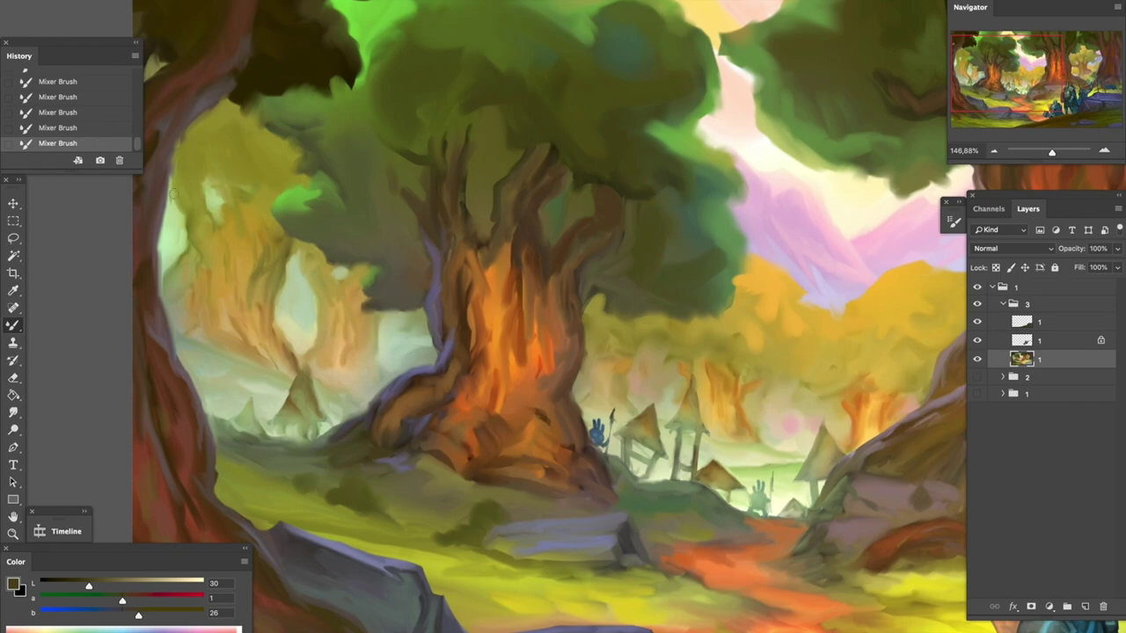
Flip the canvas horizontally and paint sunlit grass on the misty slope behind the lone hut with yellow-green, Lab 87, -18, 70
{"action": "scroll", "coordinate": [284, 297], "scroll_direction": "down", "scroll_amount": 3}
{"action": "scroll", "coordinate": [285, 297], "scroll_direction": "up", "scroll_amount": 3}
{"action": "left_click", "coordinate": [13, 585]}
{"action": "left_click", "coordinate": [780, 408]}
{"action": "left_click", "coordinate": [965, 380]}
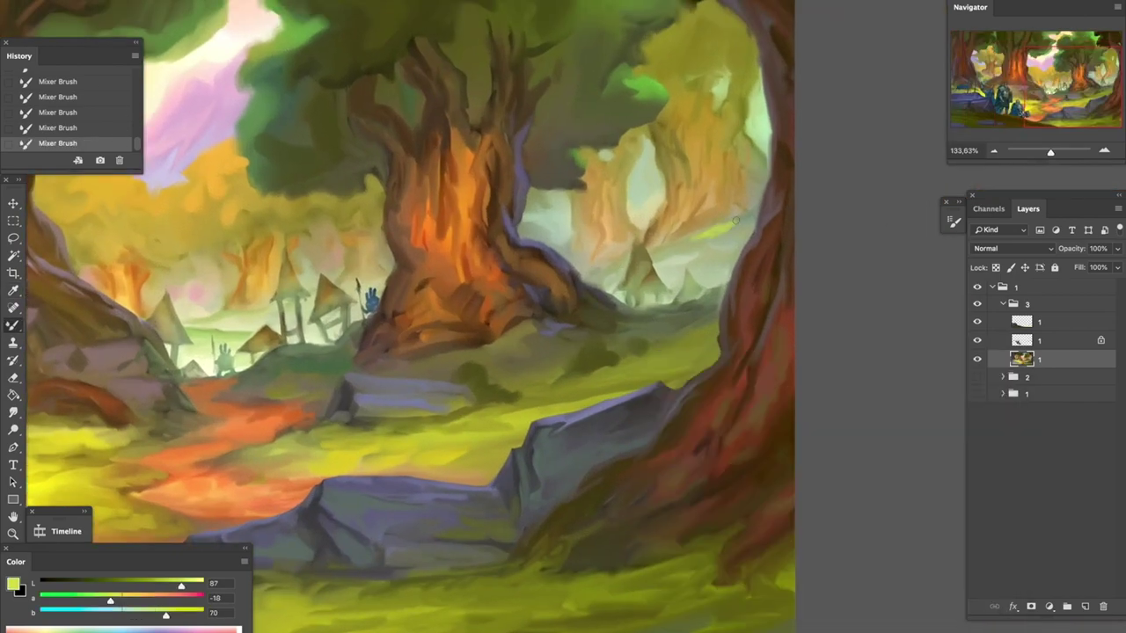
{"action": "scroll", "coordinate": [714, 255], "scroll_direction": "left", "scroll_amount": 5}
{"action": "left_click", "coordinate": [714, 254], "text": "alt"}
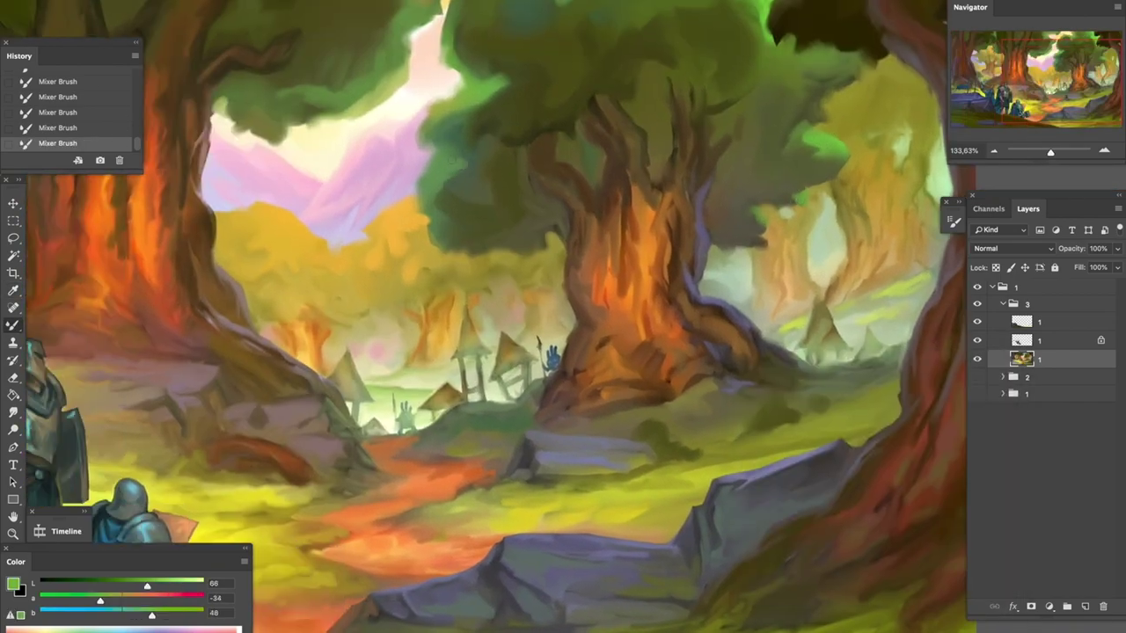
Define leafy edges on the smaller glowing tree's canopy beside the sky gap and the misty trees
{"action": "scroll", "coordinate": [458, 194], "scroll_direction": "up", "scroll_amount": 2}
{"action": "scroll", "coordinate": [461, 148], "scroll_direction": "up", "scroll_amount": 2}
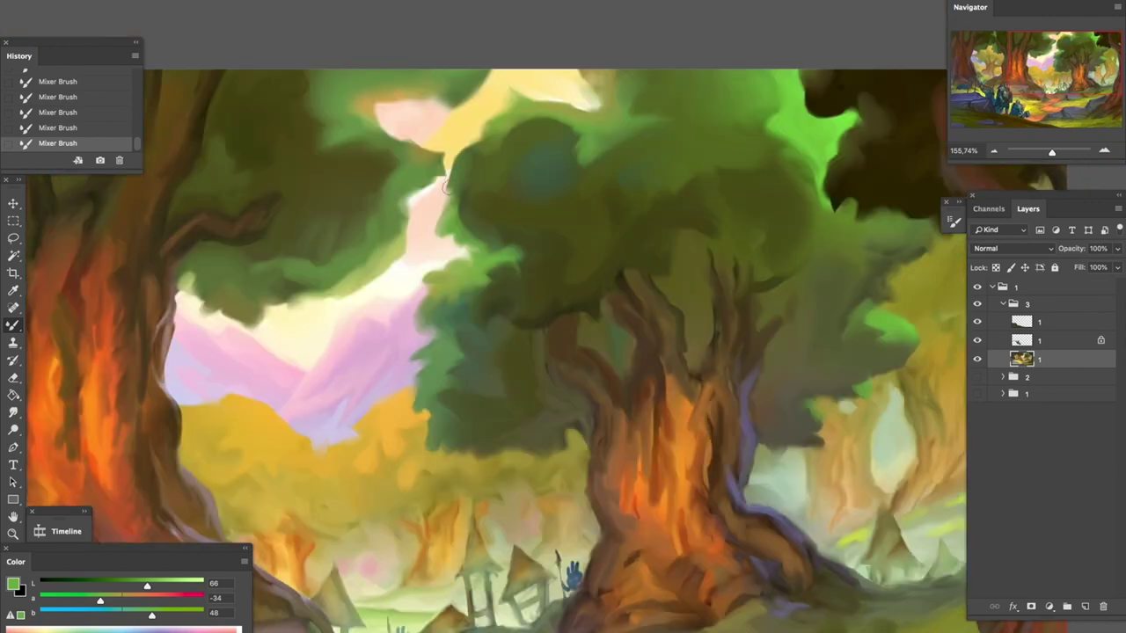
{"action": "scroll", "coordinate": [503, 189], "scroll_direction": "down", "scroll_amount": 2}
{"action": "scroll", "coordinate": [540, 290], "scroll_direction": "down", "scroll_amount": 2}
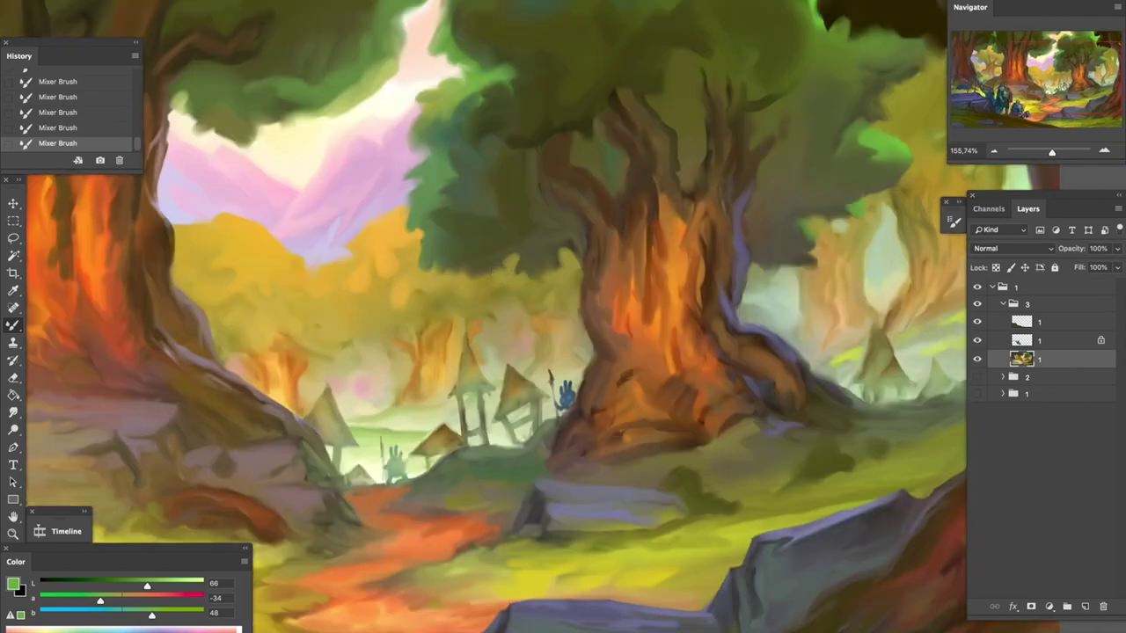
{"action": "scroll", "coordinate": [591, 228], "scroll_direction": "down", "scroll_amount": 2}
{"action": "scroll", "coordinate": [528, 281], "scroll_direction": "right", "scroll_amount": 2}
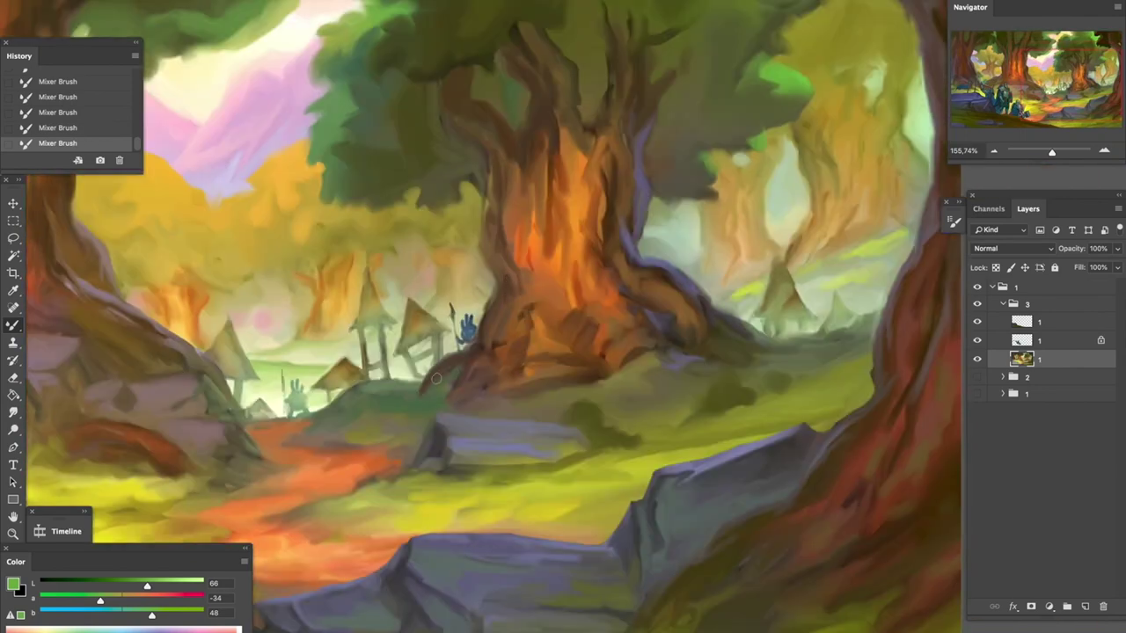
Extend and blend the smaller glowing tree's roots into the grassy mound beside the village
{"action": "scroll", "coordinate": [526, 337], "scroll_direction": "up", "scroll_amount": 3}
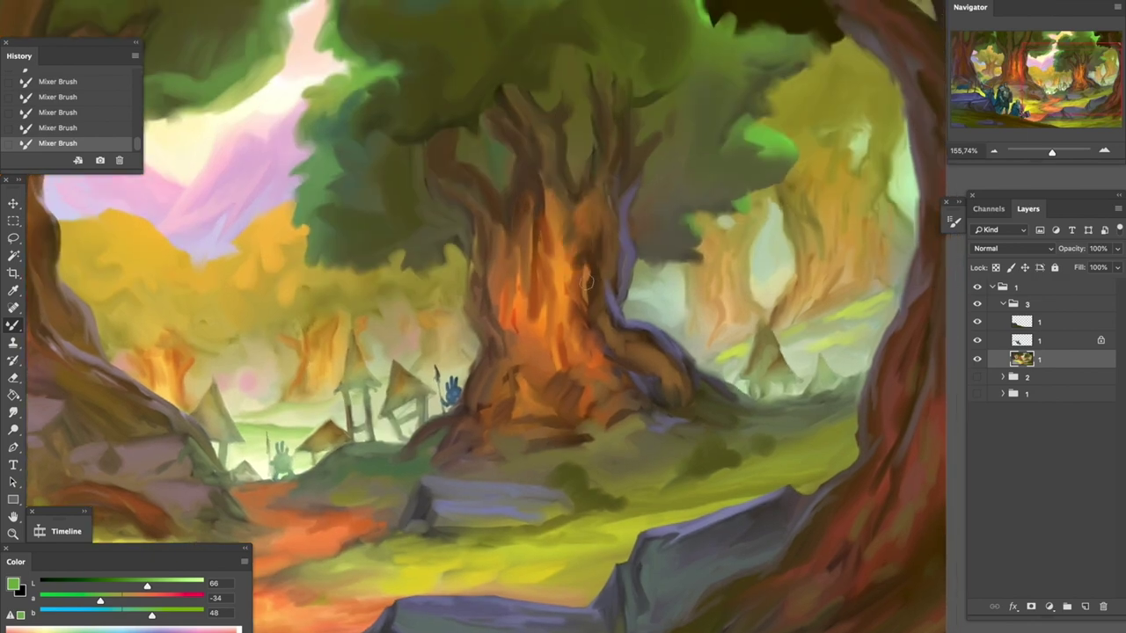
{"action": "scroll", "coordinate": [607, 315], "scroll_direction": "down", "scroll_amount": 2}
{"action": "scroll", "coordinate": [607, 315], "scroll_direction": "right", "scroll_amount": 3}
{"action": "scroll", "coordinate": [649, 237], "scroll_direction": "down", "scroll_amount": 2}
{"action": "scroll", "coordinate": [649, 236], "scroll_direction": "left", "scroll_amount": 2}
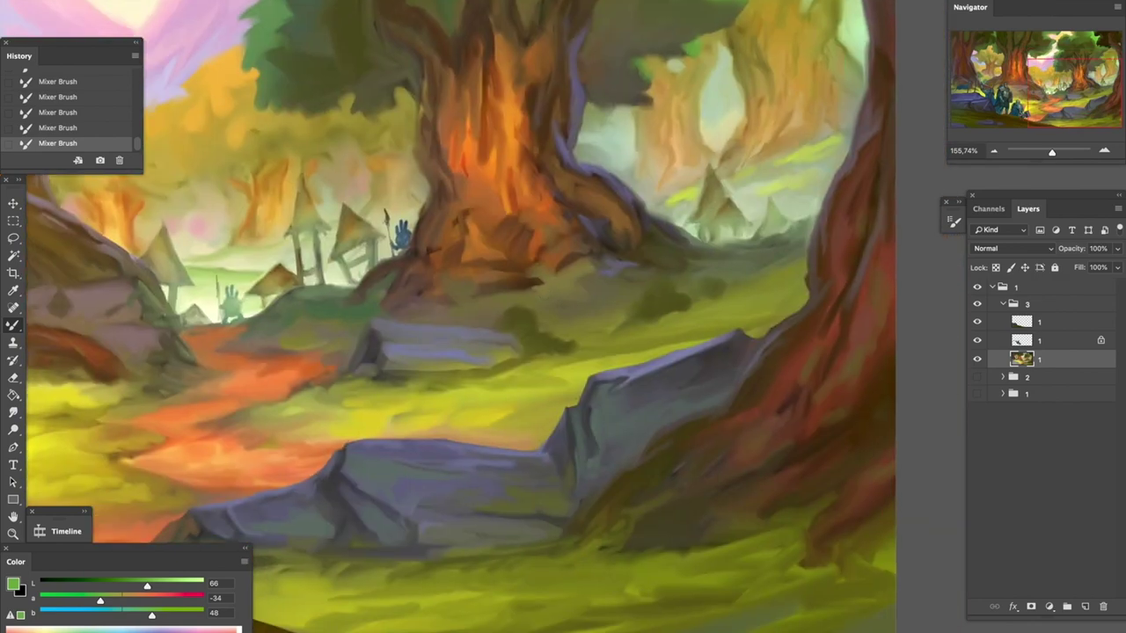
{"action": "scroll", "coordinate": [537, 366], "scroll_direction": "down", "scroll_amount": 2}
{"action": "scroll", "coordinate": [537, 366], "scroll_direction": "left", "scroll_amount": 6}
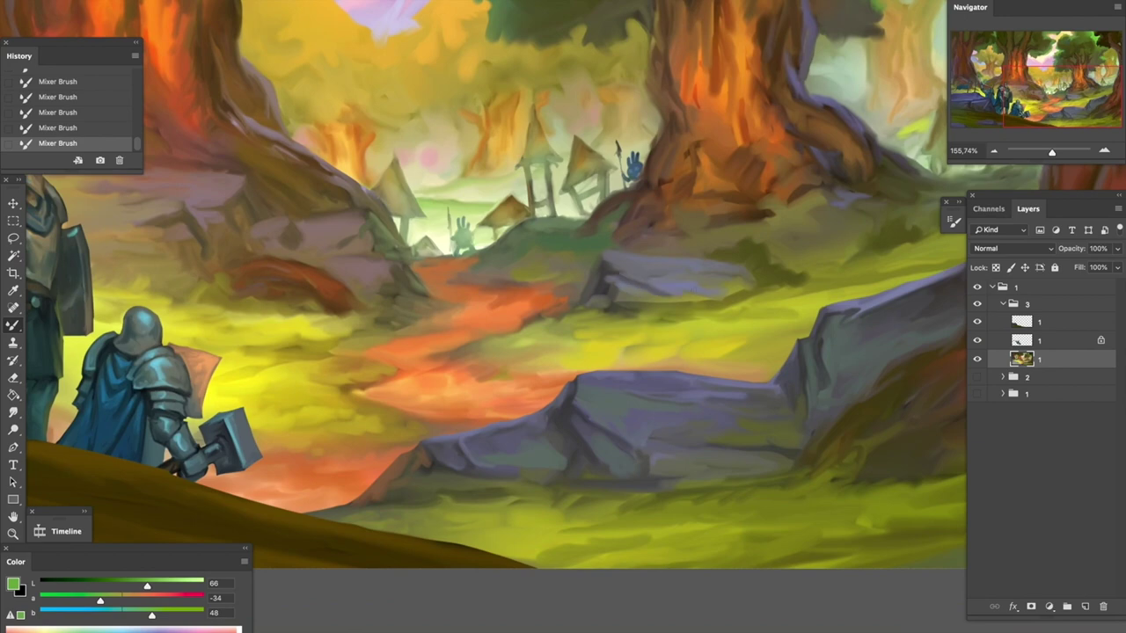
Refine the rocks and grass between the path and the red foreground tree with the Mixer Brush
{"action": "scroll", "coordinate": [638, 211], "scroll_direction": "up", "scroll_amount": 2}
{"action": "scroll", "coordinate": [639, 211], "scroll_direction": "right", "scroll_amount": 3}
{"action": "scroll", "coordinate": [653, 283], "scroll_direction": "down", "scroll_amount": 5}
{"action": "scroll", "coordinate": [653, 283], "scroll_direction": "up", "scroll_amount": 3}
{"action": "scroll", "coordinate": [653, 283], "scroll_direction": "up", "scroll_amount": 2}
{"action": "scroll", "coordinate": [655, 363], "scroll_direction": "down", "scroll_amount": 1}
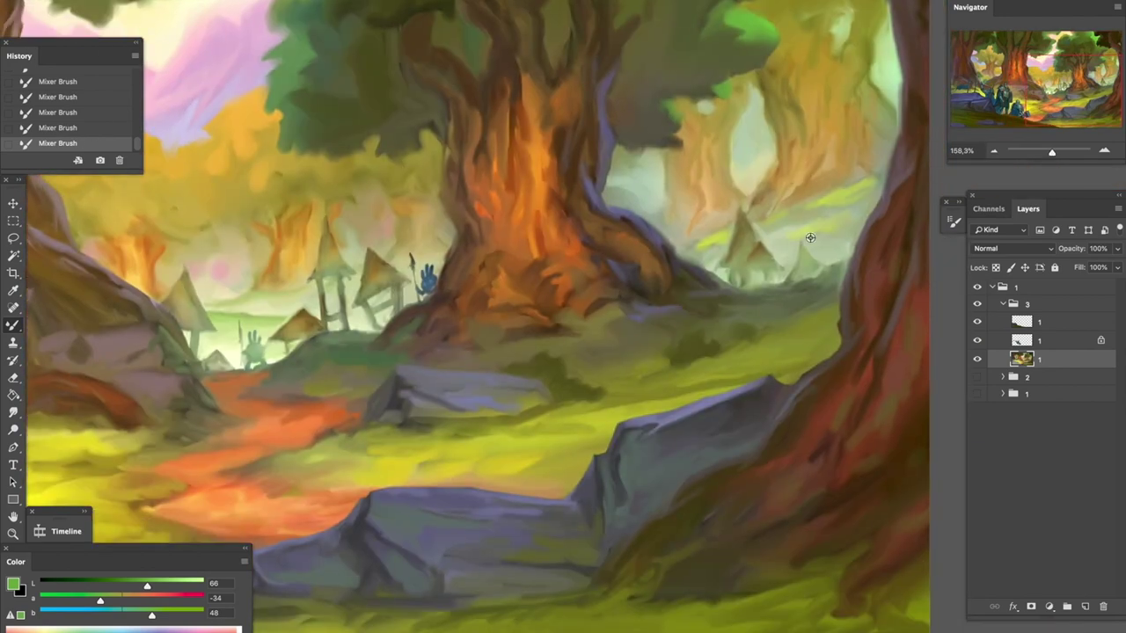
Blend the large central tree's roots and the rocky slope behind the knights with the Mixer Brush
{"action": "scroll", "coordinate": [802, 243], "scroll_direction": "left", "scroll_amount": 12}
{"action": "scroll", "coordinate": [802, 243], "scroll_direction": "up", "scroll_amount": 2}
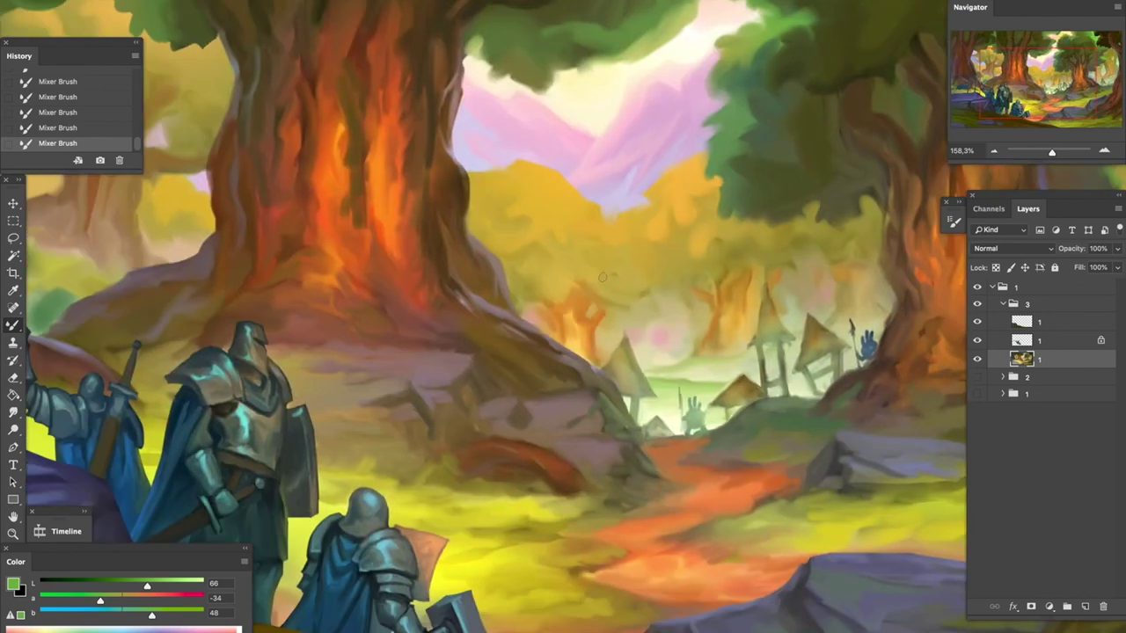
{"action": "scroll", "coordinate": [602, 277], "scroll_direction": "right", "scroll_amount": 4}
{"action": "scroll", "coordinate": [603, 277], "scroll_direction": "down", "scroll_amount": 1}
{"action": "scroll", "coordinate": [692, 282], "scroll_direction": "left", "scroll_amount": 4}
{"action": "scroll", "coordinate": [693, 282], "scroll_direction": "down", "scroll_amount": 3}
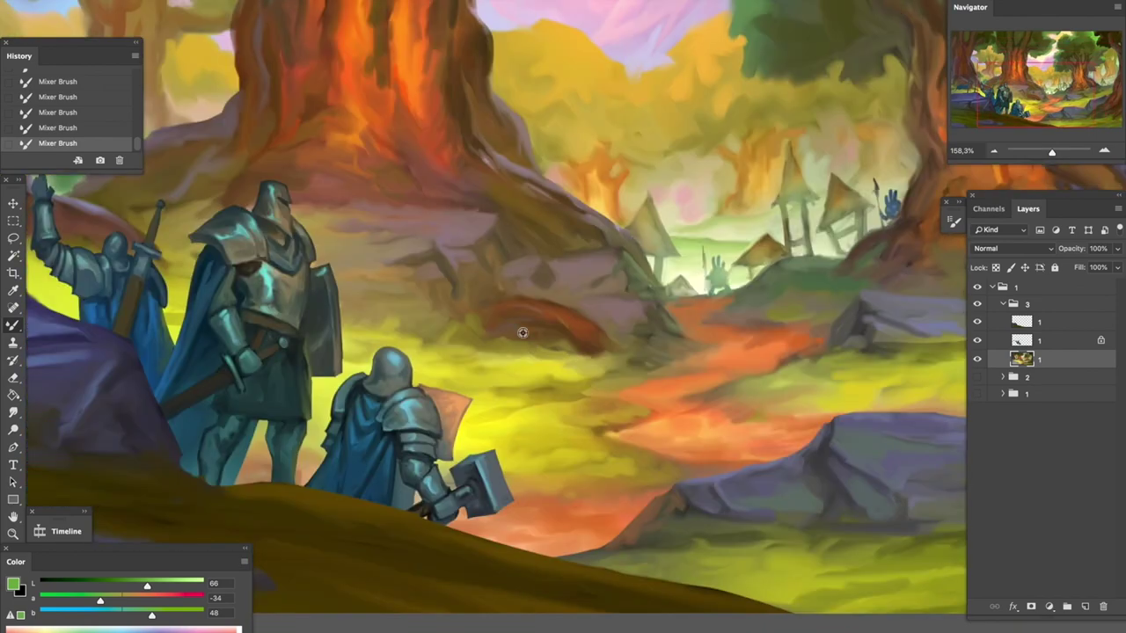
{"action": "scroll", "coordinate": [566, 325], "scroll_direction": "up", "scroll_amount": 4}
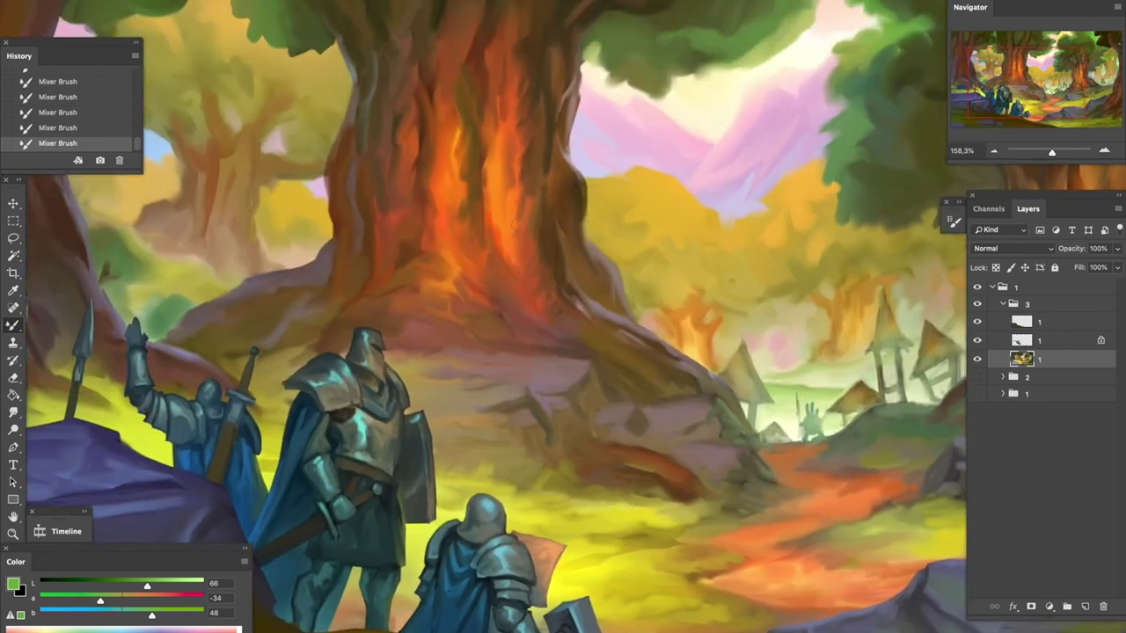
Set the foreground colour to orange-brown, Lab 60, 21, 36, and refine the glowing bark of the large central tree
{"action": "left_click", "coordinate": [13, 584]}
{"action": "key", "text": "Return"}
{"action": "scroll", "coordinate": [526, 168], "scroll_direction": "down", "scroll_amount": 3}
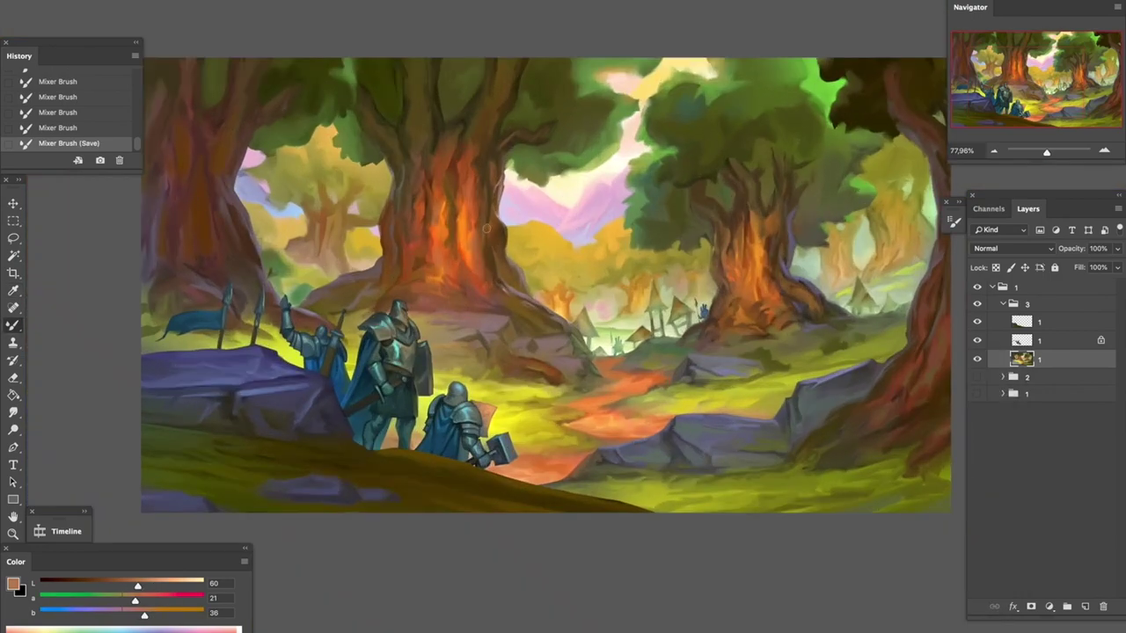
{"action": "scroll", "coordinate": [527, 176], "scroll_direction": "up", "scroll_amount": 2}
{"action": "scroll", "coordinate": [530, 185], "scroll_direction": "down", "scroll_amount": 2}
{"action": "scroll", "coordinate": [532, 199], "scroll_direction": "up", "scroll_amount": 2}
{"action": "scroll", "coordinate": [532, 199], "scroll_direction": "down", "scroll_amount": 2}
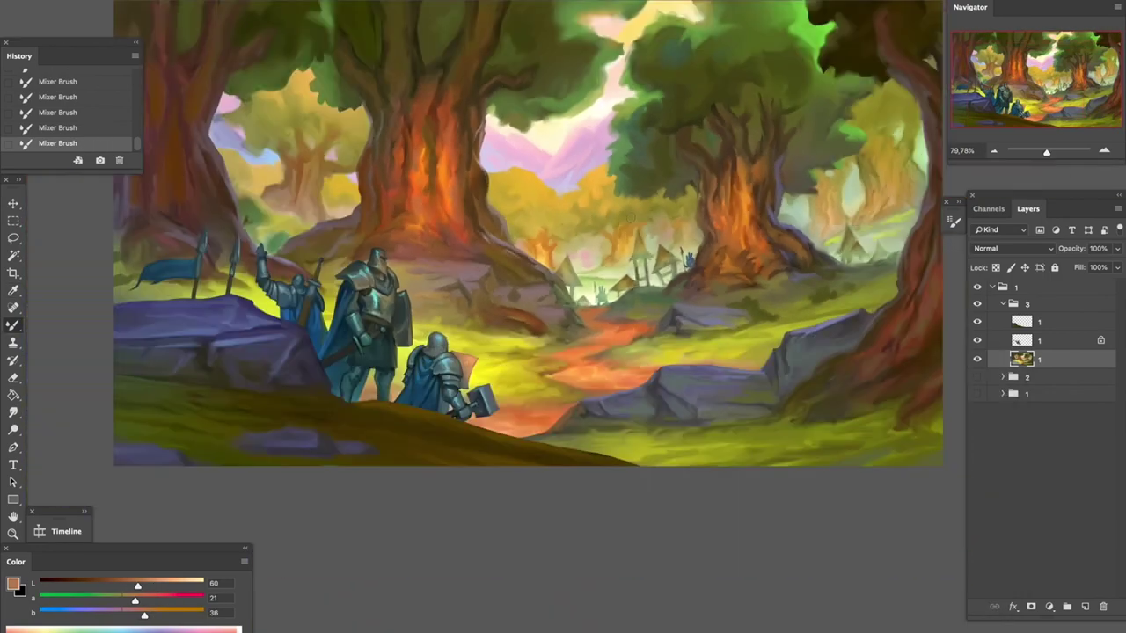
Sharpen the edges of the blue-grey rocks beside the orange path with the Mixer Brush
{"action": "scroll", "coordinate": [572, 264], "scroll_direction": "up", "scroll_amount": 5}
{"action": "scroll", "coordinate": [583, 294], "scroll_direction": "up", "scroll_amount": 3}
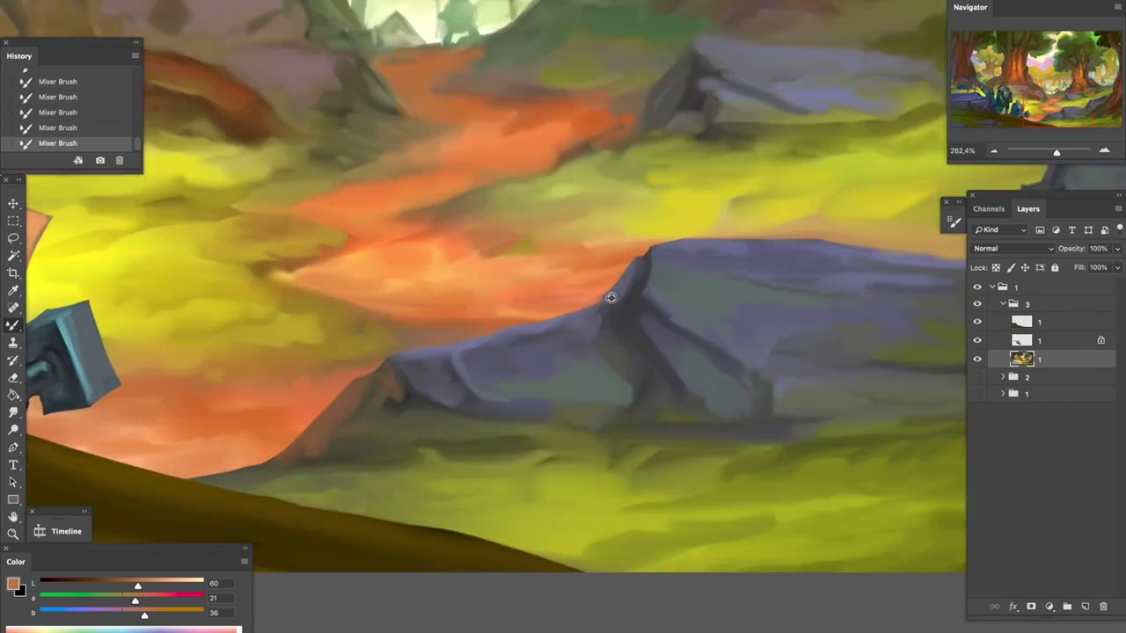
{"action": "scroll", "coordinate": [492, 243], "scroll_direction": "down", "scroll_amount": 2}
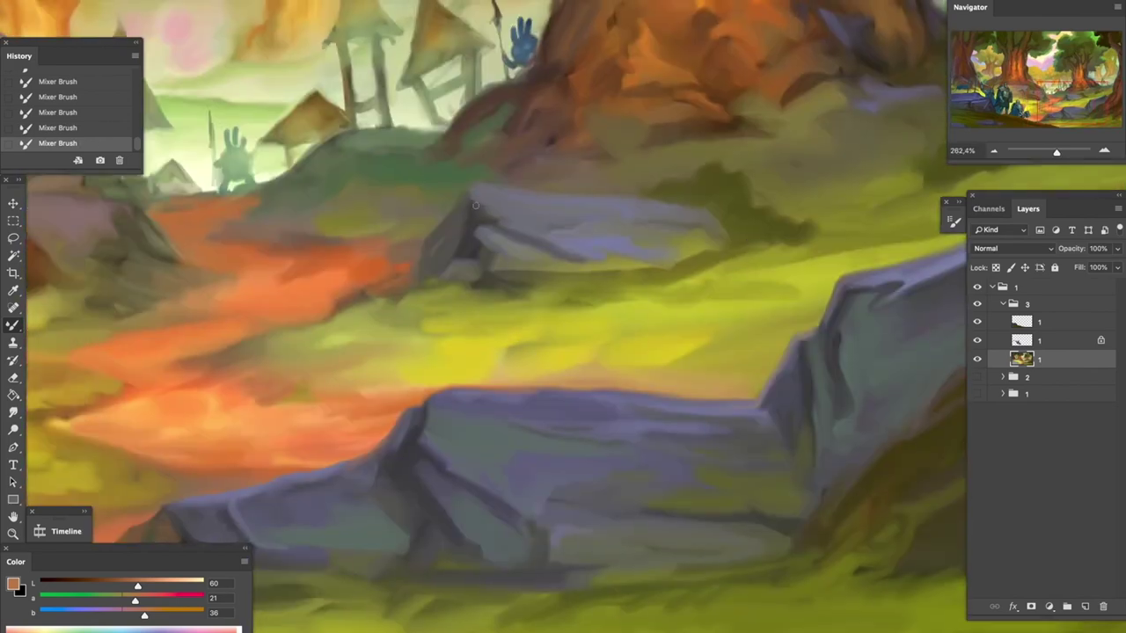
{"action": "scroll", "coordinate": [488, 211], "scroll_direction": "up", "scroll_amount": 3}
{"action": "scroll", "coordinate": [488, 264], "scroll_direction": "down", "scroll_amount": 1}
Refine the raised fingers and arm of the small blue spear bearer peeking out beside the tree trunk
{"action": "scroll", "coordinate": [378, 194], "scroll_direction": "up", "scroll_amount": 2}
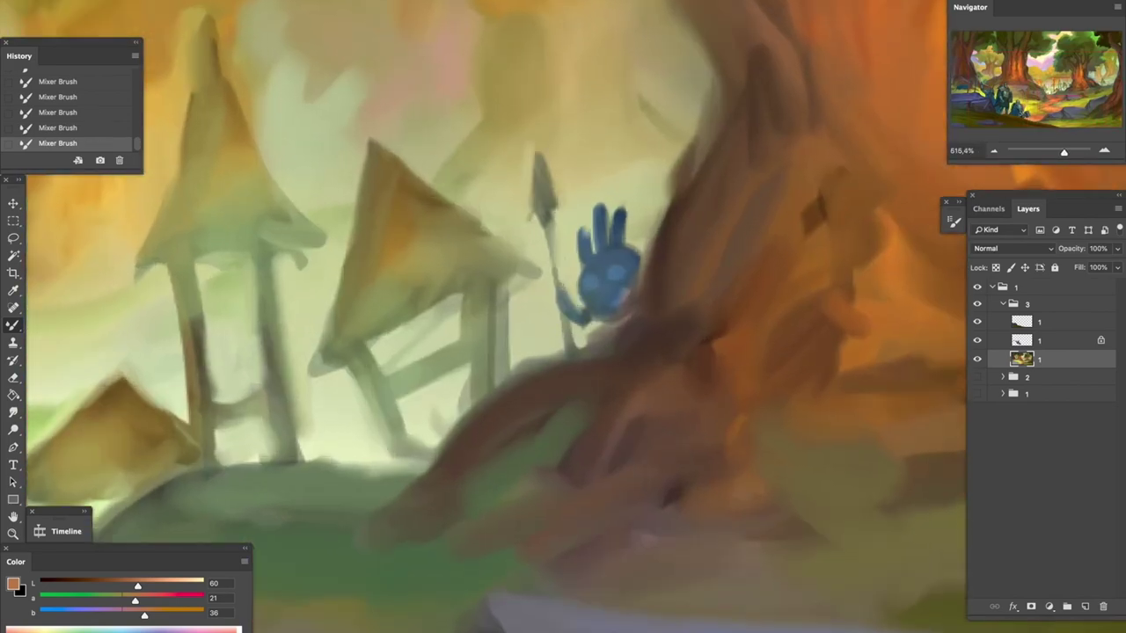
{"action": "scroll", "coordinate": [459, 268], "scroll_direction": "down", "scroll_amount": 3}
{"action": "scroll", "coordinate": [459, 268], "scroll_direction": "left", "scroll_amount": 3}
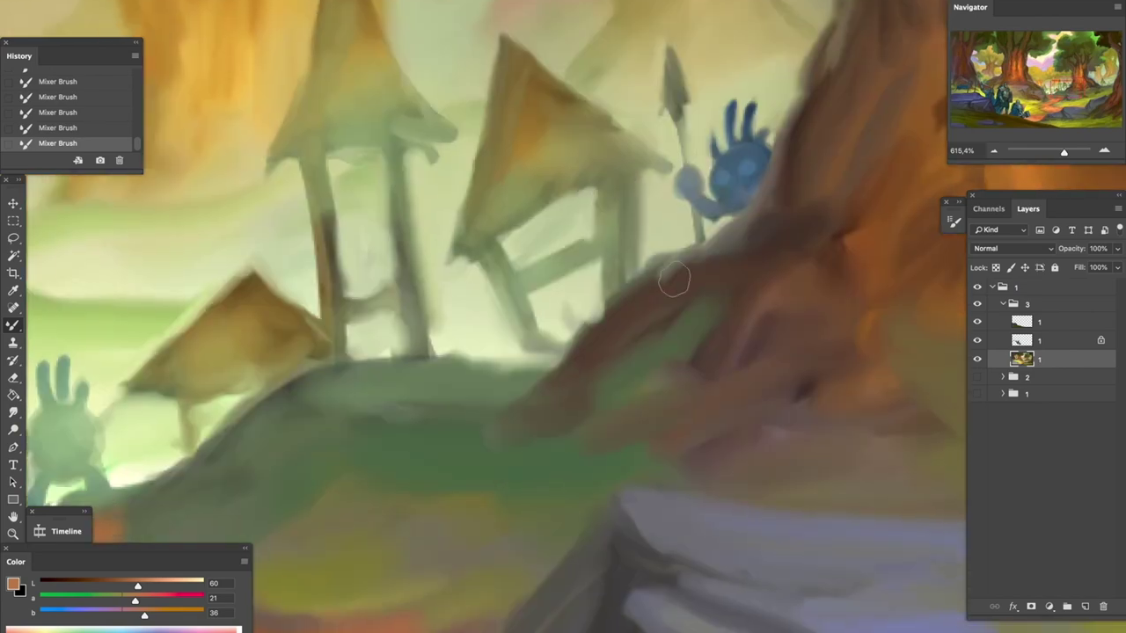
{"action": "scroll", "coordinate": [673, 280], "scroll_direction": "left", "scroll_amount": 4}
{"action": "scroll", "coordinate": [674, 279], "scroll_direction": "down", "scroll_amount": 1}
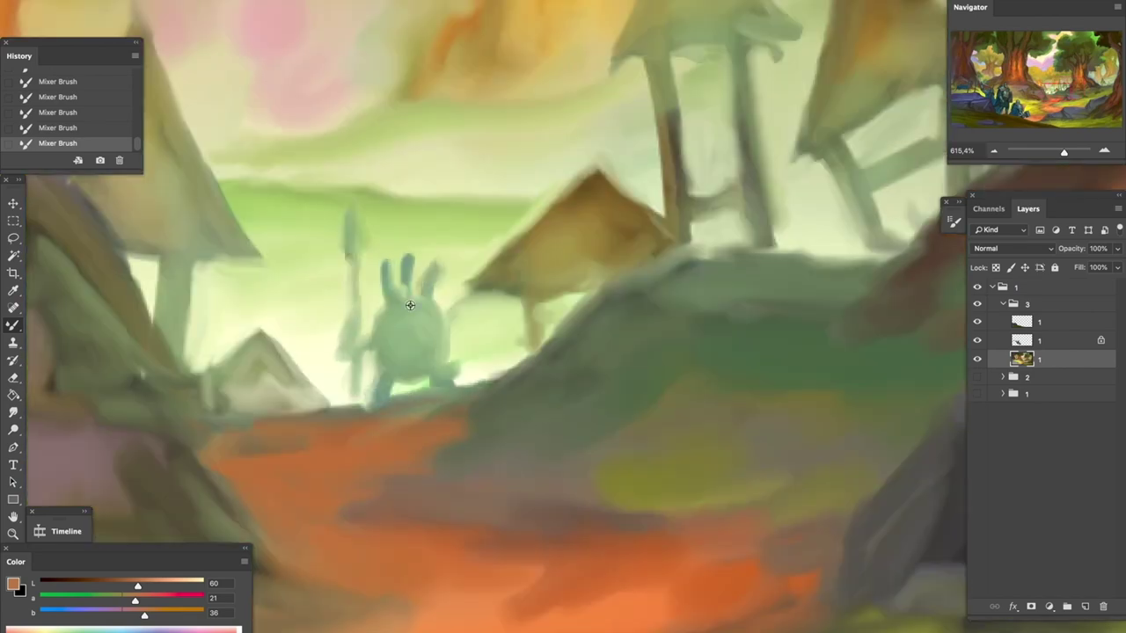
Reshape the green village figure's raised fingers and add brown accents to the tall hut's roof
{"action": "scroll", "coordinate": [445, 264], "scroll_direction": "down", "scroll_amount": 1}
{"action": "scroll", "coordinate": [445, 264], "scroll_direction": "left", "scroll_amount": 3}
{"action": "scroll", "coordinate": [442, 257], "scroll_direction": "up", "scroll_amount": 2}
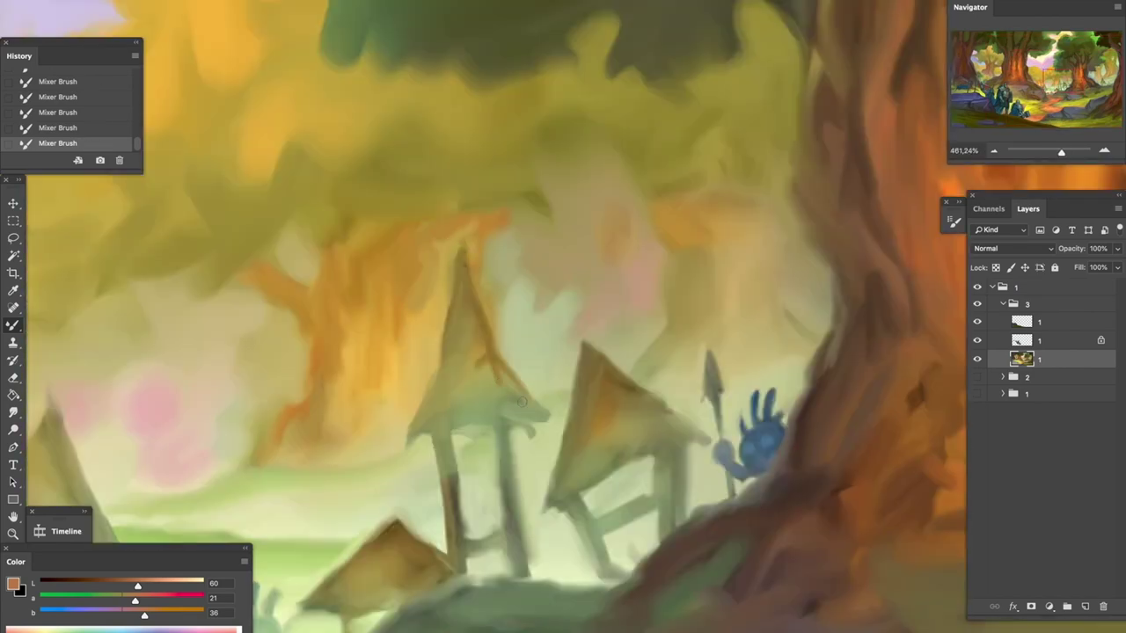
{"action": "scroll", "coordinate": [378, 419], "scroll_direction": "down", "scroll_amount": 3}
{"action": "scroll", "coordinate": [637, 306], "scroll_direction": "left", "scroll_amount": 1}
Refine the mossy rock slope beside the path and the branches of the distant orange tree behind it
{"action": "scroll", "coordinate": [706, 360], "scroll_direction": "left", "scroll_amount": 5}
{"action": "scroll", "coordinate": [706, 360], "scroll_direction": "down", "scroll_amount": 2}
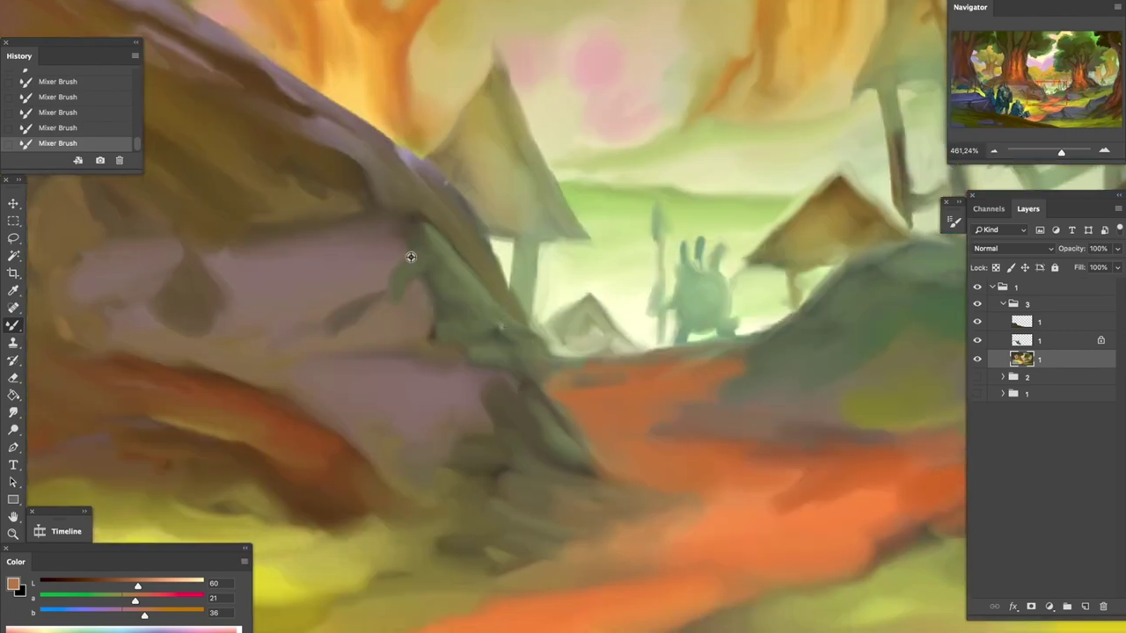
{"action": "scroll", "coordinate": [513, 236], "scroll_direction": "up", "scroll_amount": 2}
{"action": "scroll", "coordinate": [446, 288], "scroll_direction": "down", "scroll_amount": 1}
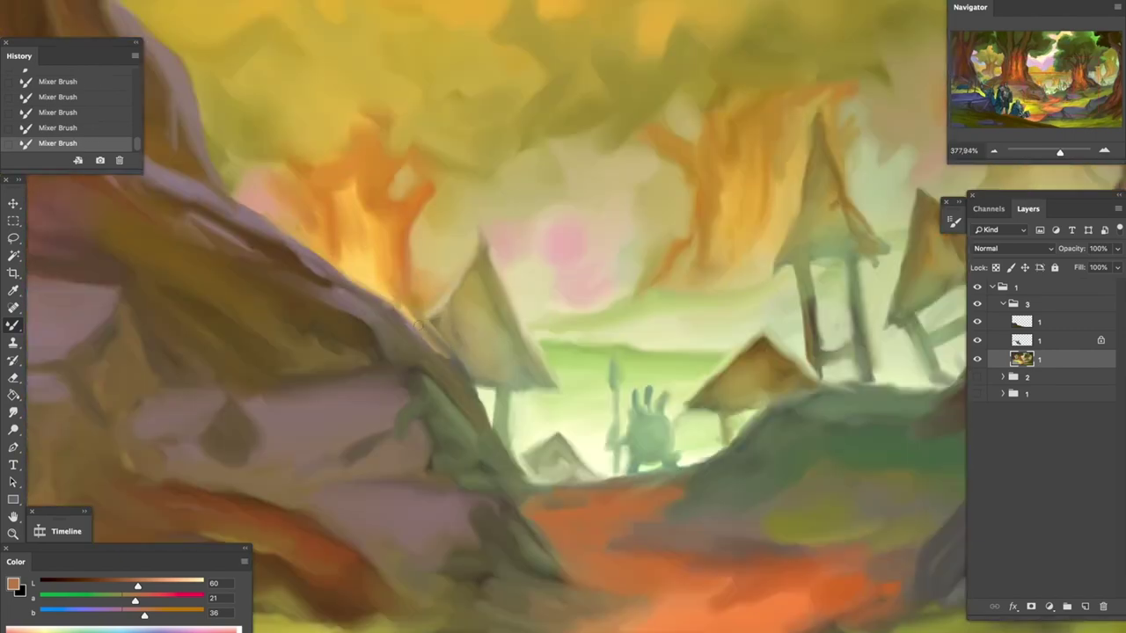
{"action": "scroll", "coordinate": [437, 335], "scroll_direction": "left", "scroll_amount": 2}
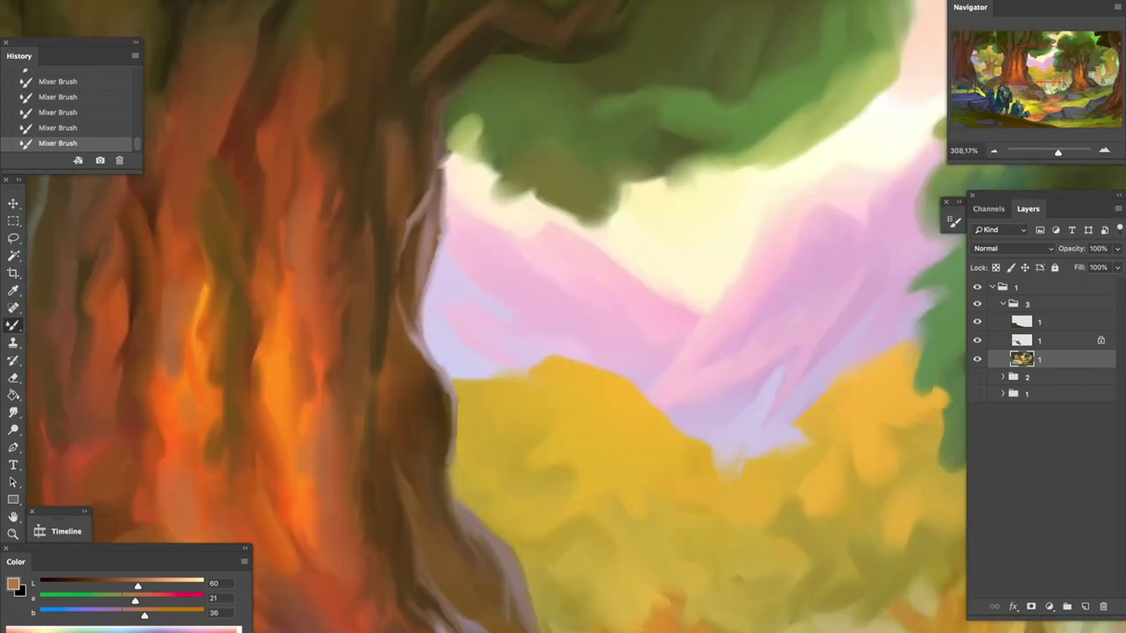
Refine the foliage edges, pale distant trees and misty huts beyond the big tree's roots with the Mixer Brush
{"action": "scroll", "coordinate": [489, 264], "scroll_direction": "down", "scroll_amount": 1}
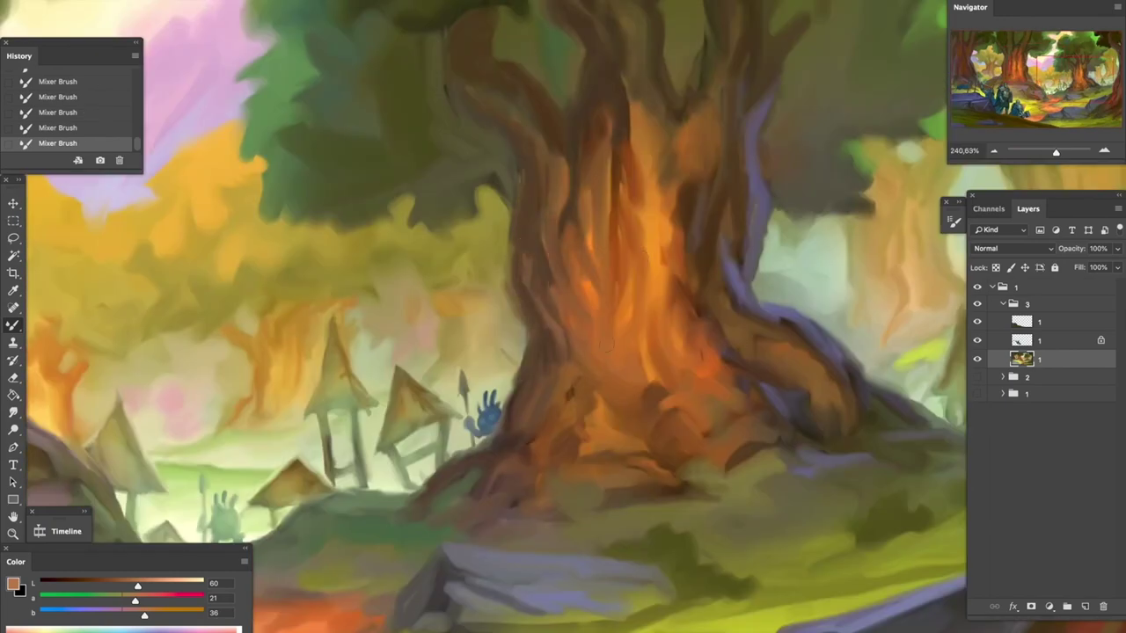
{"action": "scroll", "coordinate": [547, 339], "scroll_direction": "right", "scroll_amount": 10}
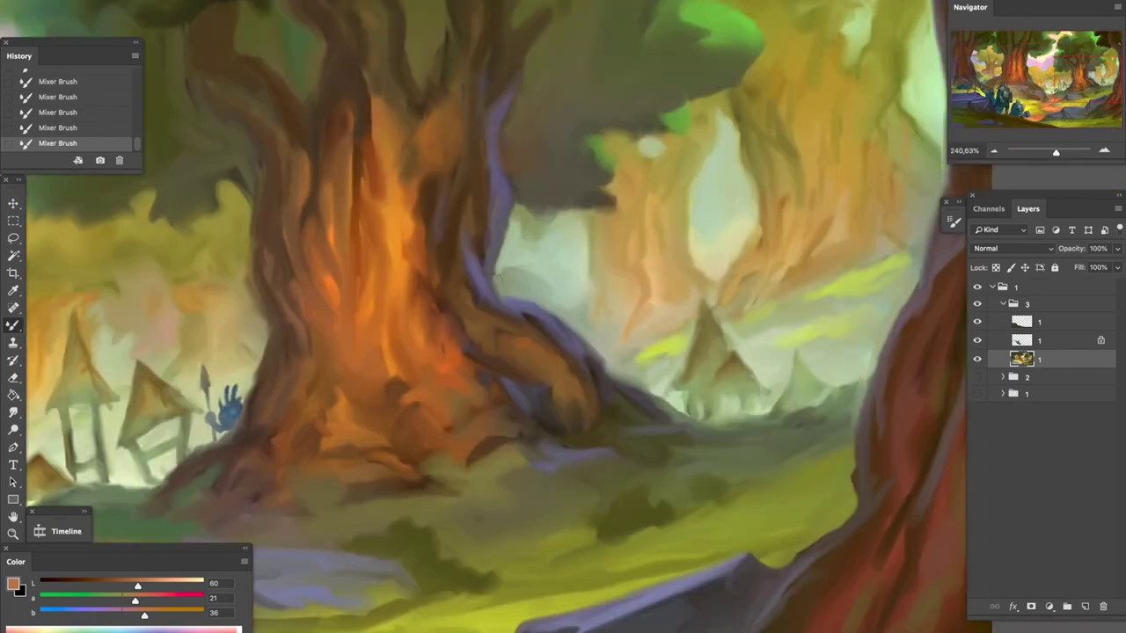
{"action": "scroll", "coordinate": [547, 339], "scroll_direction": "right", "scroll_amount": 3}
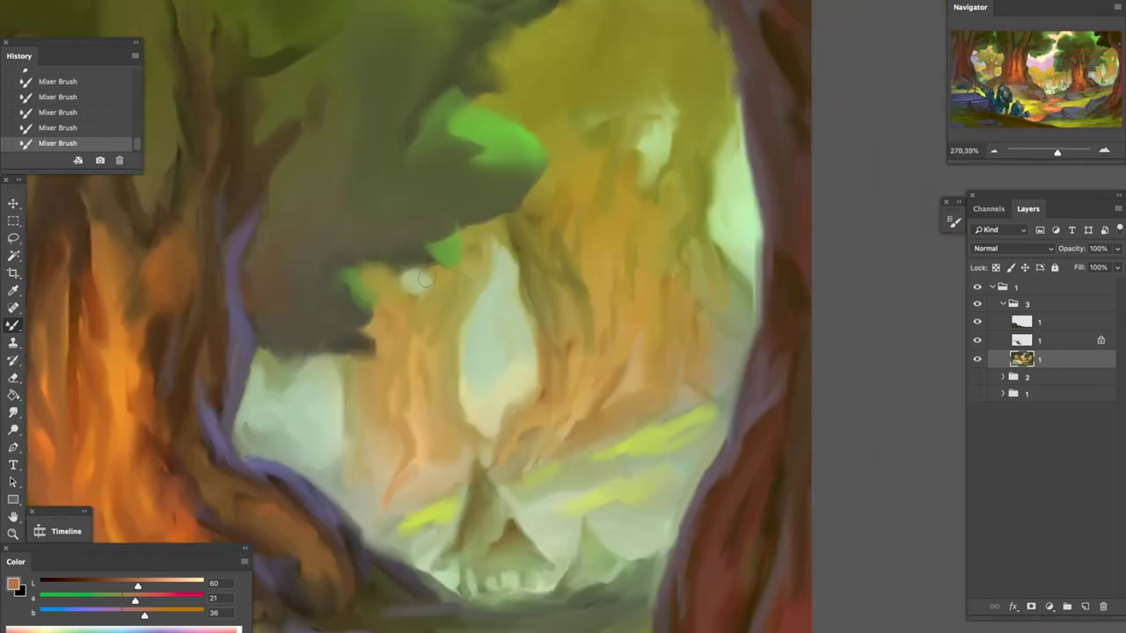
{"action": "scroll", "coordinate": [547, 339], "scroll_direction": "down", "scroll_amount": 5}
{"action": "scroll", "coordinate": [532, 322], "scroll_direction": "up", "scroll_amount": 5}
{"action": "scroll", "coordinate": [578, 356], "scroll_direction": "up", "scroll_amount": 3}
{"action": "scroll", "coordinate": [578, 356], "scroll_direction": "right", "scroll_amount": 3}
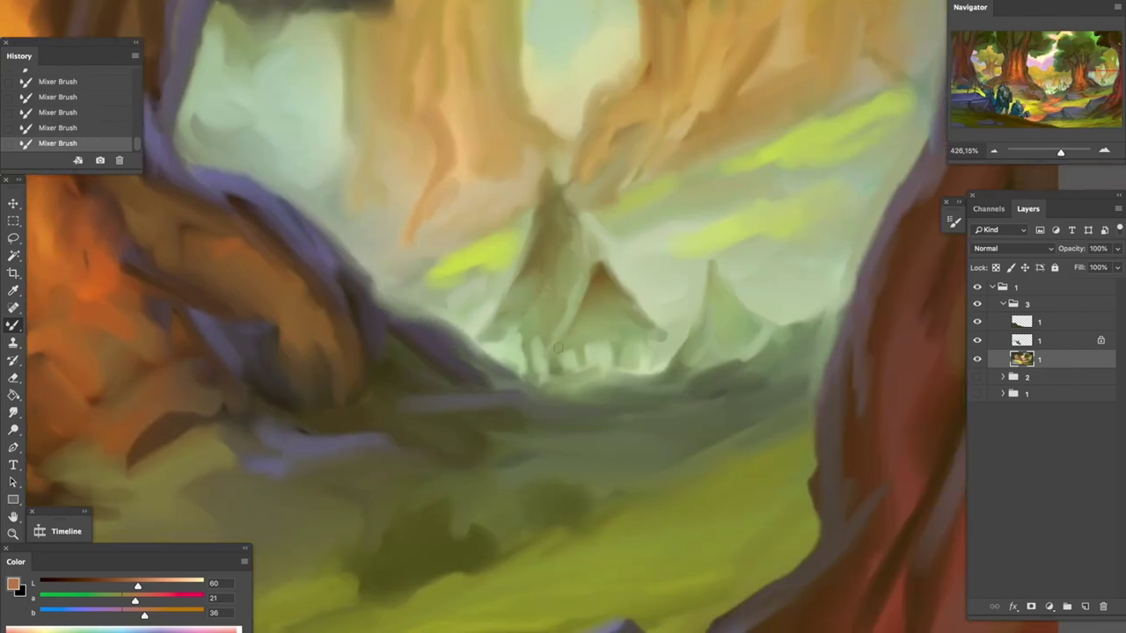
Refine the village hut roofs and the mossy rock slope beside the orange path
{"action": "scroll", "coordinate": [795, 315], "scroll_direction": "down", "scroll_amount": 3}
{"action": "scroll", "coordinate": [420, 280], "scroll_direction": "up", "scroll_amount": 2}
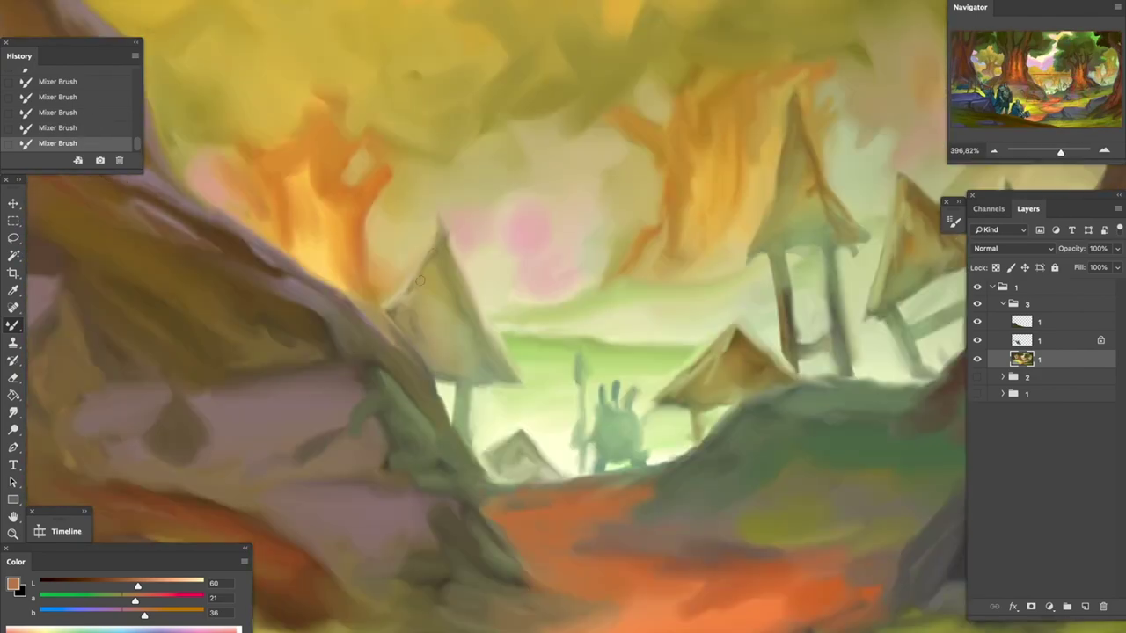
{"action": "scroll", "coordinate": [757, 256], "scroll_direction": "down", "scroll_amount": 3}
{"action": "scroll", "coordinate": [528, 308], "scroll_direction": "left", "scroll_amount": 3}
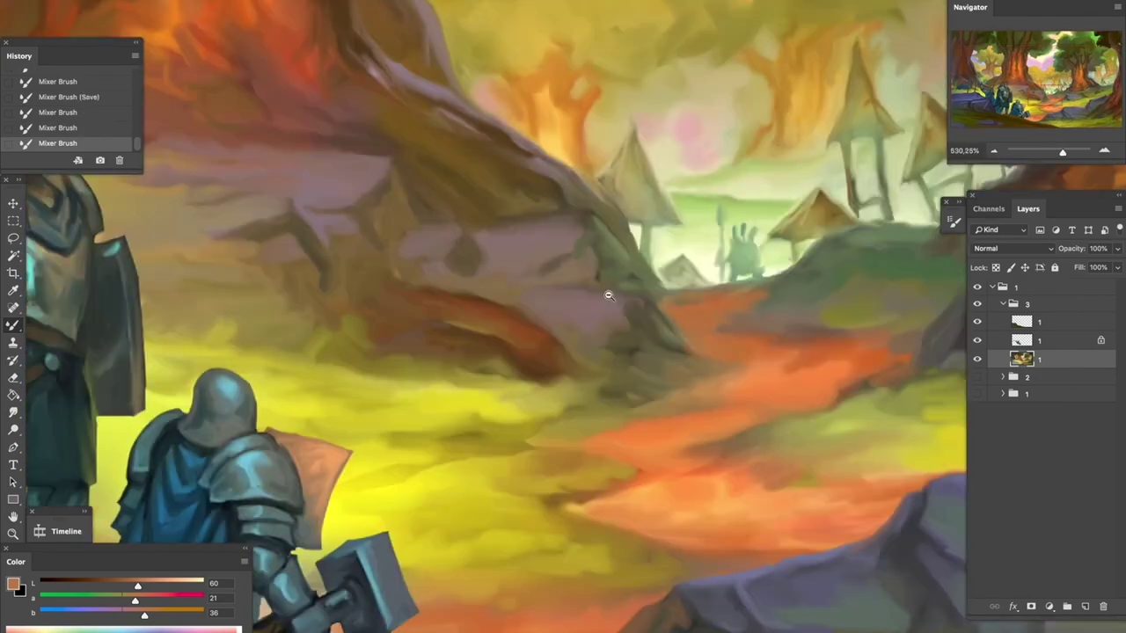
Shape crisp leaf clusters along the green canopy edge beside the large glowing orange trunk
{"action": "scroll", "coordinate": [433, 310], "scroll_direction": "up", "scroll_amount": 2}
{"action": "scroll", "coordinate": [525, 206], "scroll_direction": "up", "scroll_amount": 5}
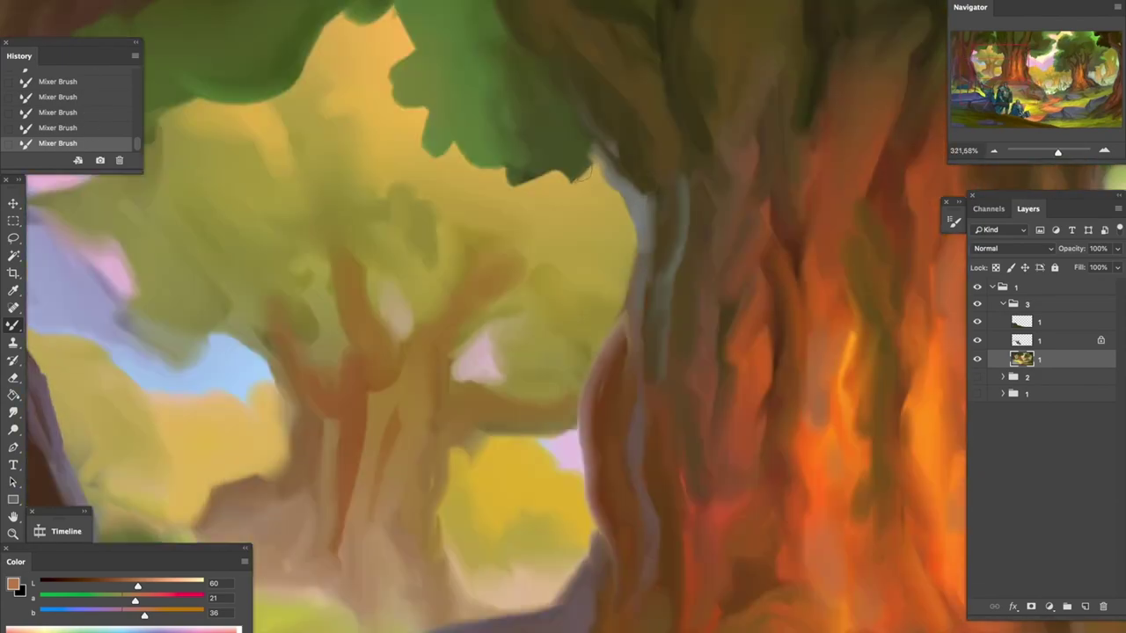
{"action": "scroll", "coordinate": [411, 217], "scroll_direction": "up", "scroll_amount": 1}
Blend the purple rocks and brown grassy slope of the foreground layer with sampled colours, and save the file
{"action": "scroll", "coordinate": [410, 217], "scroll_direction": "down", "scroll_amount": 10}
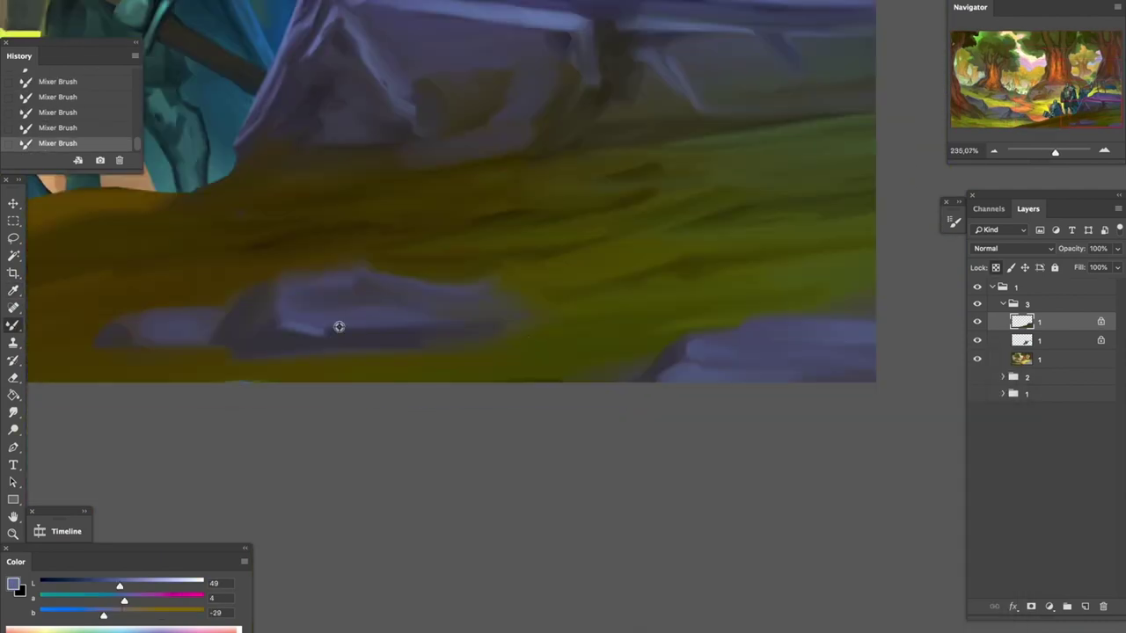
{"action": "scroll", "coordinate": [339, 326], "scroll_direction": "left", "scroll_amount": 5}
{"action": "left_click_drag", "start_coordinate": [528, 330], "coordinate": [653, 351]}
{"action": "scroll", "coordinate": [654, 352], "scroll_direction": "left", "scroll_amount": 10}
{"action": "scroll", "coordinate": [340, 367], "scroll_direction": "down", "scroll_amount": 4}
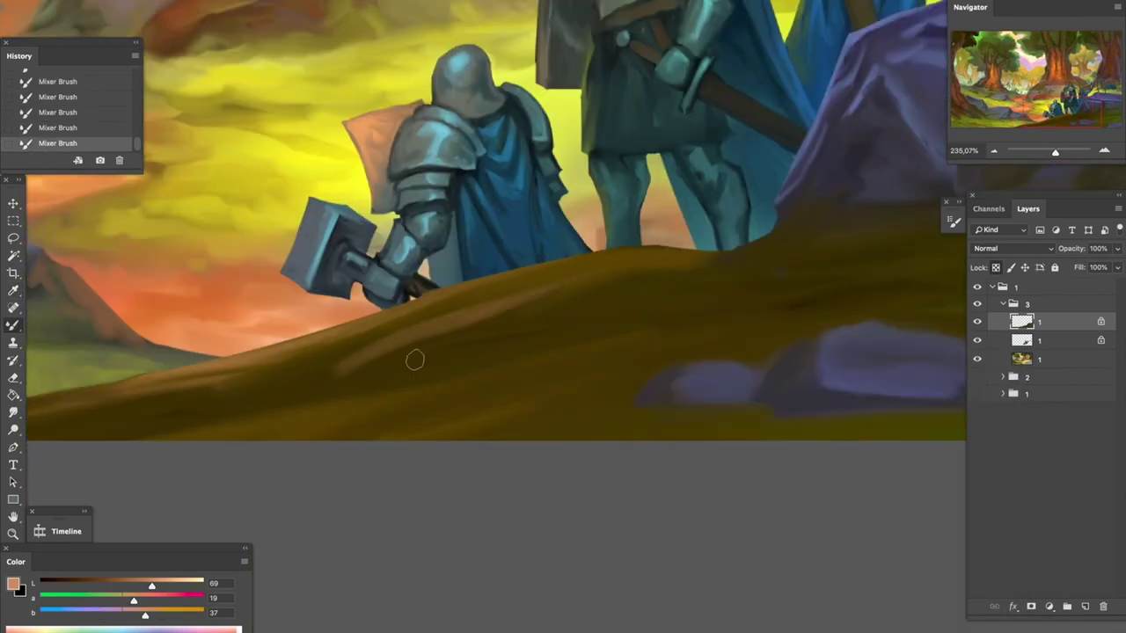
{"action": "left_click", "coordinate": [387, 352], "text": "alt"}
{"action": "key", "text": "ctrl+s"}
{"action": "key", "text": "ctrl+0"}
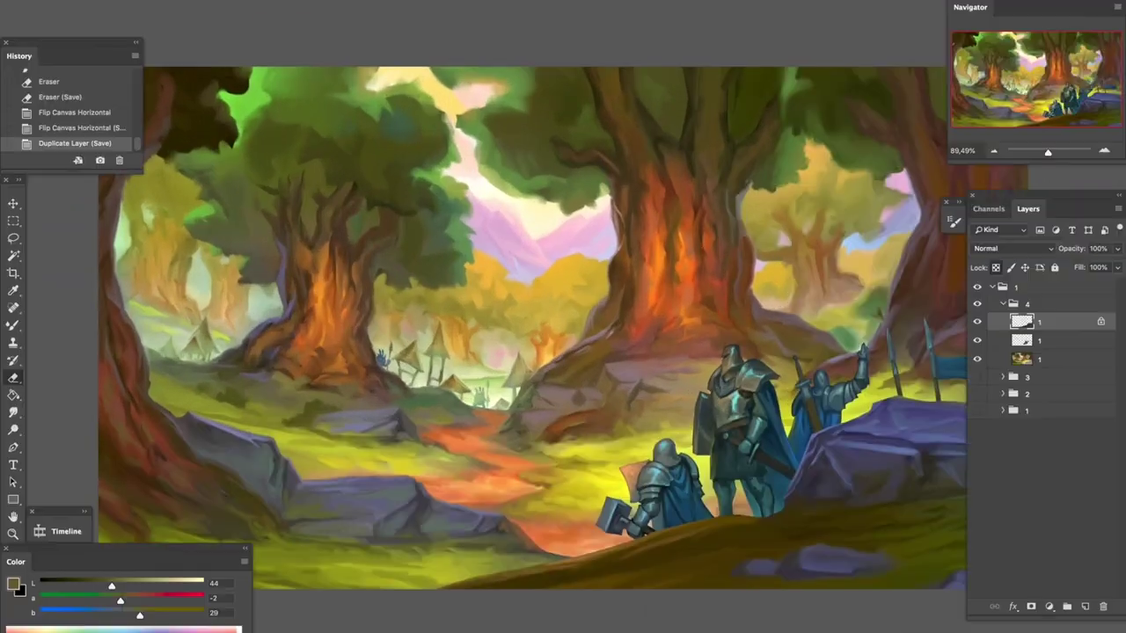
Paint a pale blue patch into the sky gap between the tree canopies on the background layer, and save the file
{"action": "scroll", "coordinate": [352, 220], "scroll_direction": "up", "scroll_amount": 5}
{"action": "scroll", "coordinate": [533, 188], "scroll_direction": "down", "scroll_amount": 4}
{"action": "scroll", "coordinate": [648, 238], "scroll_direction": "up", "scroll_amount": 3}
{"action": "left_click_drag", "start_coordinate": [501, 167], "coordinate": [523, 193]}
{"action": "key", "text": "ctrl+s"}
{"action": "scroll", "coordinate": [519, 185], "scroll_direction": "down", "scroll_amount": 3}
{"action": "scroll", "coordinate": [610, 203], "scroll_direction": "up", "scroll_amount": 4}
{"action": "left_click_drag", "start_coordinate": [609, 203], "coordinate": [608, 223]}
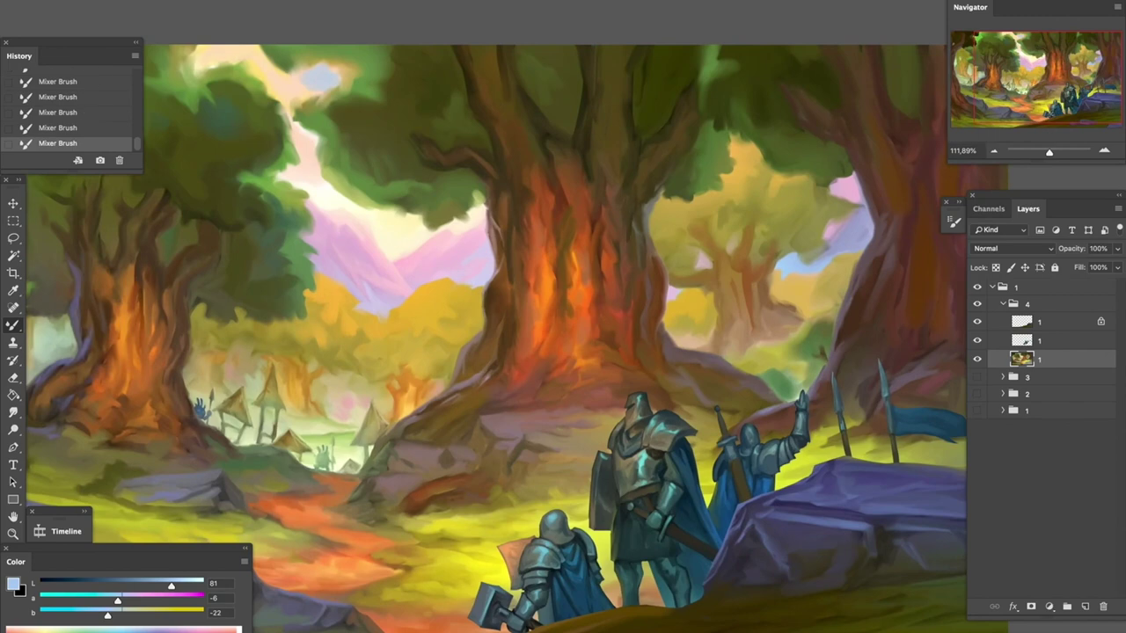
Define the glowing orange bark and its dark cracks on the central tree's trunk
{"action": "left_click_drag", "start_coordinate": [523, 292], "coordinate": [536, 341]}
{"action": "left_click_drag", "start_coordinate": [551, 278], "coordinate": [568, 329]}
{"action": "left_click_drag", "start_coordinate": [655, 323], "coordinate": [626, 344]}
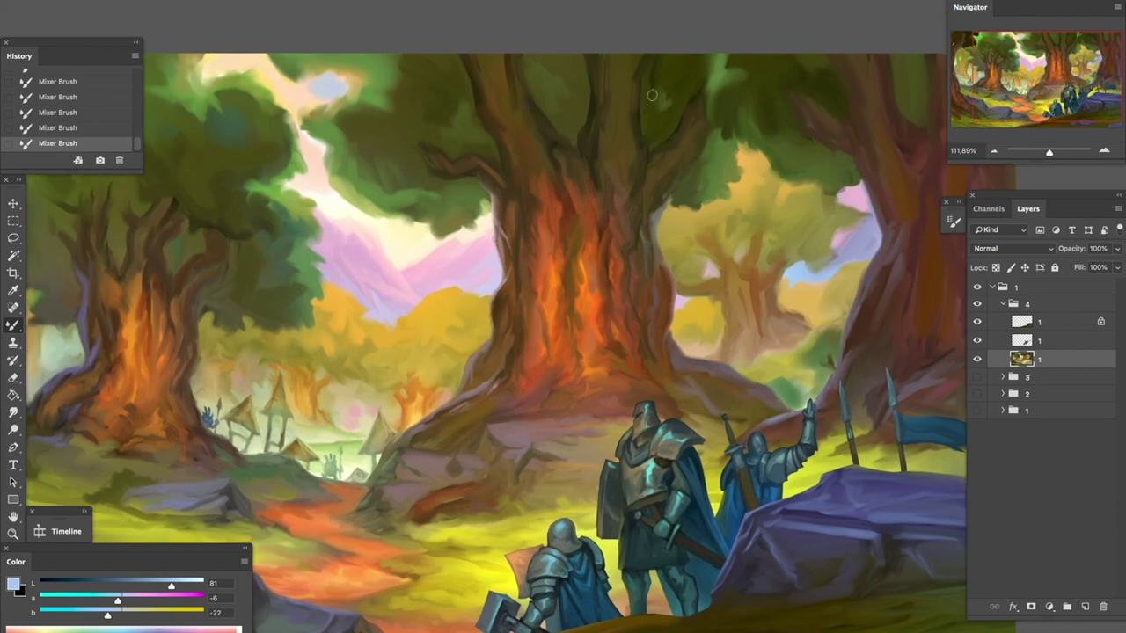
Refine the dark foliage between the central tree's upper limbs and its twisted side branch
{"action": "left_click_drag", "start_coordinate": [649, 96], "coordinate": [674, 103]}
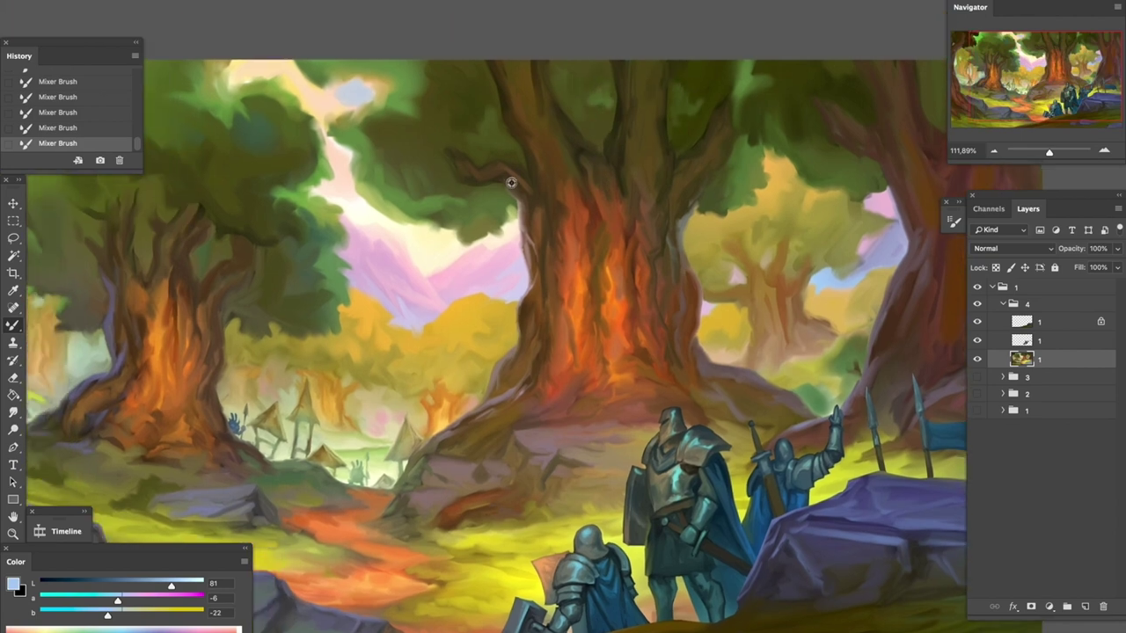
{"action": "mouse_move", "coordinate": [419, 215]}
{"action": "left_mouse_down"}
{"action": "mouse_move", "coordinate": [374, 182]}
{"action": "mouse_move", "coordinate": [362, 225]}
{"action": "left_mouse_up"}
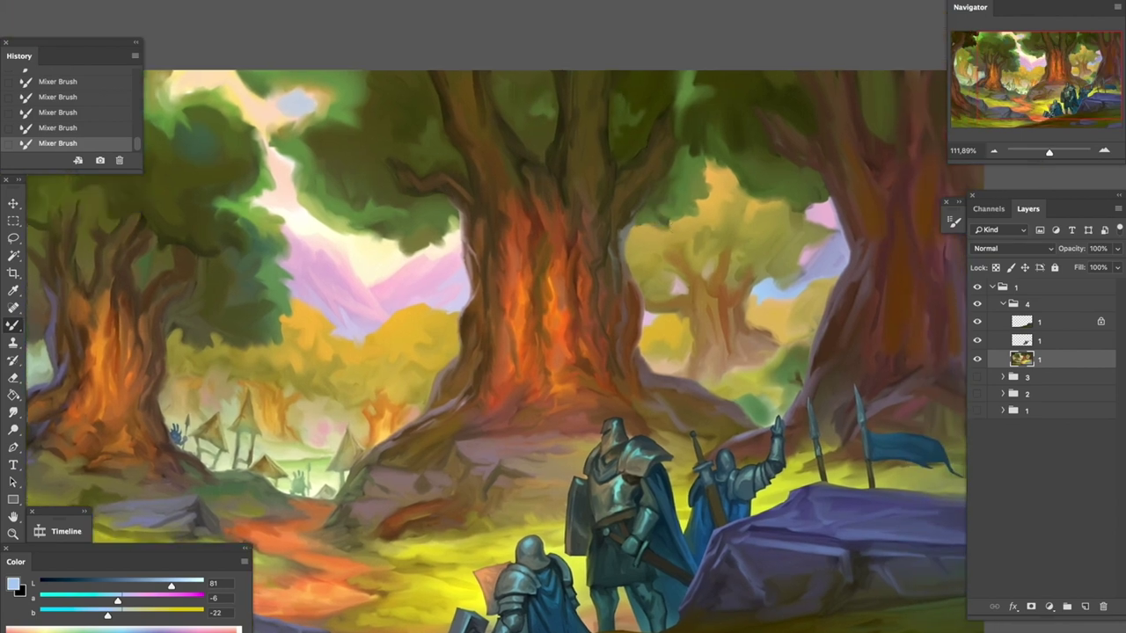
{"action": "left_click_drag", "start_coordinate": [430, 131], "coordinate": [453, 137]}
{"action": "mouse_move", "coordinate": [369, 136]}
{"action": "left_mouse_down"}
{"action": "mouse_move", "coordinate": [440, 145]}
{"action": "mouse_move", "coordinate": [458, 90]}
{"action": "left_mouse_up"}
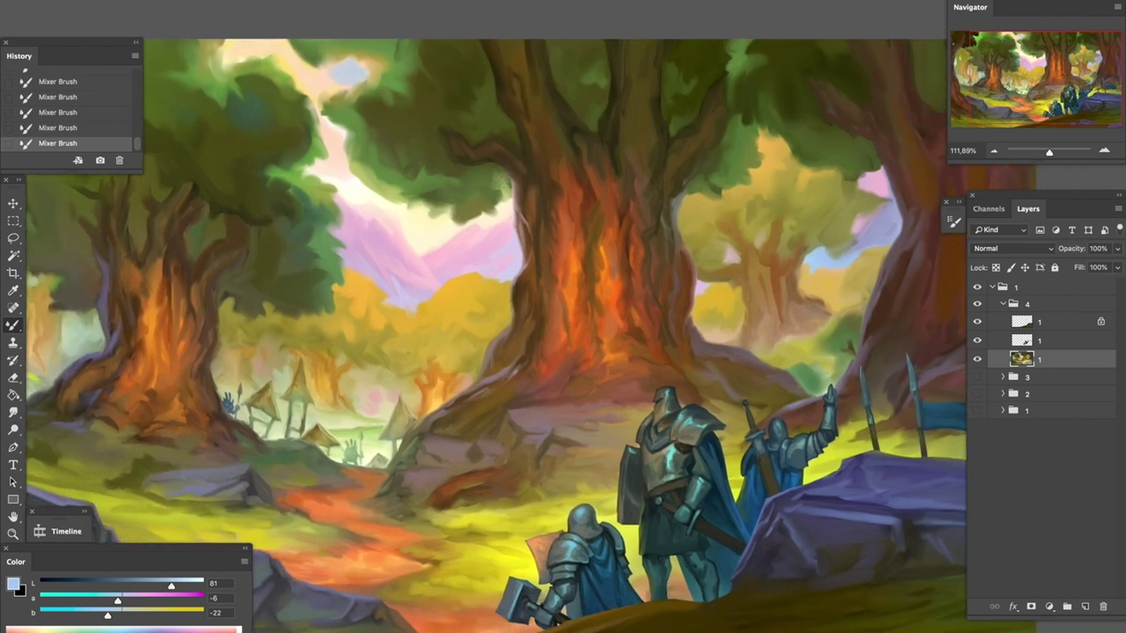
Refine the reddish-purple tree behind the spears, shading its branch with a sampled dark brown
{"action": "scroll", "coordinate": [458, 220], "scroll_direction": "up", "scroll_amount": 2}
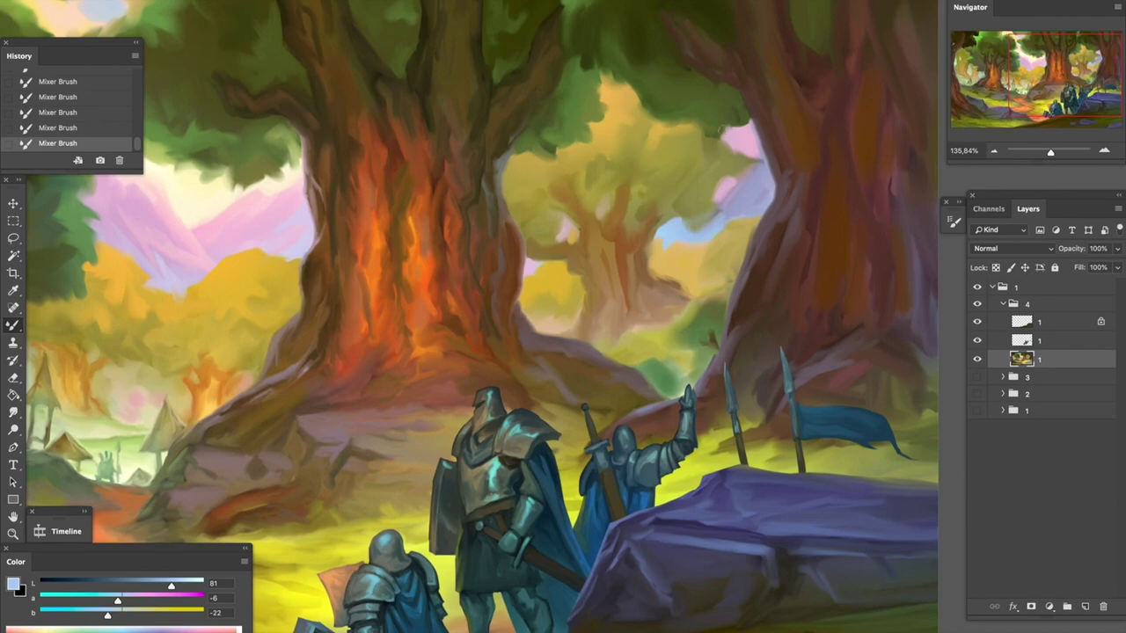
{"action": "left_click_drag", "start_coordinate": [547, 183], "coordinate": [518, 153]}
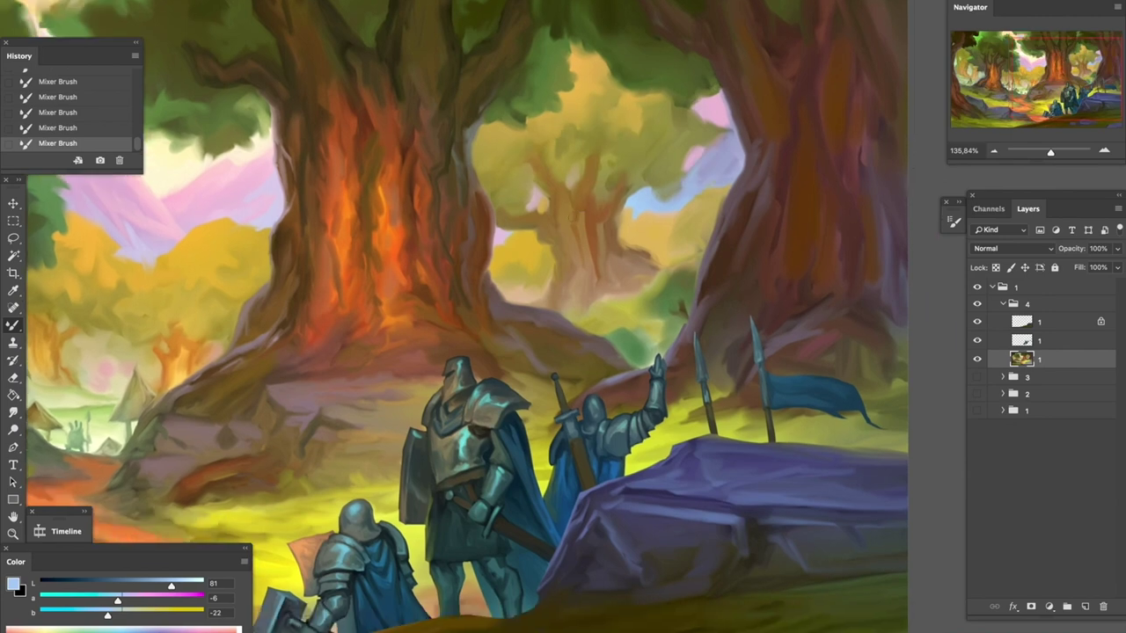
{"action": "left_click_drag", "start_coordinate": [666, 274], "coordinate": [754, 300]}
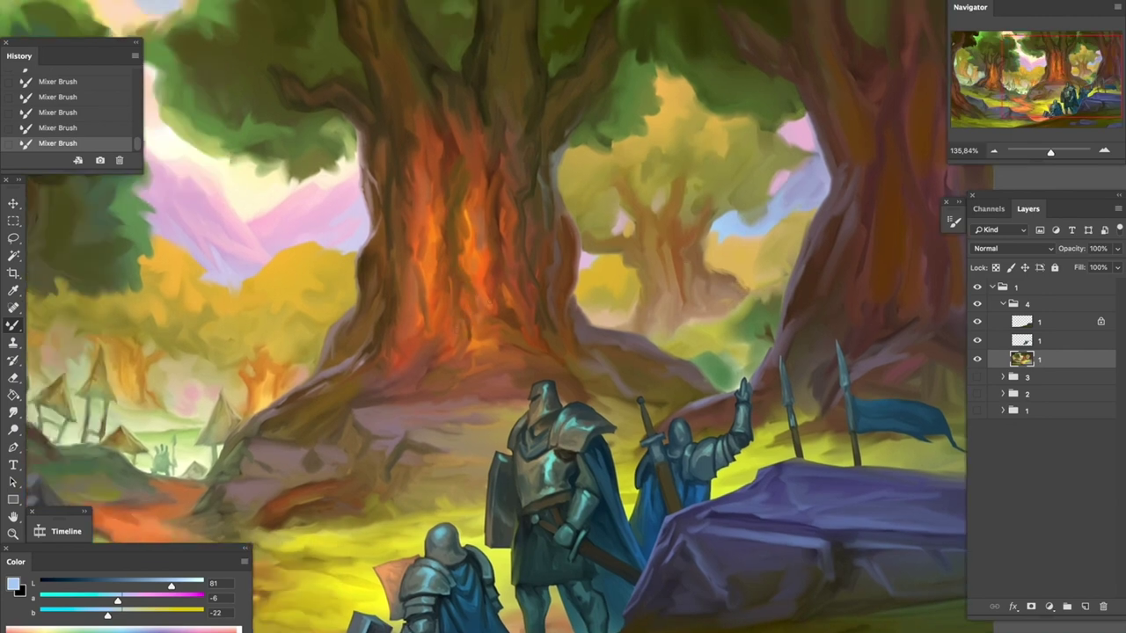
{"action": "scroll", "coordinate": [535, 204], "scroll_direction": "down", "scroll_amount": 2}
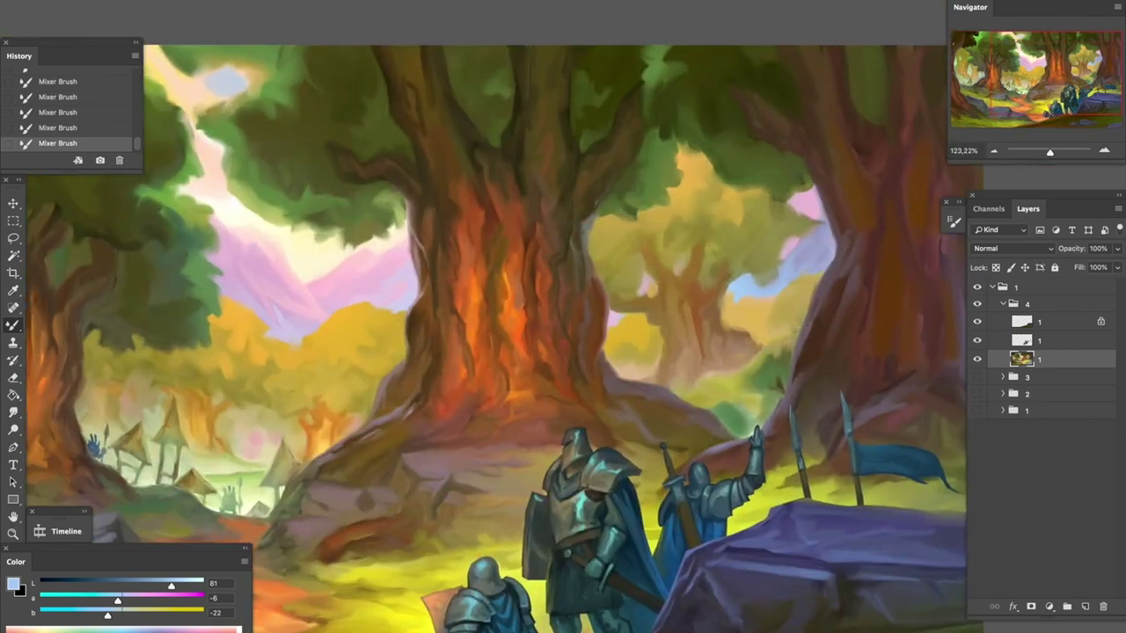
{"action": "scroll", "coordinate": [483, 88], "scroll_direction": "right", "scroll_amount": 5}
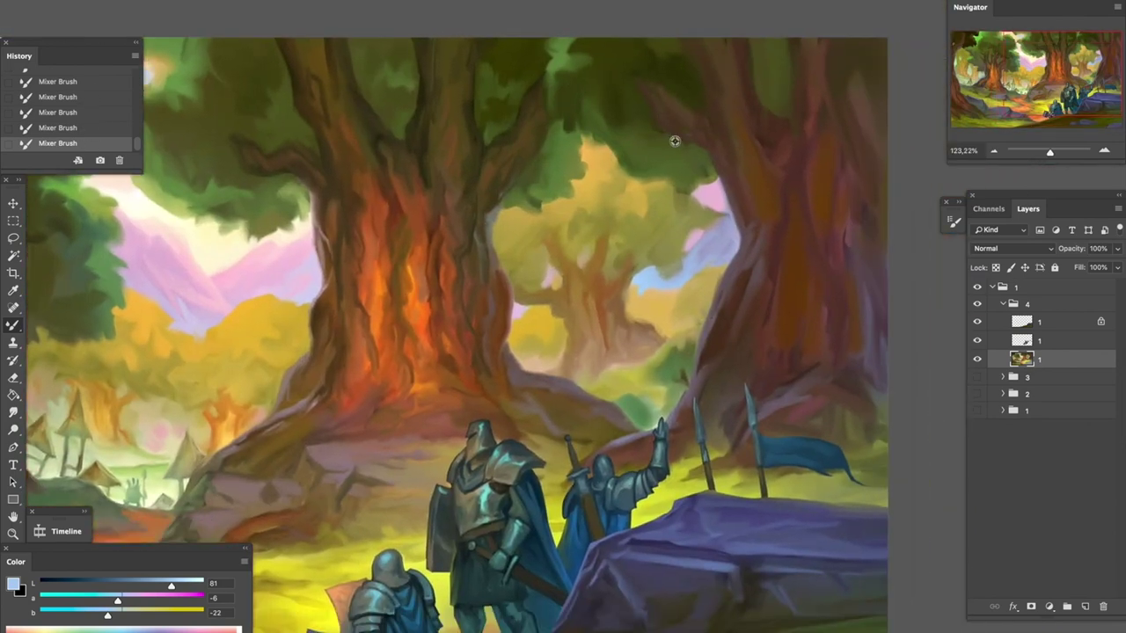
{"action": "left_click", "coordinate": [673, 141], "text": "alt"}
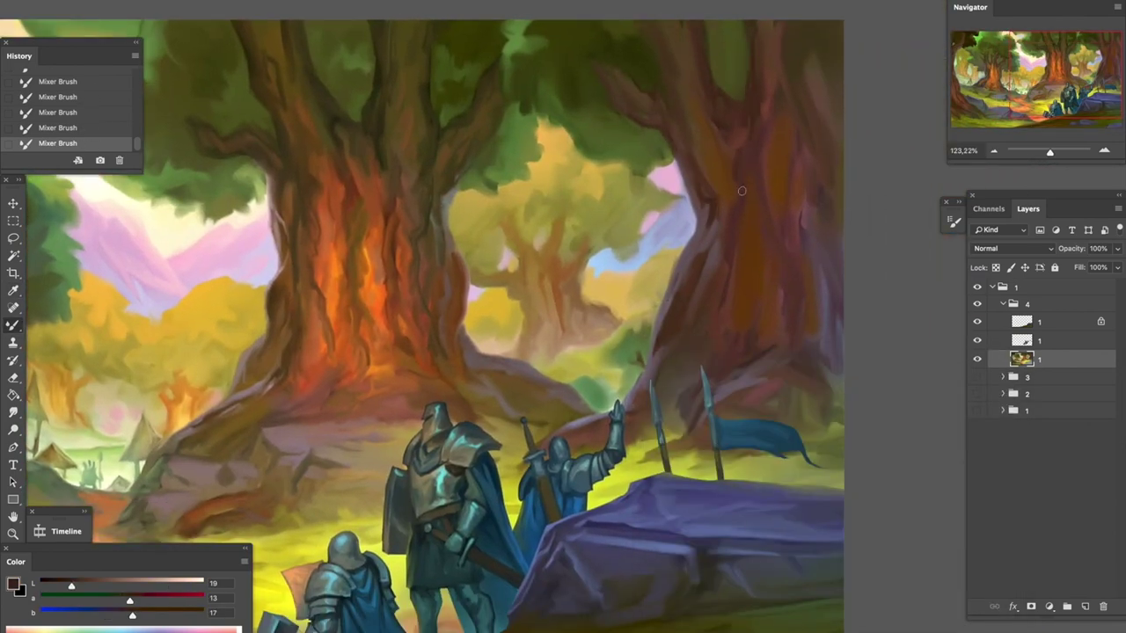
Blend the green shrubs and hazy ground between the two large trunks behind the knights
{"action": "scroll", "coordinate": [710, 219], "scroll_direction": "up", "scroll_amount": 2}
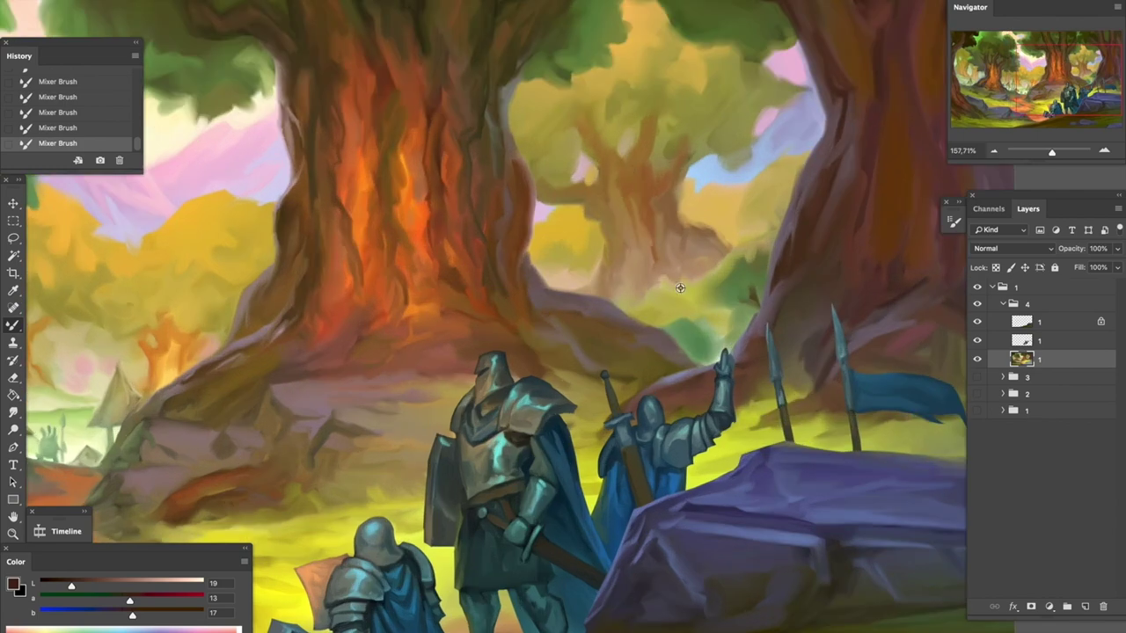
{"action": "scroll", "coordinate": [528, 268], "scroll_direction": "left", "scroll_amount": 3}
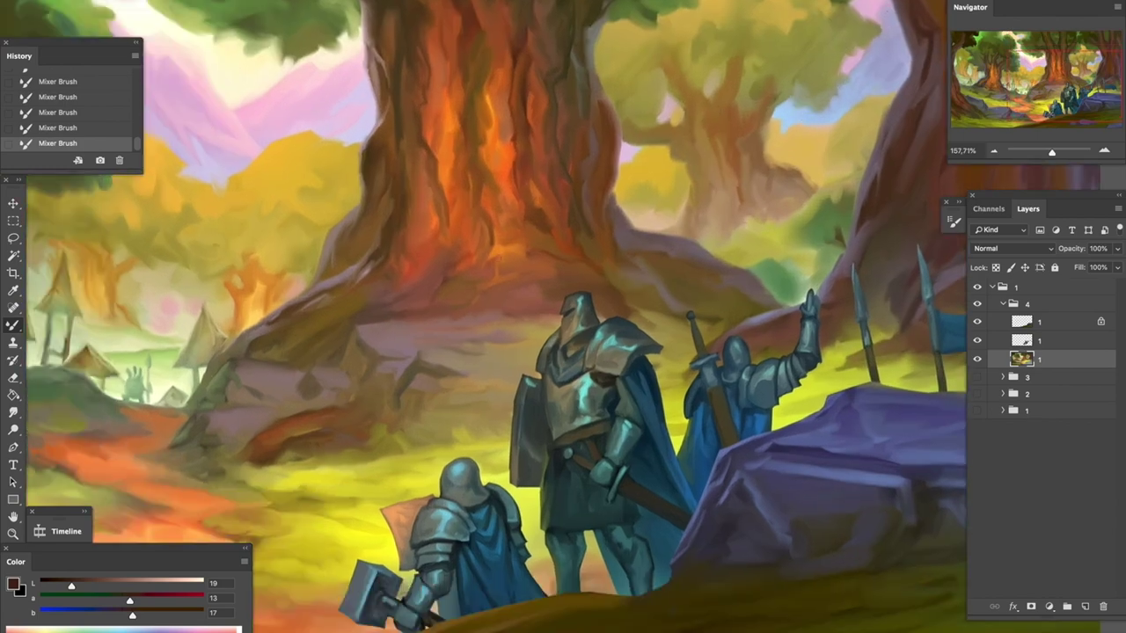
{"action": "scroll", "coordinate": [686, 268], "scroll_direction": "down", "scroll_amount": 4}
Clean up the central trunk's edges against the bright background using a sampled pale yellow
{"action": "left_click", "coordinate": [354, 260], "text": "alt"}
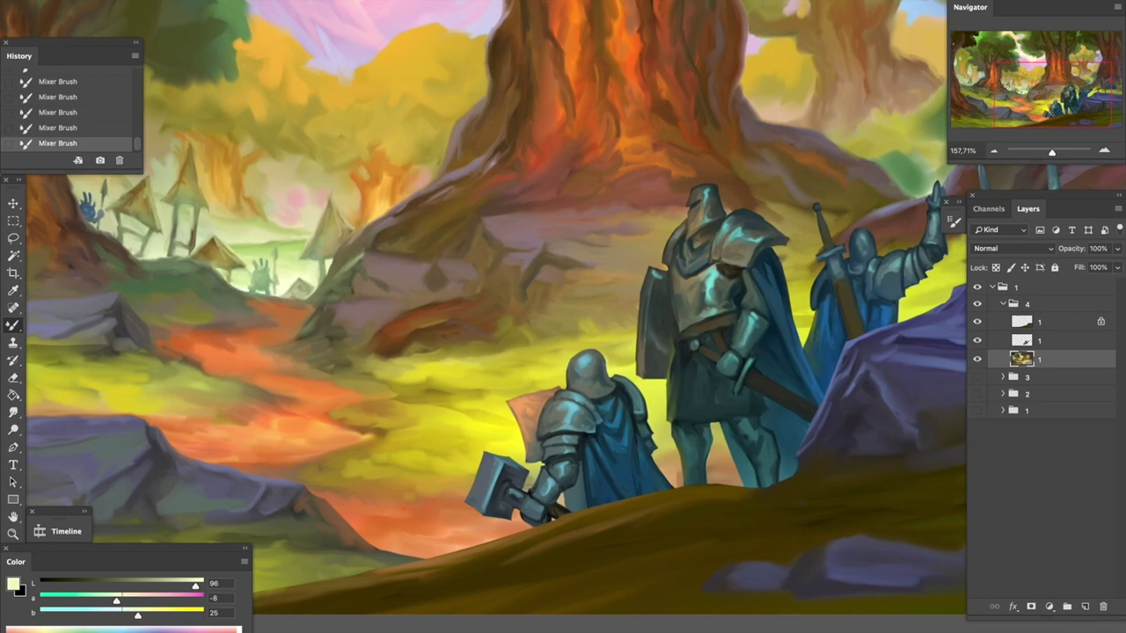
{"action": "scroll", "coordinate": [604, 265], "scroll_direction": "up", "scroll_amount": 5}
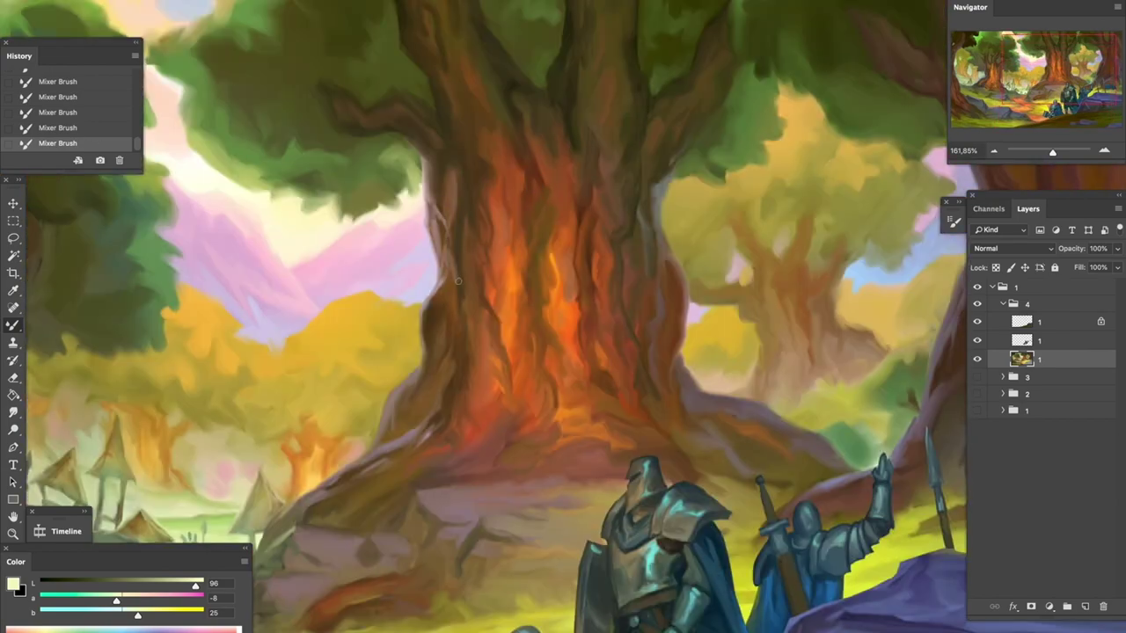
{"action": "scroll", "coordinate": [655, 228], "scroll_direction": "down", "scroll_amount": 2}
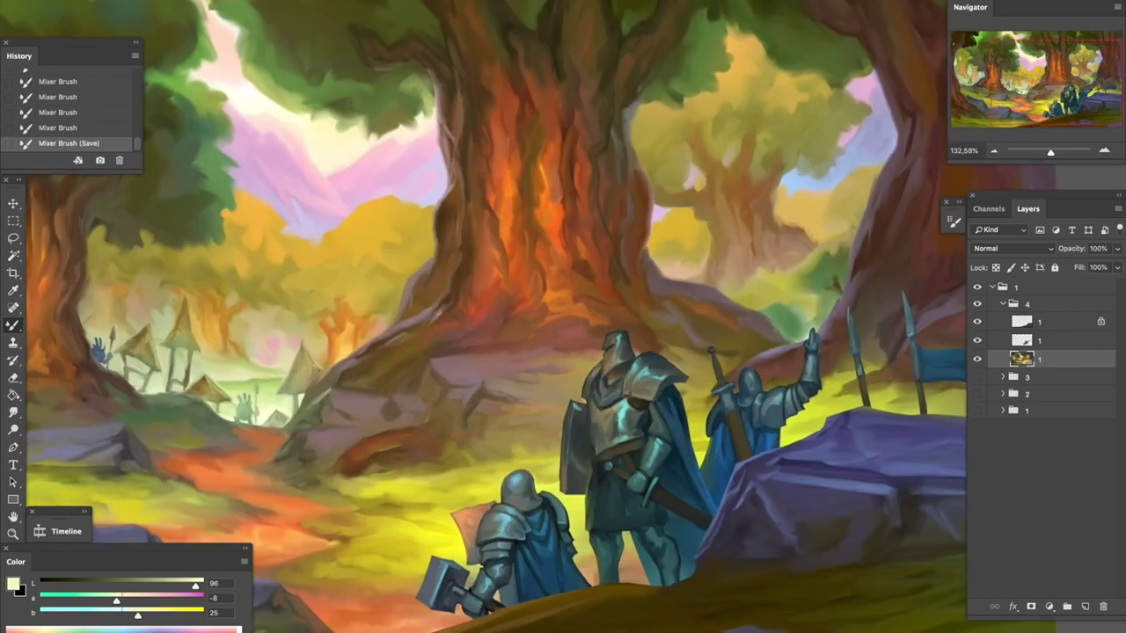
{"action": "scroll", "coordinate": [647, 306], "scroll_direction": "up", "scroll_amount": 1}
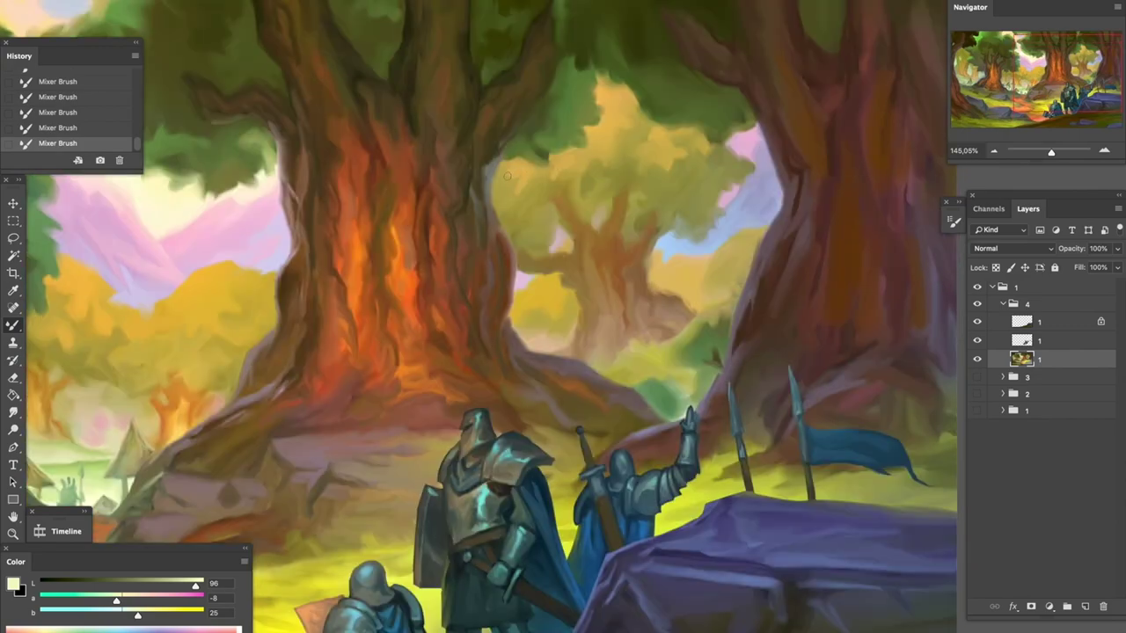
{"action": "scroll", "coordinate": [675, 155], "scroll_direction": "down", "scroll_amount": 1}
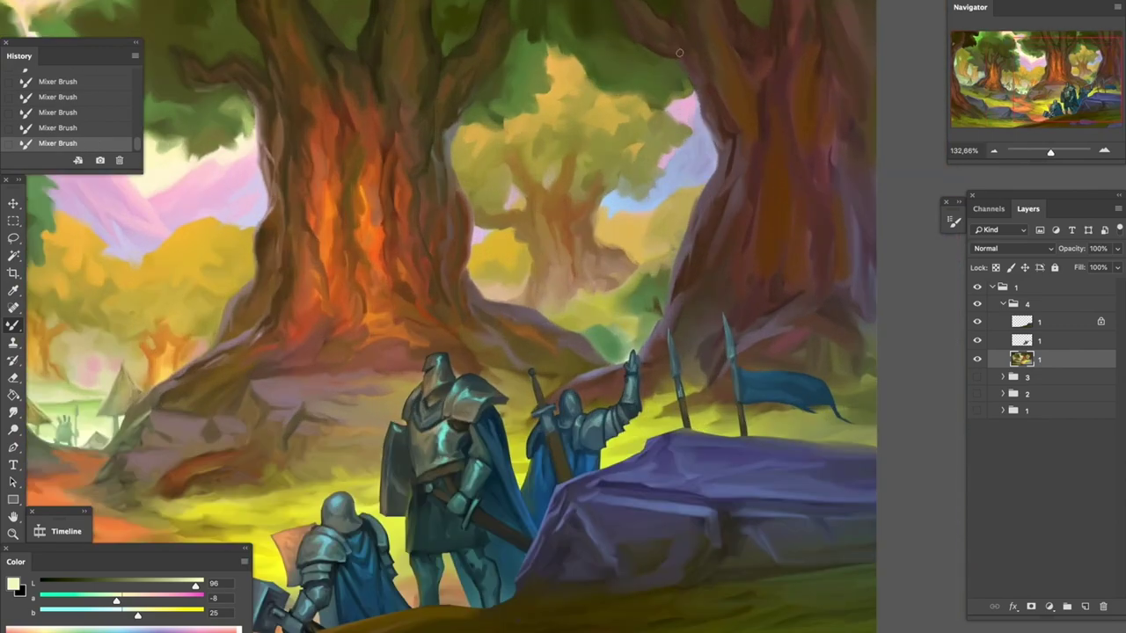
Refine the distant golden tree and the shrubs at its base with a sampled olive tone
{"action": "scroll", "coordinate": [686, 202], "scroll_direction": "down", "scroll_amount": 3}
{"action": "scroll", "coordinate": [685, 202], "scroll_direction": "right", "scroll_amount": 3}
{"action": "scroll", "coordinate": [651, 281], "scroll_direction": "up", "scroll_amount": 3}
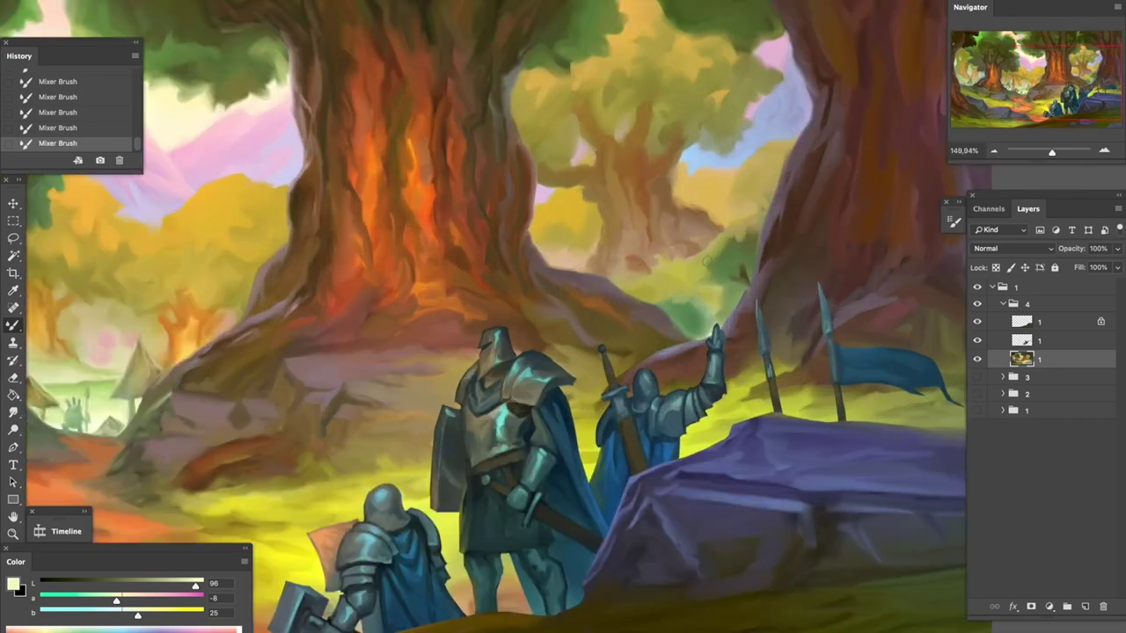
{"action": "left_click", "coordinate": [673, 176], "text": "alt"}
{"action": "left_click_drag", "start_coordinate": [675, 169], "coordinate": [676, 166]}
{"action": "left_click", "coordinate": [675, 165], "text": "alt"}
{"action": "scroll", "coordinate": [730, 132], "scroll_direction": "down", "scroll_amount": 2}
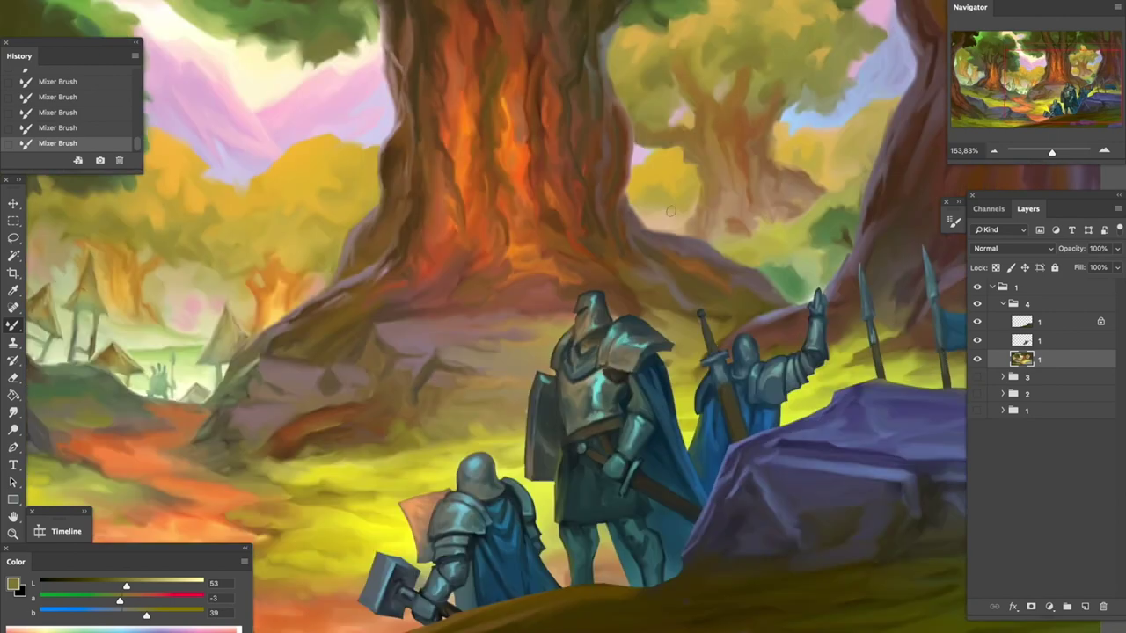
Refine the hazy orange trees behind the village and the edge of the smaller glowing trunk
{"action": "scroll", "coordinate": [528, 203], "scroll_direction": "left", "scroll_amount": 8}
{"action": "left_click_drag", "start_coordinate": [507, 304], "coordinate": [519, 272]}
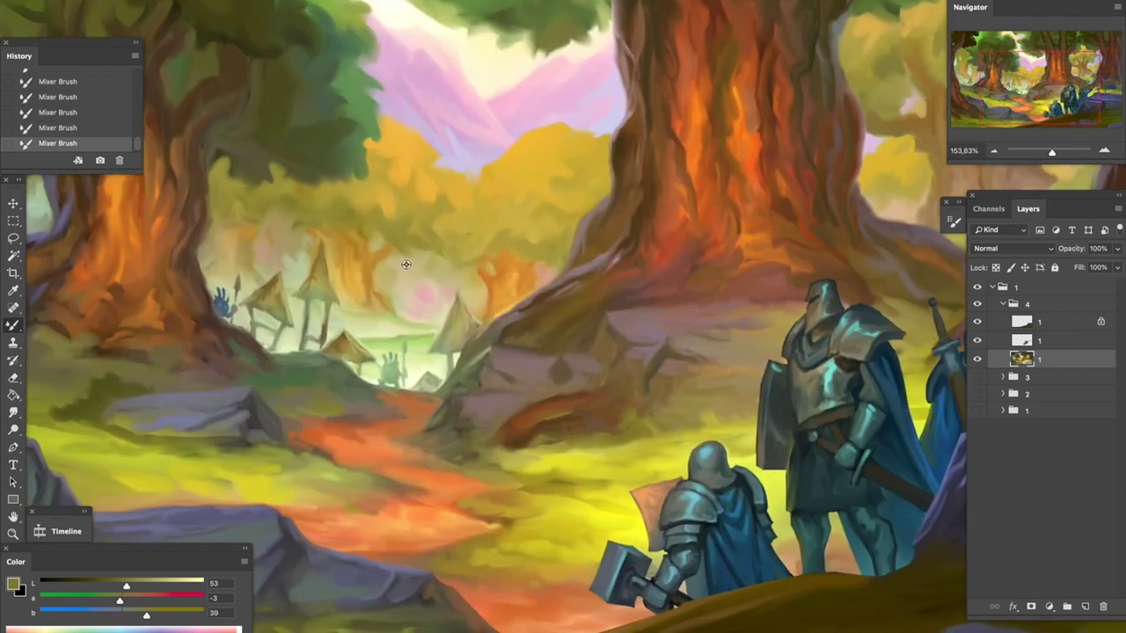
{"action": "scroll", "coordinate": [405, 264], "scroll_direction": "left", "scroll_amount": 4}
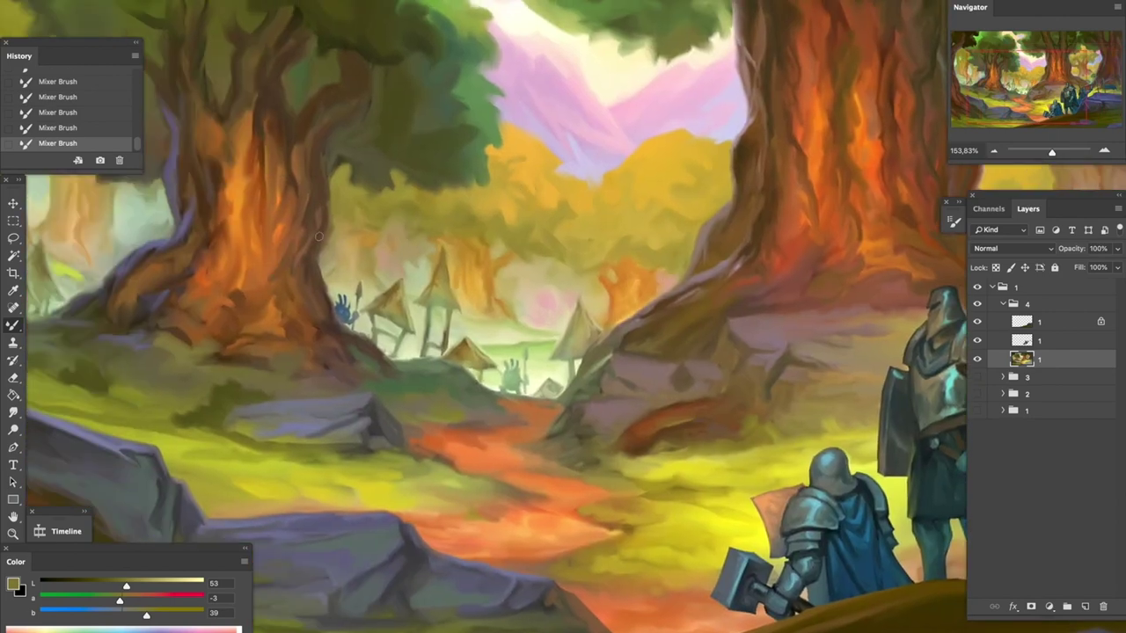
Refine the leafy edges and bright green highlights of the canopy above the smaller glowing tree
{"action": "scroll", "coordinate": [413, 264], "scroll_direction": "left", "scroll_amount": 9}
{"action": "scroll", "coordinate": [395, 291], "scroll_direction": "up", "scroll_amount": 4}
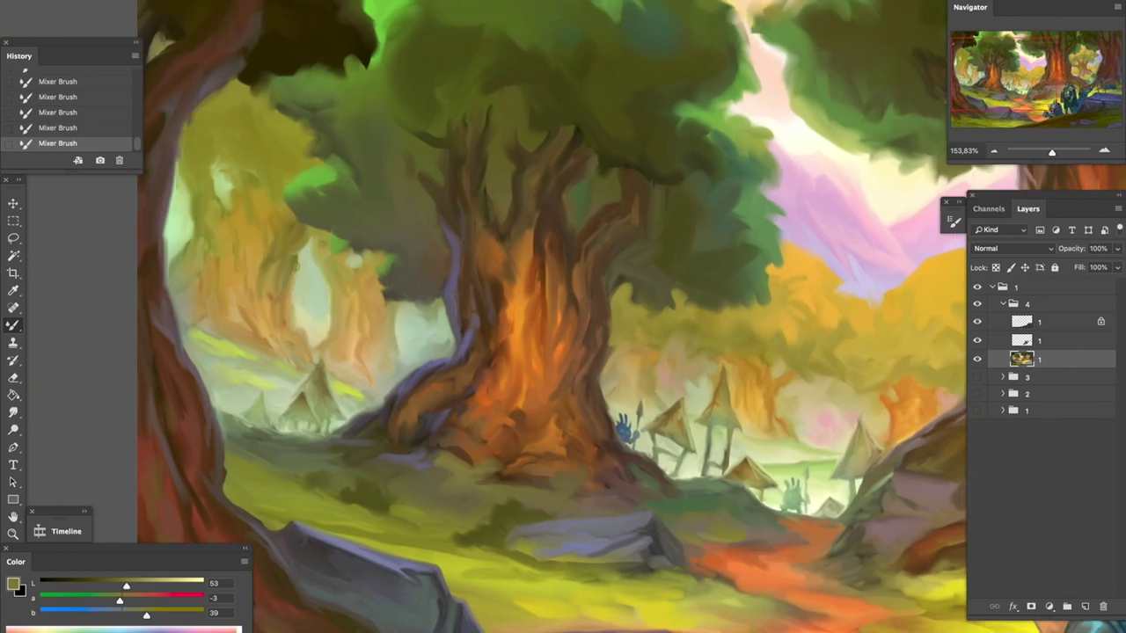
{"action": "scroll", "coordinate": [308, 225], "scroll_direction": "up", "scroll_amount": 2}
{"action": "scroll", "coordinate": [396, 158], "scroll_direction": "up", "scroll_amount": 4}
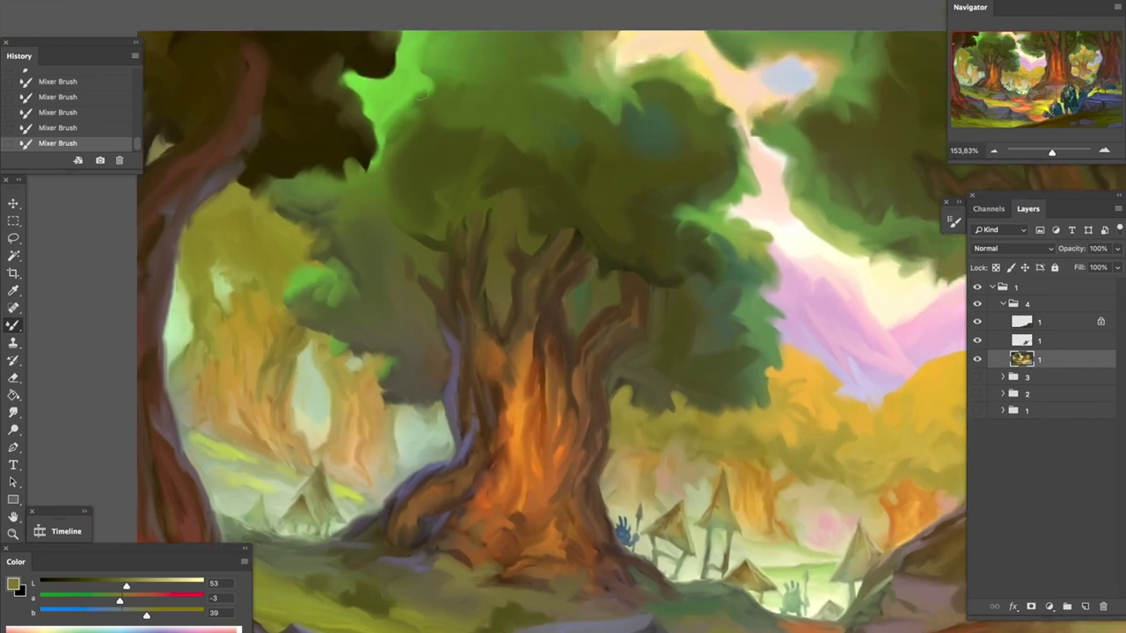
{"action": "scroll", "coordinate": [286, 271], "scroll_direction": "right", "scroll_amount": 4}
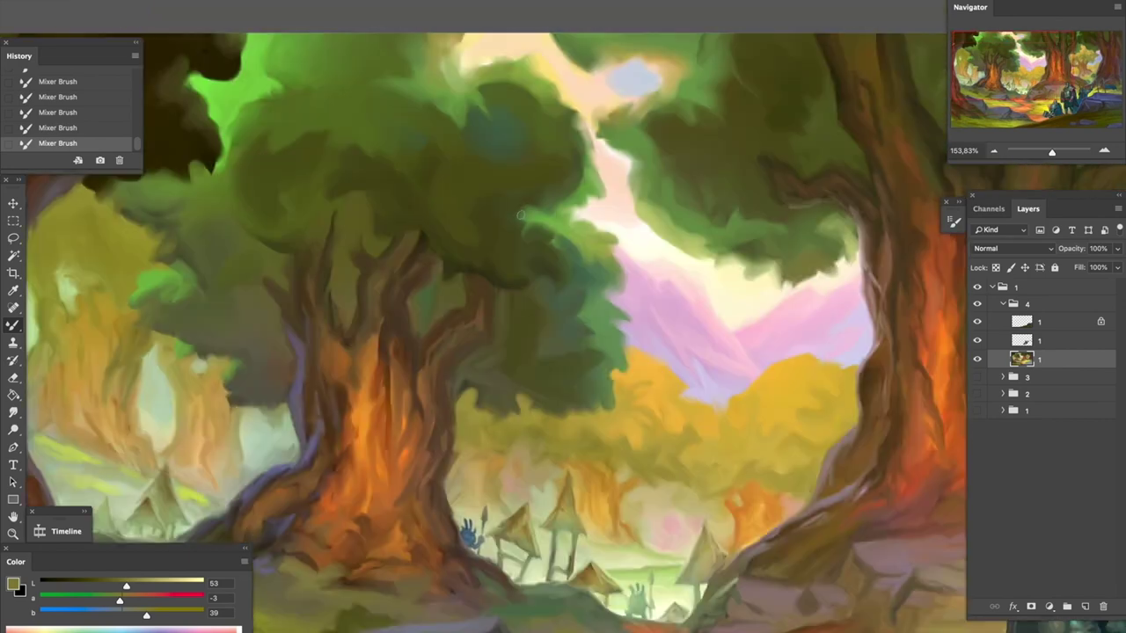
Accent the edge of the central glowing trunk with a sampled greyish pink
{"action": "scroll", "coordinate": [503, 235], "scroll_direction": "down", "scroll_amount": 4}
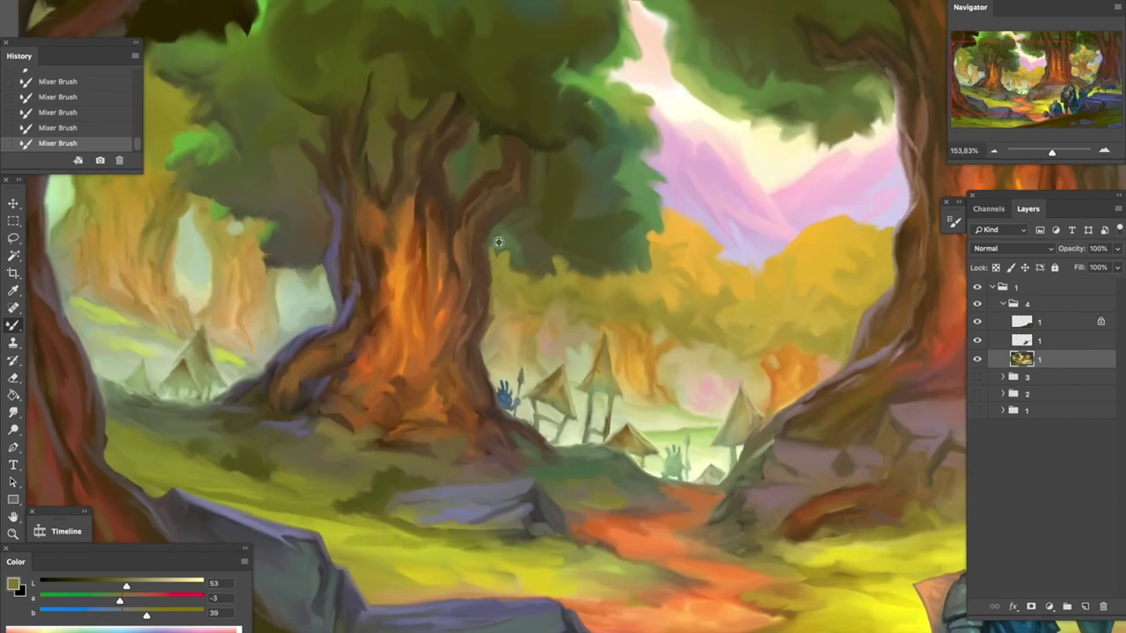
{"action": "scroll", "coordinate": [493, 158], "scroll_direction": "down", "scroll_amount": 1}
{"action": "scroll", "coordinate": [361, 208], "scroll_direction": "left", "scroll_amount": 2}
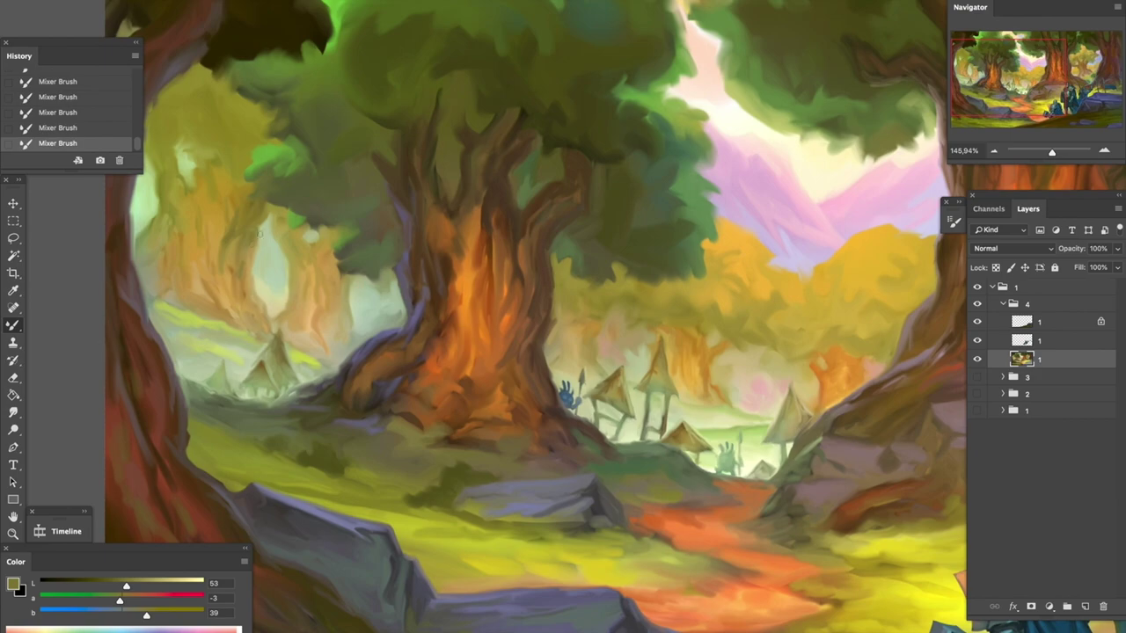
{"action": "scroll", "coordinate": [472, 253], "scroll_direction": "right", "scroll_amount": 4}
{"action": "scroll", "coordinate": [473, 253], "scroll_direction": "down", "scroll_amount": 2}
{"action": "scroll", "coordinate": [473, 253], "scroll_direction": "up", "scroll_amount": 4}
{"action": "scroll", "coordinate": [477, 182], "scroll_direction": "right", "scroll_amount": 6}
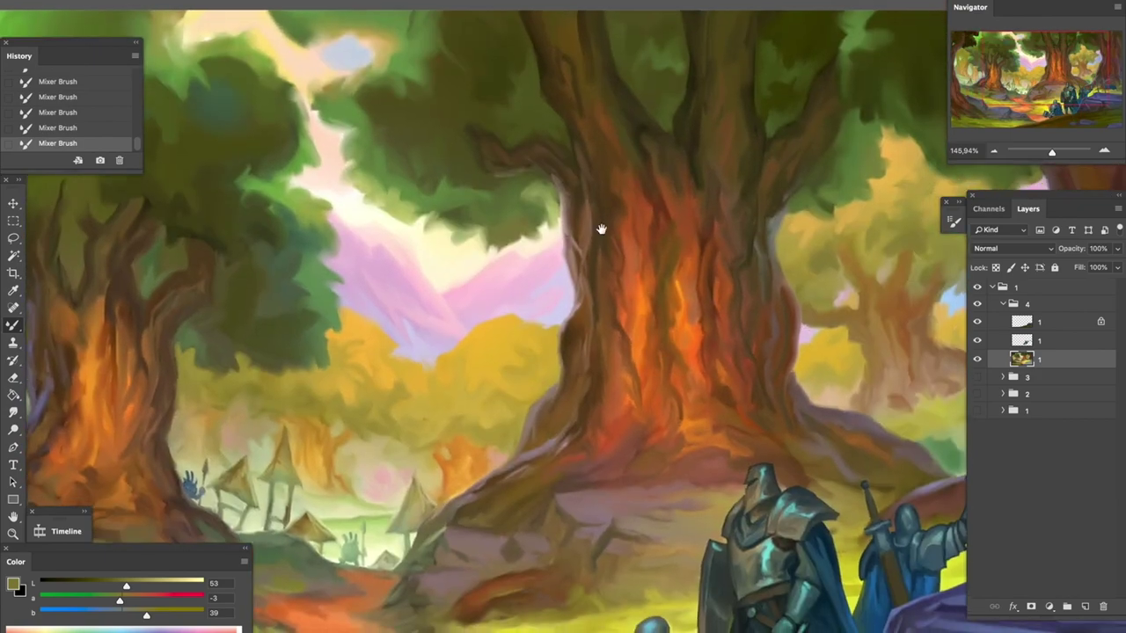
{"action": "scroll", "coordinate": [583, 231], "scroll_direction": "down", "scroll_amount": 3}
{"action": "left_click", "coordinate": [583, 231], "text": "alt"}
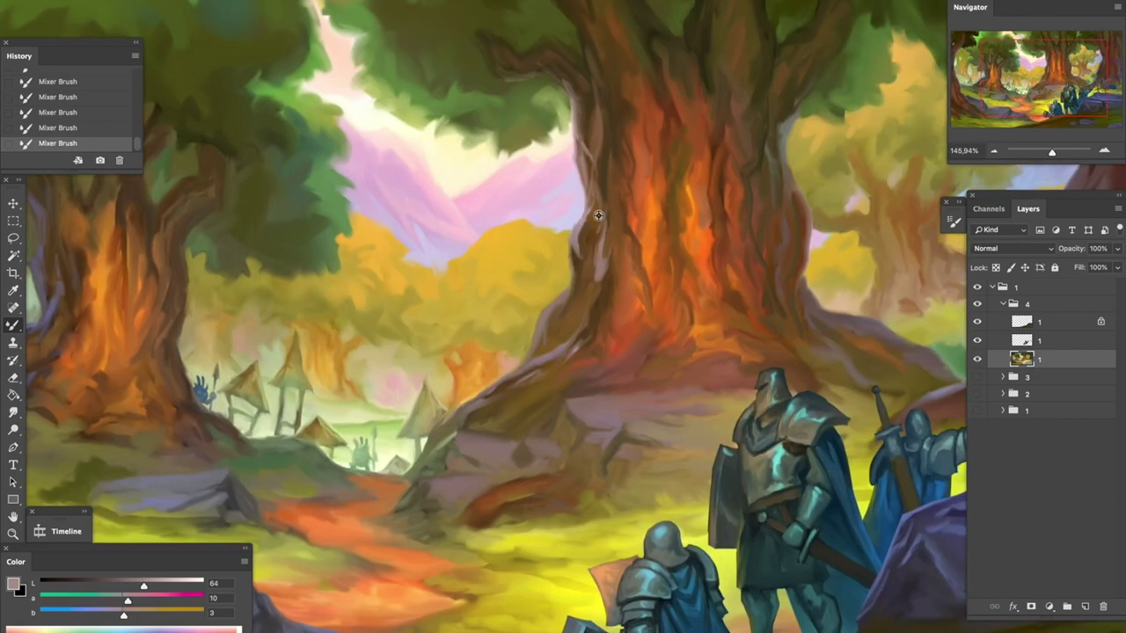
Examine the knights, the purple rock and the large trees around the central trunk for areas needing refinement
{"action": "scroll", "coordinate": [515, 284], "scroll_direction": "right", "scroll_amount": 6}
{"action": "scroll", "coordinate": [515, 284], "scroll_direction": "down", "scroll_amount": 2}
{"action": "scroll", "coordinate": [598, 204], "scroll_direction": "right", "scroll_amount": 6}
{"action": "scroll", "coordinate": [598, 203], "scroll_direction": "up", "scroll_amount": 2}
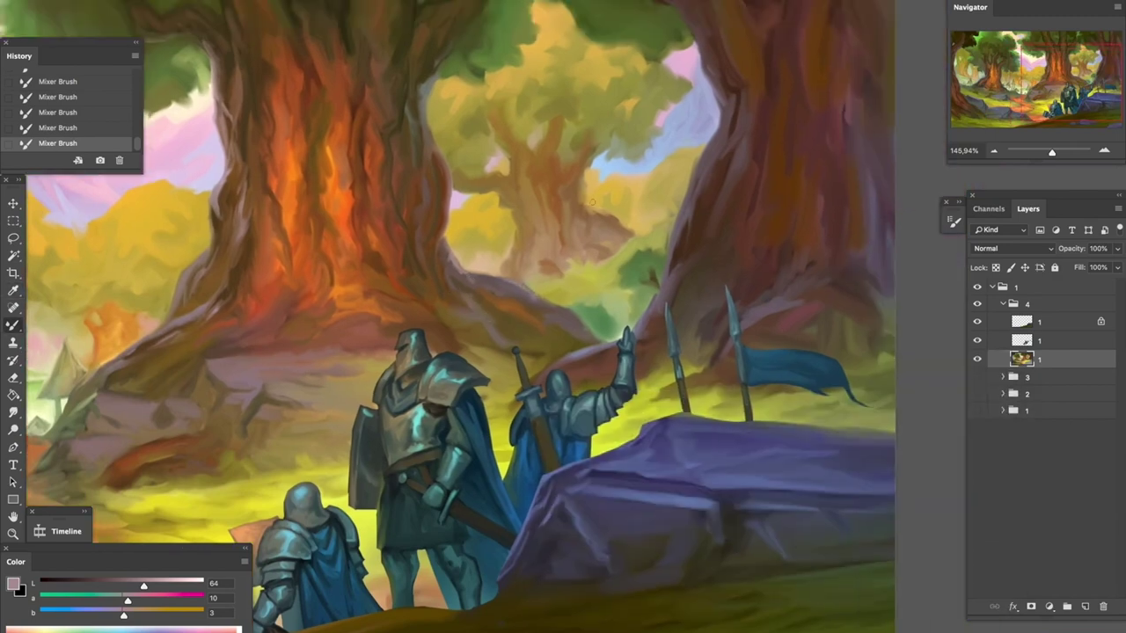
{"action": "scroll", "coordinate": [650, 251], "scroll_direction": "up", "scroll_amount": 3}
{"action": "scroll", "coordinate": [651, 251], "scroll_direction": "left", "scroll_amount": 3}
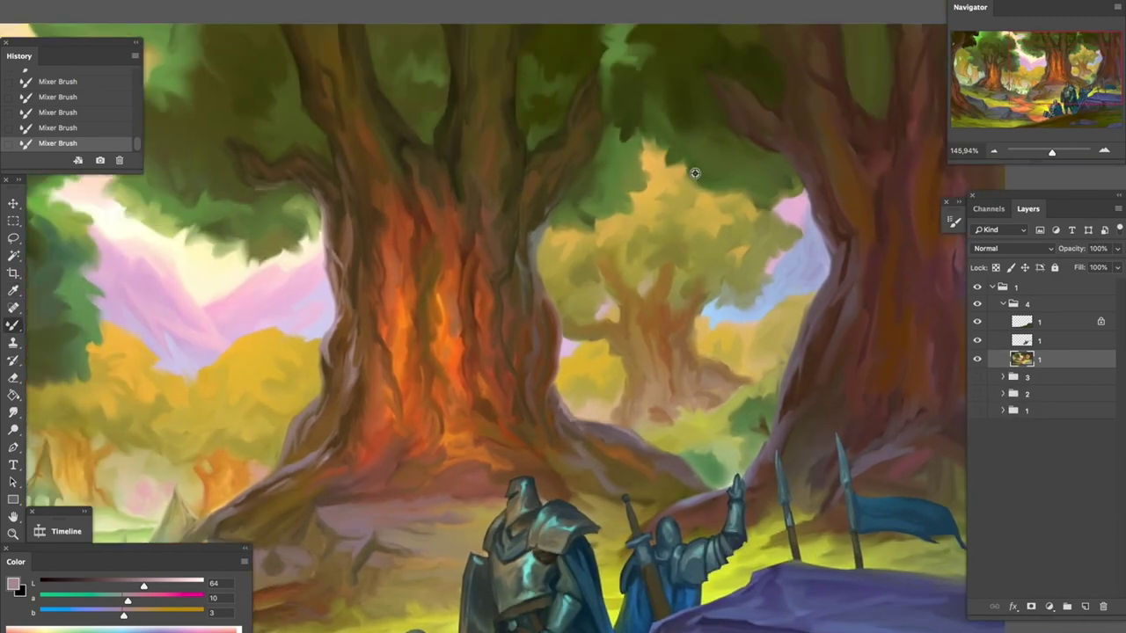
{"action": "scroll", "coordinate": [761, 200], "scroll_direction": "up", "scroll_amount": 2}
{"action": "scroll", "coordinate": [761, 201], "scroll_direction": "left", "scroll_amount": 3}
{"action": "scroll", "coordinate": [472, 135], "scroll_direction": "left", "scroll_amount": 3}
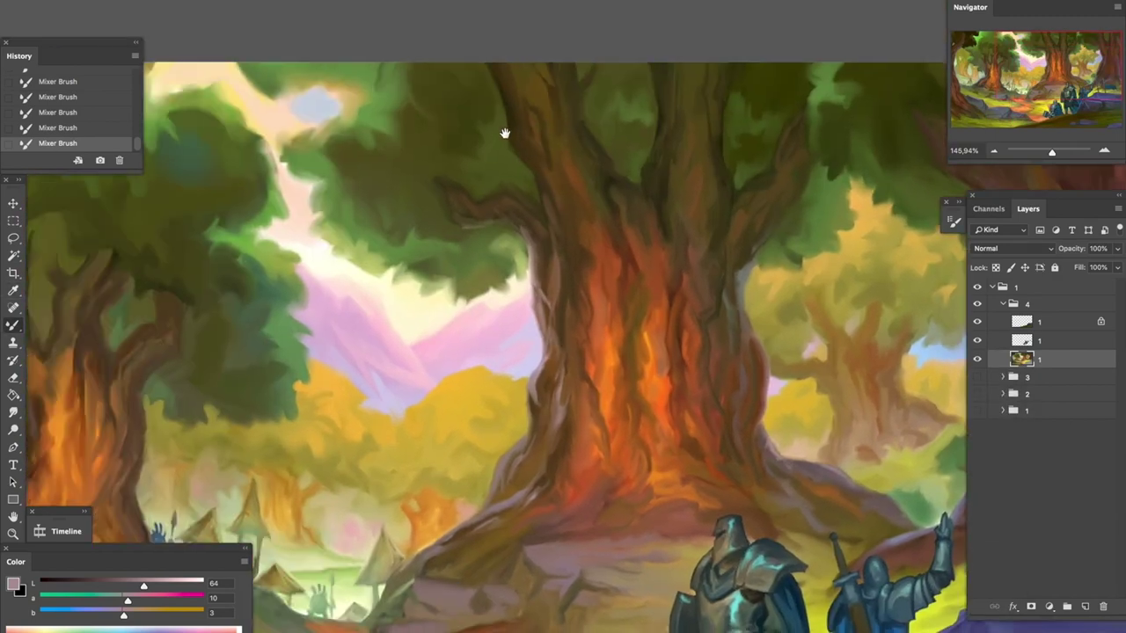
Add sampled orange glow streaks to the shaded side of the central trunk and choose olive #968f28 as the foreground color
{"action": "key", "text": "ctrl+0"}
{"action": "scroll", "coordinate": [581, 263], "scroll_direction": "up", "scroll_amount": 4}
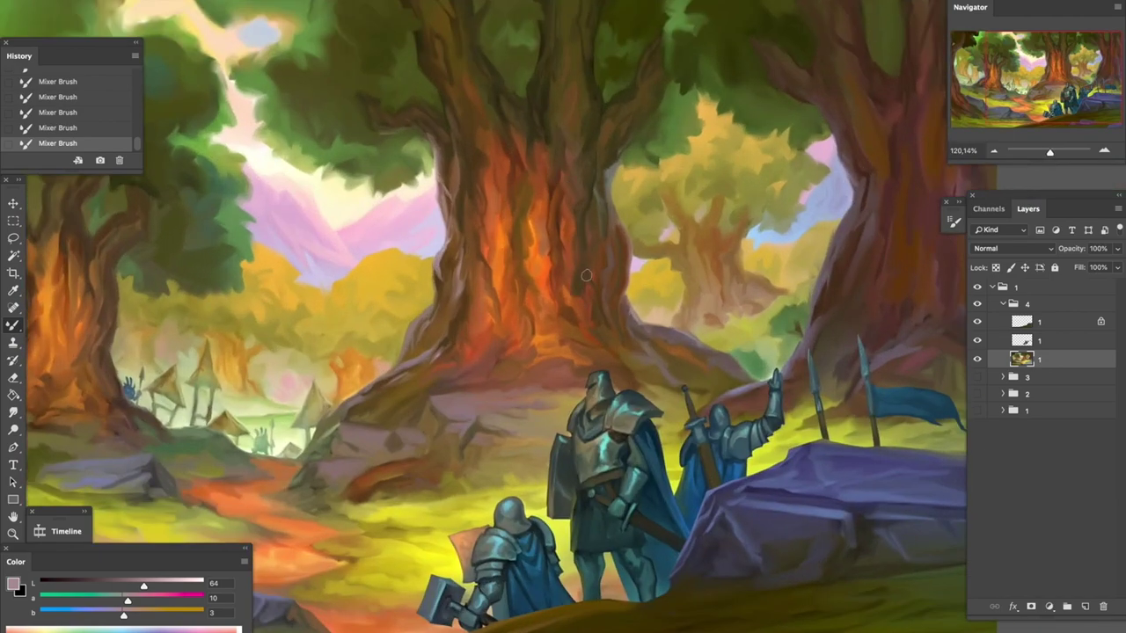
{"action": "left_click", "coordinate": [587, 299], "text": "alt"}
{"action": "scroll", "coordinate": [608, 321], "scroll_direction": "up", "scroll_amount": 2}
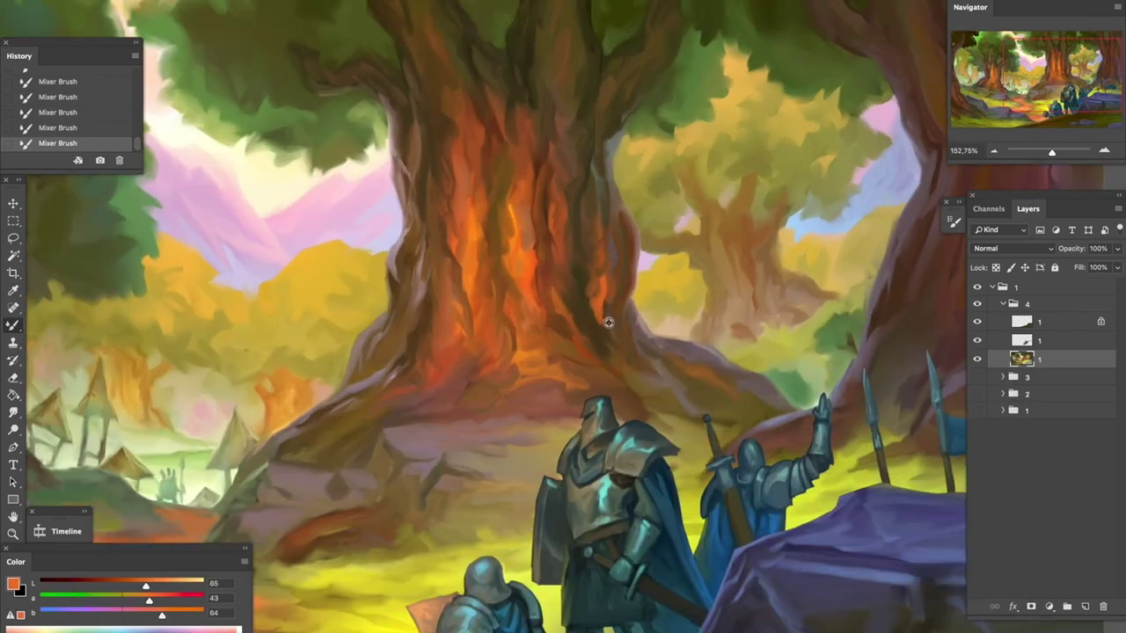
{"action": "key", "text": "h"}
{"action": "scroll", "coordinate": [574, 305], "scroll_direction": "up", "scroll_amount": 2}
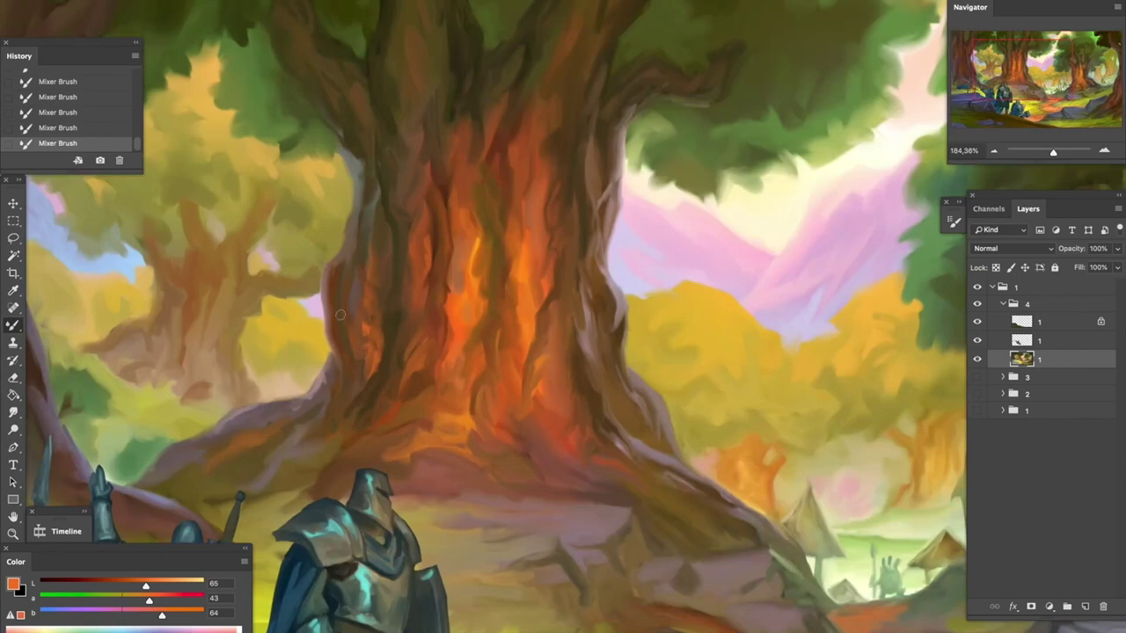
{"action": "scroll", "coordinate": [574, 305], "scroll_direction": "down", "scroll_amount": 4}
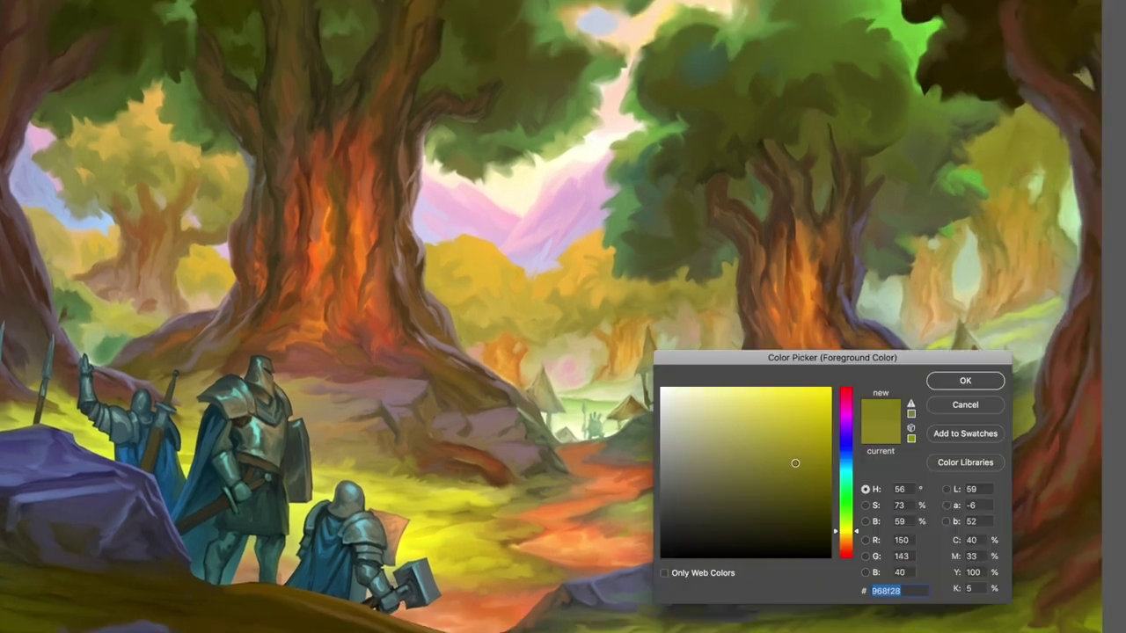
{"action": "key", "text": "Return"}
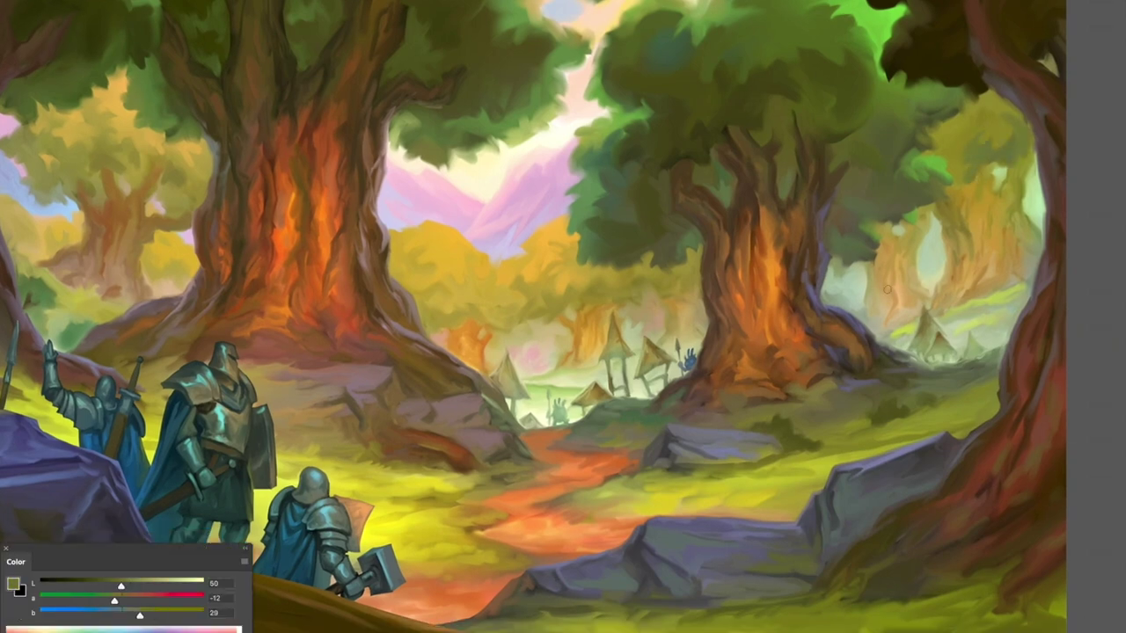
Tint the haze among the distant trees with pale pink and highlight the rocks below the central trunk in light blue-grey
{"action": "left_click", "coordinate": [916, 285], "text": "alt"}
{"action": "left_click_drag", "start_coordinate": [766, 306], "coordinate": [797, 271]}
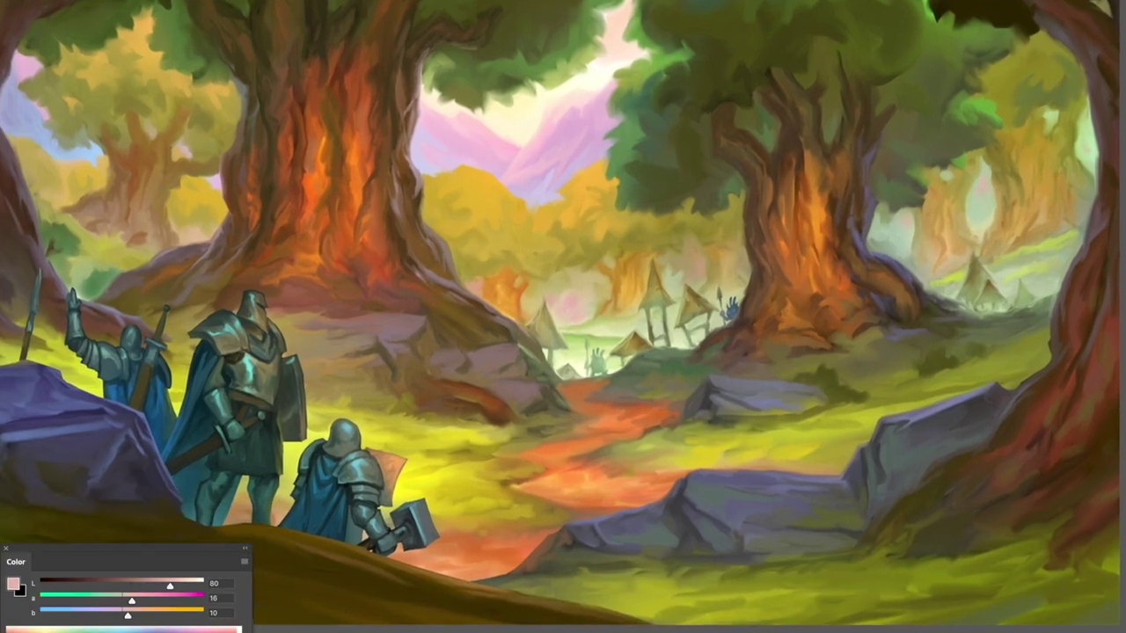
{"action": "left_click", "coordinate": [789, 410], "text": "alt"}
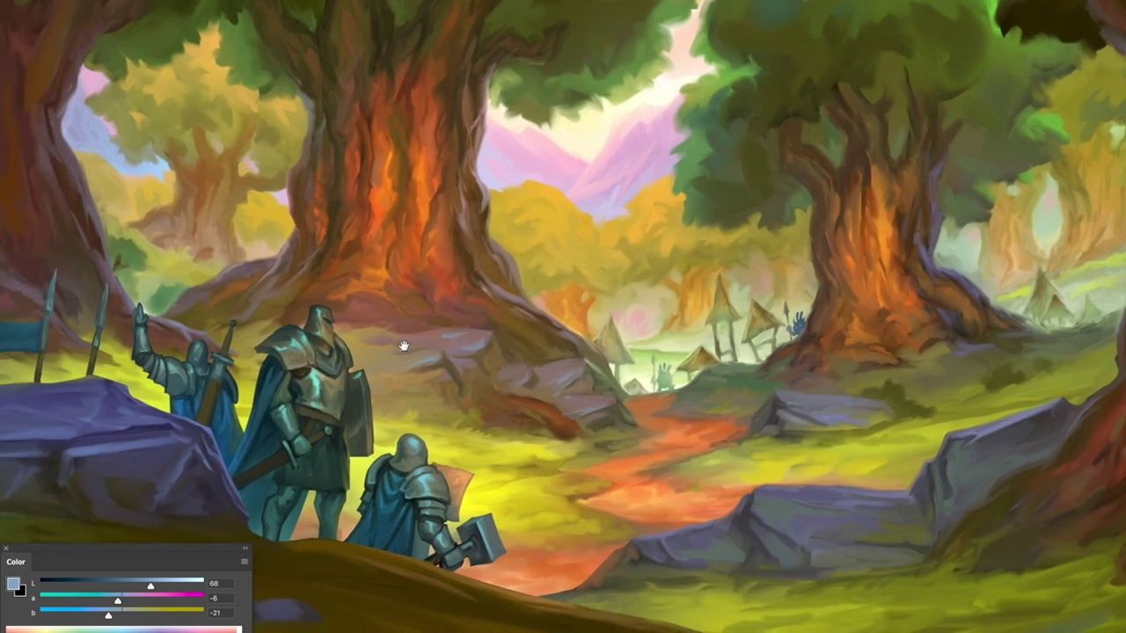
{"action": "scroll", "coordinate": [500, 211], "scroll_direction": "up", "scroll_amount": 4}
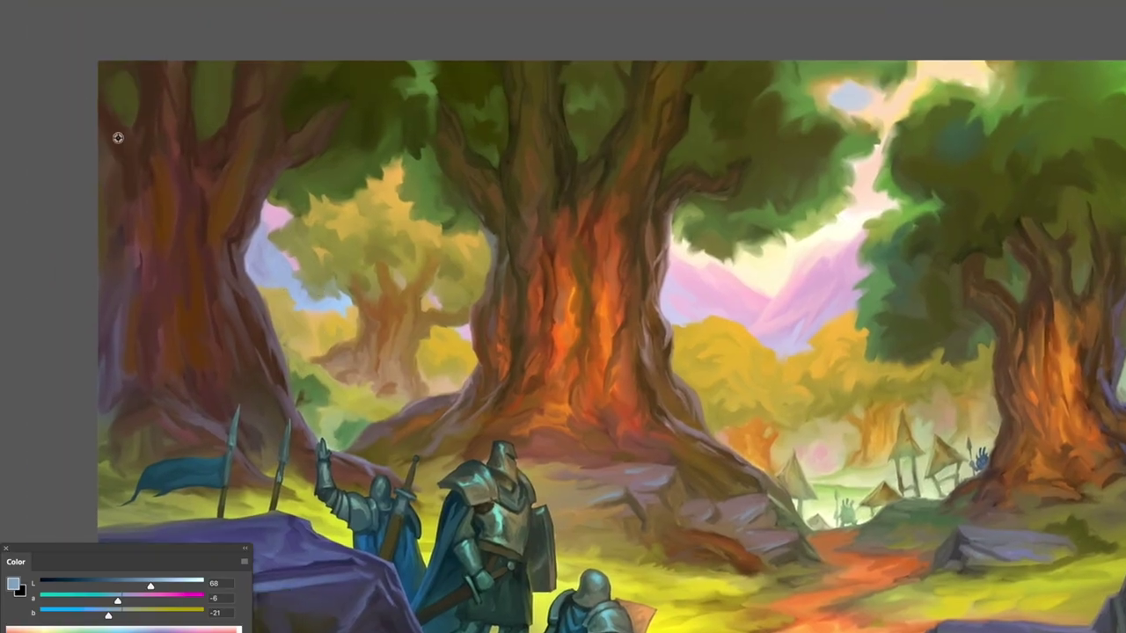
Refine the bark of the dark red trunk behind the flag and paint a dark green bush at its base
{"action": "left_click_drag", "start_coordinate": [118, 137], "coordinate": [137, 294]}
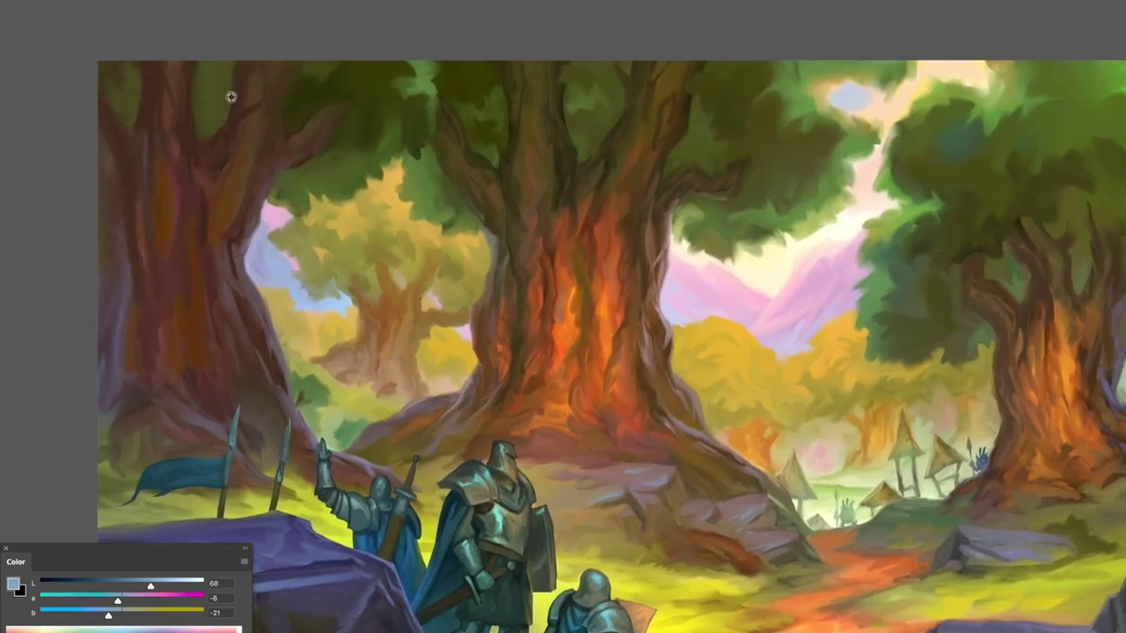
{"action": "left_click", "coordinate": [171, 202], "text": "alt"}
{"action": "mouse_move", "coordinate": [166, 141]}
{"action": "left_mouse_down"}
{"action": "mouse_move", "coordinate": [220, 149]}
{"action": "mouse_move", "coordinate": [211, 194]}
{"action": "mouse_move", "coordinate": [166, 245]}
{"action": "left_mouse_up"}
{"action": "scroll", "coordinate": [166, 245], "scroll_direction": "down", "scroll_amount": 3}
{"action": "left_click", "coordinate": [132, 321], "text": "alt"}
{"action": "mouse_move", "coordinate": [131, 307]}
{"action": "left_mouse_down"}
{"action": "mouse_move", "coordinate": [123, 351]}
{"action": "mouse_move", "coordinate": [144, 338]}
{"action": "left_mouse_up"}
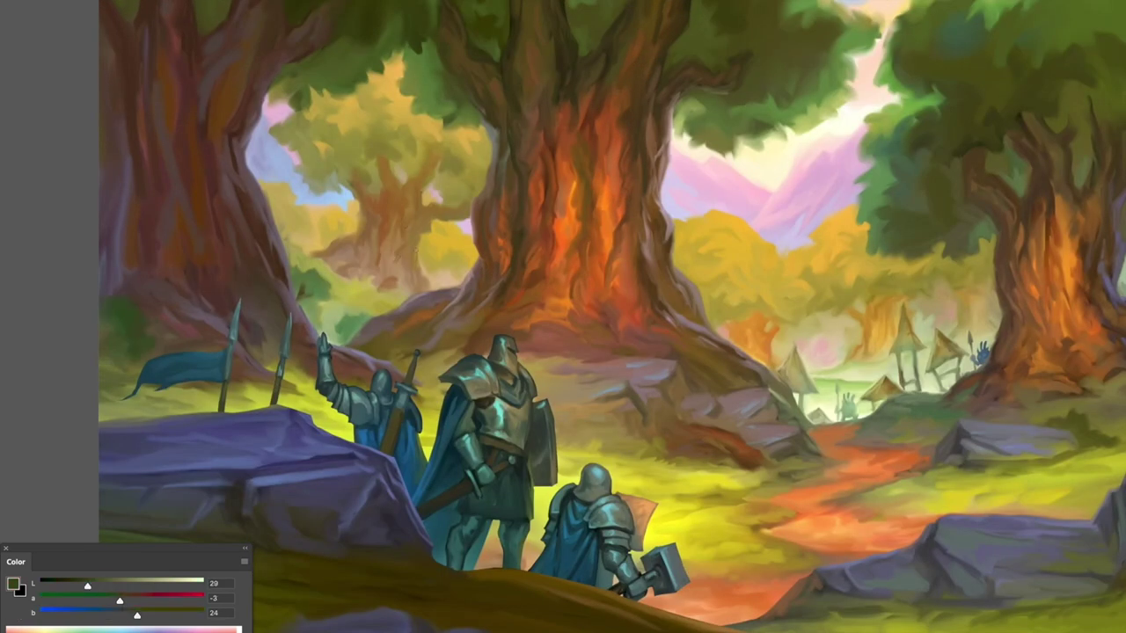
Examine the trees, village, path, rocks and grass in the mirrored view for remaining rough areas
{"action": "scroll", "coordinate": [404, 228], "scroll_direction": "right", "scroll_amount": 5}
{"action": "scroll", "coordinate": [545, 159], "scroll_direction": "up", "scroll_amount": 2}
{"action": "scroll", "coordinate": [546, 73], "scroll_direction": "left", "scroll_amount": 2}
{"action": "scroll", "coordinate": [395, 184], "scroll_direction": "down", "scroll_amount": 6}
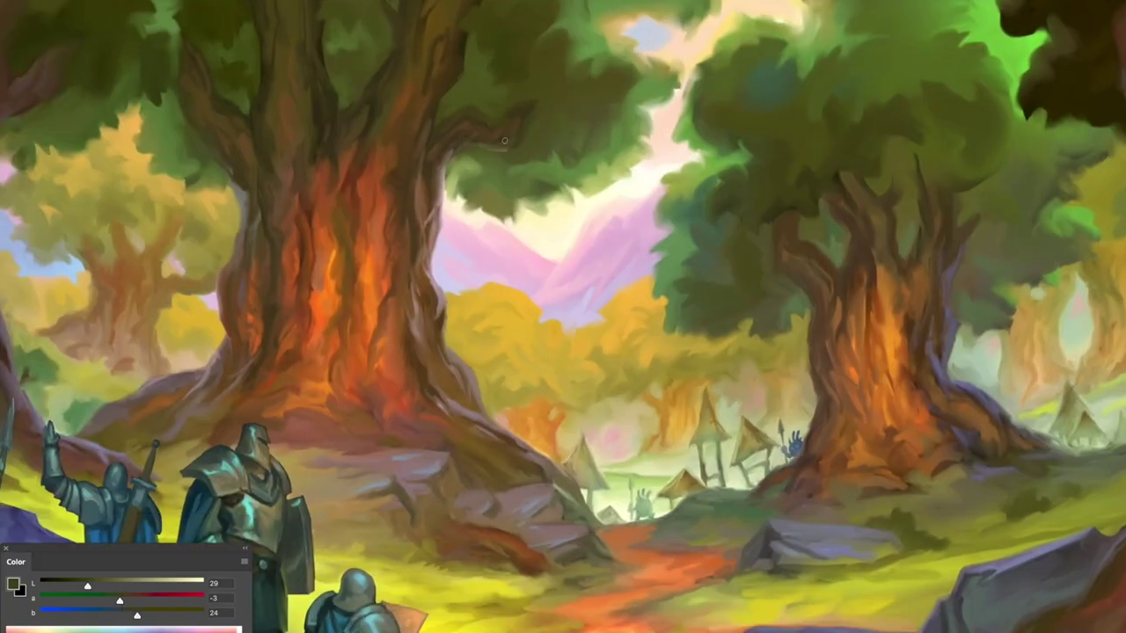
{"action": "scroll", "coordinate": [379, 321], "scroll_direction": "right", "scroll_amount": 3}
{"action": "scroll", "coordinate": [379, 321], "scroll_direction": "down", "scroll_amount": 1}
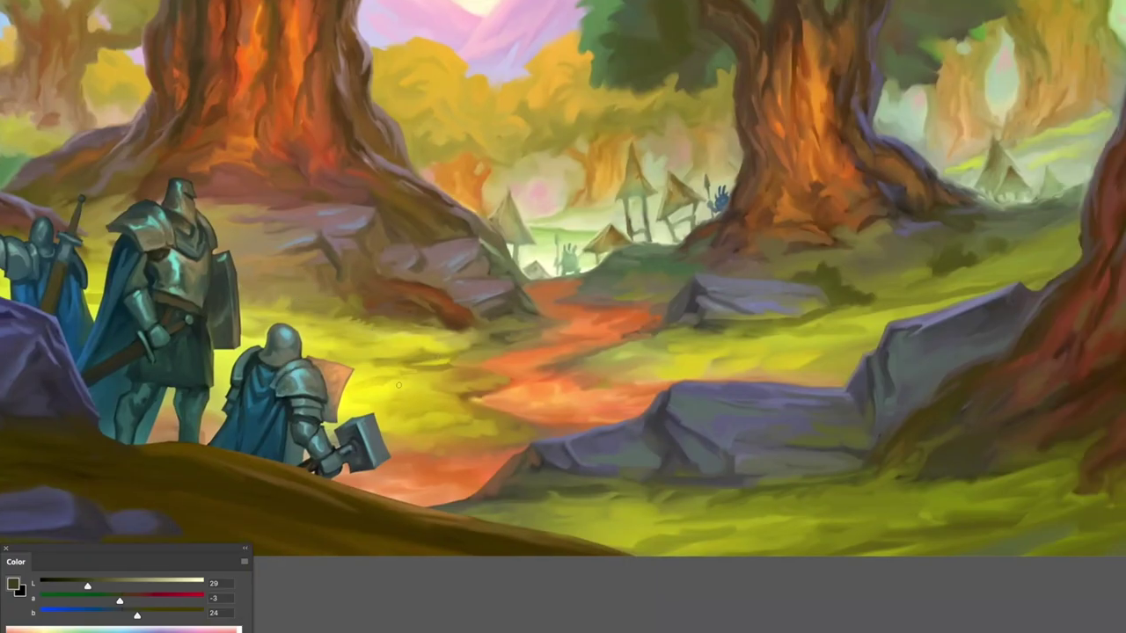
{"action": "scroll", "coordinate": [391, 386], "scroll_direction": "right", "scroll_amount": 3}
{"action": "scroll", "coordinate": [391, 386], "scroll_direction": "down", "scroll_amount": 1}
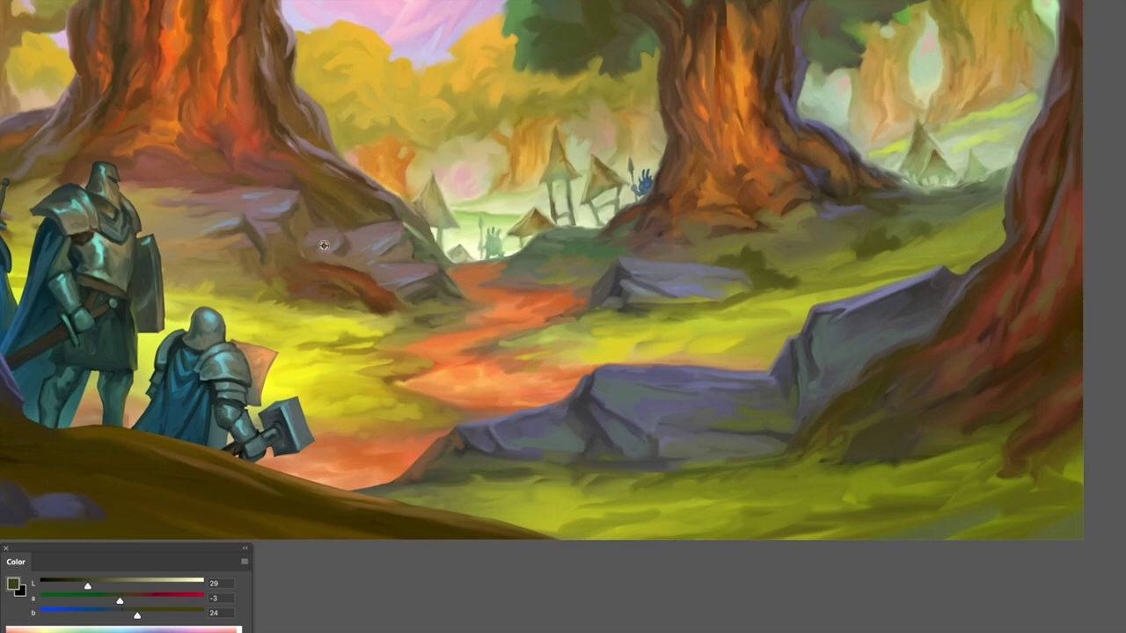
{"action": "scroll", "coordinate": [401, 259], "scroll_direction": "up", "scroll_amount": 1}
{"action": "scroll", "coordinate": [351, 334], "scroll_direction": "right", "scroll_amount": 2}
{"action": "scroll", "coordinate": [312, 406], "scroll_direction": "down", "scroll_amount": 2}
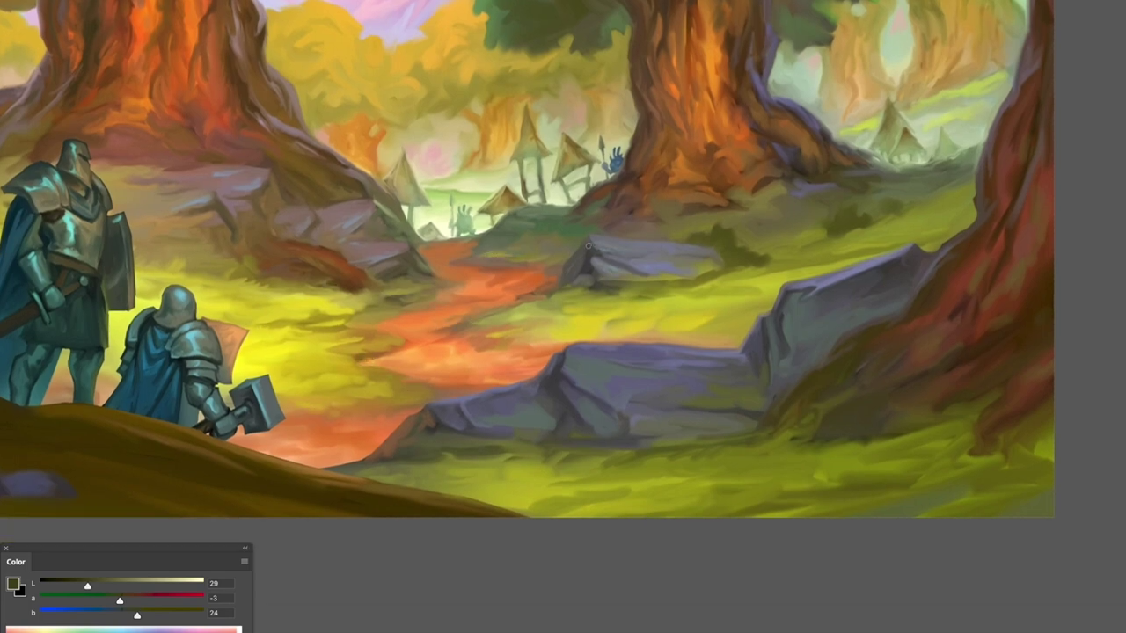
{"action": "scroll", "coordinate": [694, 214], "scroll_direction": "right", "scroll_amount": 2}
{"action": "scroll", "coordinate": [695, 213], "scroll_direction": "up", "scroll_amount": 1}
{"action": "scroll", "coordinate": [695, 214], "scroll_direction": "up", "scroll_amount": 2}
{"action": "scroll", "coordinate": [695, 214], "scroll_direction": "left", "scroll_amount": 1}
{"action": "scroll", "coordinate": [695, 214], "scroll_direction": "up", "scroll_amount": 2}
{"action": "scroll", "coordinate": [695, 214], "scroll_direction": "left", "scroll_amount": 2}
{"action": "scroll", "coordinate": [537, 278], "scroll_direction": "down", "scroll_amount": 1}
{"action": "scroll", "coordinate": [575, 252], "scroll_direction": "down", "scroll_amount": 1}
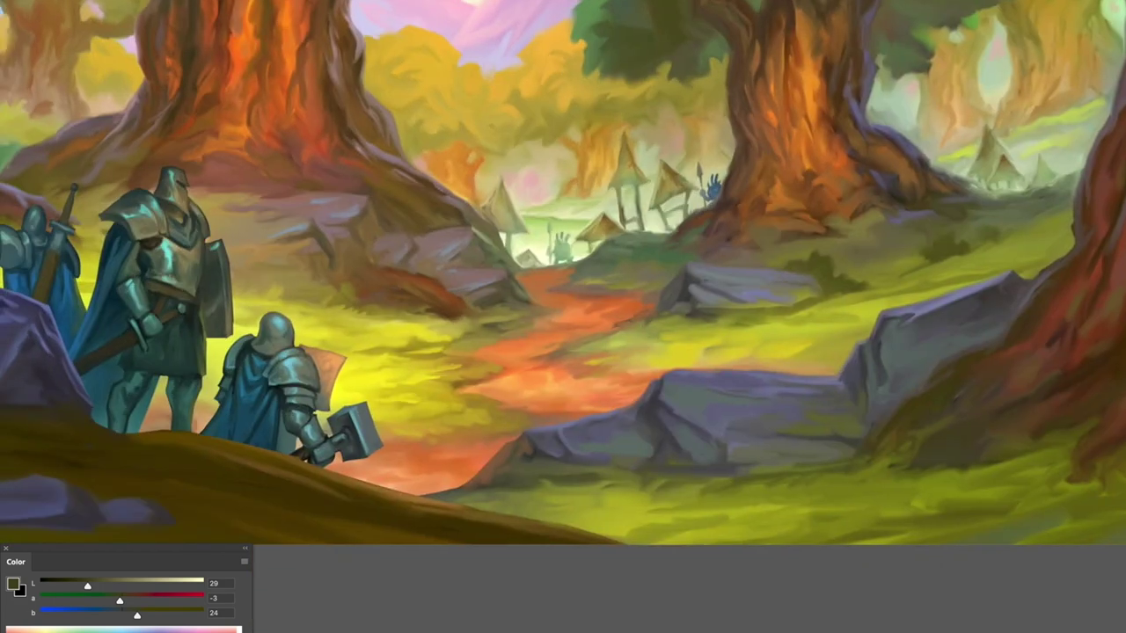
{"action": "scroll", "coordinate": [615, 291], "scroll_direction": "right", "scroll_amount": 2}
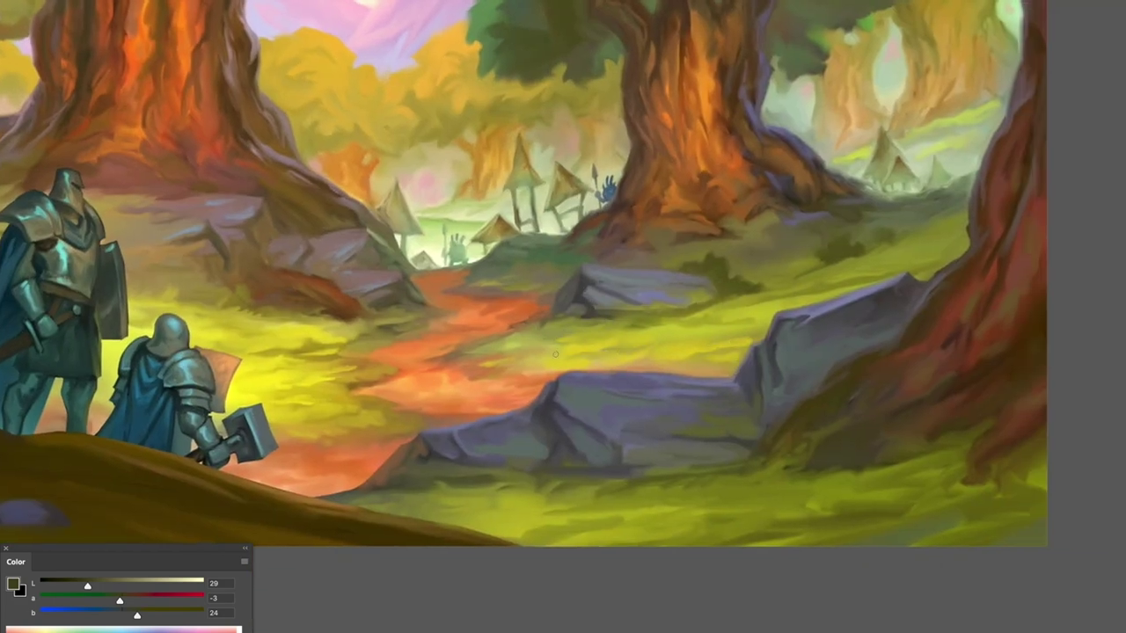
{"action": "scroll", "coordinate": [563, 273], "scroll_direction": "up", "scroll_amount": 2}
{"action": "scroll", "coordinate": [563, 273], "scroll_direction": "left", "scroll_amount": 3}
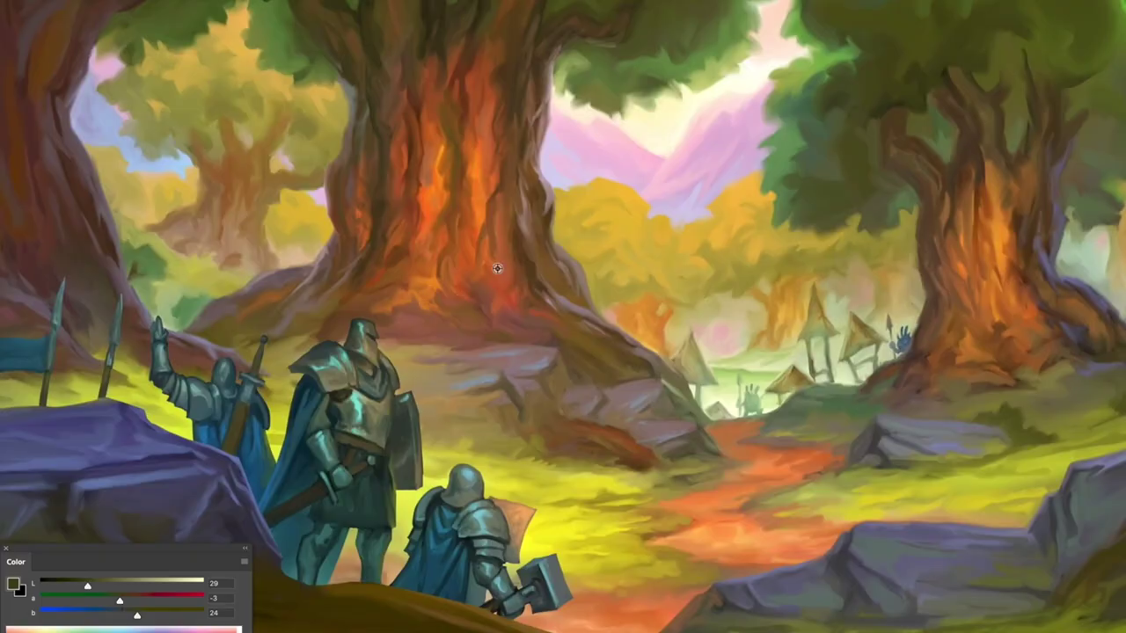
Flip the view and add highlights to the grey rocks beside the path with a lightened blue-grey
{"action": "key", "text": "h"}
{"action": "scroll", "coordinate": [562, 290], "scroll_direction": "down", "scroll_amount": 2}
{"action": "scroll", "coordinate": [563, 290], "scroll_direction": "up", "scroll_amount": 1}
{"action": "left_click", "coordinate": [363, 494], "text": "alt"}
{"action": "left_click", "coordinate": [363, 494], "text": "alt"}
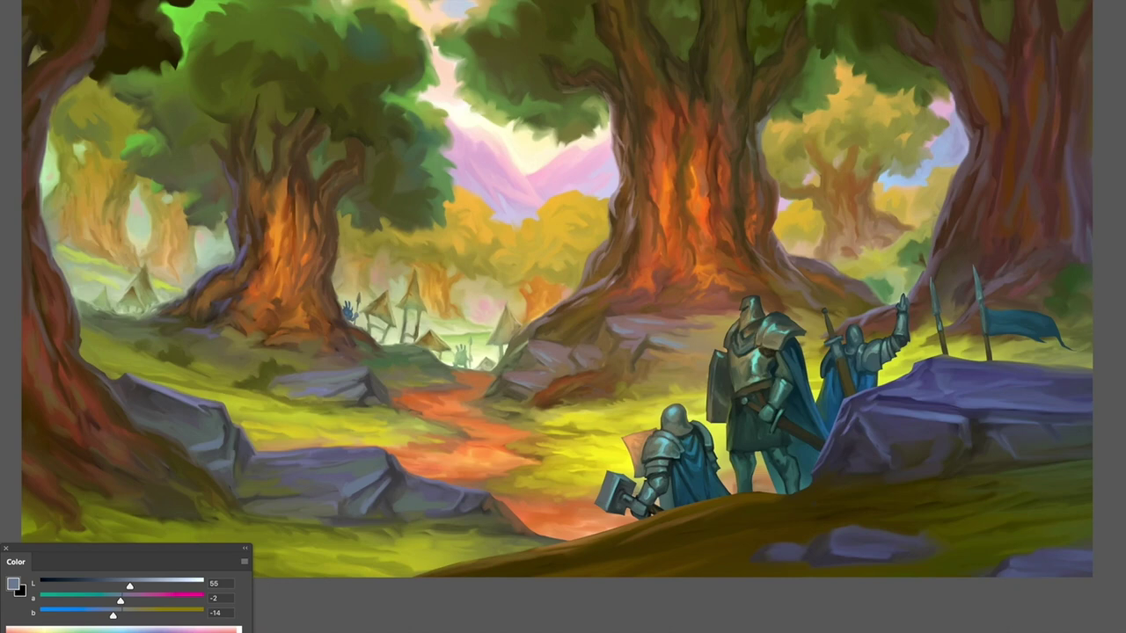
{"action": "left_click", "coordinate": [712, 427]}
{"action": "key", "text": "Return"}
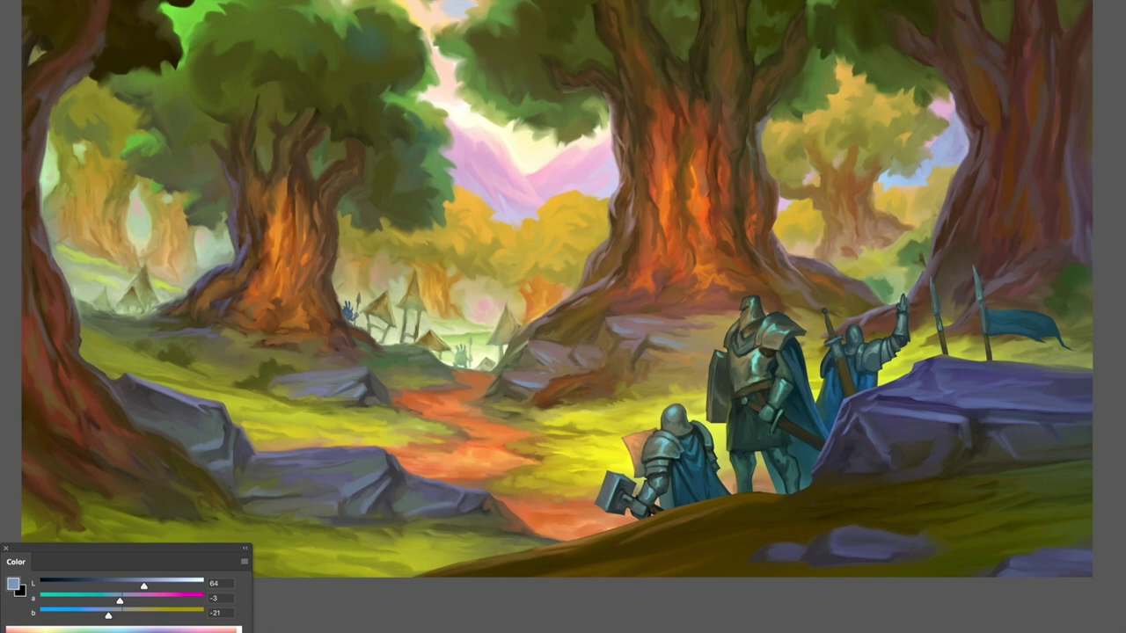
Refine the winding path with sampled light and deeper orange tones
{"action": "left_click_drag", "start_coordinate": [563, 291], "coordinate": [570, 292]}
{"action": "left_click_drag", "start_coordinate": [216, 128], "coordinate": [200, 26]}
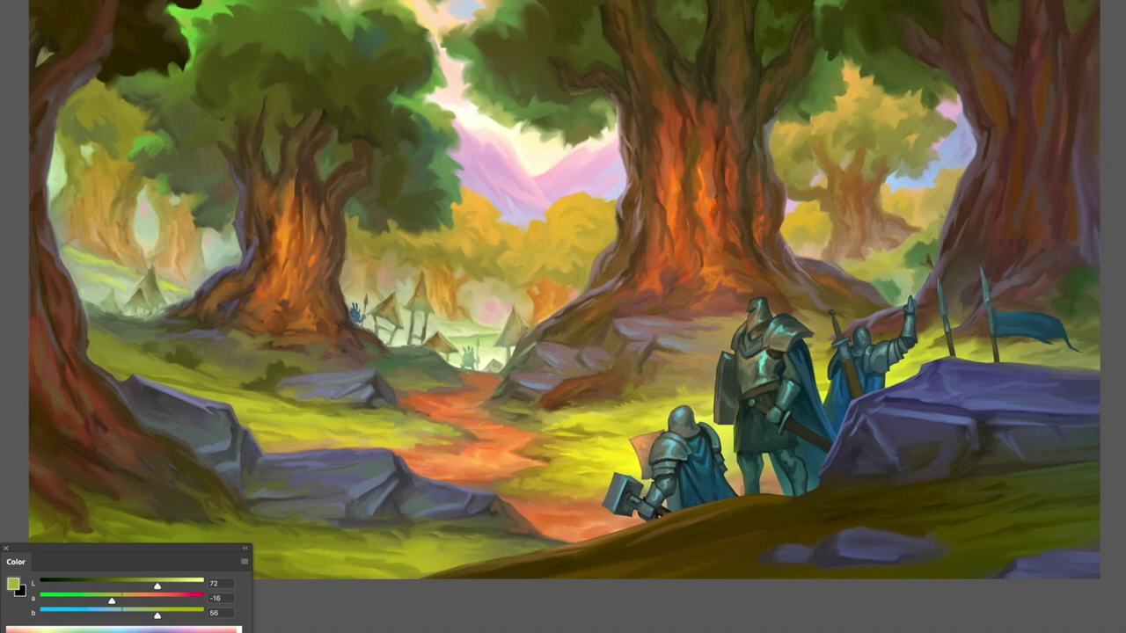
{"action": "left_click", "coordinate": [473, 480]}
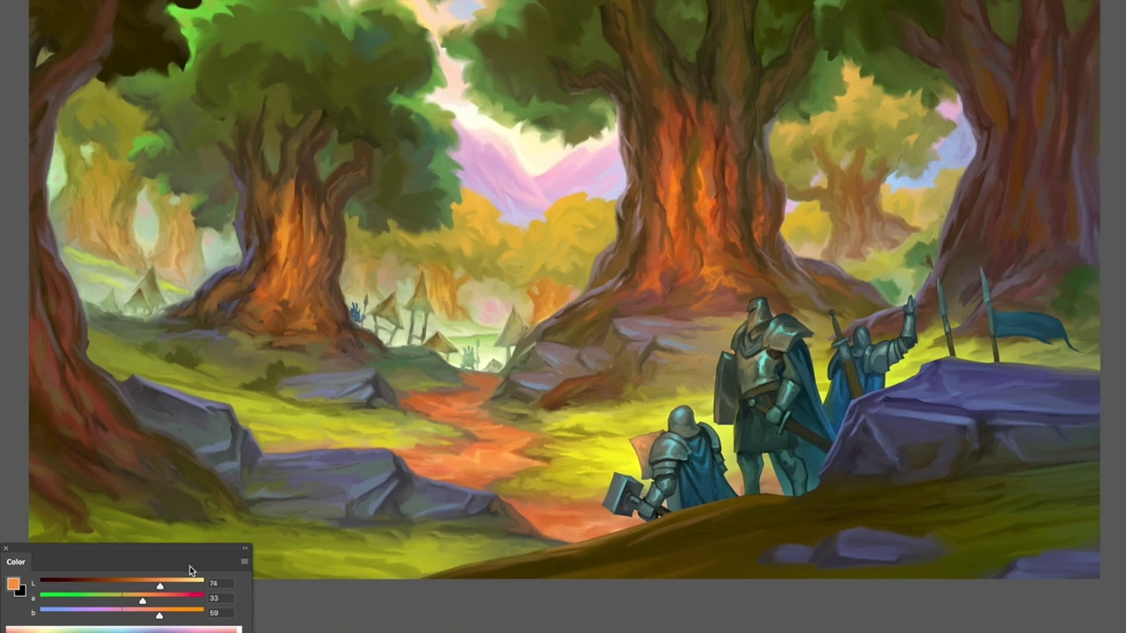
{"action": "left_click", "coordinate": [459, 449]}
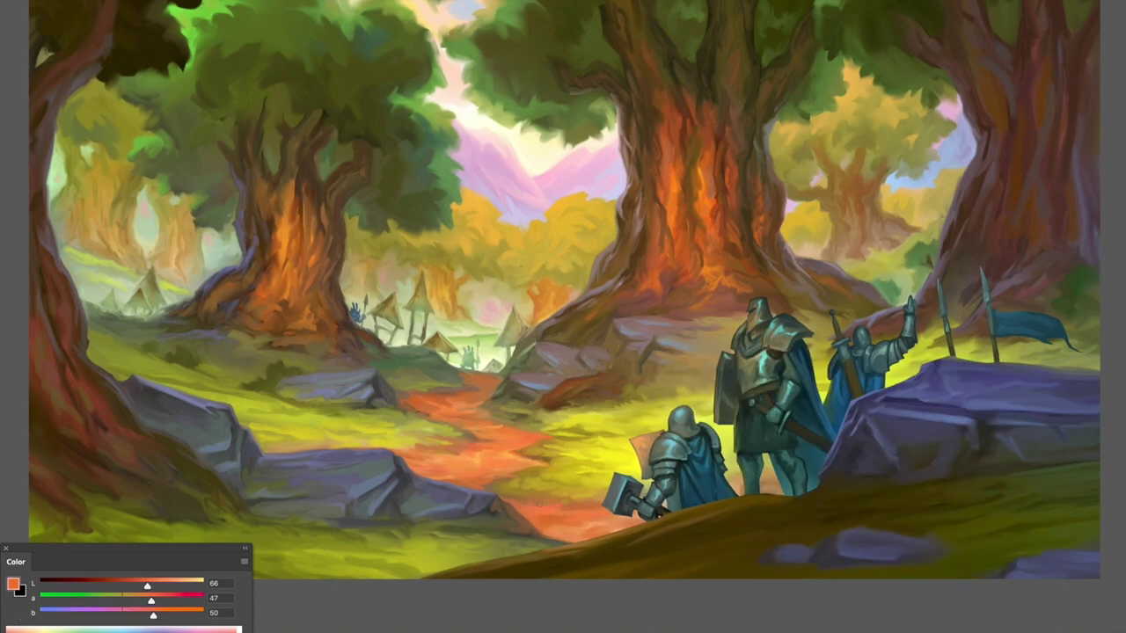
Work warm ochre-brown touches into the foreground grass below the grey rocks
{"action": "scroll", "coordinate": [250, 426], "scroll_direction": "down", "scroll_amount": 3}
{"action": "scroll", "coordinate": [250, 425], "scroll_direction": "left", "scroll_amount": 2}
{"action": "left_click", "coordinate": [306, 481]}
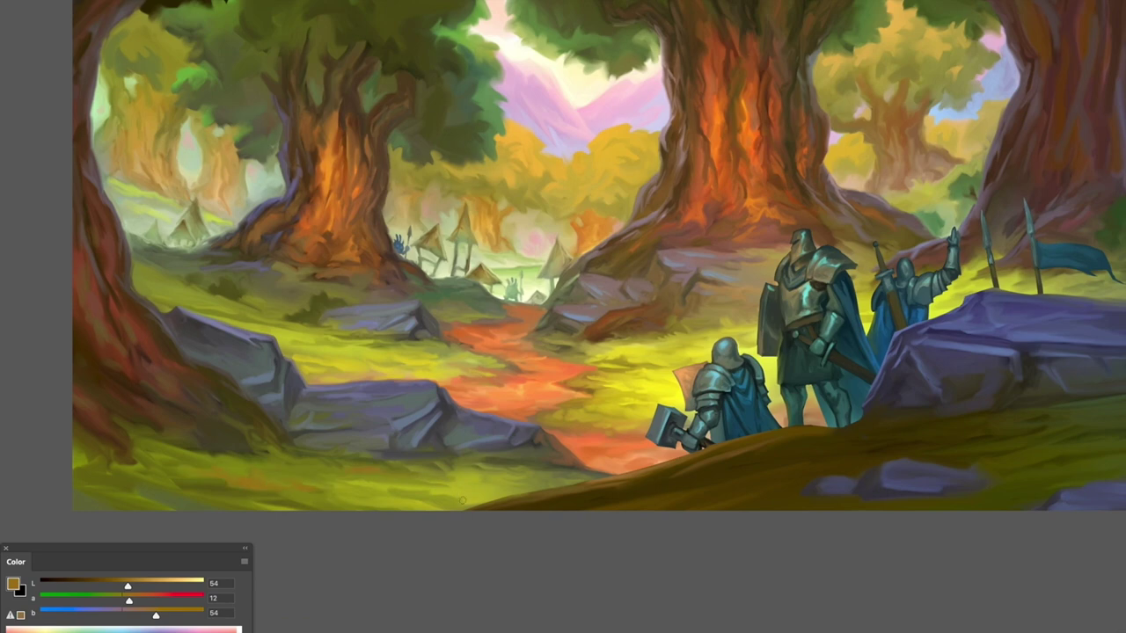
{"action": "key", "text": "Escape"}
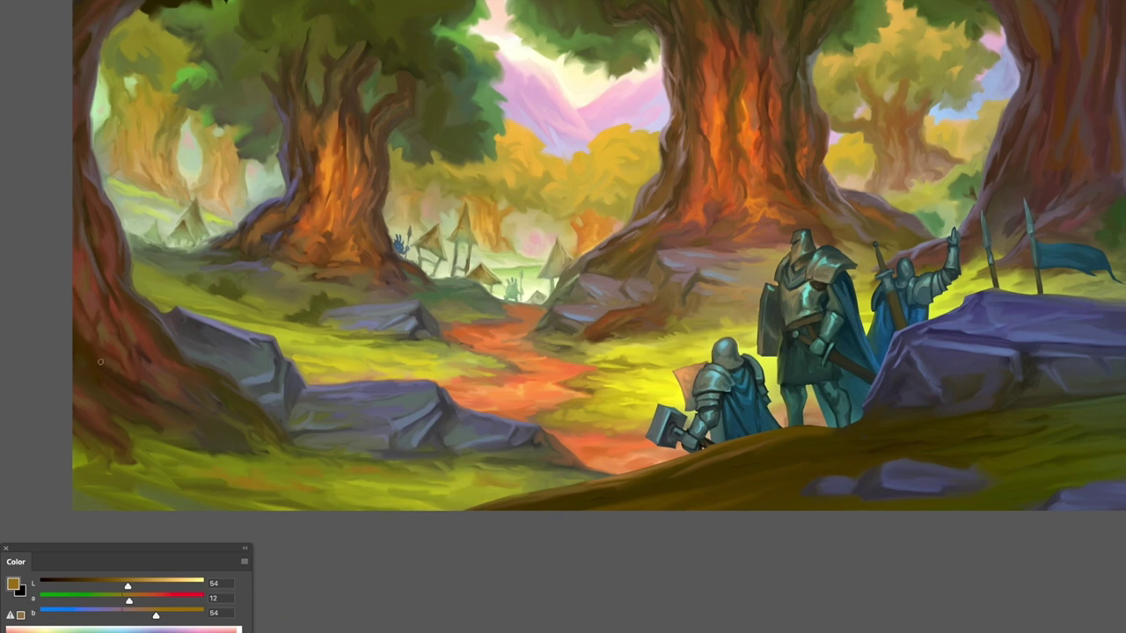
Paint muted green grass patches on the dark foreground slope below the large purple rock
{"action": "scroll", "coordinate": [136, 384], "scroll_direction": "right", "scroll_amount": 4}
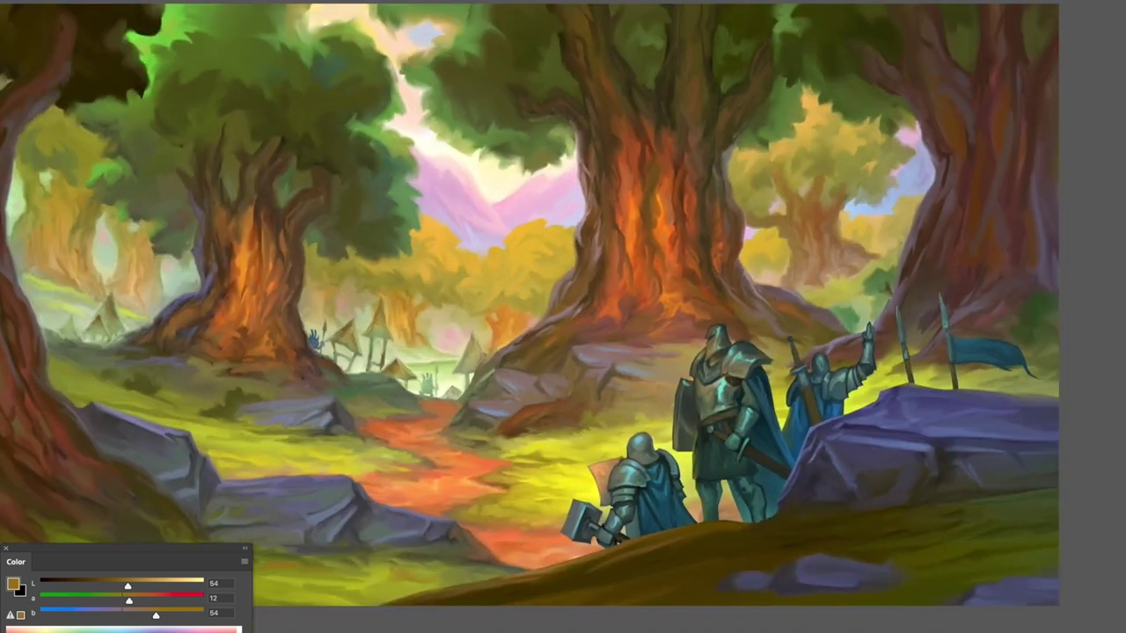
{"action": "left_click", "coordinate": [117, 514], "text": "alt"}
{"action": "left_click", "coordinate": [112, 586]}
{"action": "scroll", "coordinate": [615, 462], "scroll_direction": "right", "scroll_amount": 3}
{"action": "scroll", "coordinate": [615, 462], "scroll_direction": "down", "scroll_amount": 1}
{"action": "scroll", "coordinate": [603, 468], "scroll_direction": "left", "scroll_amount": 1}
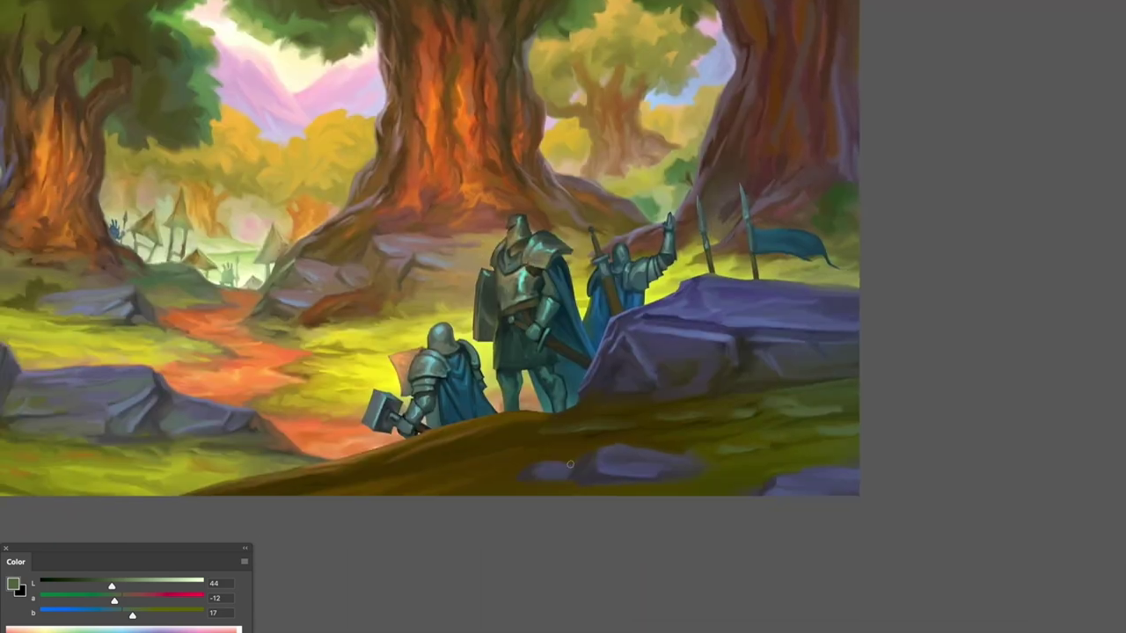
Sharpen the small purple rocks on the foreground slope with a sampled blue-violet and check them in the flipped view
{"action": "left_click", "coordinate": [758, 316], "text": "alt"}
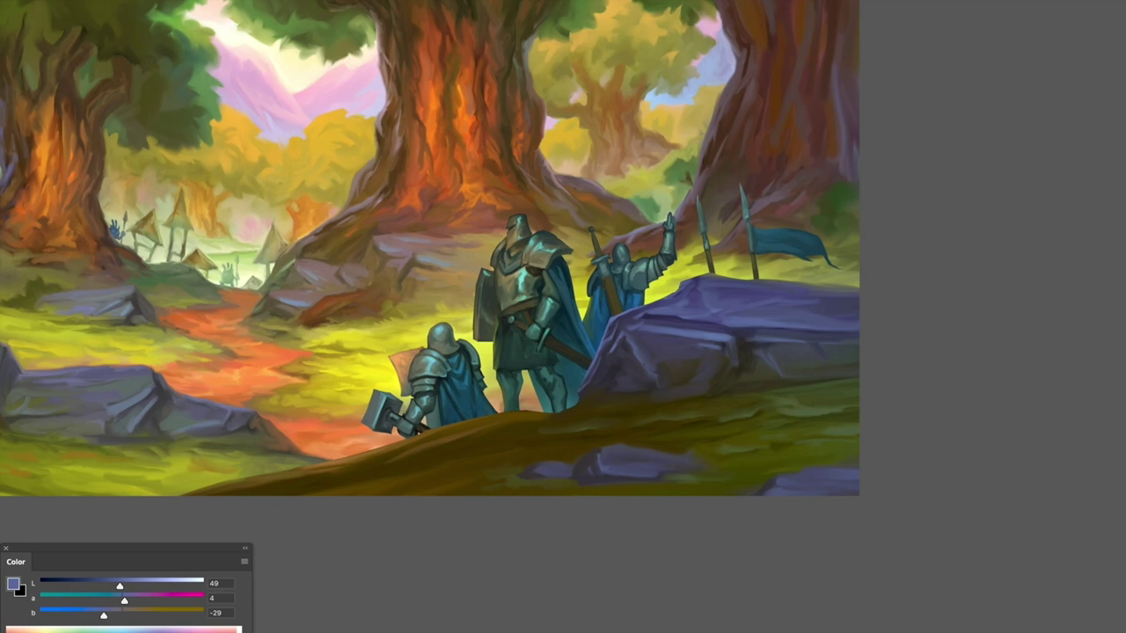
{"action": "scroll", "coordinate": [654, 432], "scroll_direction": "down", "scroll_amount": 3}
{"action": "key", "text": "ctrl+shift+h"}
{"action": "scroll", "coordinate": [653, 432], "scroll_direction": "up", "scroll_amount": 4}
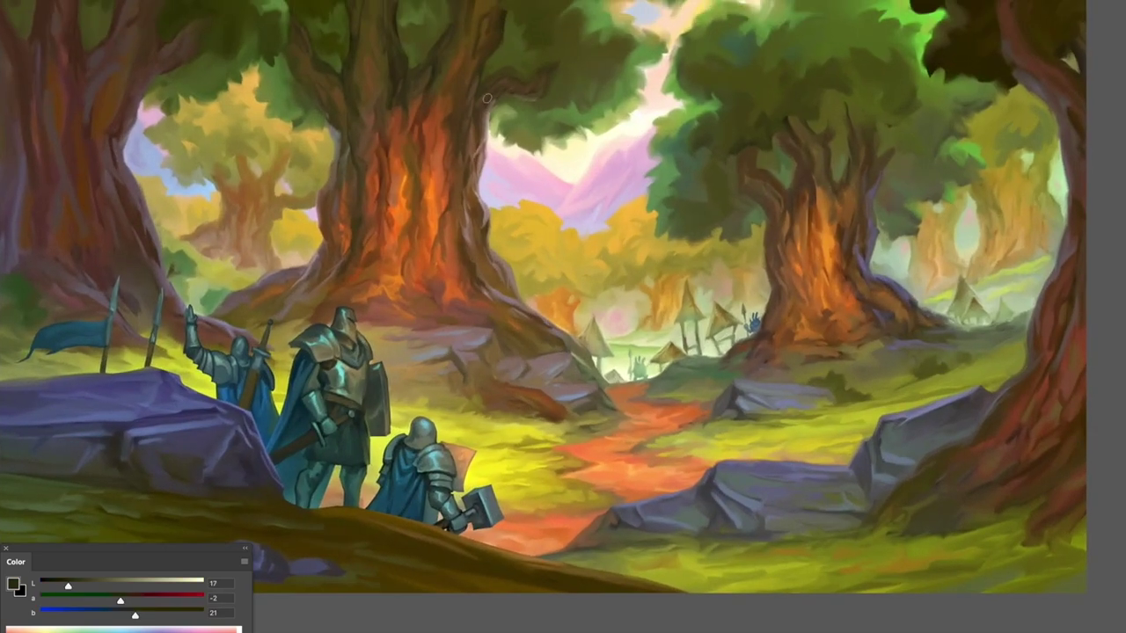
Select the foreground slope layer and erase jagged grass blades into the slope's edge at its low end
{"action": "key", "text": "Tab"}
{"action": "scroll", "coordinate": [407, 210], "scroll_direction": "down", "scroll_amount": 1}
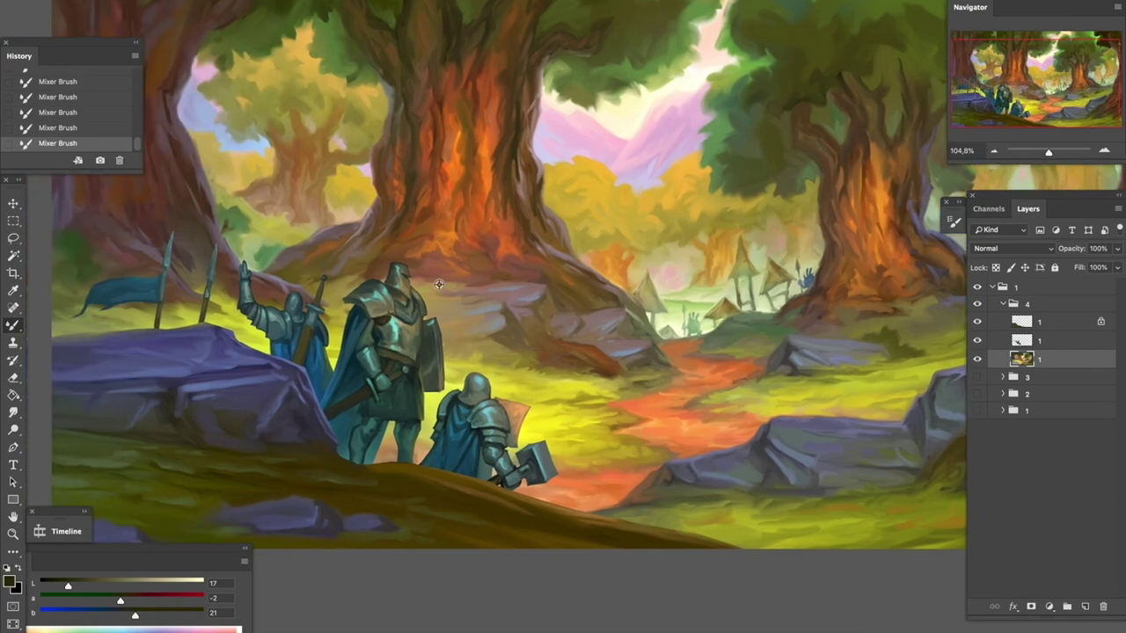
{"action": "left_click", "coordinate": [1020, 322]}
{"action": "left_click_drag", "start_coordinate": [444, 284], "coordinate": [458, 291]}
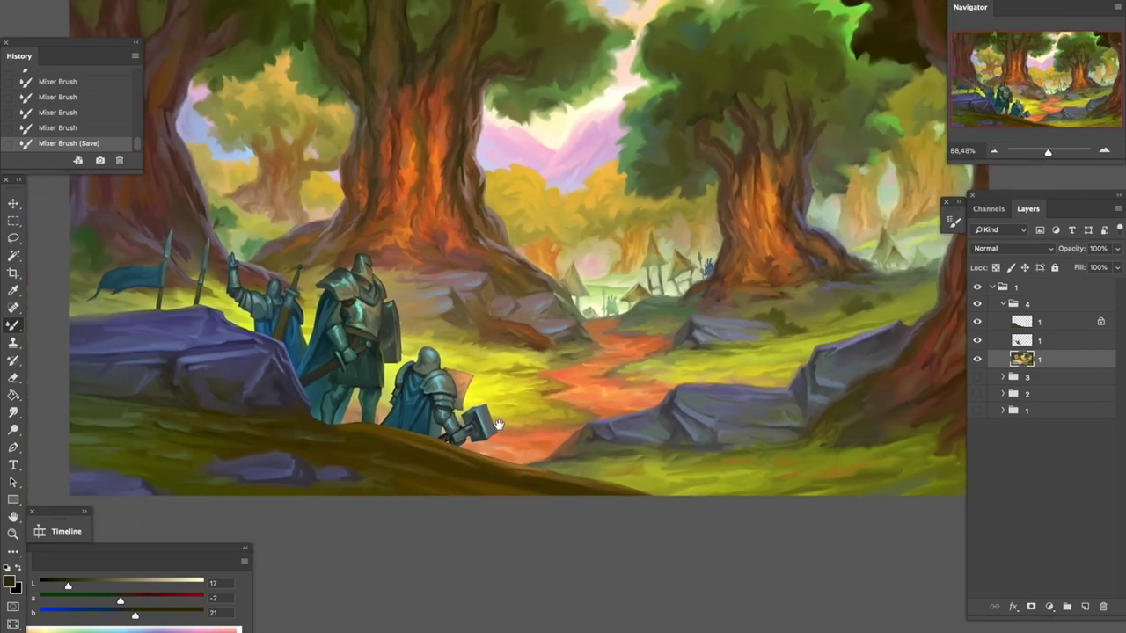
{"action": "scroll", "coordinate": [444, 284], "scroll_direction": "up", "scroll_amount": 2}
{"action": "scroll", "coordinate": [511, 455], "scroll_direction": "down", "scroll_amount": 1}
{"action": "scroll", "coordinate": [511, 454], "scroll_direction": "right", "scroll_amount": 2}
{"action": "mouse_move", "coordinate": [483, 447]}
{"action": "left_mouse_down"}
{"action": "mouse_move", "coordinate": [532, 434]}
{"action": "mouse_move", "coordinate": [612, 465]}
{"action": "left_mouse_up"}
{"action": "scroll", "coordinate": [531, 440], "scroll_direction": "right", "scroll_amount": 2}
{"action": "scroll", "coordinate": [612, 464], "scroll_direction": "left", "scroll_amount": 2}
{"action": "scroll", "coordinate": [832, 465], "scroll_direction": "up", "scroll_amount": 3}
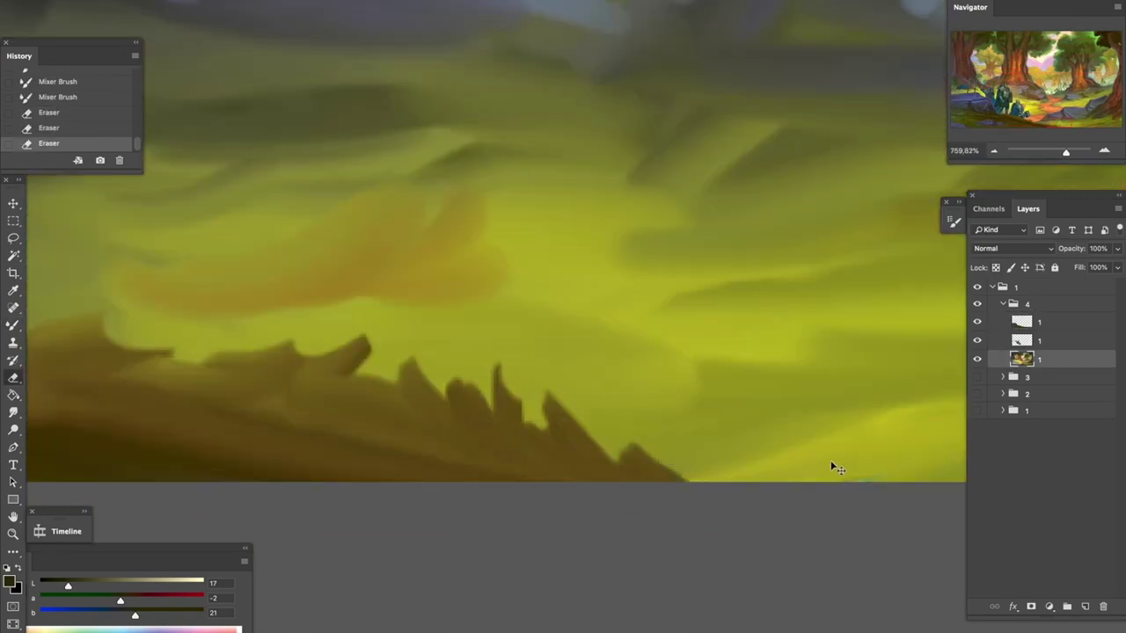
Extend the erased grass tufts up the foreground slope's edge towards the orange path and the kneeling knight
{"action": "scroll", "coordinate": [422, 370], "scroll_direction": "down", "scroll_amount": 2}
{"action": "key", "text": "e"}
{"action": "left_click_drag", "start_coordinate": [422, 370], "coordinate": [449, 373]}
{"action": "scroll", "coordinate": [448, 373], "scroll_direction": "down", "scroll_amount": 1}
{"action": "key", "text": "b"}
{"action": "scroll", "coordinate": [448, 374], "scroll_direction": "up", "scroll_amount": 3}
{"action": "left_click_drag", "start_coordinate": [429, 316], "coordinate": [504, 329]}
{"action": "scroll", "coordinate": [334, 293], "scroll_direction": "down", "scroll_amount": 3}
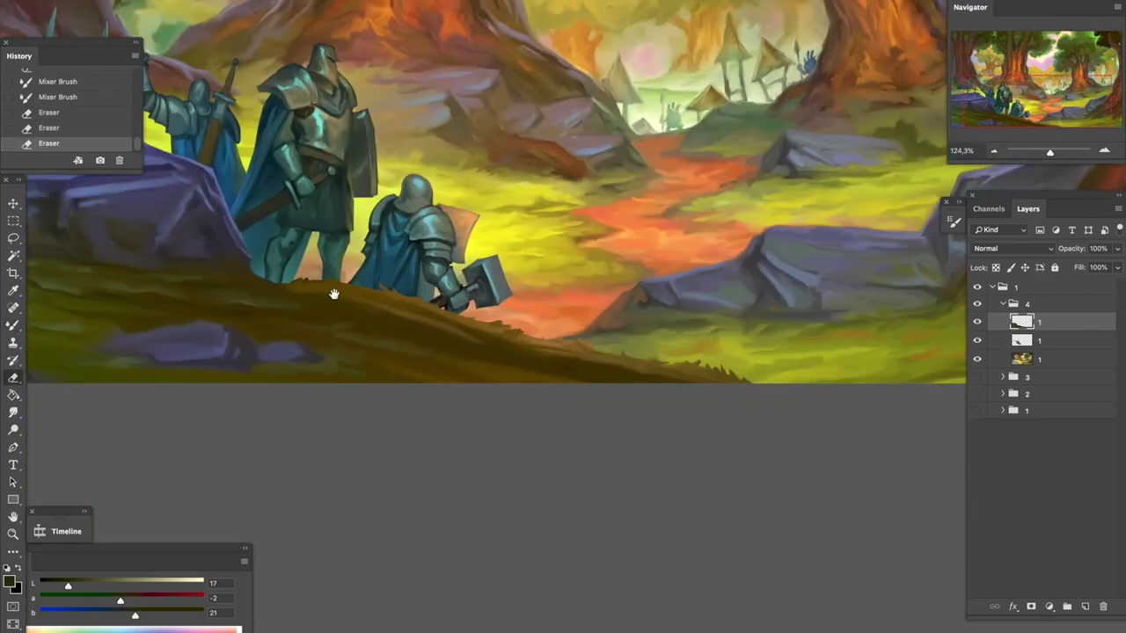
Smudge small grass tufts along the foreground slope's crest beneath the knights' feet
{"action": "scroll", "coordinate": [572, 372], "scroll_direction": "down", "scroll_amount": 2}
{"action": "scroll", "coordinate": [512, 346], "scroll_direction": "up", "scroll_amount": 5}
{"action": "scroll", "coordinate": [512, 346], "scroll_direction": "left", "scroll_amount": 3}
{"action": "left_click_drag", "start_coordinate": [432, 261], "coordinate": [578, 254]}
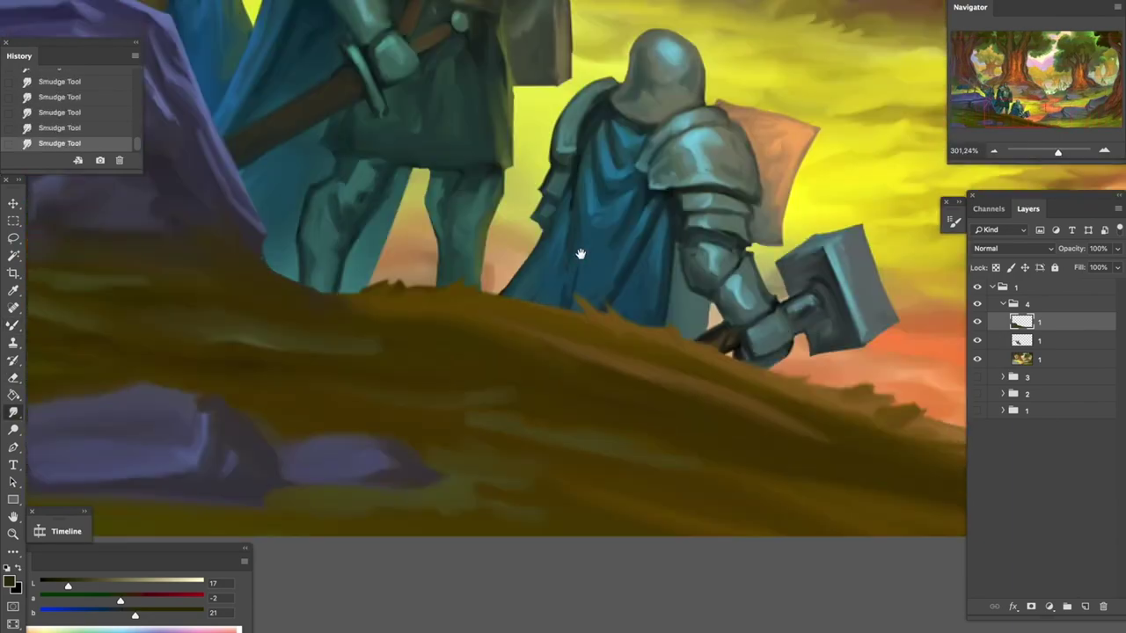
{"action": "scroll", "coordinate": [578, 255], "scroll_direction": "up", "scroll_amount": 2}
{"action": "scroll", "coordinate": [422, 221], "scroll_direction": "down", "scroll_amount": 2}
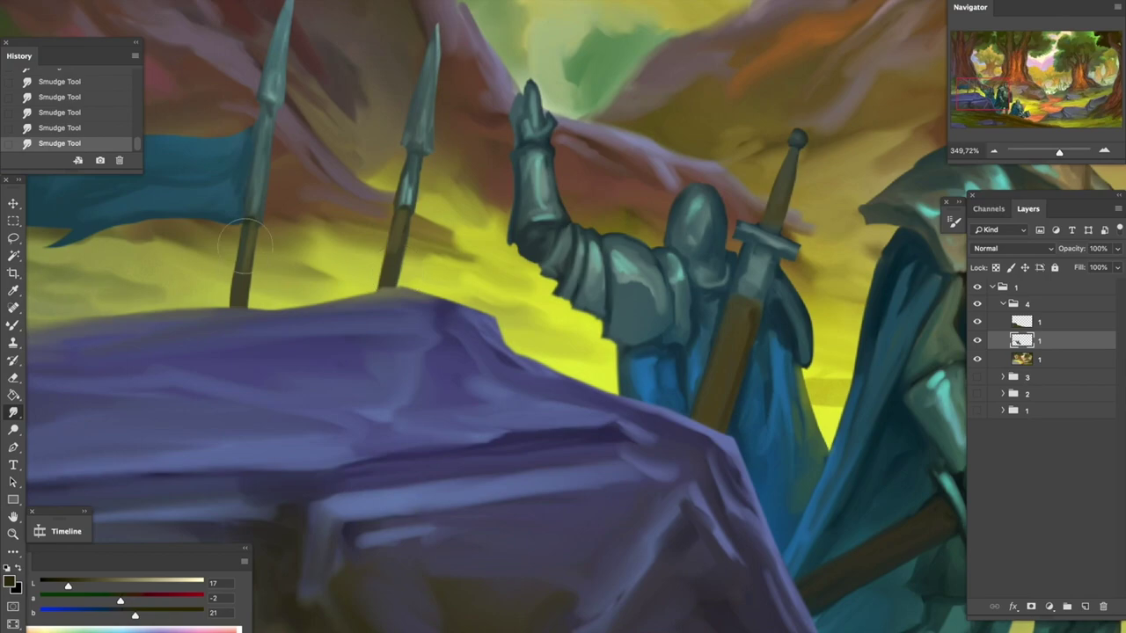
Blend the large tree trunks and the area around the distant village with the Mixer Brush on the background layer
{"action": "scroll", "coordinate": [574, 211], "scroll_direction": "right", "scroll_amount": 15}
{"action": "scroll", "coordinate": [548, 461], "scroll_direction": "right", "scroll_amount": 5}
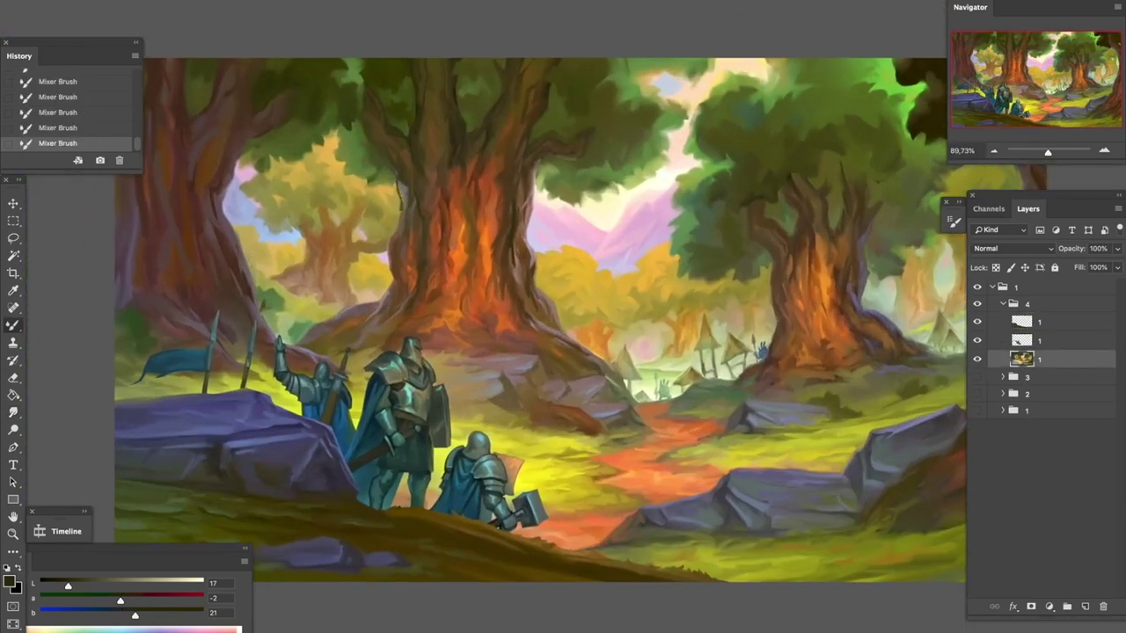
{"action": "scroll", "coordinate": [540, 316], "scroll_direction": "down", "scroll_amount": 2}
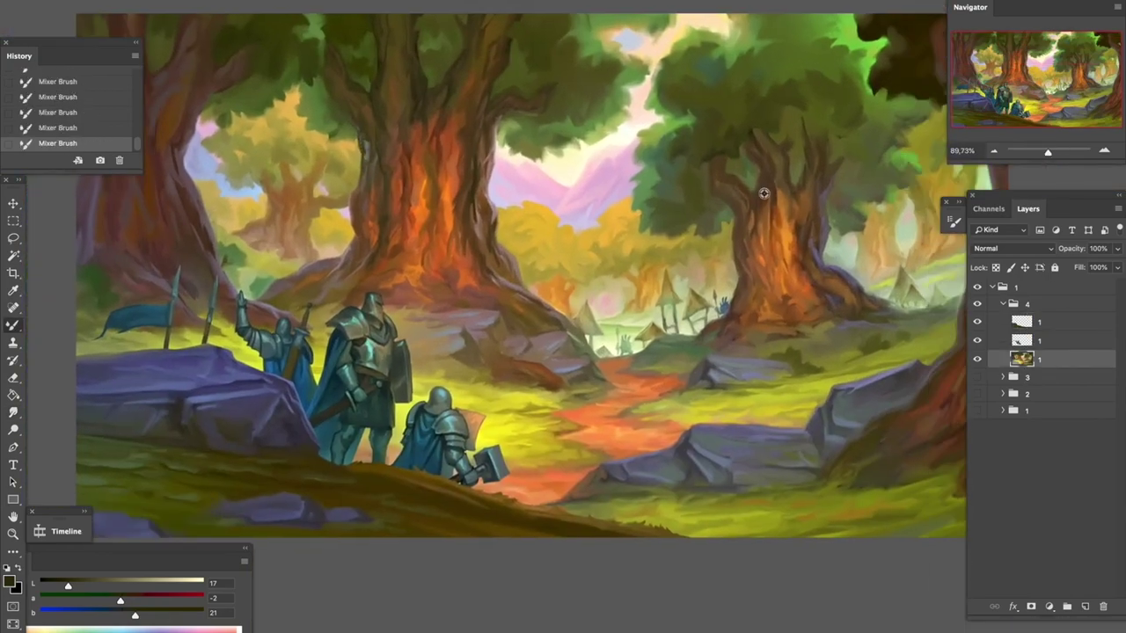
{"action": "scroll", "coordinate": [540, 316], "scroll_direction": "down", "scroll_amount": 4}
{"action": "scroll", "coordinate": [510, 228], "scroll_direction": "down", "scroll_amount": 2}
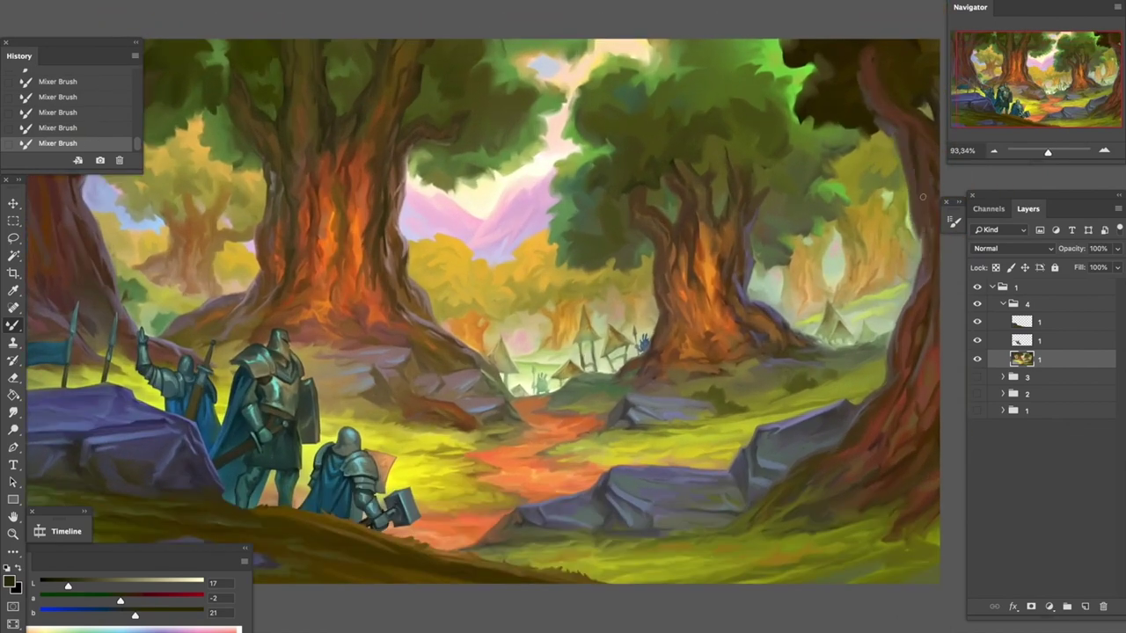
{"action": "scroll", "coordinate": [794, 258], "scroll_direction": "up", "scroll_amount": 5}
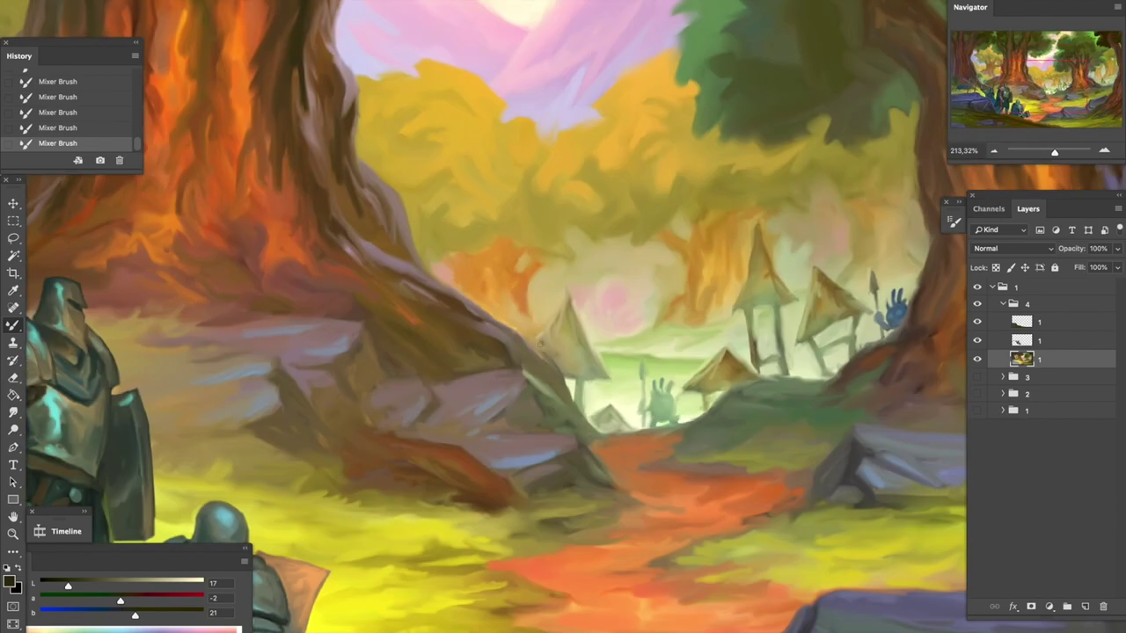
{"action": "left_click_drag", "start_coordinate": [548, 352], "coordinate": [435, 308]}
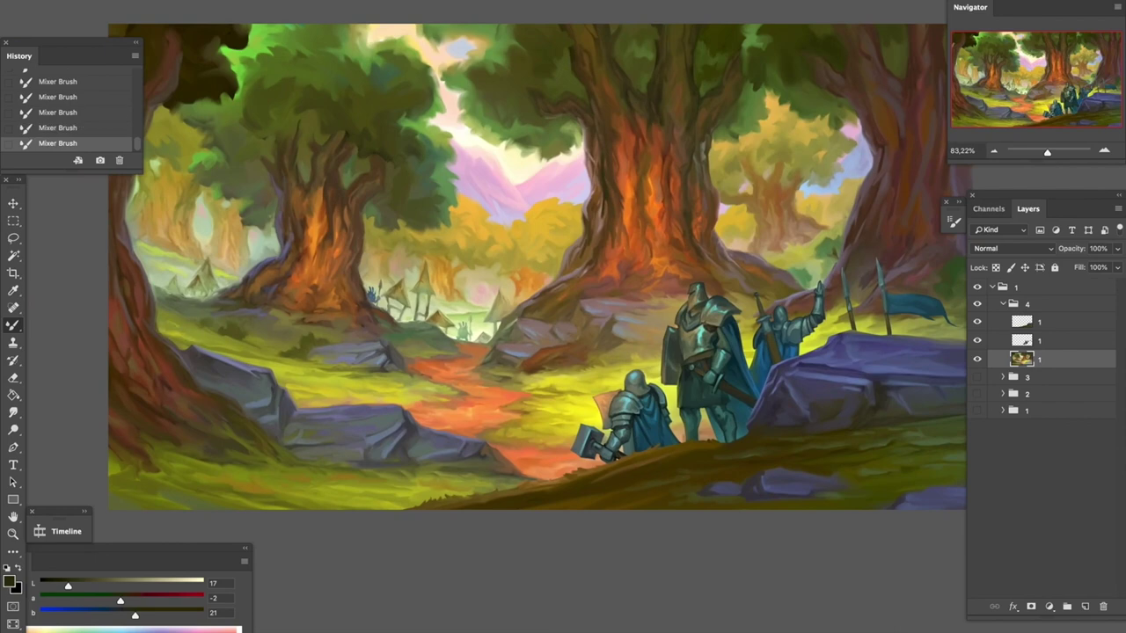
Refine the tree beside the village and the grassy slope below it with the Mixer Brush in the mirrored view
{"action": "scroll", "coordinate": [282, 339], "scroll_direction": "up", "scroll_amount": 2}
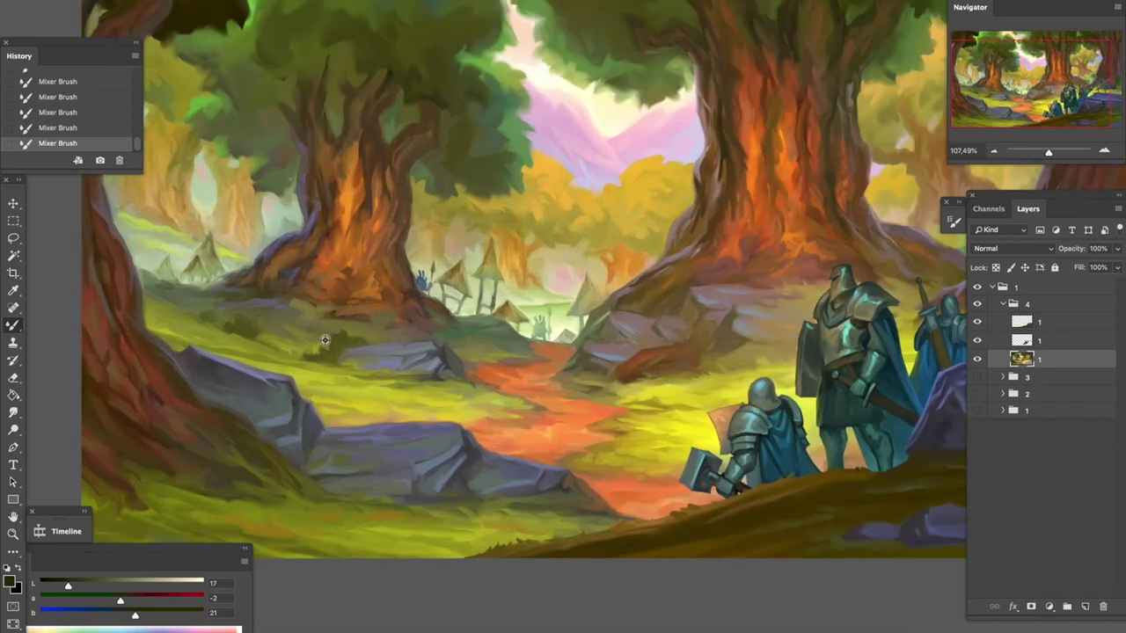
{"action": "scroll", "coordinate": [324, 339], "scroll_direction": "up", "scroll_amount": 2}
{"action": "scroll", "coordinate": [346, 329], "scroll_direction": "up", "scroll_amount": 1}
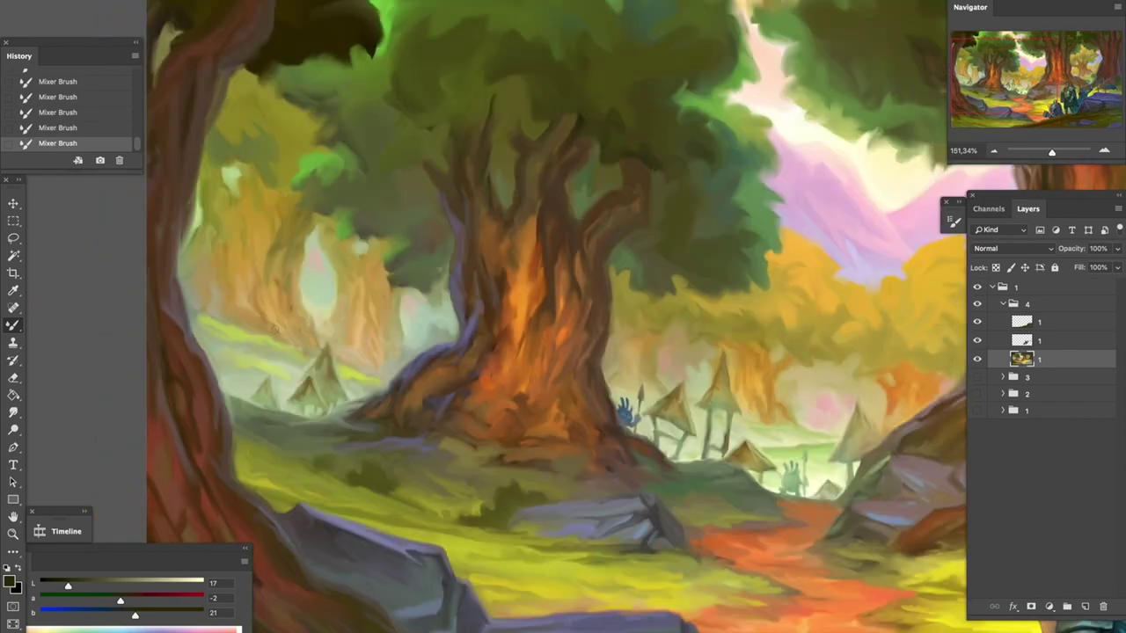
{"action": "scroll", "coordinate": [333, 301], "scroll_direction": "down", "scroll_amount": 5}
Work pale tan touches (L 78, a 7, b 33) into the yellow foliage behind the large trees with the Mixer Brush
{"action": "scroll", "coordinate": [547, 228], "scroll_direction": "up", "scroll_amount": 4}
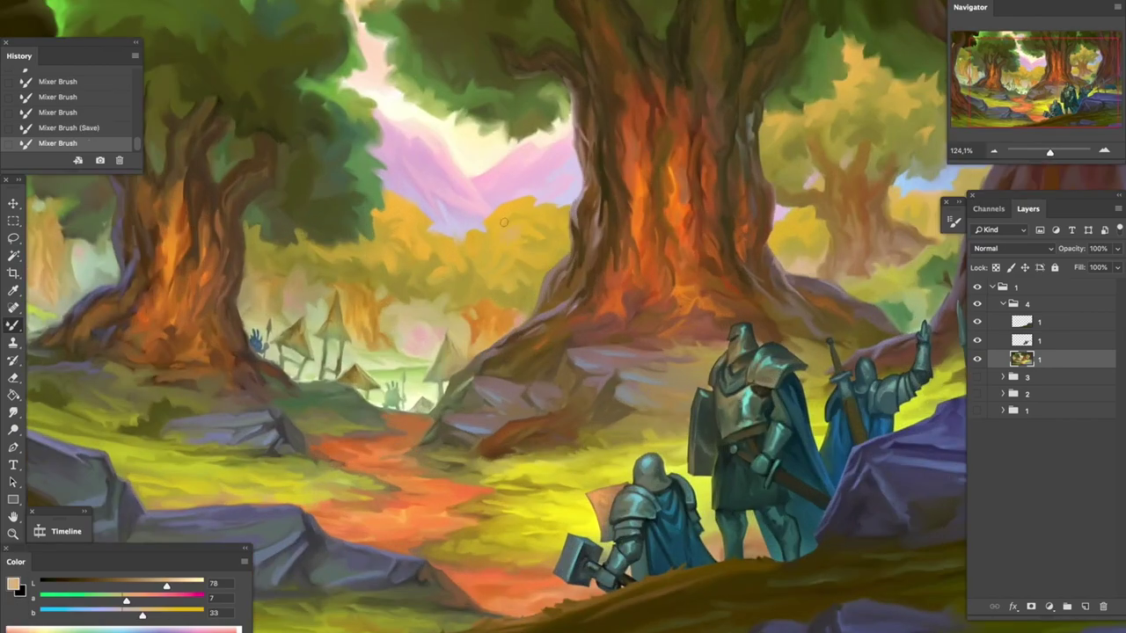
{"action": "scroll", "coordinate": [413, 215], "scroll_direction": "up", "scroll_amount": 5}
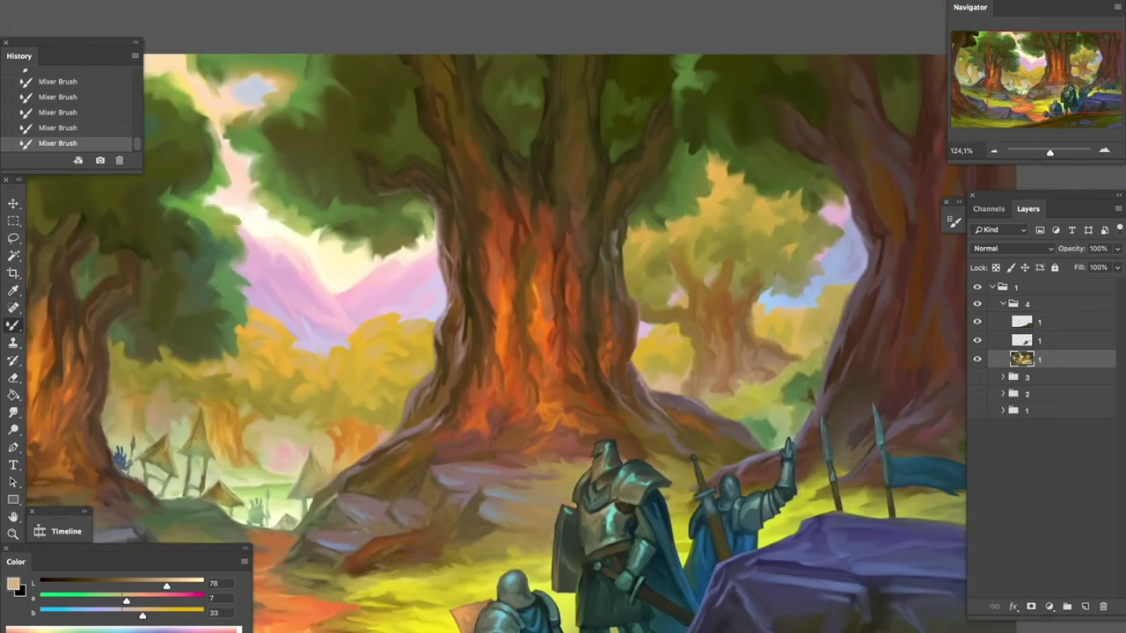
{"action": "scroll", "coordinate": [460, 173], "scroll_direction": "down", "scroll_amount": 3}
{"action": "scroll", "coordinate": [643, 258], "scroll_direction": "up", "scroll_amount": 6}
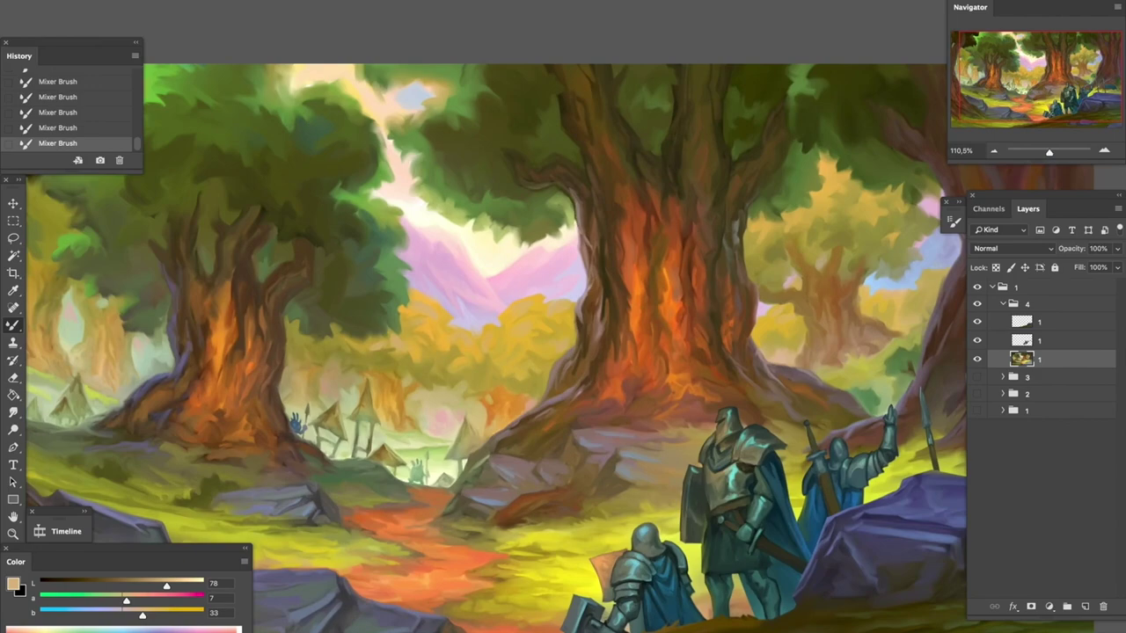
{"action": "scroll", "coordinate": [638, 346], "scroll_direction": "down", "scroll_amount": 4}
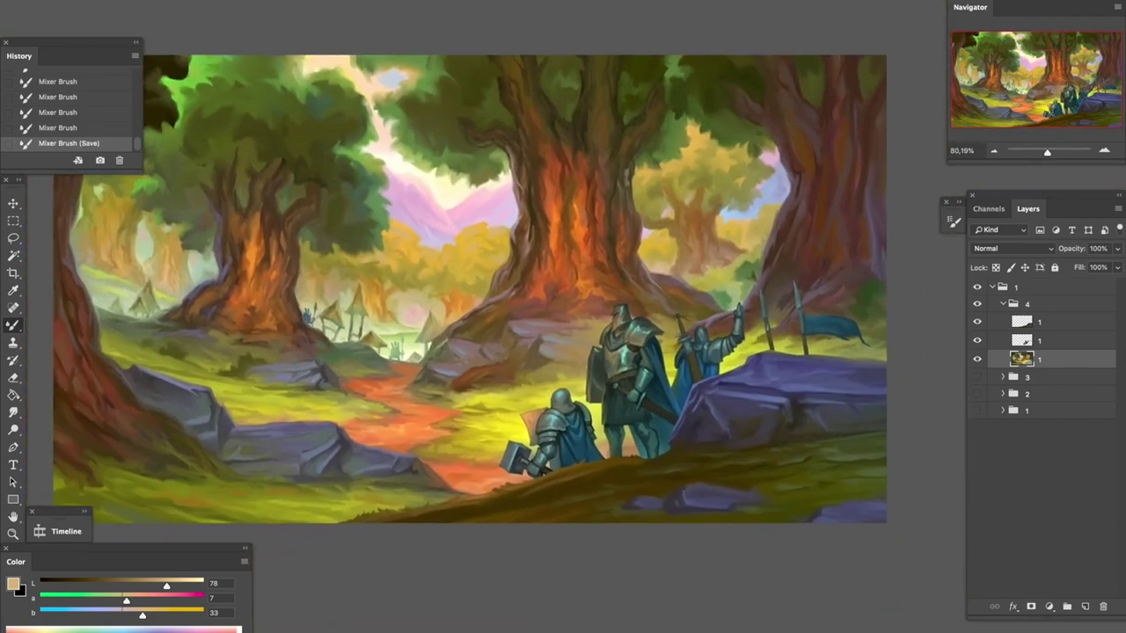
{"action": "scroll", "coordinate": [613, 475], "scroll_direction": "up", "scroll_amount": 4}
Paint a light blue rim light (L 76, a -16, b -33) along the waving knight's helmet, cape and raised arm
{"action": "key", "text": "alt+bracketright"}
{"action": "key", "text": "alt+bracketright"}
{"action": "scroll", "coordinate": [663, 431], "scroll_direction": "right", "scroll_amount": 3}
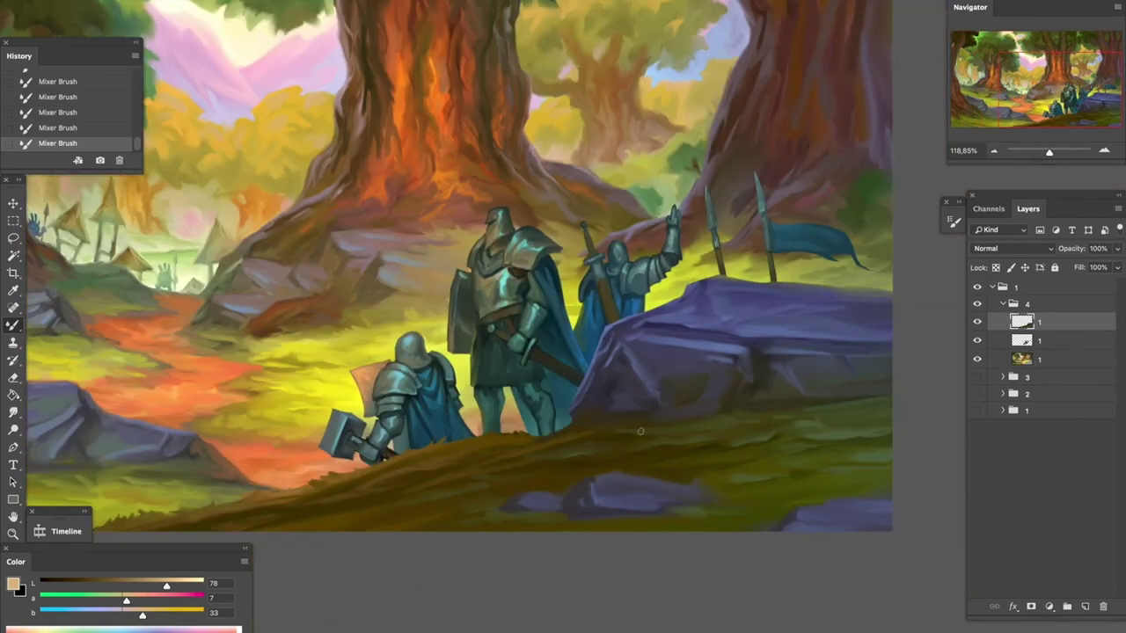
{"action": "scroll", "coordinate": [836, 226], "scroll_direction": "up", "scroll_amount": 6}
{"action": "left_click", "coordinate": [13, 584]}
{"action": "left_click", "coordinate": [664, 239]}
{"action": "key", "text": "Return"}
{"action": "key", "text": "alt+bracketleft"}
{"action": "scroll", "coordinate": [573, 284], "scroll_direction": "down", "scroll_amount": 3}
{"action": "scroll", "coordinate": [609, 283], "scroll_direction": "left", "scroll_amount": 5}
{"action": "scroll", "coordinate": [609, 283], "scroll_direction": "up", "scroll_amount": 8}
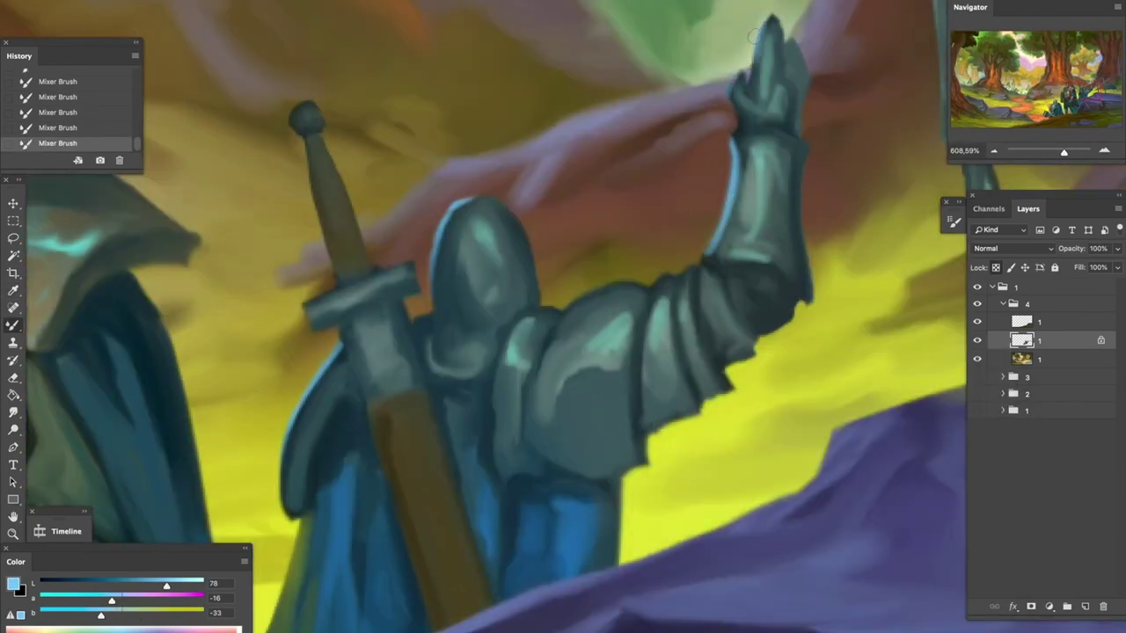
Retouch the knights' edges with pale cyan (L 77, a -21, b -17), and sample an olive-brown from the sword's scabbard
{"action": "scroll", "coordinate": [611, 226], "scroll_direction": "down", "scroll_amount": 5}
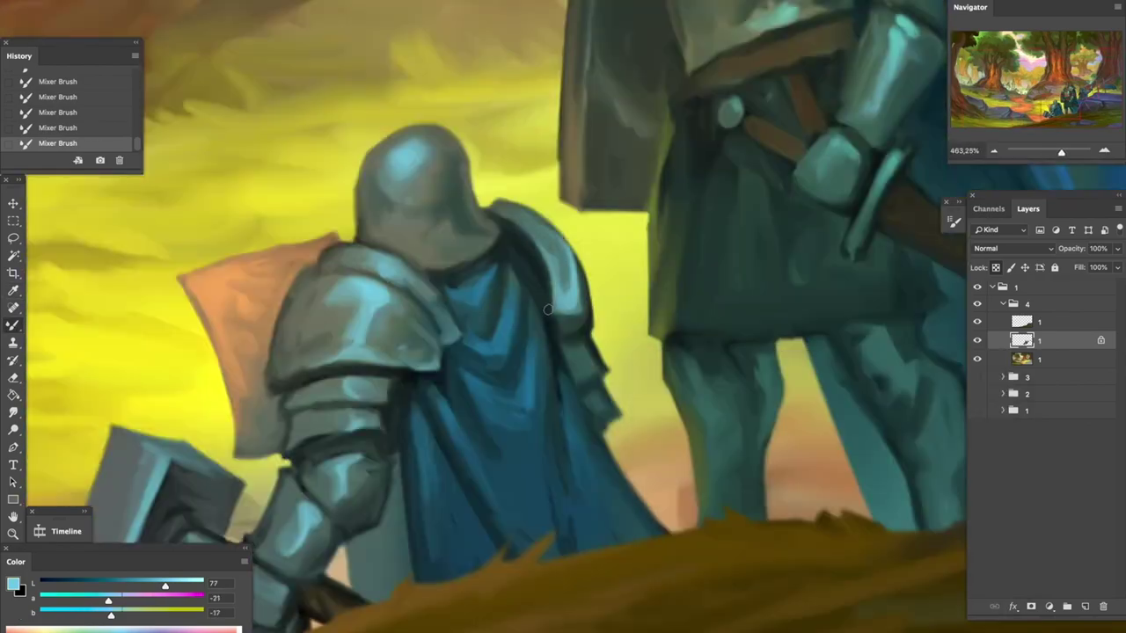
{"action": "scroll", "coordinate": [611, 226], "scroll_direction": "down", "scroll_amount": 4}
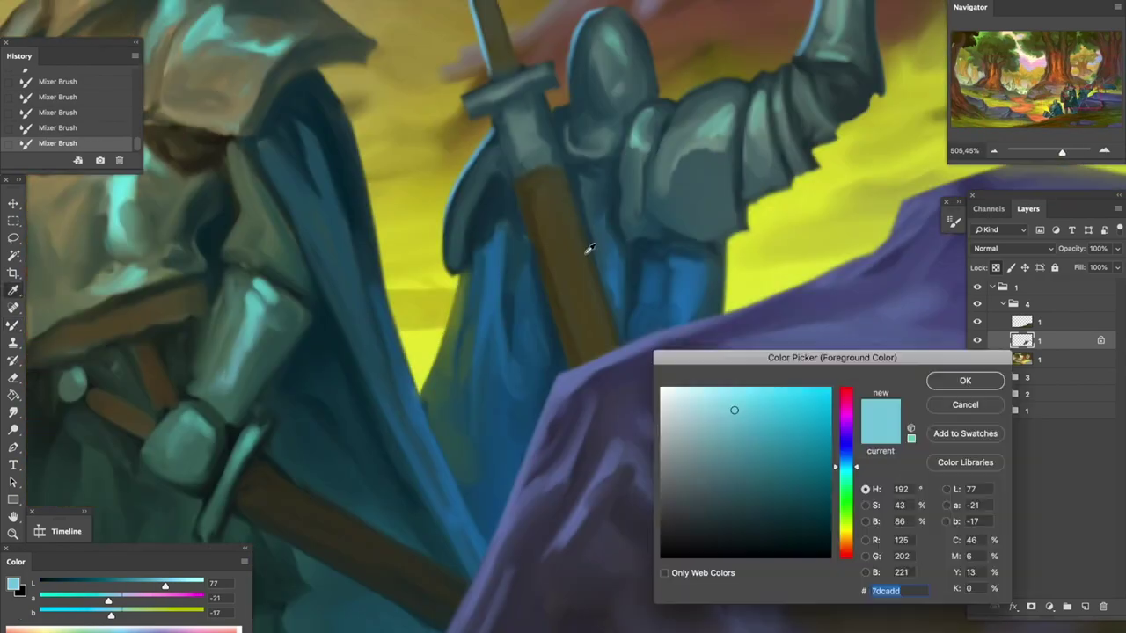
{"action": "left_click", "coordinate": [540, 188]}
{"action": "key", "text": "Return"}
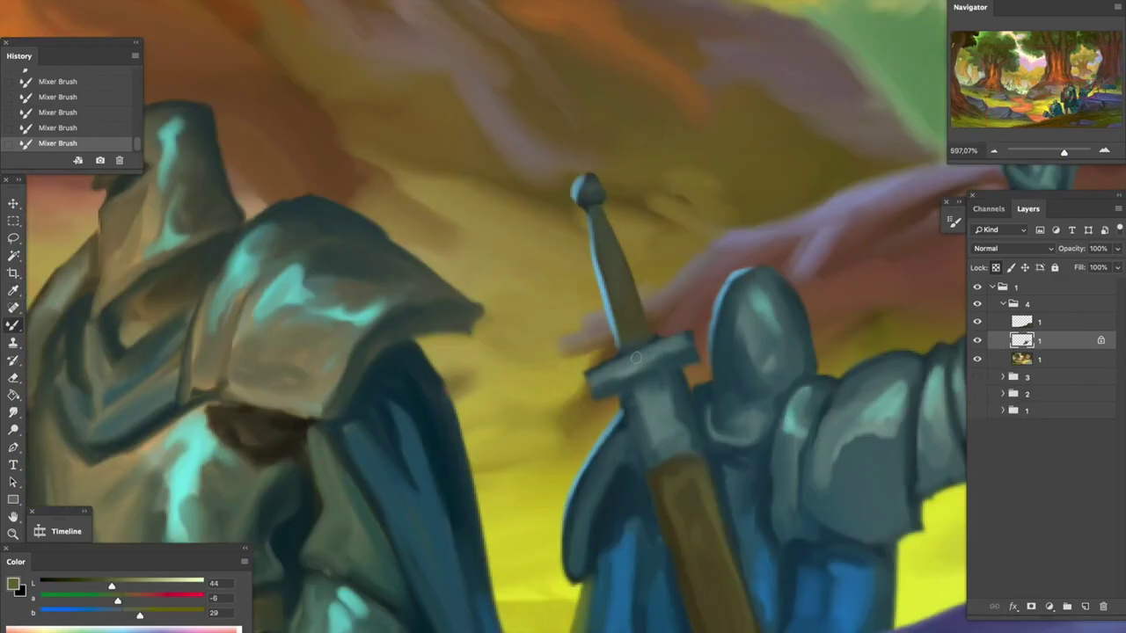
Flip the canvas horizontally and brighten the painting's highlights with Levels
{"action": "key", "text": "ctrl+0"}
{"action": "key", "text": "ctrl+shift+h"}
{"action": "key", "text": "ctrl+l"}
{"action": "left_click_drag", "start_coordinate": [1027, 349], "coordinate": [1020, 350]}
{"action": "key", "text": "Return"}
{"action": "key", "text": "ctrl+l"}
{"action": "key", "text": "Return"}
Deepen the shadows with a Levels black input of 15 and flip the canvas horizontally again
{"action": "key", "text": "ctrl+l"}
{"action": "left_click_drag", "start_coordinate": [858, 349], "coordinate": [870, 350]}
{"action": "key", "text": "Return"}
{"action": "key", "text": "ctrl+l"}
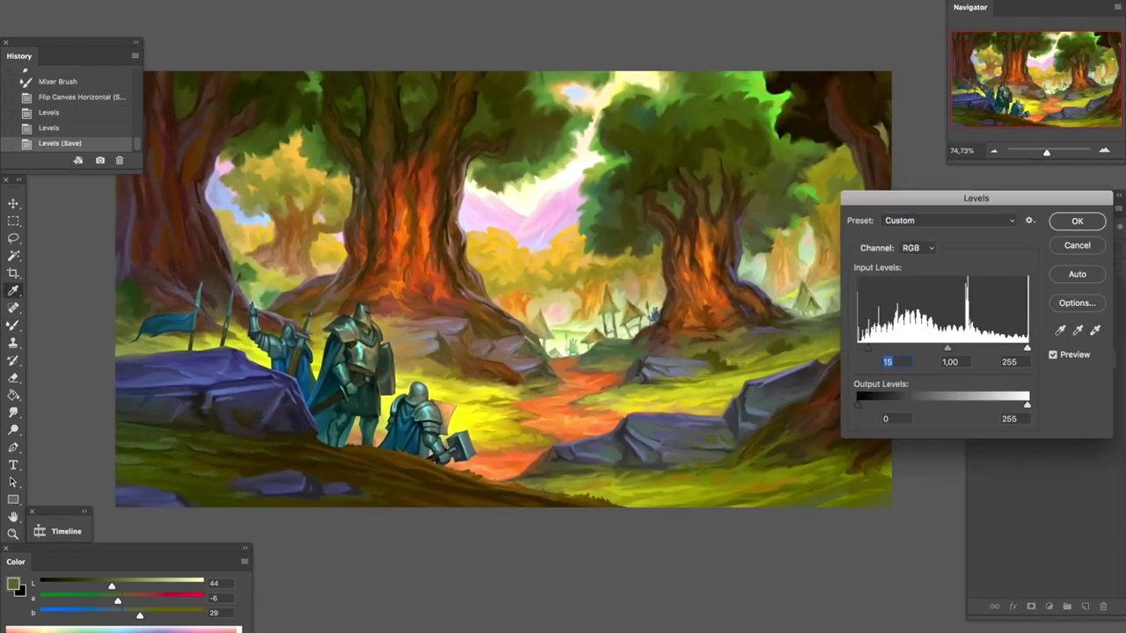
{"action": "key", "text": "Escape"}
{"action": "key", "text": "ctrl+shift+h"}
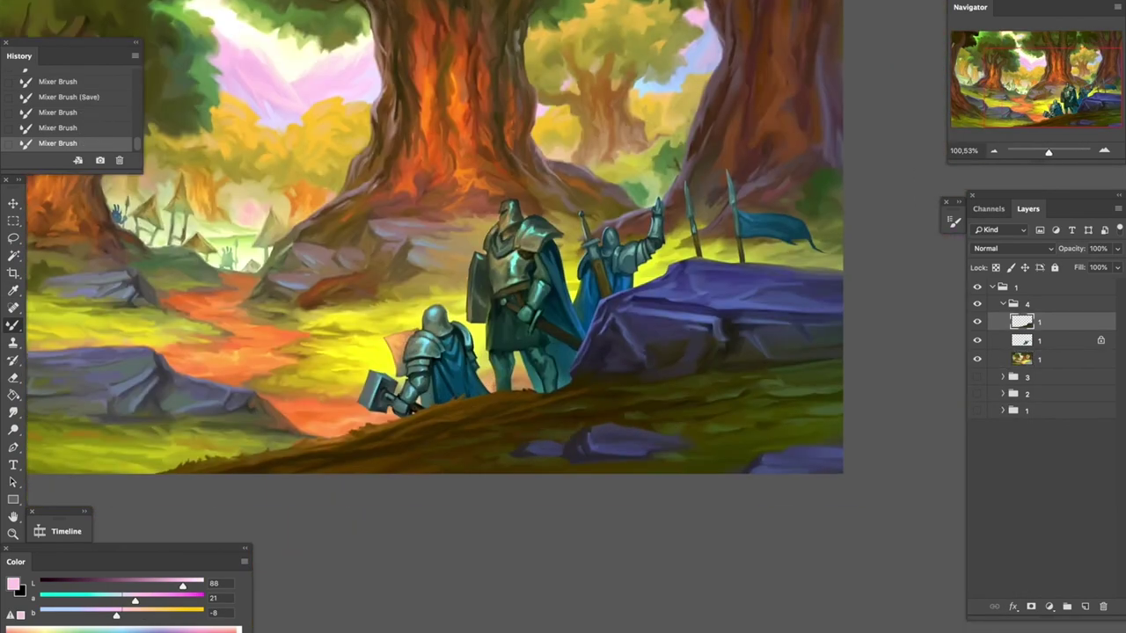
Refine the village tree's bark and roots, and warm the distant foliage with ochre and light gold tones
{"action": "scroll", "coordinate": [456, 238], "scroll_direction": "left", "scroll_amount": 2}
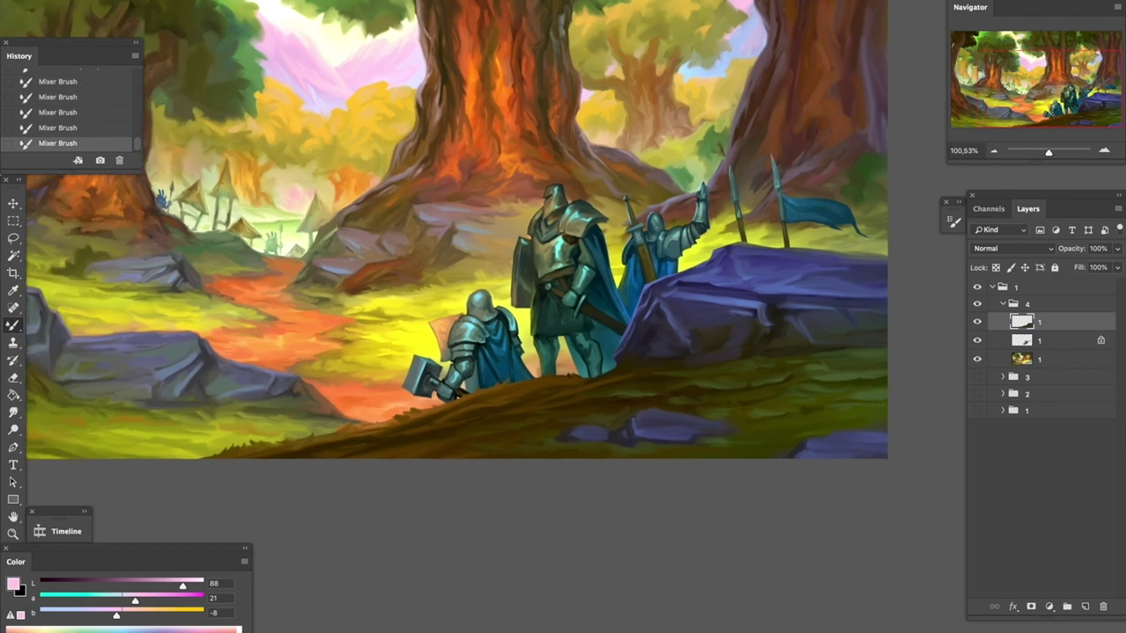
{"action": "scroll", "coordinate": [457, 237], "scroll_direction": "up", "scroll_amount": 3}
{"action": "scroll", "coordinate": [457, 238], "scroll_direction": "left", "scroll_amount": 6}
{"action": "scroll", "coordinate": [457, 237], "scroll_direction": "up", "scroll_amount": 3}
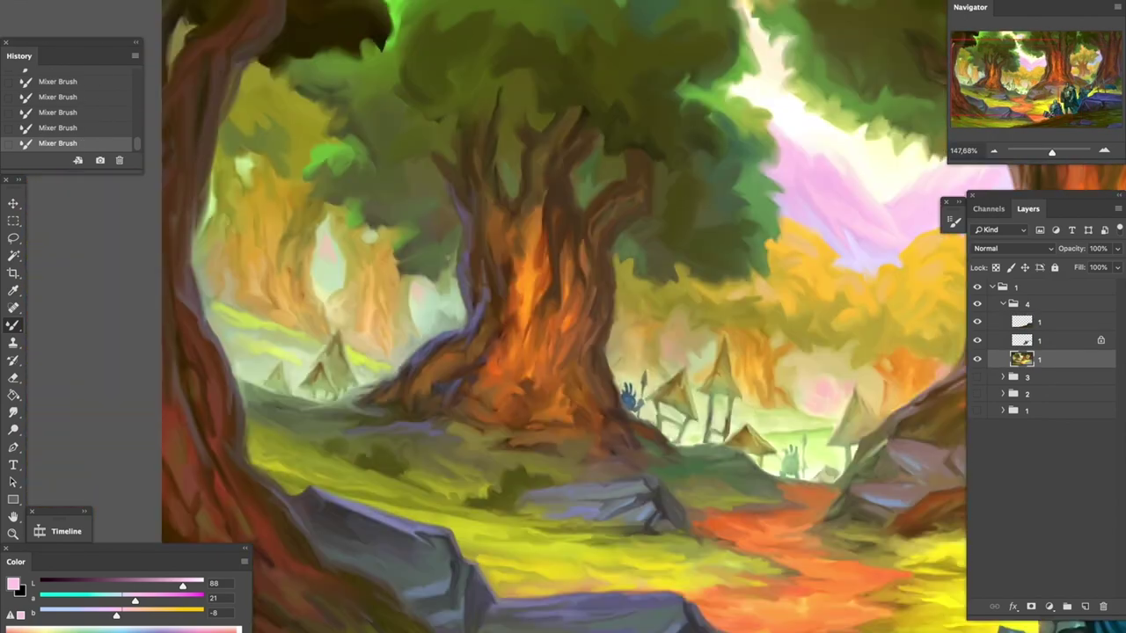
{"action": "scroll", "coordinate": [457, 238], "scroll_direction": "down", "scroll_amount": 5}
{"action": "scroll", "coordinate": [457, 238], "scroll_direction": "up", "scroll_amount": 5}
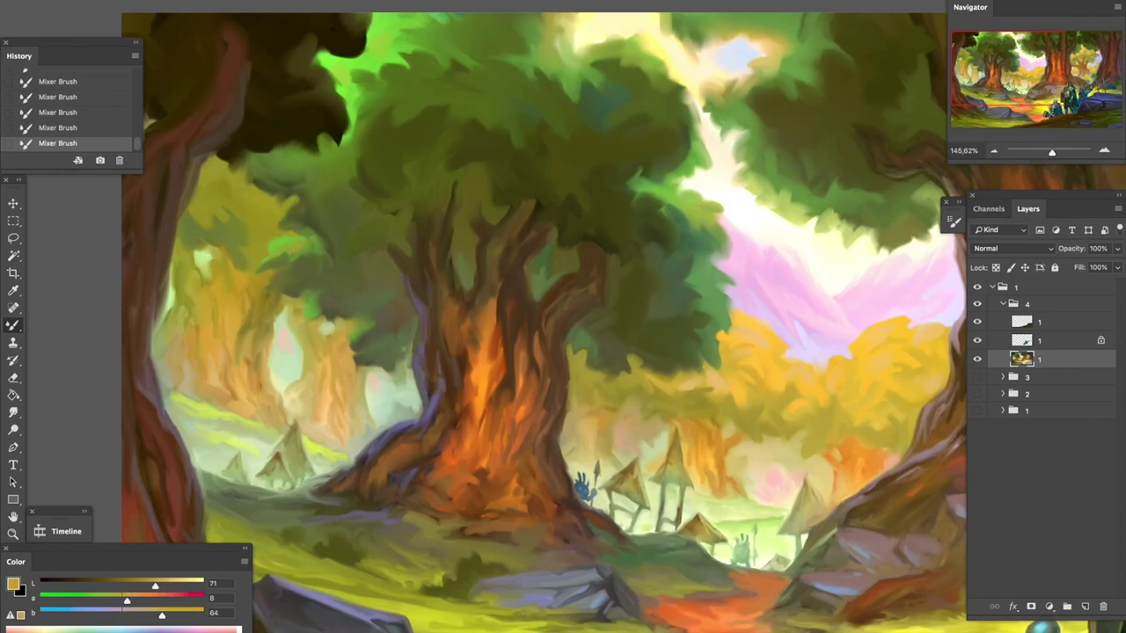
{"action": "scroll", "coordinate": [493, 317], "scroll_direction": "right", "scroll_amount": 4}
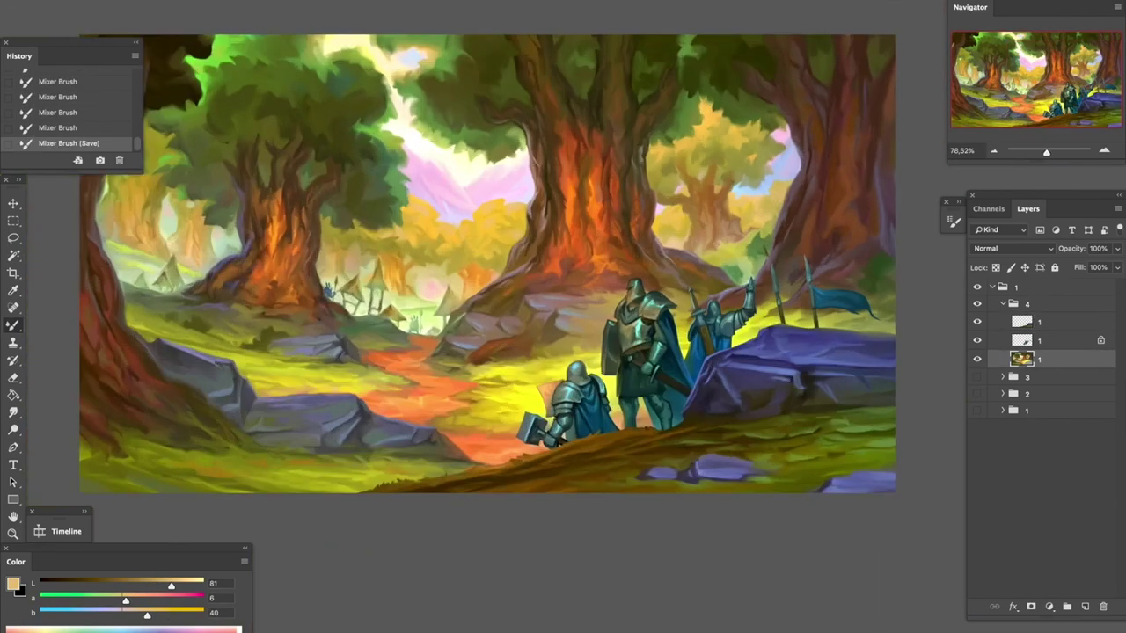
Warm the background layer with Color Balance, setting the highlights to +4, 0 and -15
{"action": "key", "text": "ctrl+b"}
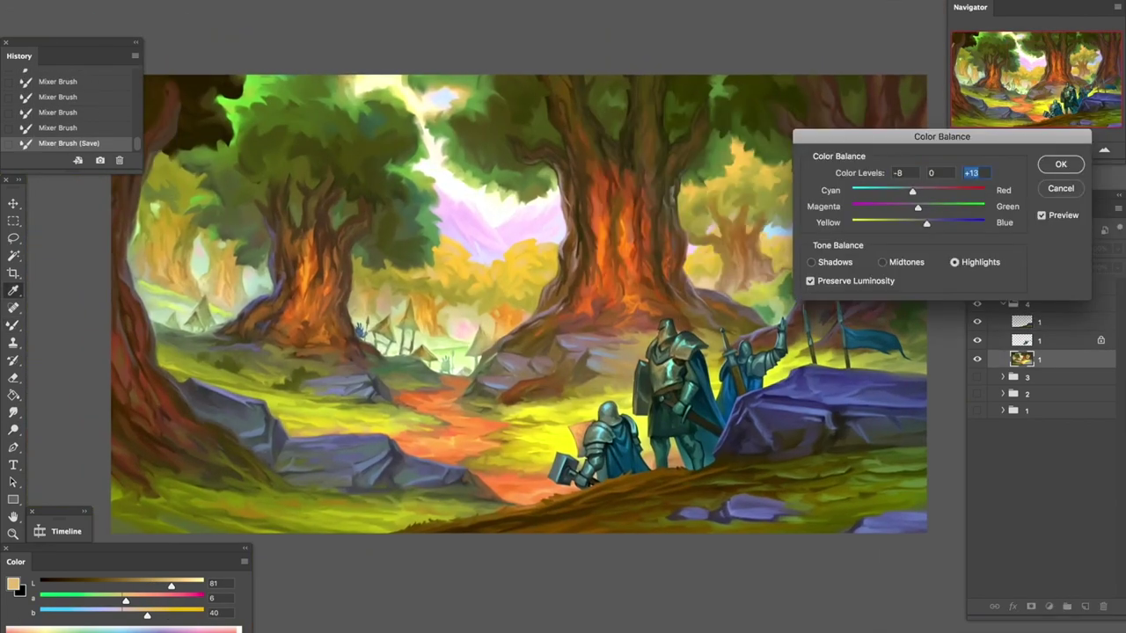
{"action": "key", "text": "ctrl+1"}
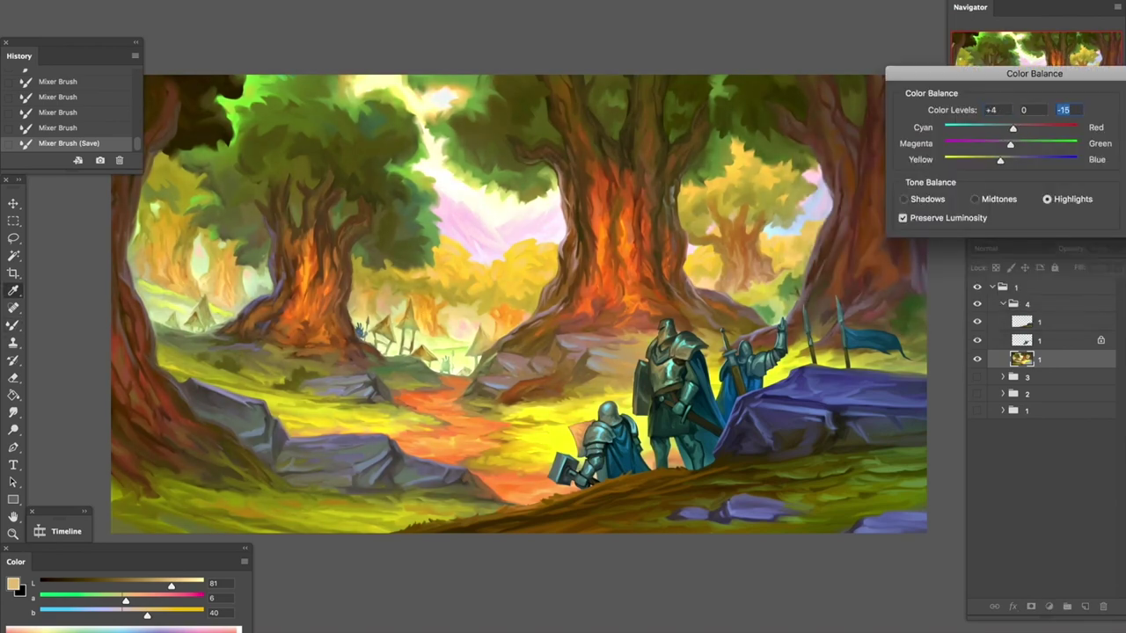
{"action": "key", "text": "ctrl+2"}
{"action": "key", "text": "ctrl+3"}
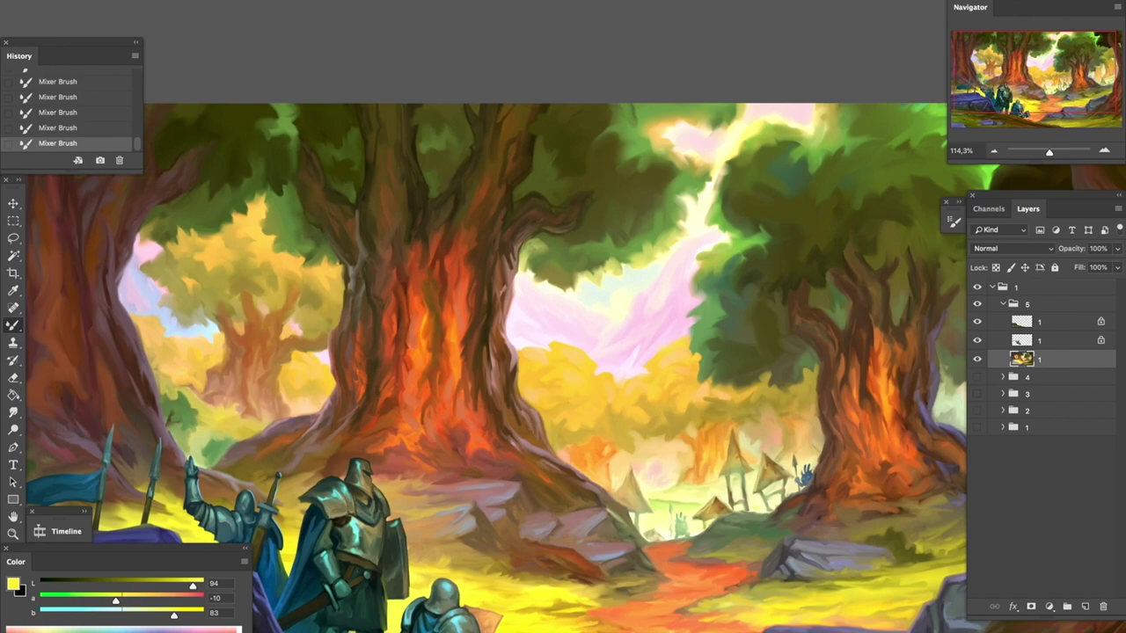
Refine the glowing bark, branches and leaf edges of the village tree with the Mixer Brush on the background layer
{"action": "scroll", "coordinate": [493, 370], "scroll_direction": "down", "scroll_amount": 3}
{"action": "scroll", "coordinate": [493, 370], "scroll_direction": "right", "scroll_amount": 4}
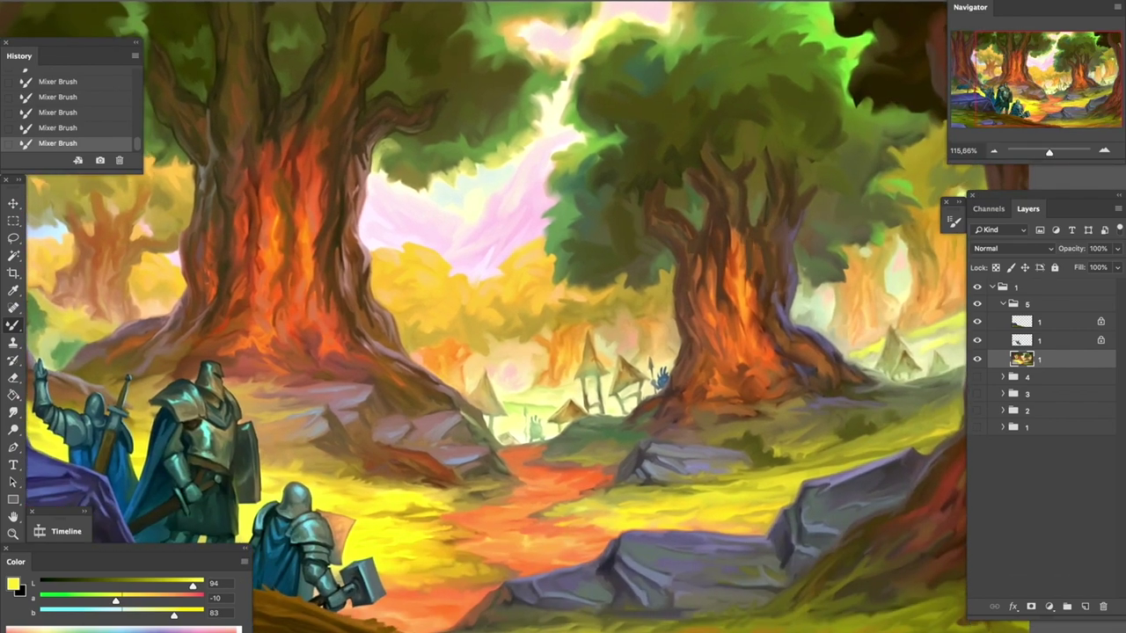
{"action": "scroll", "coordinate": [562, 352], "scroll_direction": "up", "scroll_amount": 3}
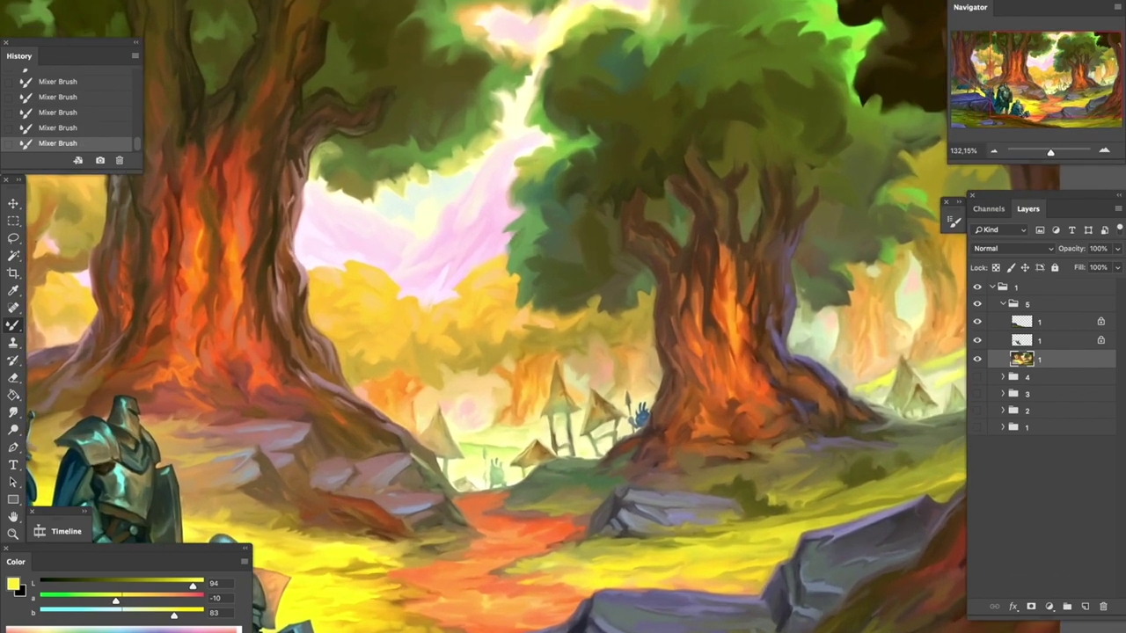
{"action": "scroll", "coordinate": [484, 316], "scroll_direction": "up", "scroll_amount": 2}
{"action": "scroll", "coordinate": [483, 317], "scroll_direction": "right", "scroll_amount": 2}
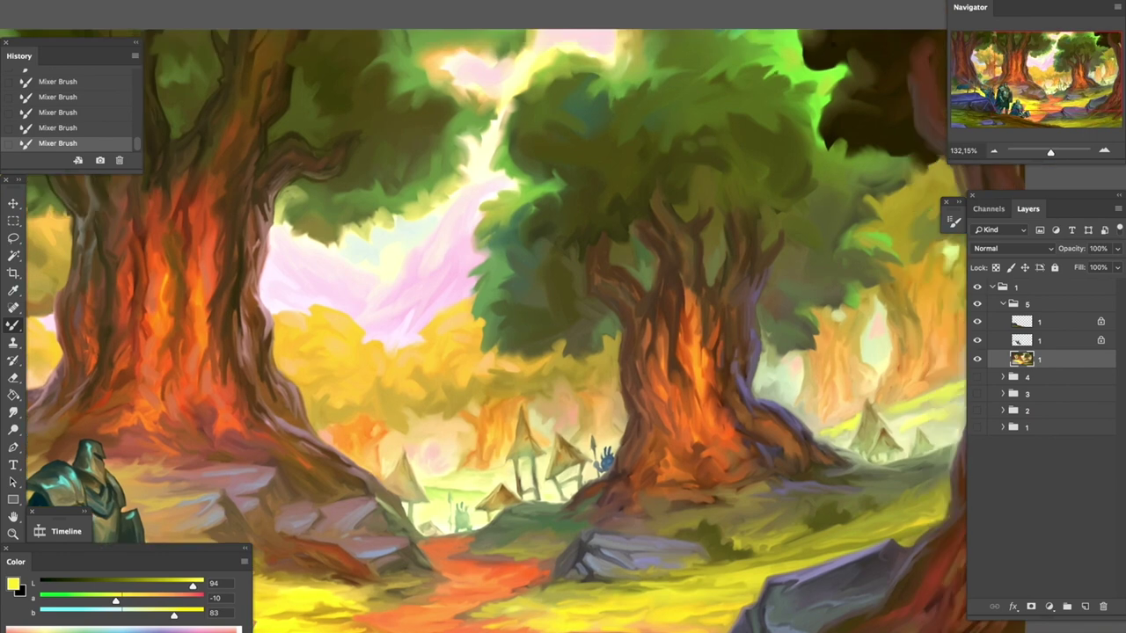
{"action": "scroll", "coordinate": [484, 317], "scroll_direction": "down", "scroll_amount": 2}
{"action": "scroll", "coordinate": [483, 316], "scroll_direction": "right", "scroll_amount": 2}
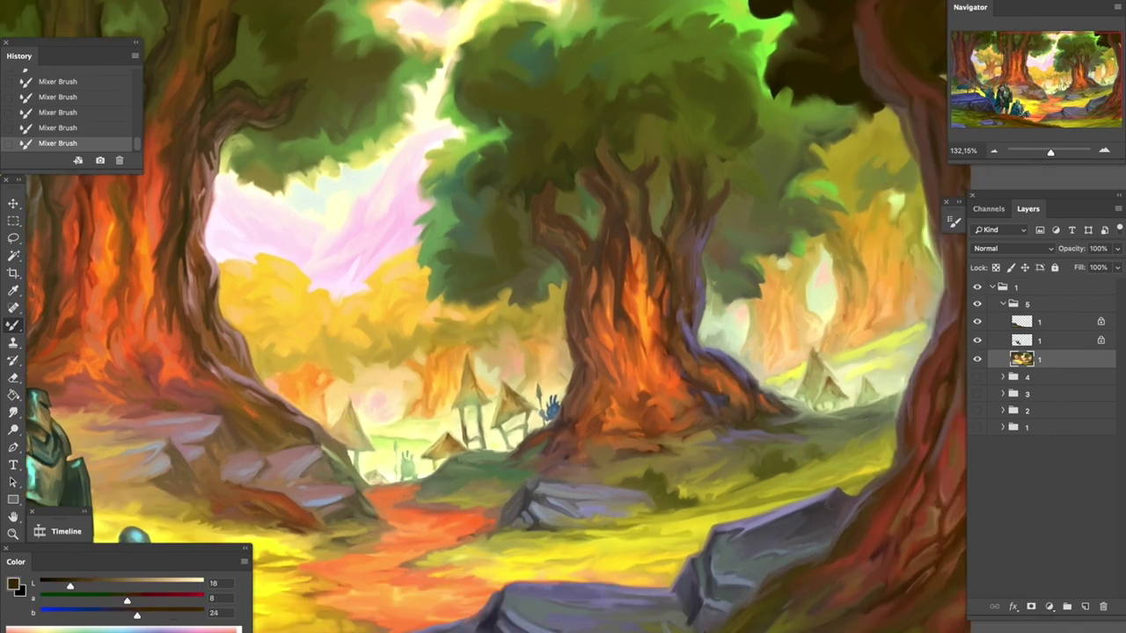
Refine the village tree's bark, branches and roots with dark brown Mixer Brush strokes on the background layer
{"action": "scroll", "coordinate": [483, 317], "scroll_direction": "left", "scroll_amount": 2}
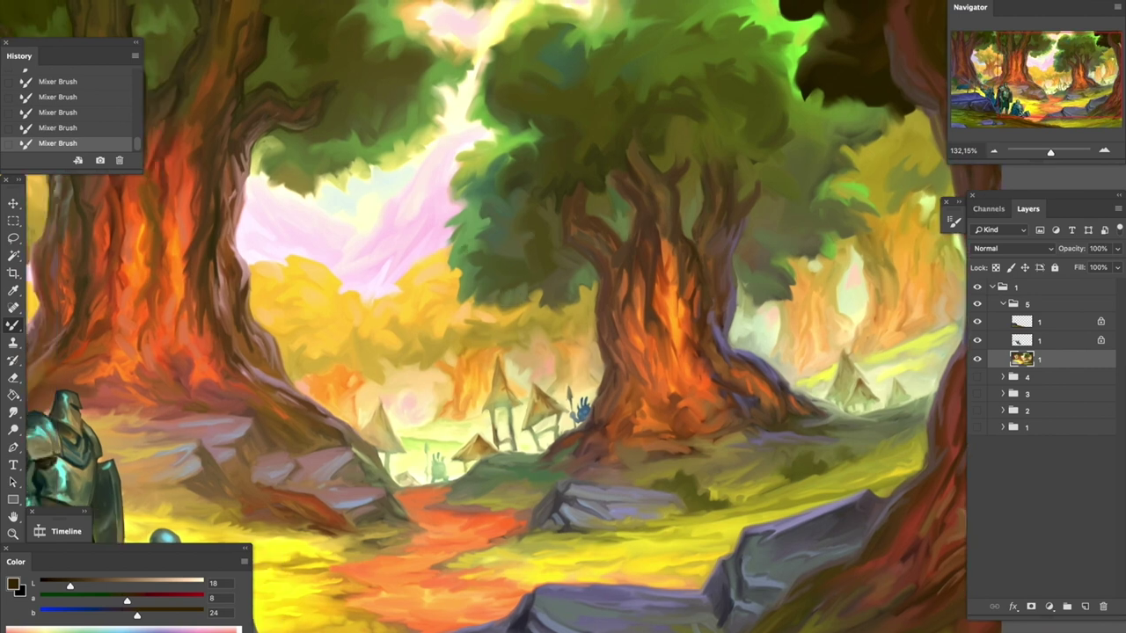
{"action": "scroll", "coordinate": [483, 317], "scroll_direction": "right", "scroll_amount": 3}
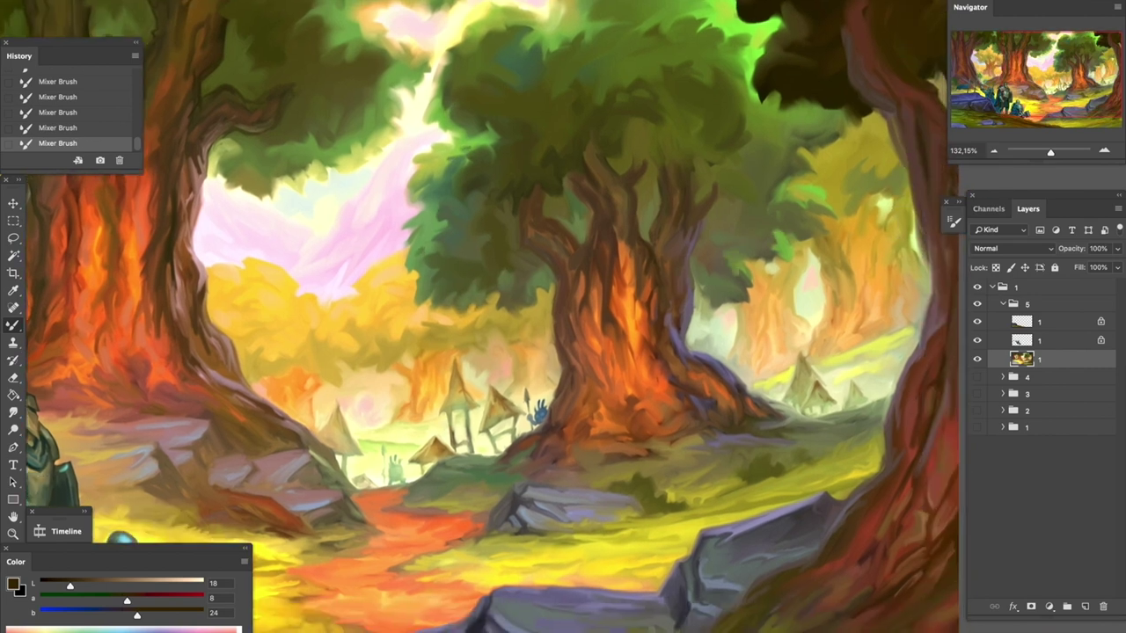
{"action": "scroll", "coordinate": [483, 317], "scroll_direction": "up", "scroll_amount": 3}
{"action": "scroll", "coordinate": [483, 317], "scroll_direction": "right", "scroll_amount": 2}
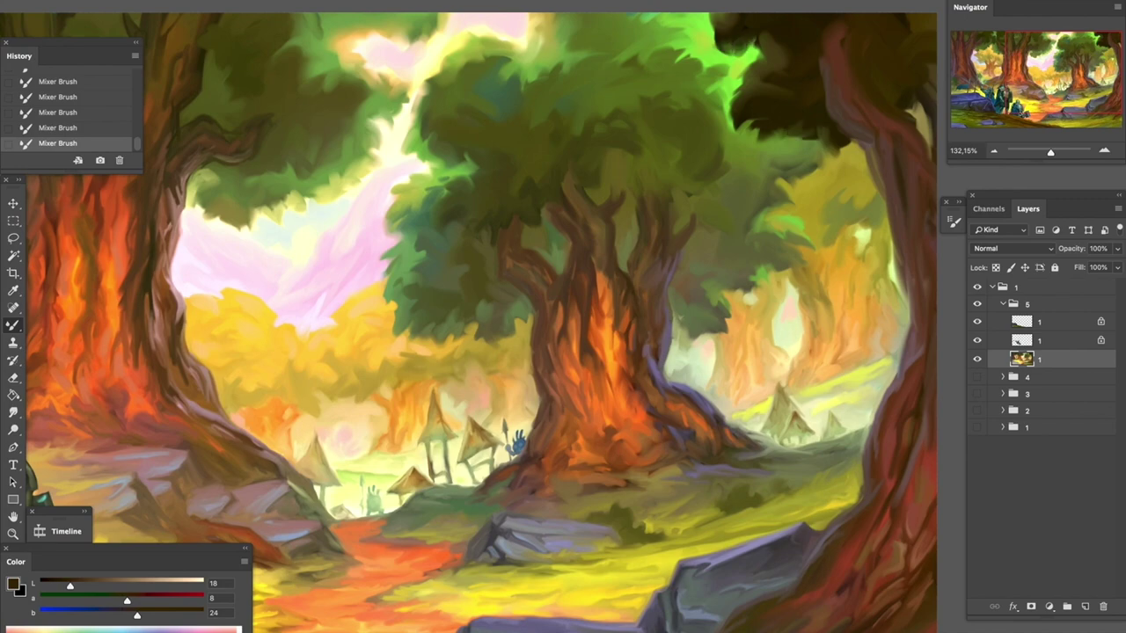
{"action": "scroll", "coordinate": [483, 317], "scroll_direction": "down", "scroll_amount": 3}
{"action": "scroll", "coordinate": [483, 316], "scroll_direction": "right", "scroll_amount": 4}
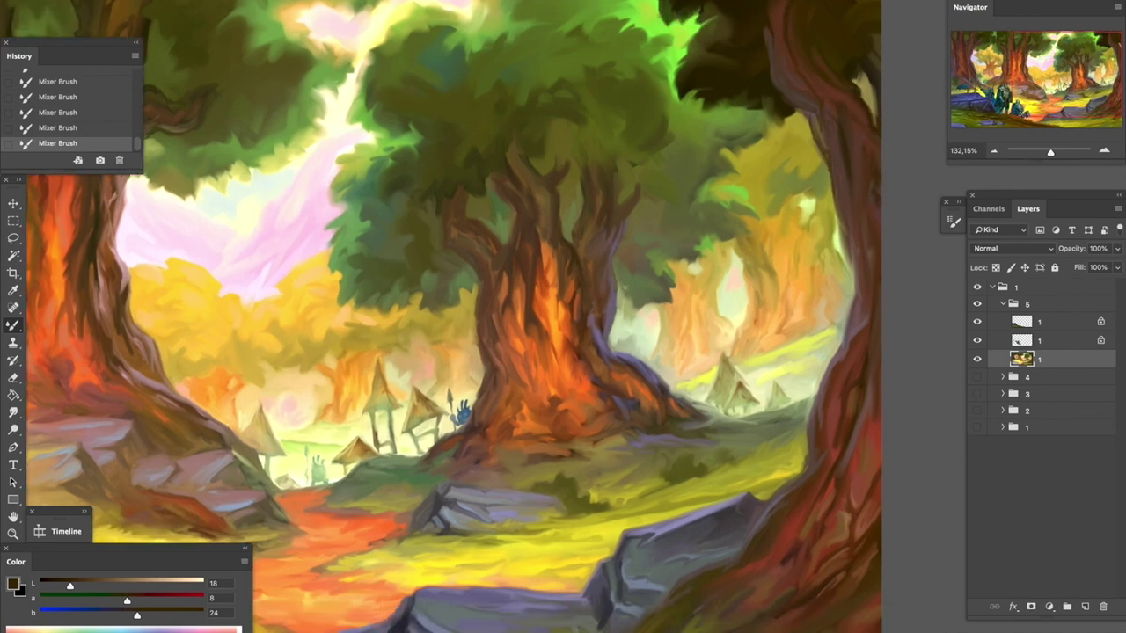
{"action": "scroll", "coordinate": [484, 316], "scroll_direction": "down", "scroll_amount": 8}
{"action": "scroll", "coordinate": [484, 316], "scroll_direction": "up", "scroll_amount": 4}
{"action": "scroll", "coordinate": [483, 316], "scroll_direction": "left", "scroll_amount": 7}
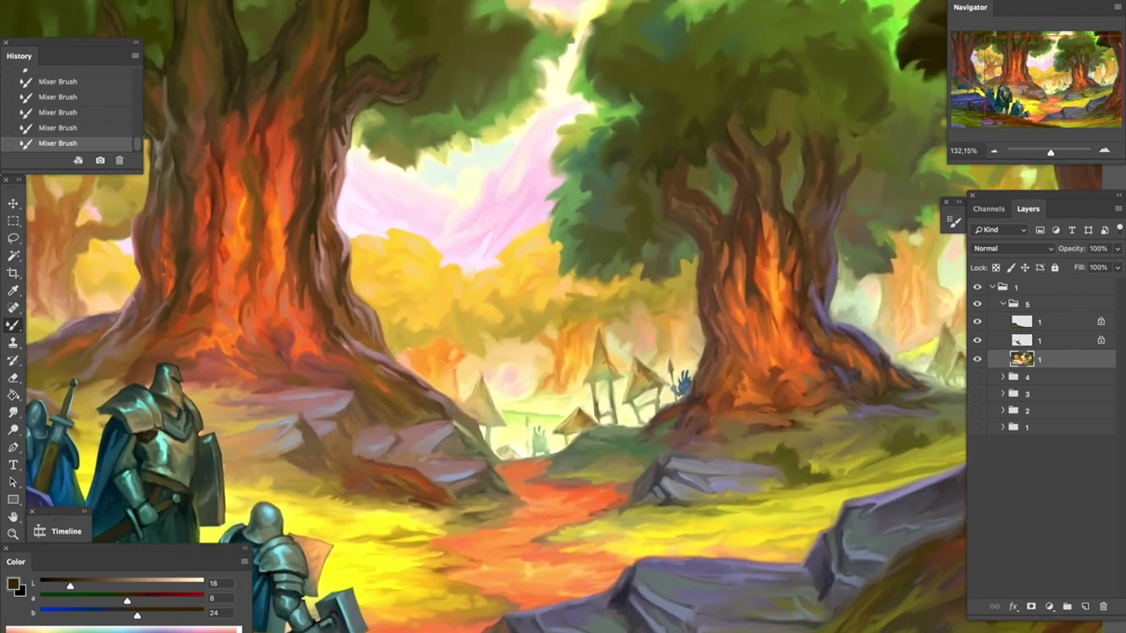
Touch up the village tree with a pale cream tone and redefine its branches in a slightly lighter dark brown
{"action": "scroll", "coordinate": [483, 316], "scroll_direction": "right", "scroll_amount": 2}
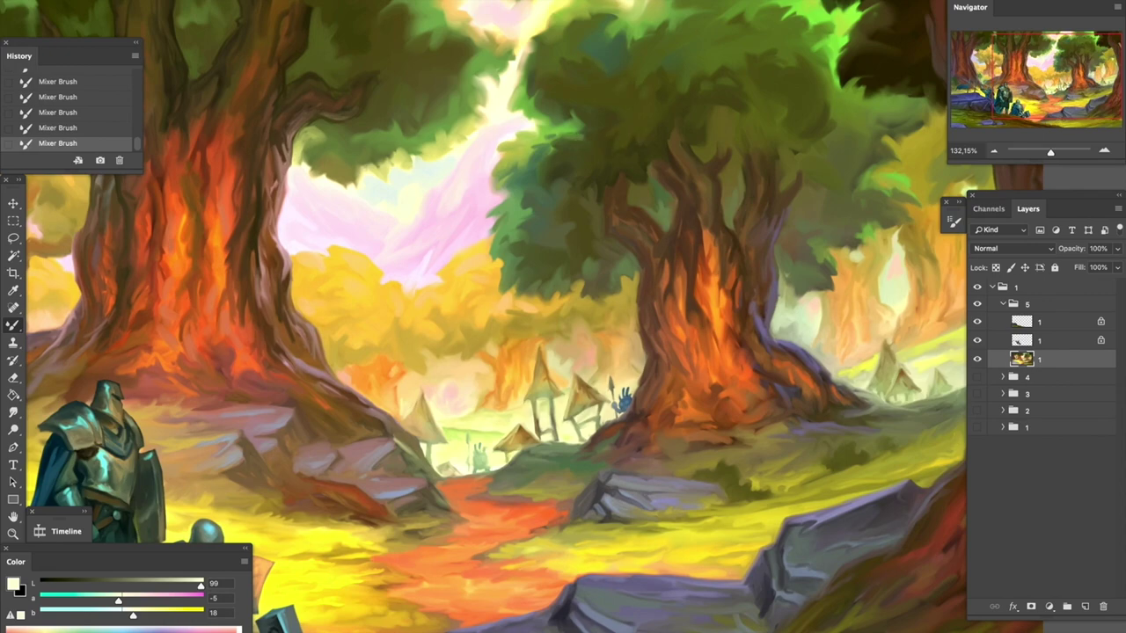
{"action": "scroll", "coordinate": [483, 317], "scroll_direction": "right", "scroll_amount": 5}
{"action": "scroll", "coordinate": [484, 316], "scroll_direction": "right", "scroll_amount": 6}
{"action": "scroll", "coordinate": [483, 317], "scroll_direction": "up", "scroll_amount": 2}
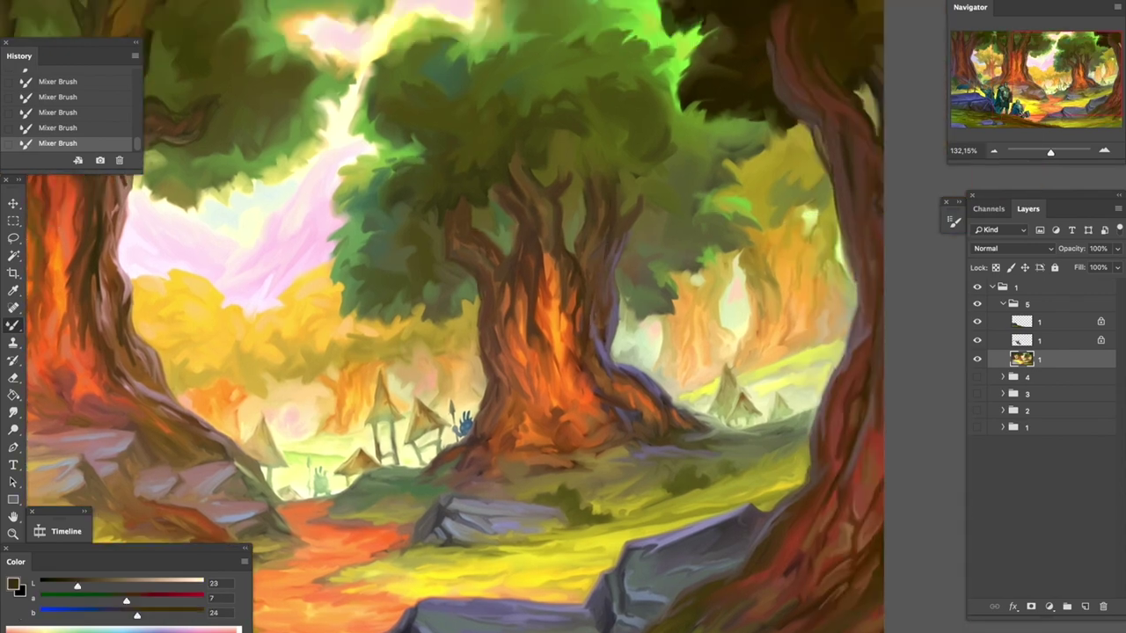
{"action": "scroll", "coordinate": [484, 316], "scroll_direction": "right", "scroll_amount": 3}
{"action": "scroll", "coordinate": [484, 316], "scroll_direction": "up", "scroll_amount": 1}
{"action": "scroll", "coordinate": [484, 317], "scroll_direction": "down", "scroll_amount": 1}
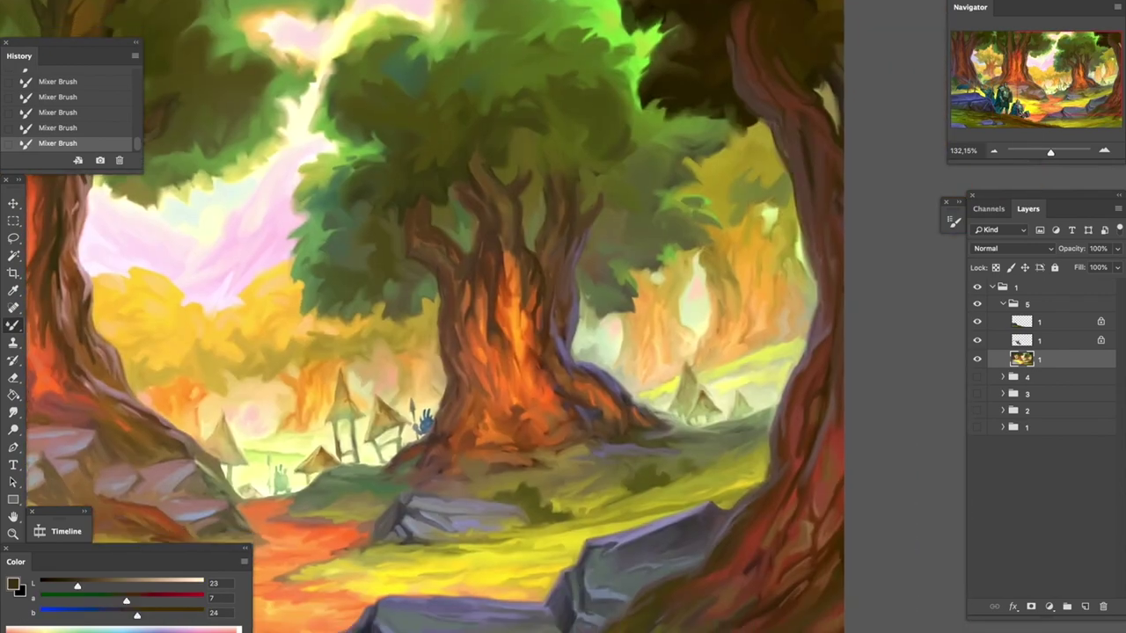
{"action": "scroll", "coordinate": [484, 316], "scroll_direction": "down", "scroll_amount": 4}
{"action": "scroll", "coordinate": [484, 317], "scroll_direction": "left", "scroll_amount": 4}
{"action": "scroll", "coordinate": [484, 317], "scroll_direction": "left", "scroll_amount": 2}
{"action": "scroll", "coordinate": [483, 317], "scroll_direction": "up", "scroll_amount": 3}
{"action": "scroll", "coordinate": [483, 316], "scroll_direction": "left", "scroll_amount": 2}
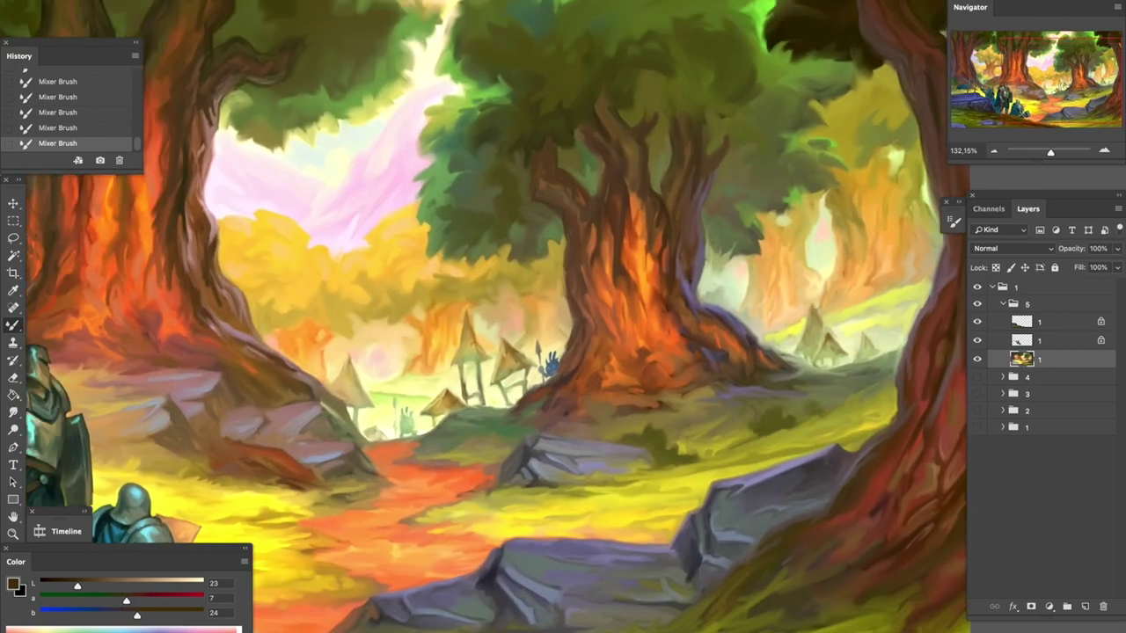
Check the balance between the central glowing tree, the village tree and the armoured knights across the scene
{"action": "scroll", "coordinate": [484, 316], "scroll_direction": "up", "scroll_amount": 2}
{"action": "scroll", "coordinate": [484, 317], "scroll_direction": "left", "scroll_amount": 2}
{"action": "scroll", "coordinate": [484, 317], "scroll_direction": "left", "scroll_amount": 6}
{"action": "scroll", "coordinate": [484, 317], "scroll_direction": "up", "scroll_amount": 3}
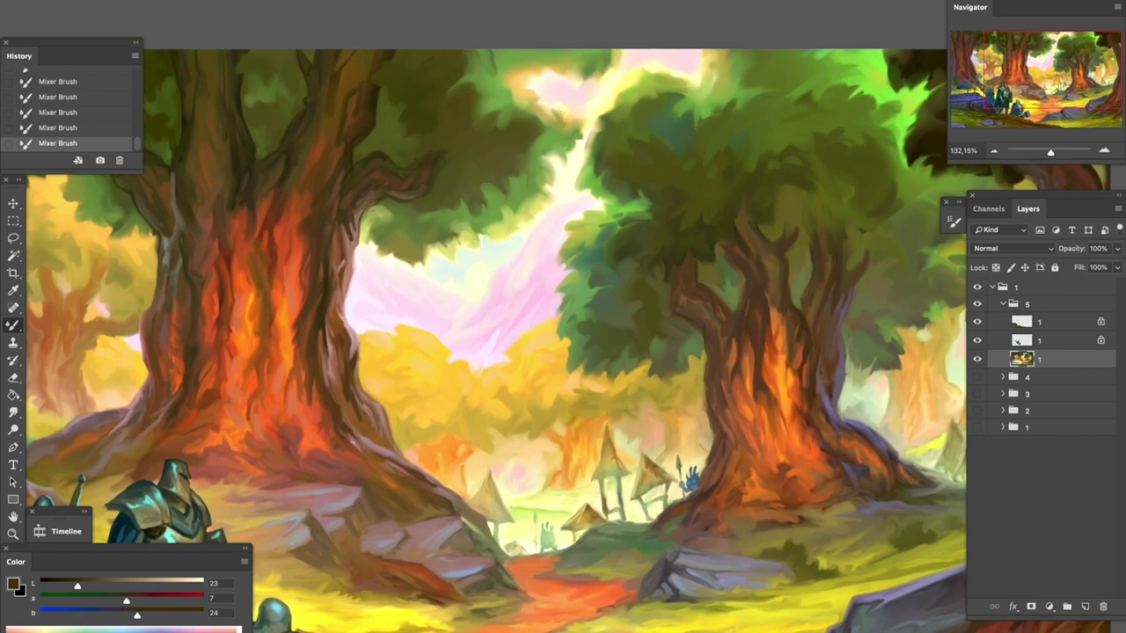
{"action": "scroll", "coordinate": [484, 316], "scroll_direction": "up", "scroll_amount": 3}
{"action": "scroll", "coordinate": [483, 317], "scroll_direction": "left", "scroll_amount": 3}
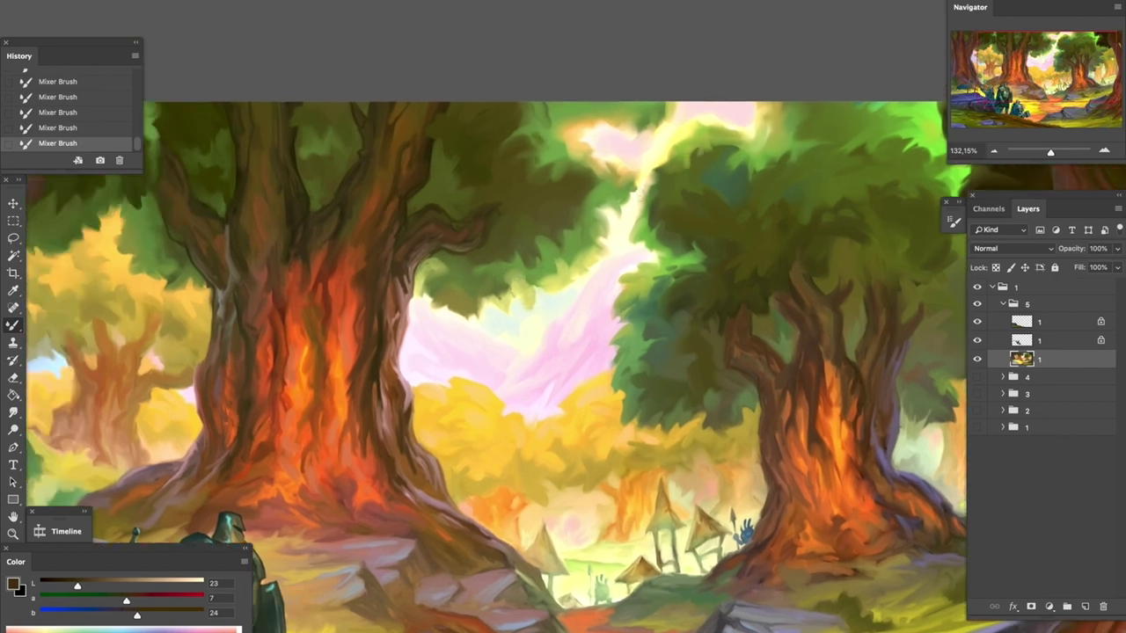
{"action": "scroll", "coordinate": [483, 316], "scroll_direction": "down", "scroll_amount": 4}
{"action": "scroll", "coordinate": [483, 316], "scroll_direction": "right", "scroll_amount": 3}
{"action": "scroll", "coordinate": [483, 316], "scroll_direction": "down", "scroll_amount": 5}
{"action": "scroll", "coordinate": [484, 316], "scroll_direction": "right", "scroll_amount": 6}
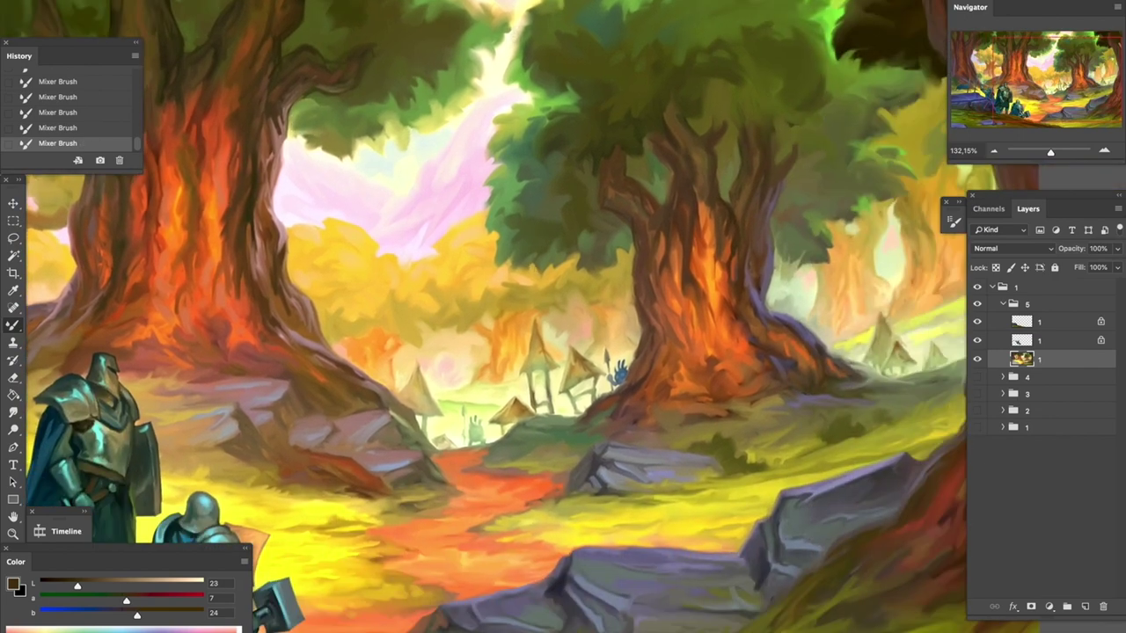
{"action": "scroll", "coordinate": [484, 317], "scroll_direction": "right", "scroll_amount": 6}
{"action": "scroll", "coordinate": [484, 316], "scroll_direction": "up", "scroll_amount": 3}
{"action": "scroll", "coordinate": [483, 316], "scroll_direction": "up", "scroll_amount": 2}
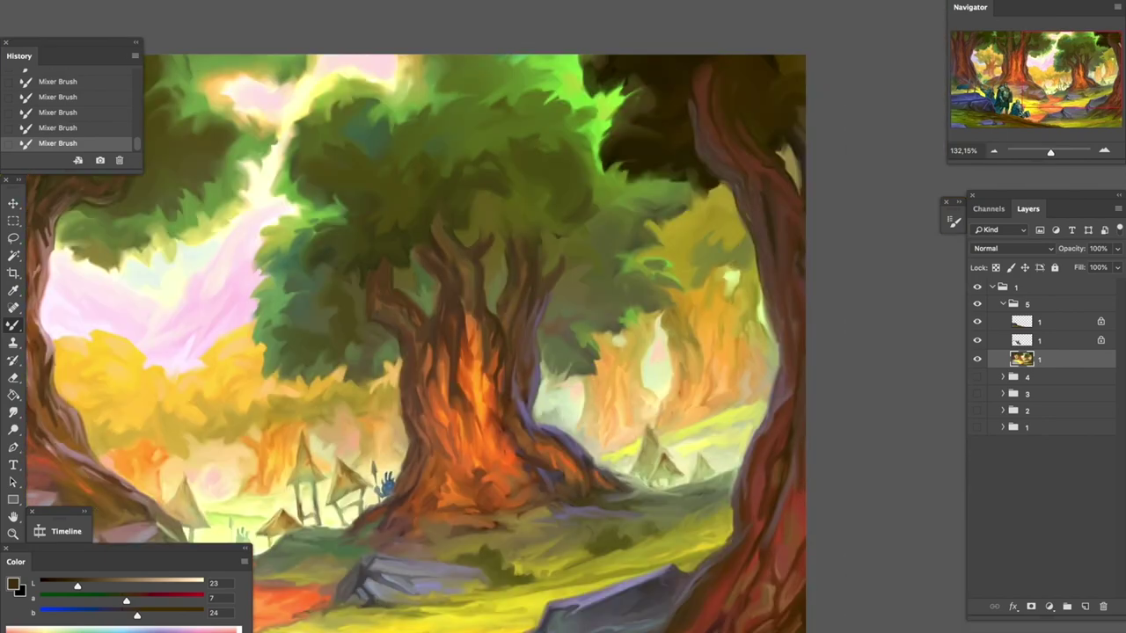
Pick a pale pink paint colour (L 96, a 7, b -5) and touch up the bright background around the village
{"action": "scroll", "coordinate": [484, 317], "scroll_direction": "left", "scroll_amount": 3}
{"action": "scroll", "coordinate": [484, 317], "scroll_direction": "up", "scroll_amount": 2}
{"action": "scroll", "coordinate": [483, 317], "scroll_direction": "down", "scroll_amount": 5}
{"action": "left_click", "coordinate": [13, 584]}
{"action": "left_click", "coordinate": [1030, 377]}
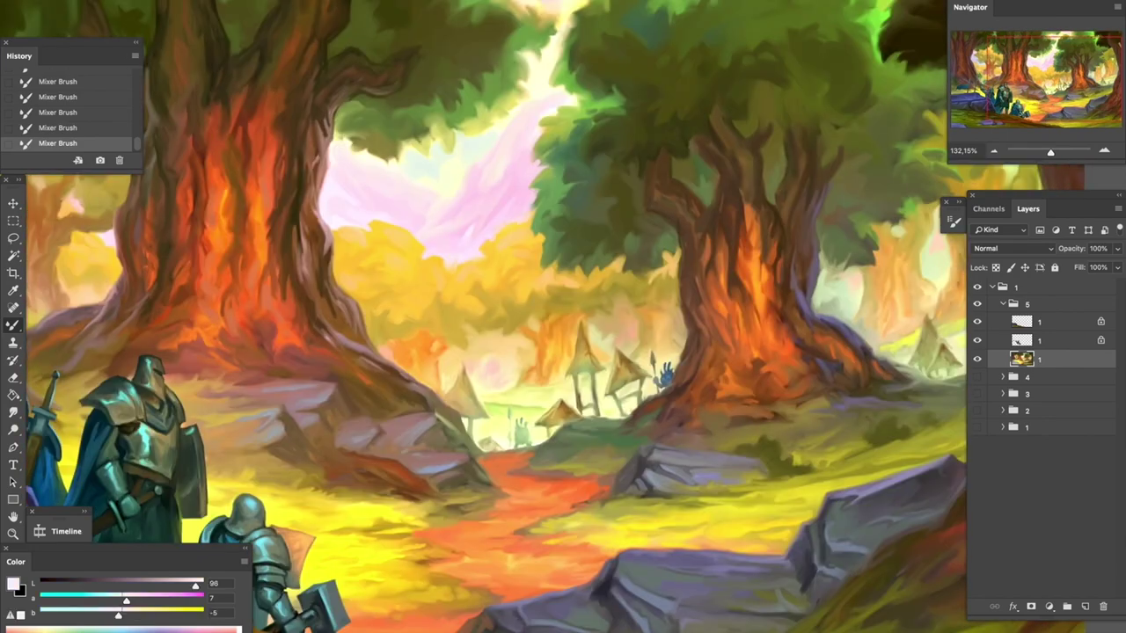
{"action": "scroll", "coordinate": [484, 317], "scroll_direction": "down", "scroll_amount": 3}
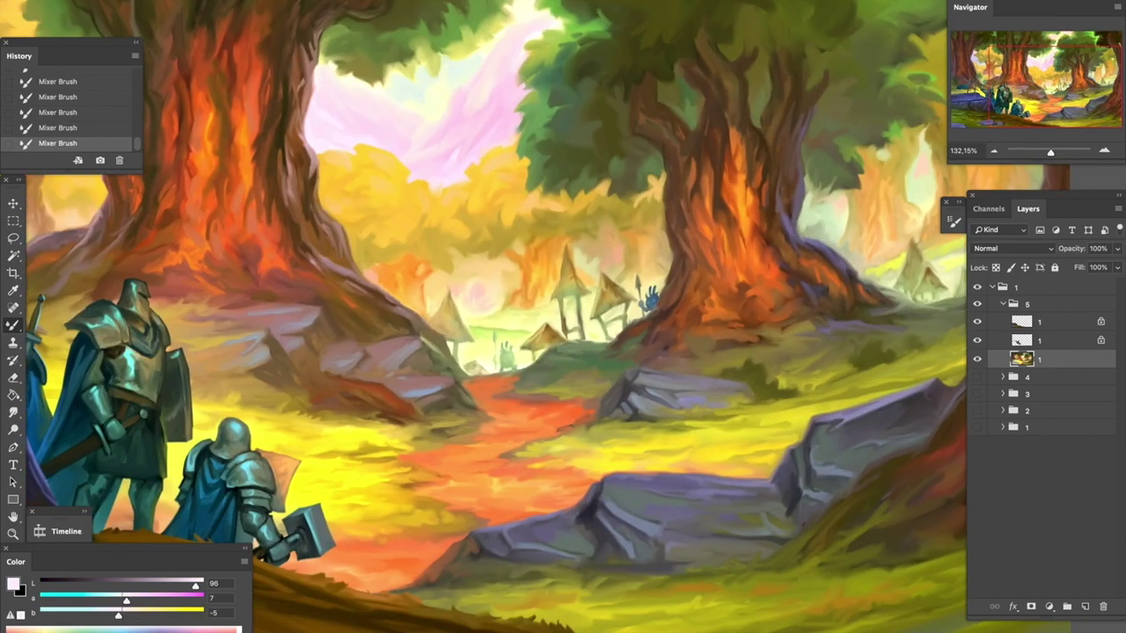
{"action": "scroll", "coordinate": [484, 317], "scroll_direction": "down", "scroll_amount": 4}
{"action": "scroll", "coordinate": [483, 317], "scroll_direction": "right", "scroll_amount": 4}
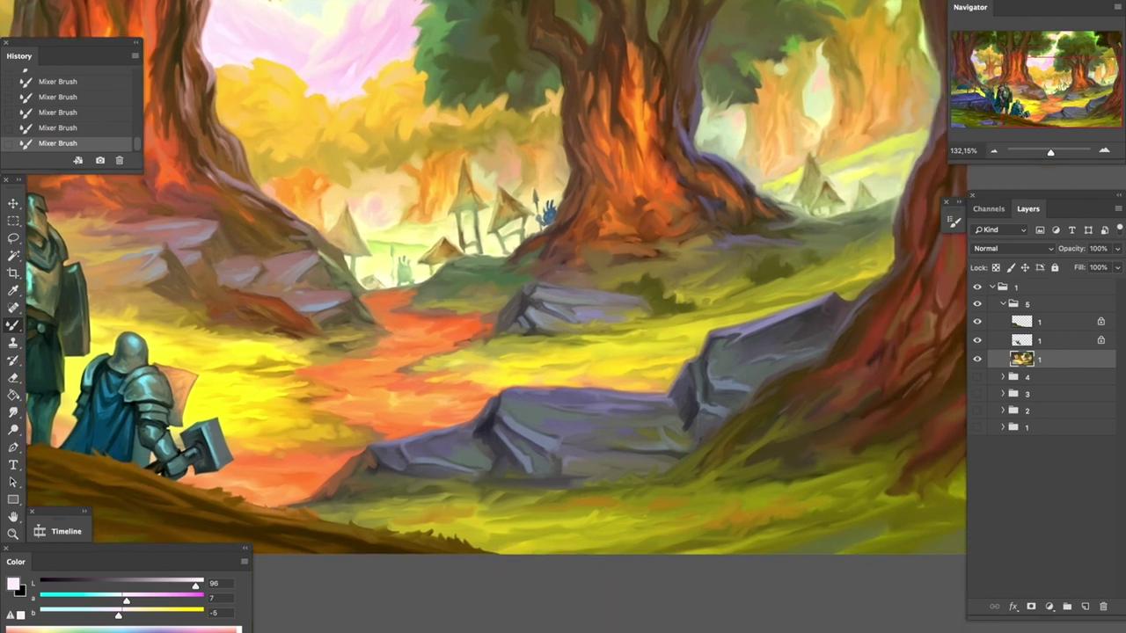
Sample a light yellow (L 95, a -12, b 71) and brighten the sunlit slope behind the distant huts
{"action": "scroll", "coordinate": [484, 316], "scroll_direction": "up", "scroll_amount": 2}
{"action": "scroll", "coordinate": [484, 316], "scroll_direction": "right", "scroll_amount": 2}
{"action": "left_click", "coordinate": [826, 204], "text": "alt"}
{"action": "scroll", "coordinate": [484, 316], "scroll_direction": "up", "scroll_amount": 3}
{"action": "scroll", "coordinate": [484, 316], "scroll_direction": "right", "scroll_amount": 1}
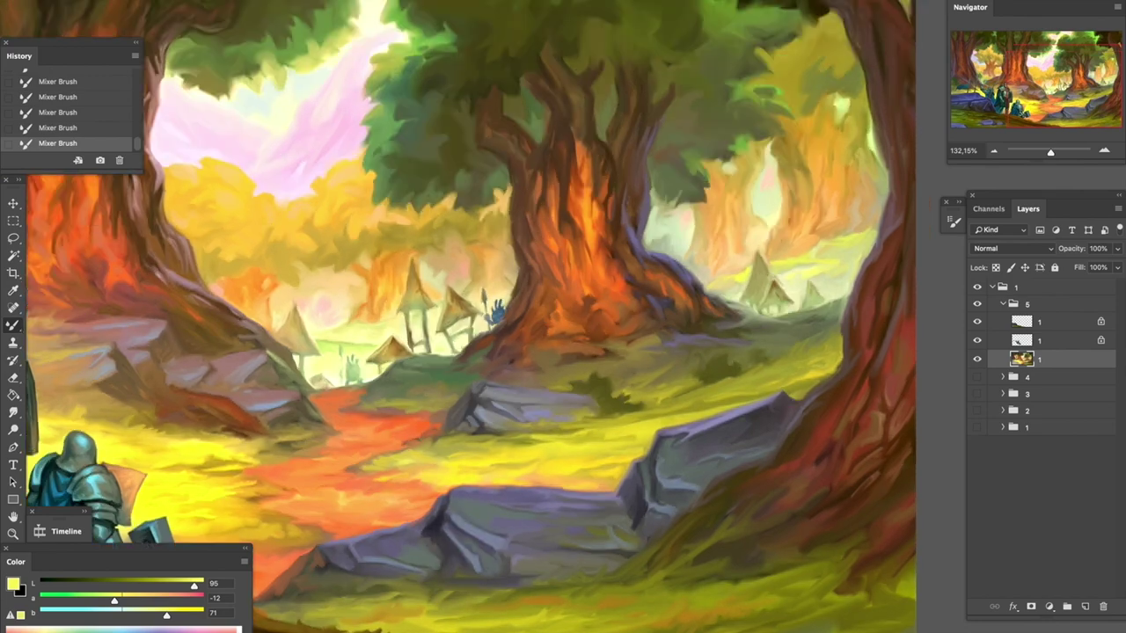
{"action": "scroll", "coordinate": [484, 317], "scroll_direction": "up", "scroll_amount": 1}
{"action": "scroll", "coordinate": [483, 317], "scroll_direction": "left", "scroll_amount": 1}
{"action": "scroll", "coordinate": [484, 316], "scroll_direction": "up", "scroll_amount": 5}
{"action": "scroll", "coordinate": [483, 316], "scroll_direction": "right", "scroll_amount": 1}
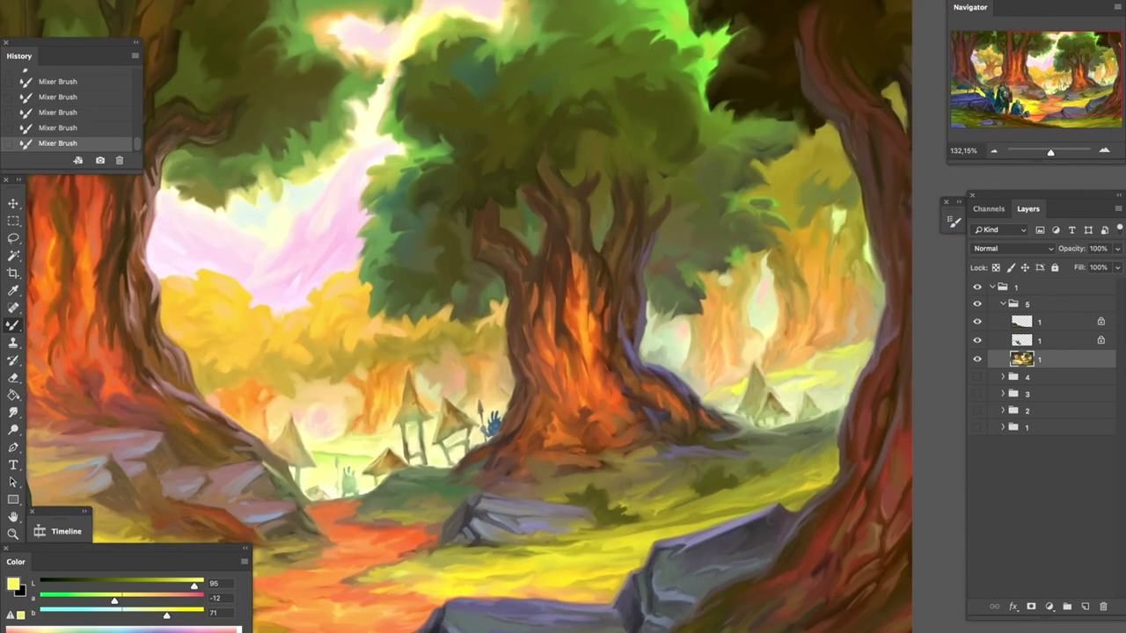
{"action": "scroll", "coordinate": [483, 317], "scroll_direction": "down", "scroll_amount": 6}
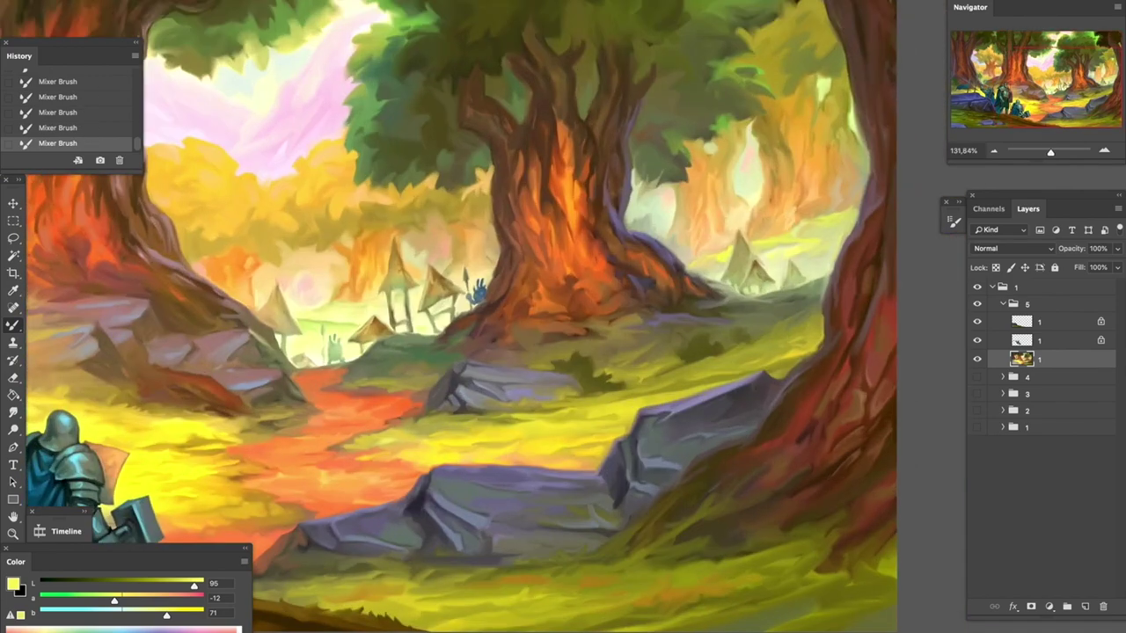
Sample a muted ochre (L 67, a 1, b 48), blend it into the background layer and save the painting
{"action": "scroll", "coordinate": [484, 316], "scroll_direction": "down", "scroll_amount": 4}
{"action": "scroll", "coordinate": [483, 316], "scroll_direction": "left", "scroll_amount": 12}
{"action": "left_click", "coordinate": [464, 301], "text": "alt"}
{"action": "scroll", "coordinate": [483, 275], "scroll_direction": "down", "scroll_amount": 2}
{"action": "scroll", "coordinate": [483, 275], "scroll_direction": "right", "scroll_amount": 1}
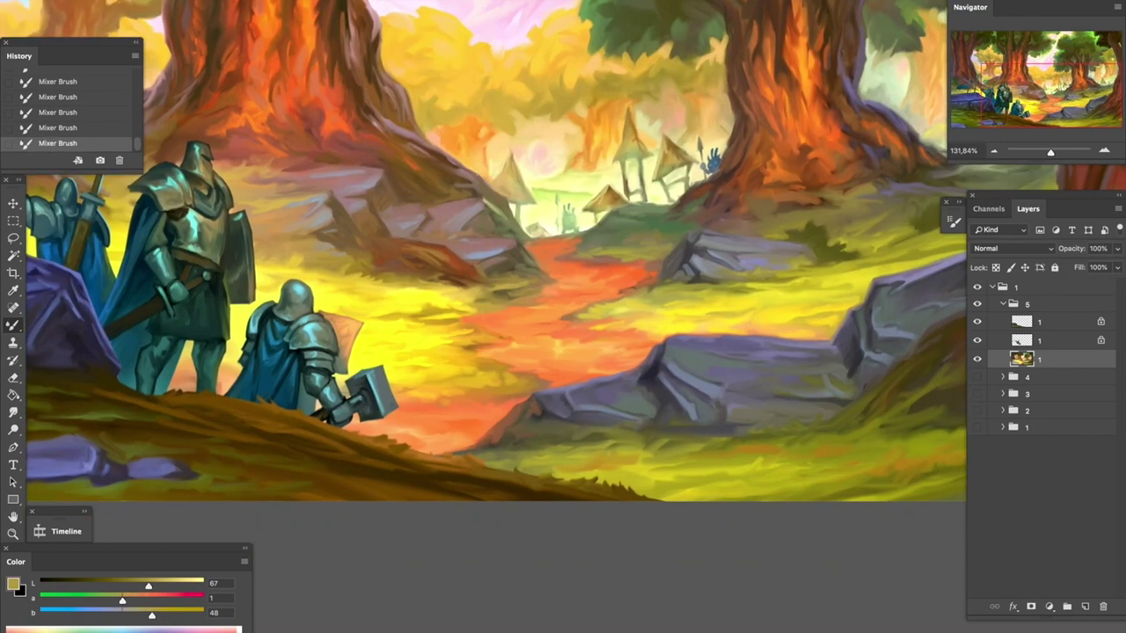
{"action": "key", "text": "ctrl+s"}
Refine the village tree and surrounding foliage with further ochre Mixer Brush strokes, and save the painting
{"action": "scroll", "coordinate": [483, 274], "scroll_direction": "down", "scroll_amount": 4}
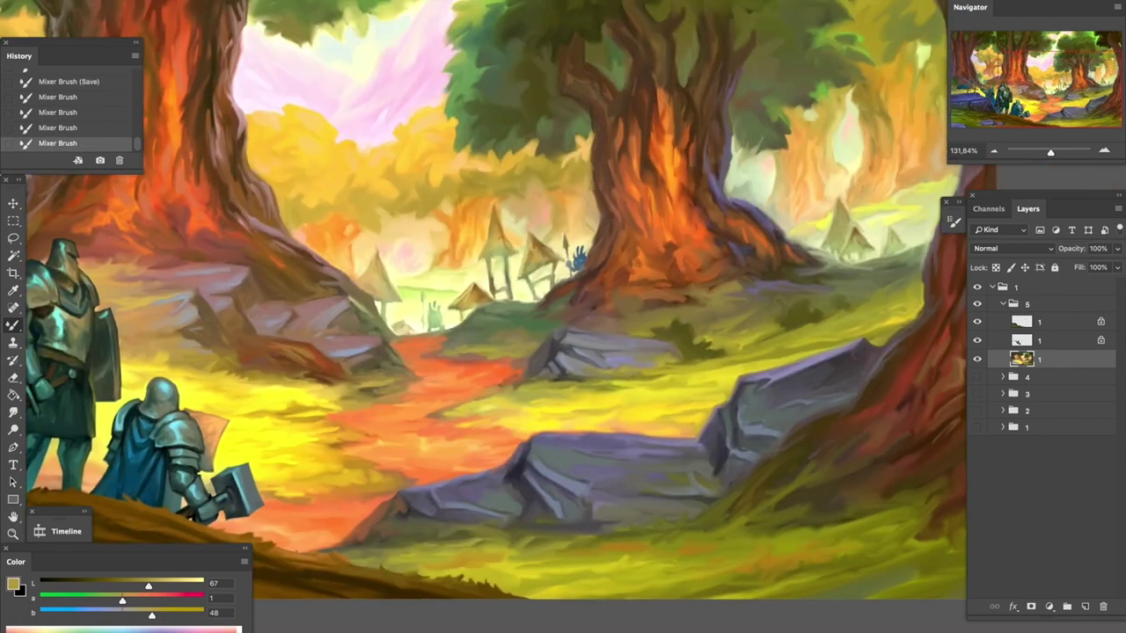
{"action": "scroll", "coordinate": [484, 275], "scroll_direction": "up", "scroll_amount": 3}
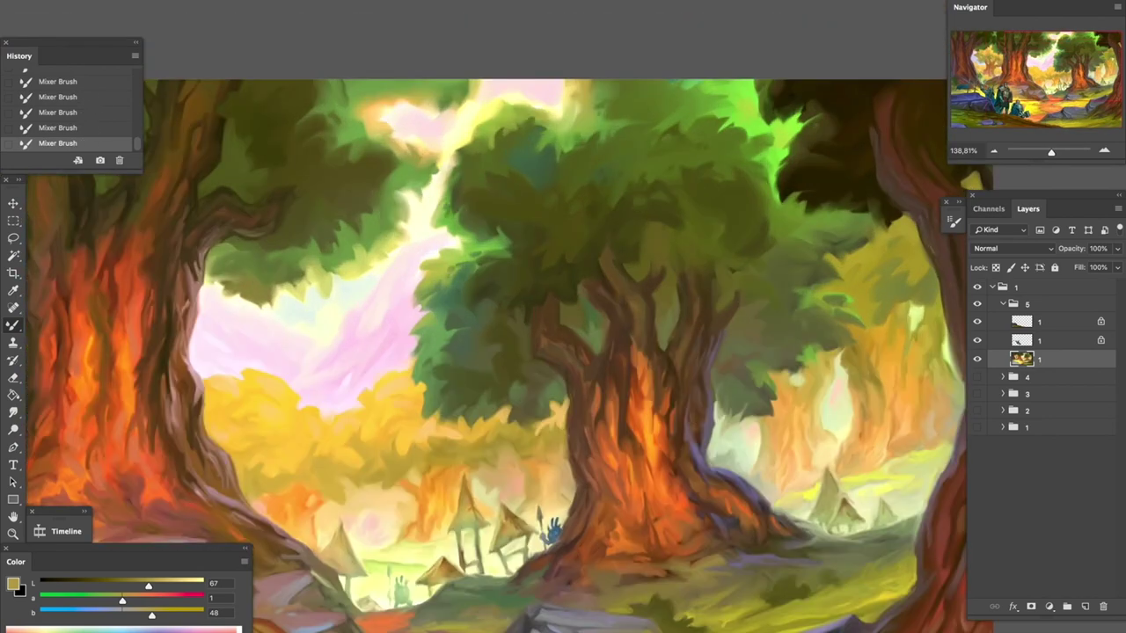
{"action": "scroll", "coordinate": [484, 275], "scroll_direction": "down", "scroll_amount": 5}
{"action": "scroll", "coordinate": [483, 274], "scroll_direction": "left", "scroll_amount": 8}
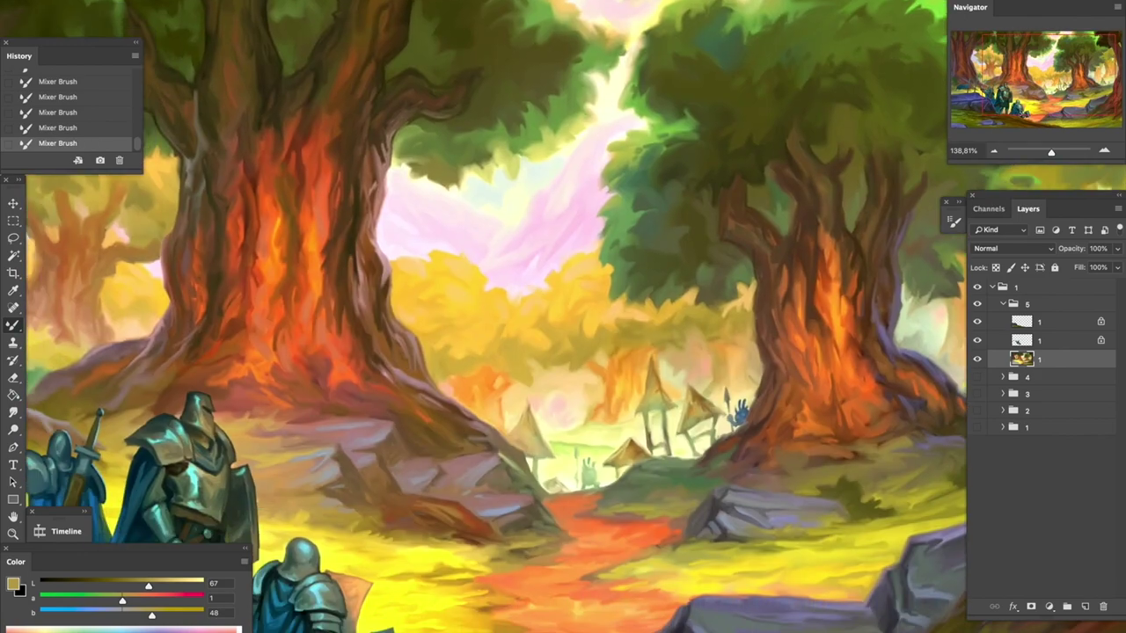
{"action": "key", "text": "ctrl+s"}
Define the village tree's upper branches with dark brown and light beige strokes, and save the painting
{"action": "scroll", "coordinate": [484, 274], "scroll_direction": "down", "scroll_amount": 4}
{"action": "scroll", "coordinate": [484, 274], "scroll_direction": "up", "scroll_amount": 3}
{"action": "scroll", "coordinate": [563, 351], "scroll_direction": "up", "scroll_amount": 1}
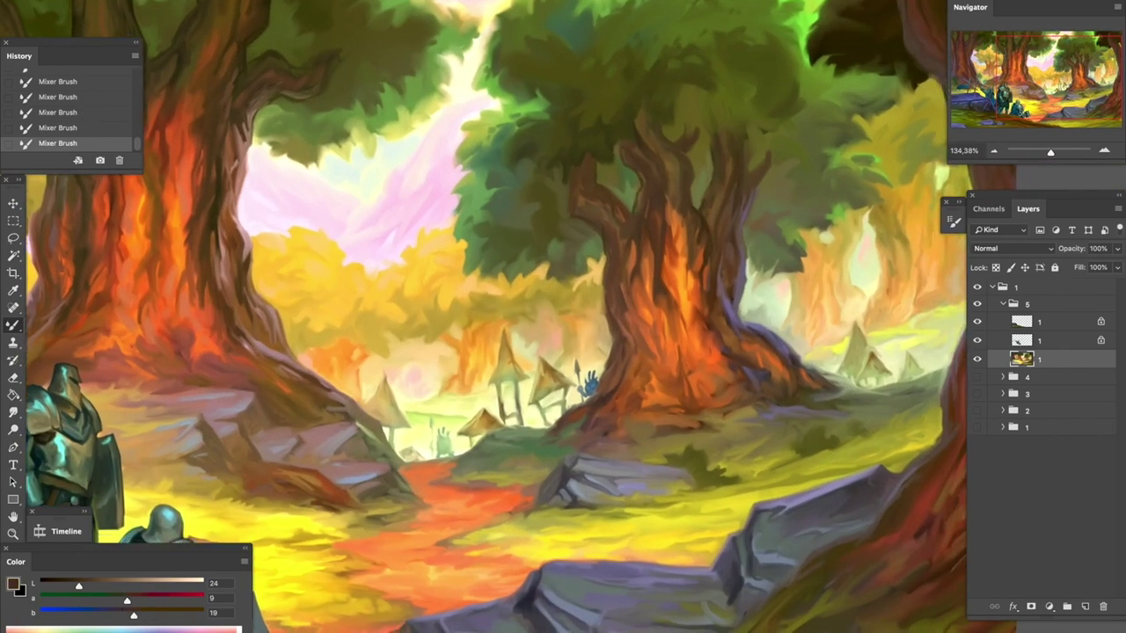
{"action": "left_click", "coordinate": [14, 584]}
{"action": "key", "text": "Return"}
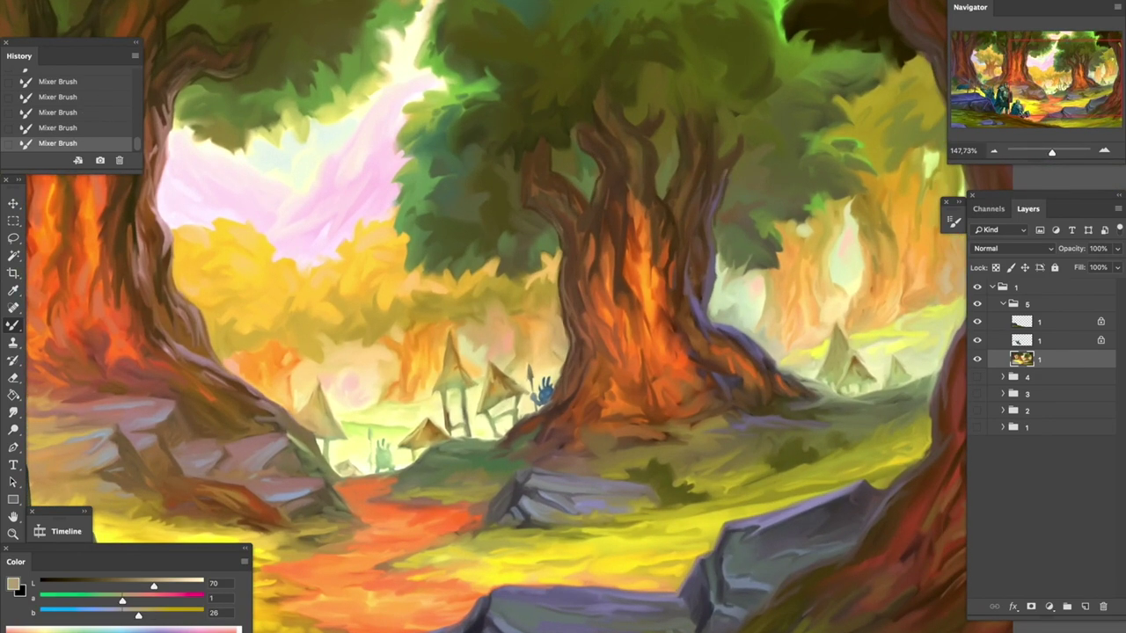
{"action": "scroll", "coordinate": [507, 317], "scroll_direction": "down", "scroll_amount": 1}
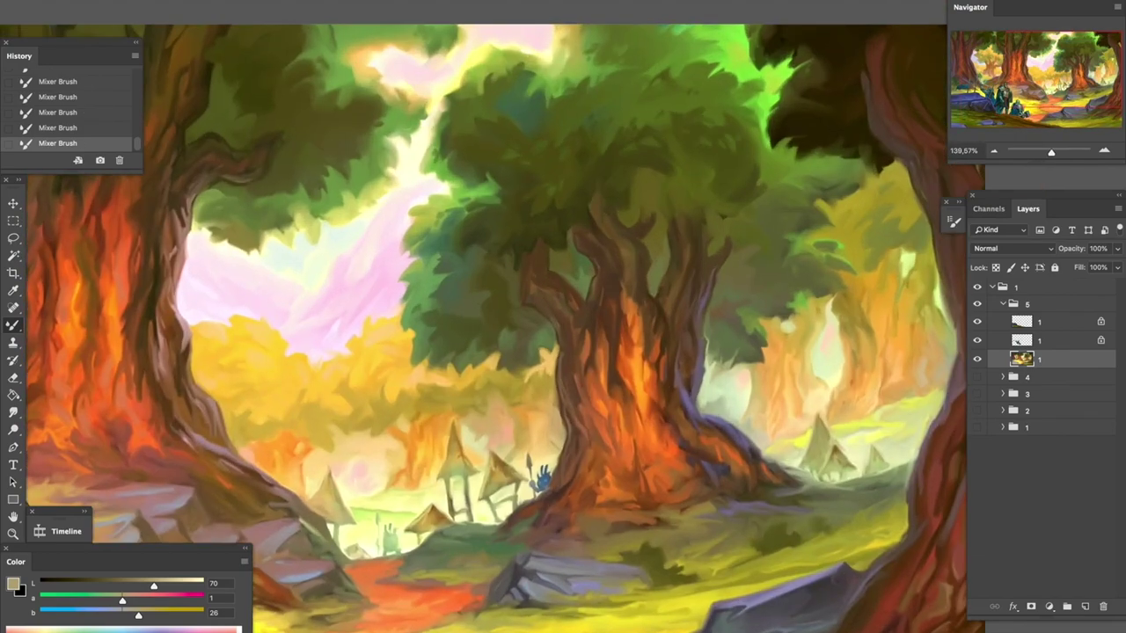
{"action": "scroll", "coordinate": [493, 325], "scroll_direction": "left", "scroll_amount": 3}
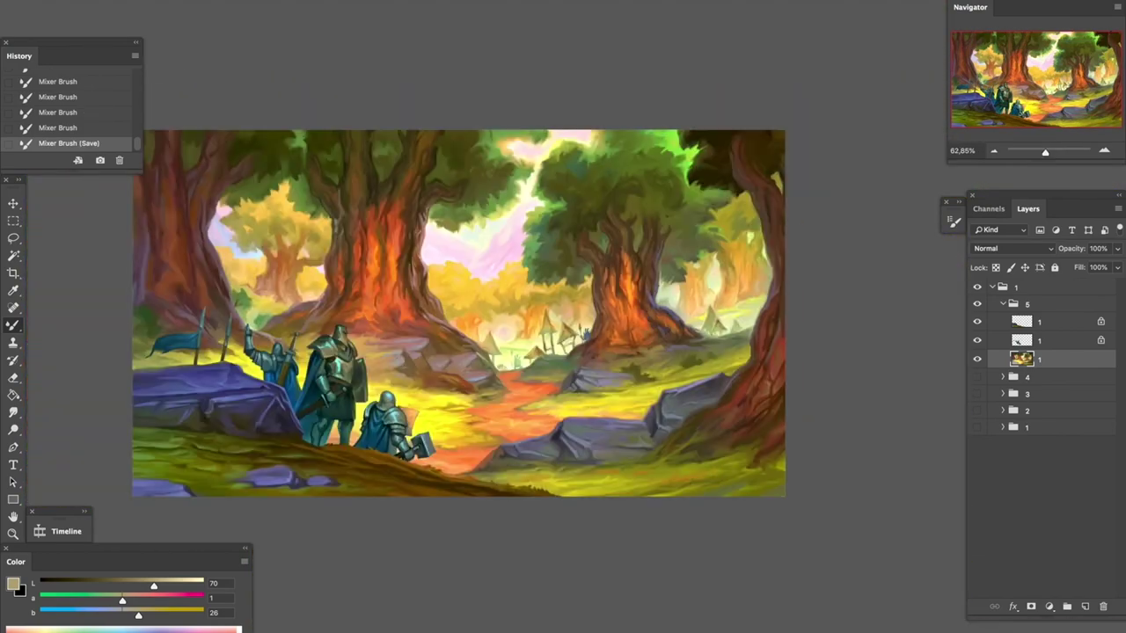
Refine the village tree's roots and the grassy ground around the distant huts in close-up, and save the painting
{"action": "scroll", "coordinate": [492, 334], "scroll_direction": "up", "scroll_amount": 3}
{"action": "scroll", "coordinate": [493, 317], "scroll_direction": "up", "scroll_amount": 2}
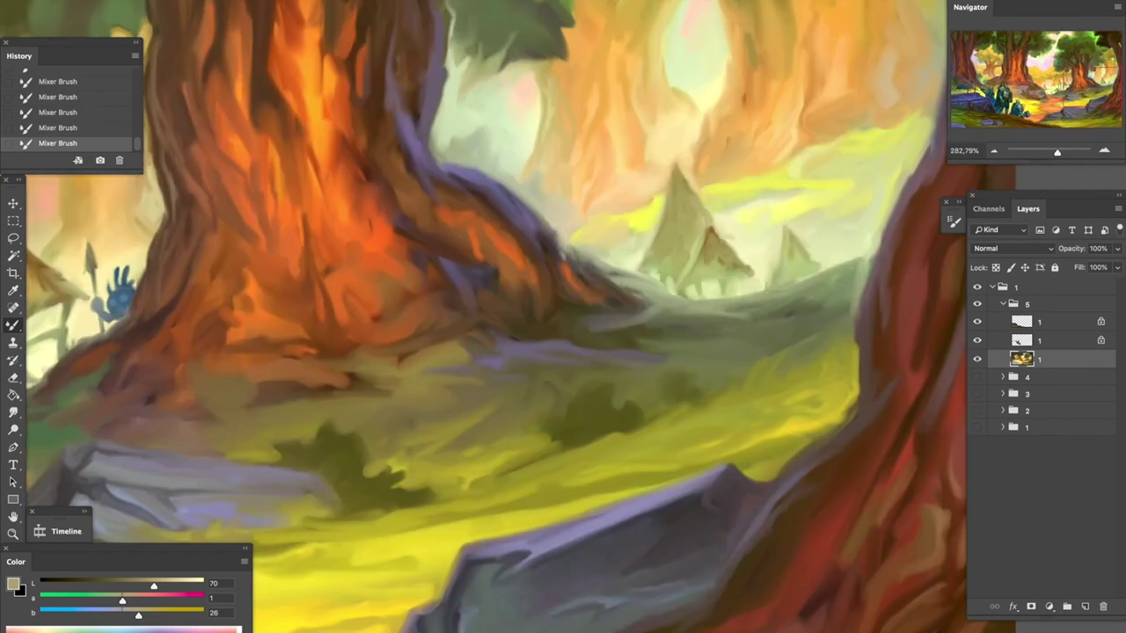
{"action": "scroll", "coordinate": [492, 317], "scroll_direction": "down", "scroll_amount": 3}
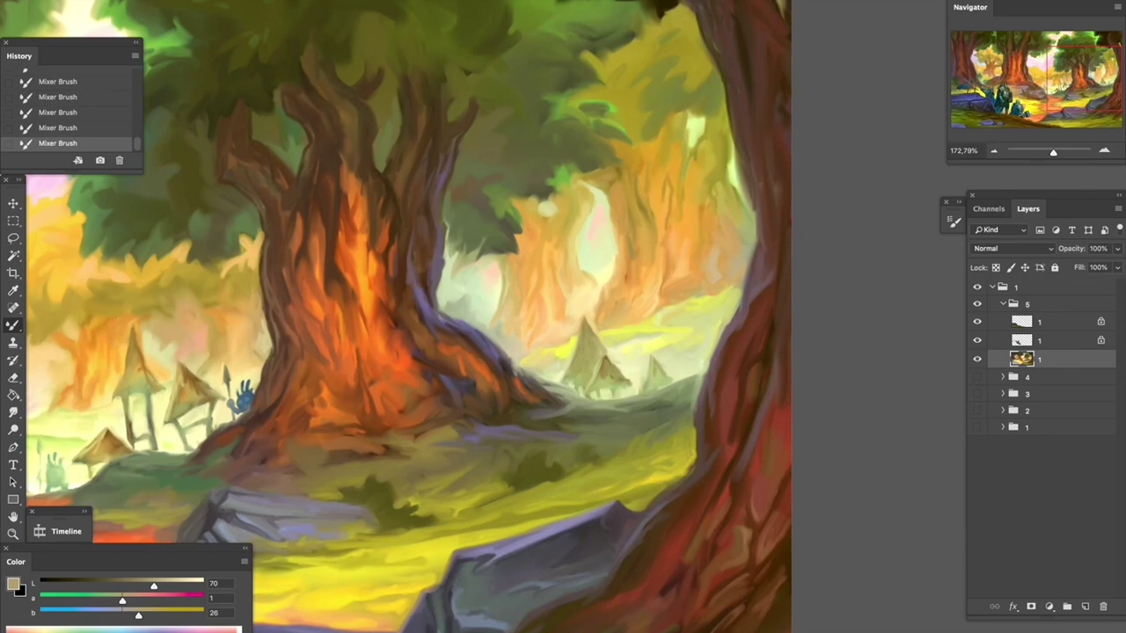
{"action": "scroll", "coordinate": [492, 317], "scroll_direction": "left", "scroll_amount": 5}
{"action": "scroll", "coordinate": [492, 317], "scroll_direction": "down", "scroll_amount": 2}
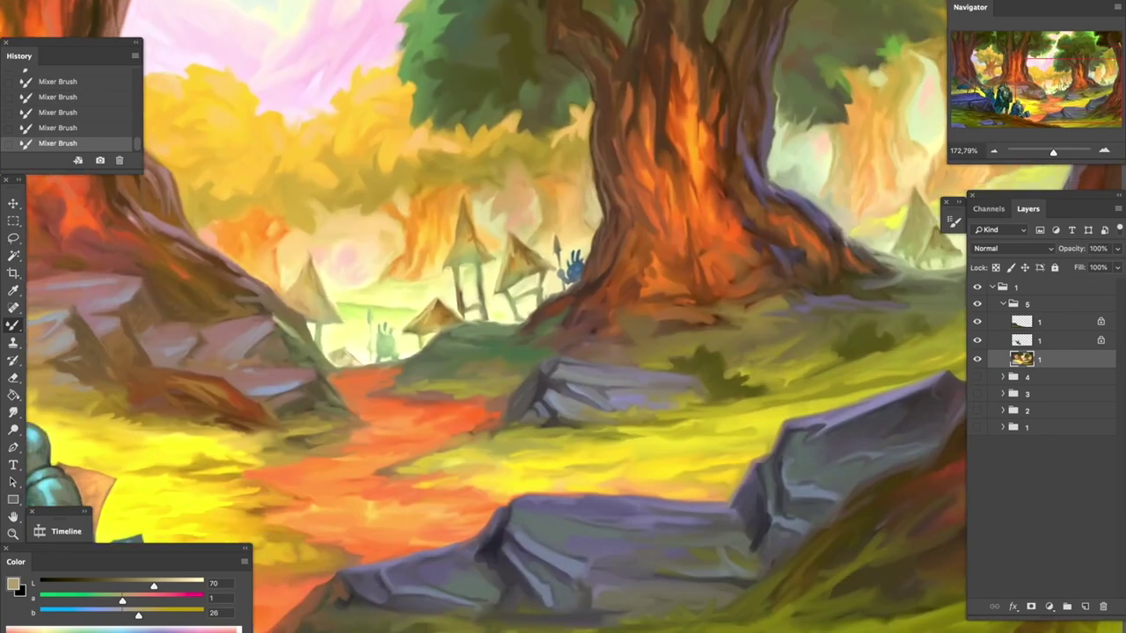
{"action": "scroll", "coordinate": [492, 317], "scroll_direction": "left", "scroll_amount": 3}
{"action": "scroll", "coordinate": [493, 317], "scroll_direction": "down", "scroll_amount": 3}
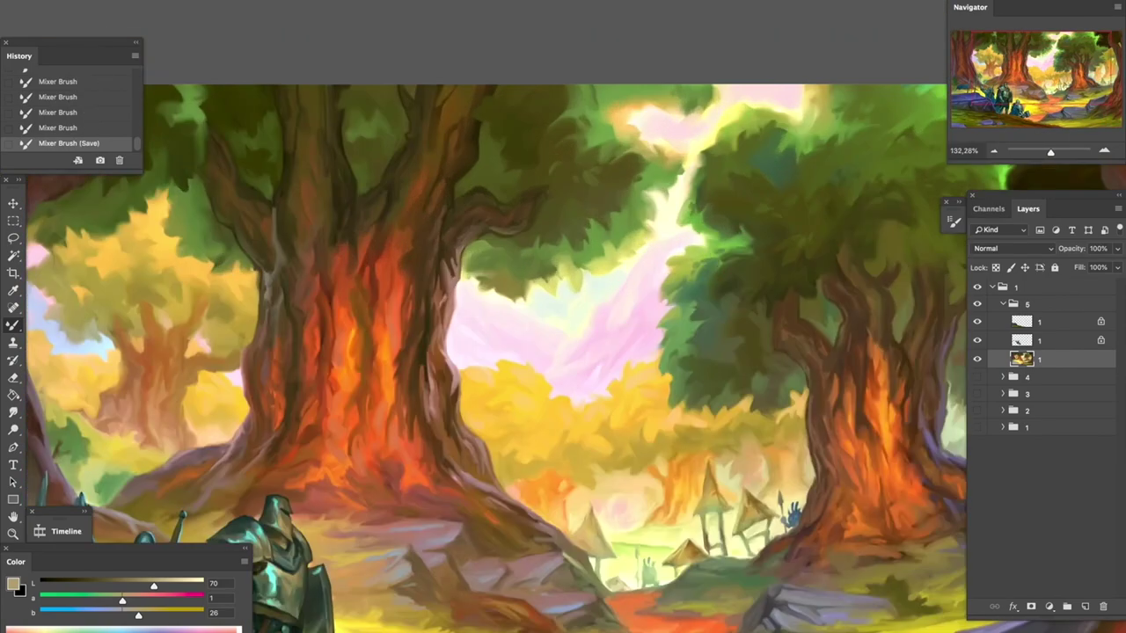
Paint dark bark cracks down the reddish trunk of the large tree behind the knights' spears and banner
{"action": "scroll", "coordinate": [492, 352], "scroll_direction": "left", "scroll_amount": 4}
{"action": "scroll", "coordinate": [493, 352], "scroll_direction": "up", "scroll_amount": 1}
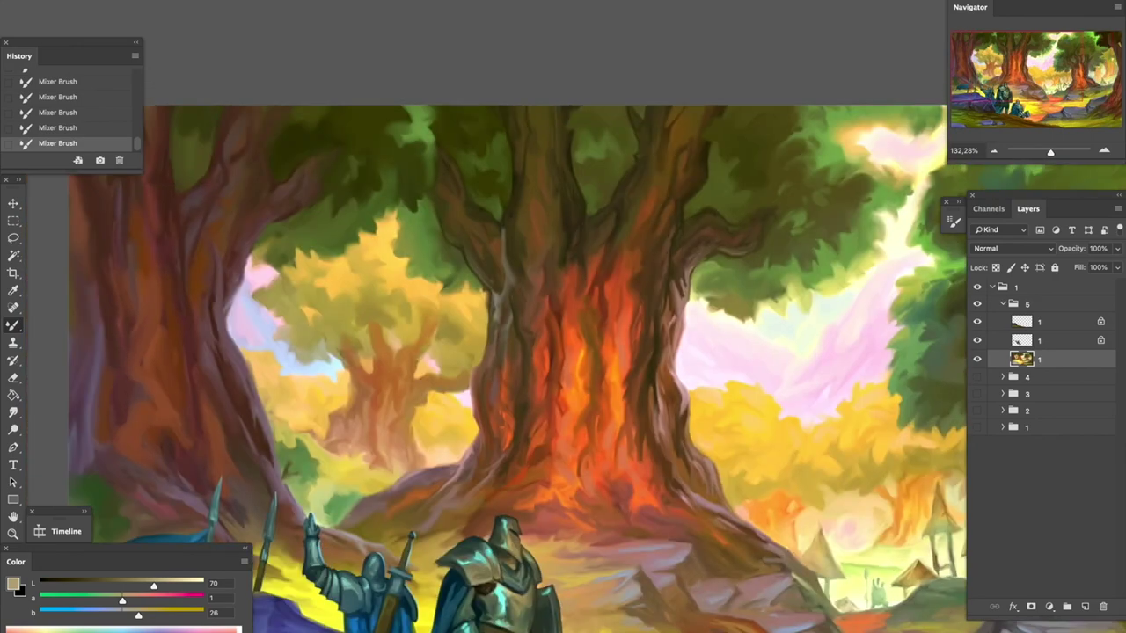
{"action": "scroll", "coordinate": [518, 352], "scroll_direction": "up", "scroll_amount": 2}
{"action": "scroll", "coordinate": [528, 352], "scroll_direction": "up", "scroll_amount": 2}
{"action": "scroll", "coordinate": [528, 352], "scroll_direction": "left", "scroll_amount": 1}
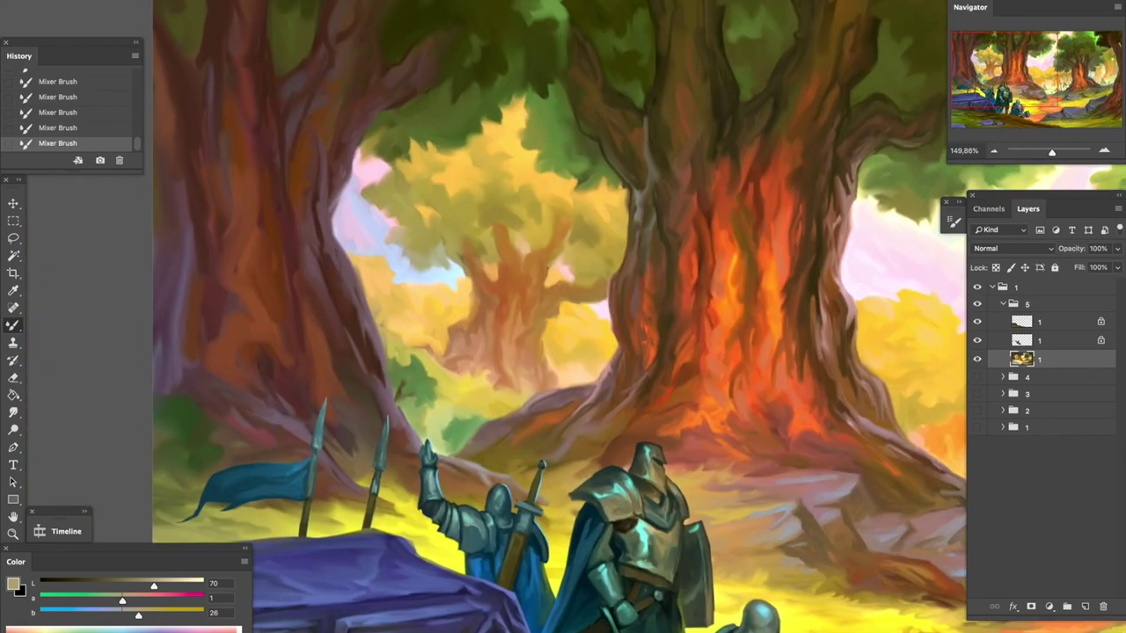
{"action": "left_click_drag", "start_coordinate": [322, 316], "coordinate": [327, 408]}
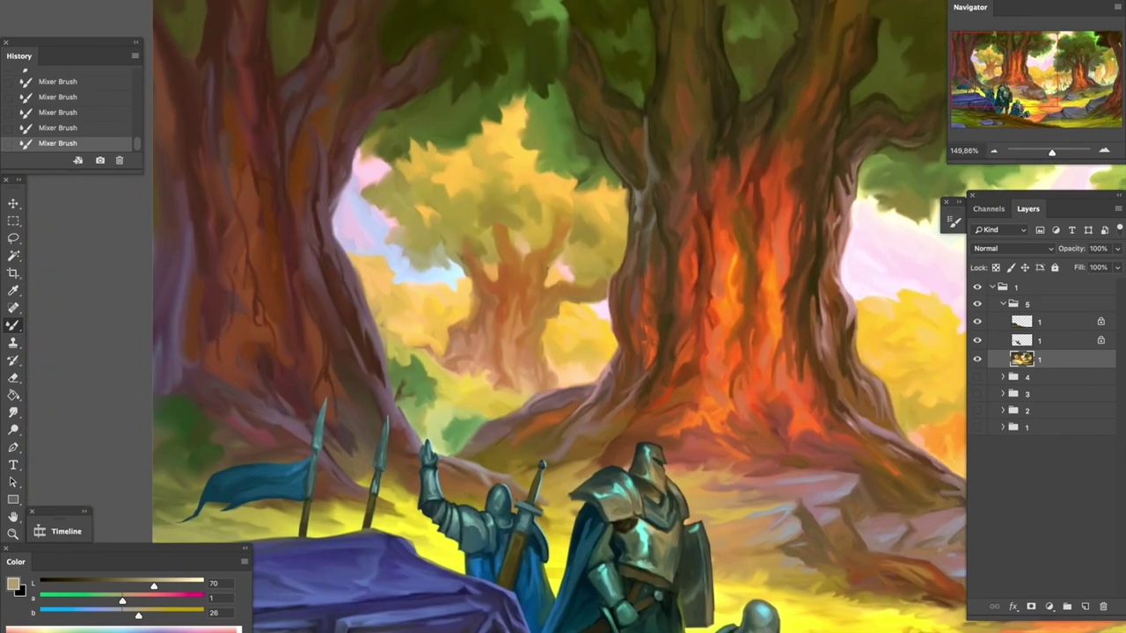
{"action": "scroll", "coordinate": [558, 316], "scroll_direction": "up", "scroll_amount": 2}
{"action": "scroll", "coordinate": [558, 317], "scroll_direction": "left", "scroll_amount": 1}
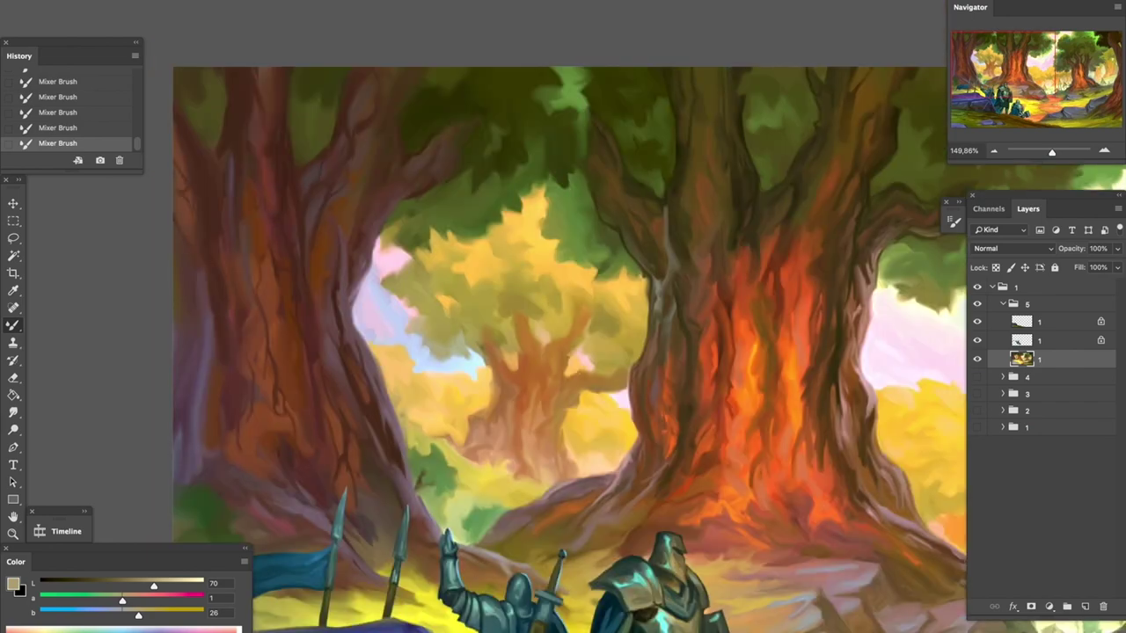
Touch up the large trees behind the knights with Mixer Brush strokes, and save the painting
{"action": "scroll", "coordinate": [553, 322], "scroll_direction": "down", "scroll_amount": 2}
{"action": "scroll", "coordinate": [554, 322], "scroll_direction": "right", "scroll_amount": 1}
{"action": "scroll", "coordinate": [558, 316], "scroll_direction": "down", "scroll_amount": 3}
{"action": "scroll", "coordinate": [558, 317], "scroll_direction": "right", "scroll_amount": 4}
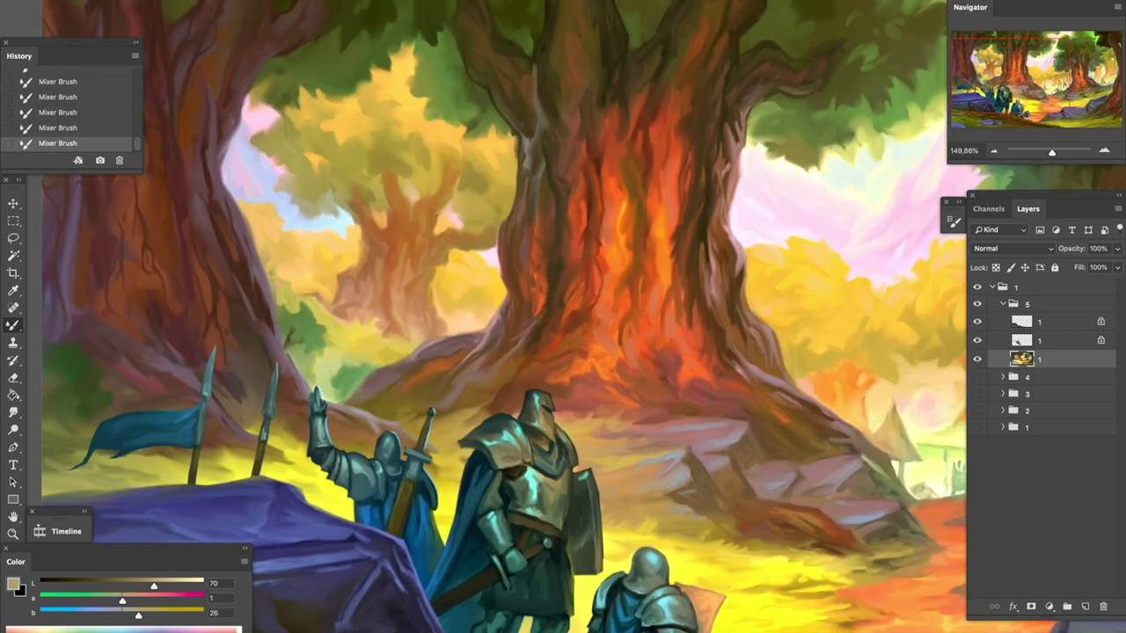
{"action": "scroll", "coordinate": [563, 317], "scroll_direction": "down", "scroll_amount": 1}
{"action": "scroll", "coordinate": [563, 317], "scroll_direction": "up", "scroll_amount": 3}
{"action": "scroll", "coordinate": [562, 316], "scroll_direction": "left", "scroll_amount": 3}
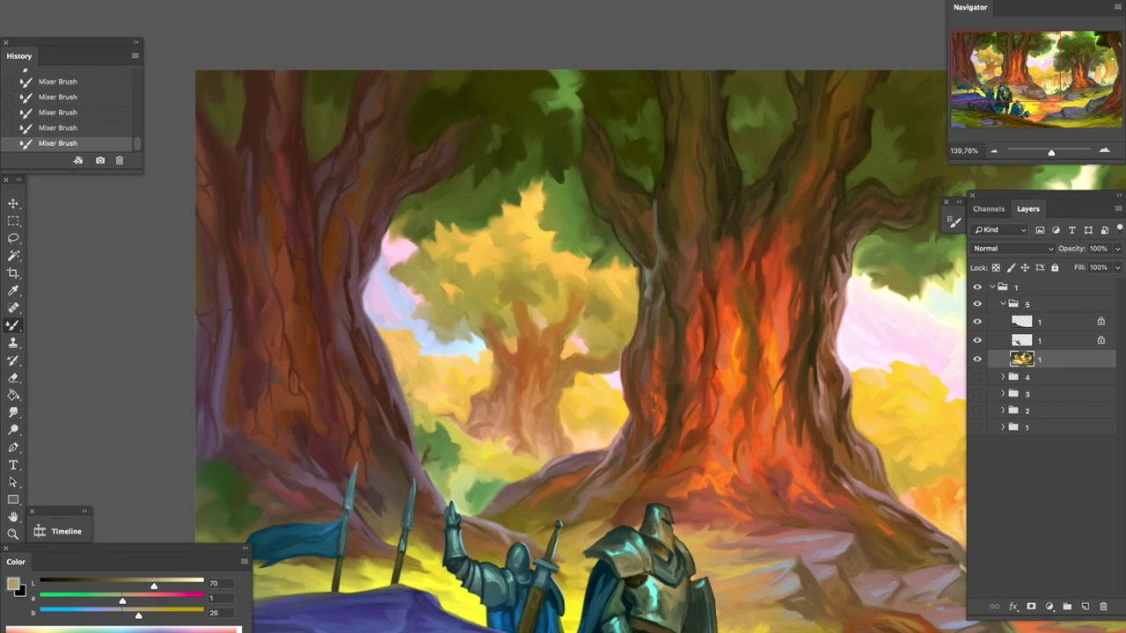
{"action": "scroll", "coordinate": [563, 316], "scroll_direction": "down", "scroll_amount": 5}
{"action": "scroll", "coordinate": [562, 316], "scroll_direction": "up", "scroll_amount": 5}
{"action": "scroll", "coordinate": [562, 316], "scroll_direction": "down", "scroll_amount": 2}
{"action": "scroll", "coordinate": [563, 316], "scroll_direction": "down", "scroll_amount": 4}
{"action": "scroll", "coordinate": [563, 317], "scroll_direction": "right", "scroll_amount": 3}
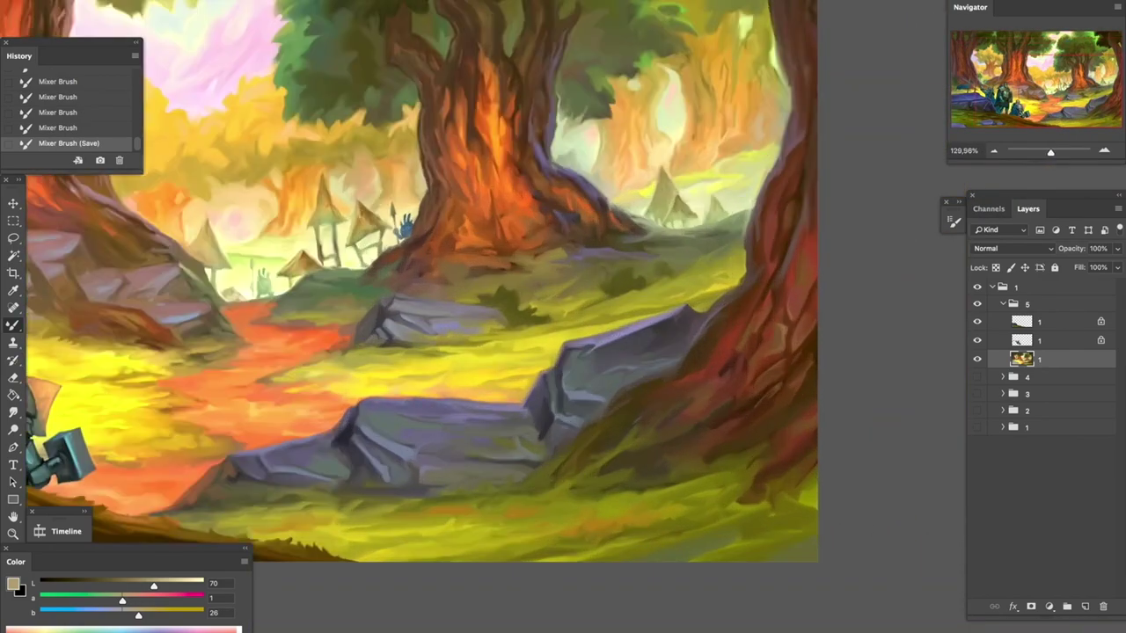
Refine the orange path, grey rocks and grass below the village tree with Mixer Brush strokes
{"action": "scroll", "coordinate": [422, 317], "scroll_direction": "up", "scroll_amount": 6}
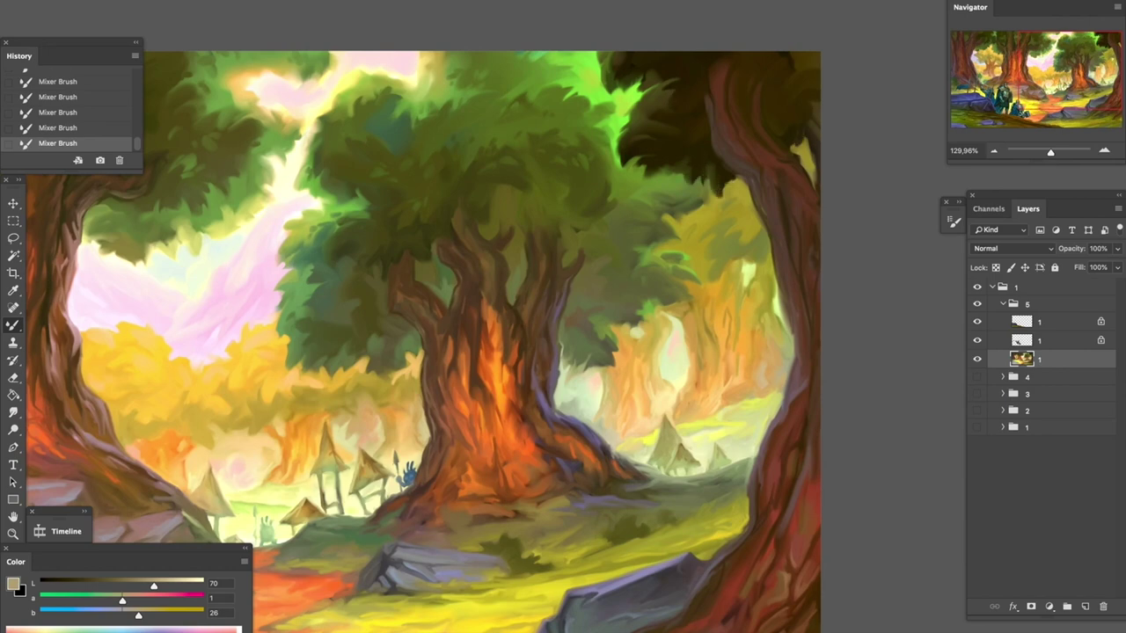
{"action": "scroll", "coordinate": [422, 317], "scroll_direction": "down", "scroll_amount": 7}
{"action": "scroll", "coordinate": [423, 317], "scroll_direction": "right", "scroll_amount": 1}
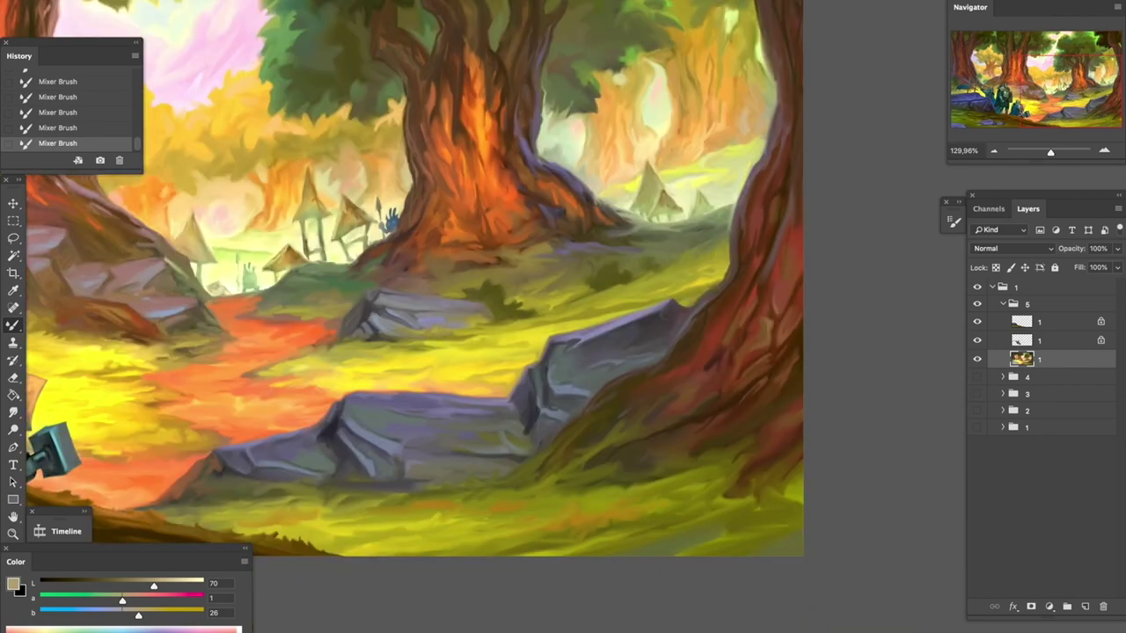
{"action": "scroll", "coordinate": [484, 263], "scroll_direction": "up", "scroll_amount": 3}
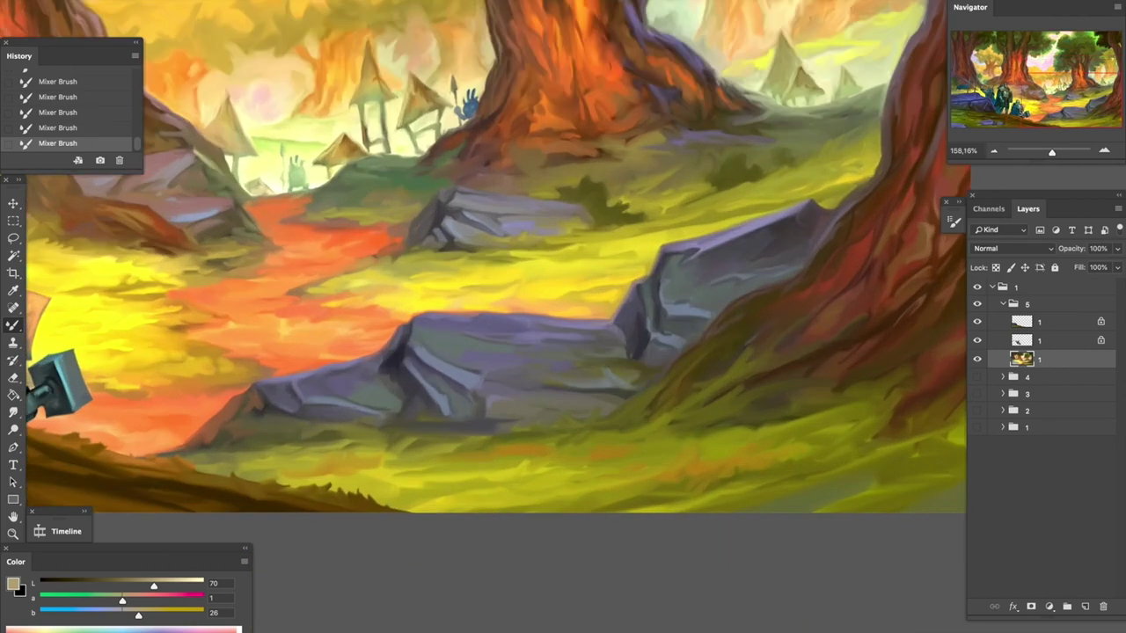
{"action": "scroll", "coordinate": [493, 263], "scroll_direction": "up", "scroll_amount": 2}
{"action": "scroll", "coordinate": [492, 264], "scroll_direction": "left", "scroll_amount": 3}
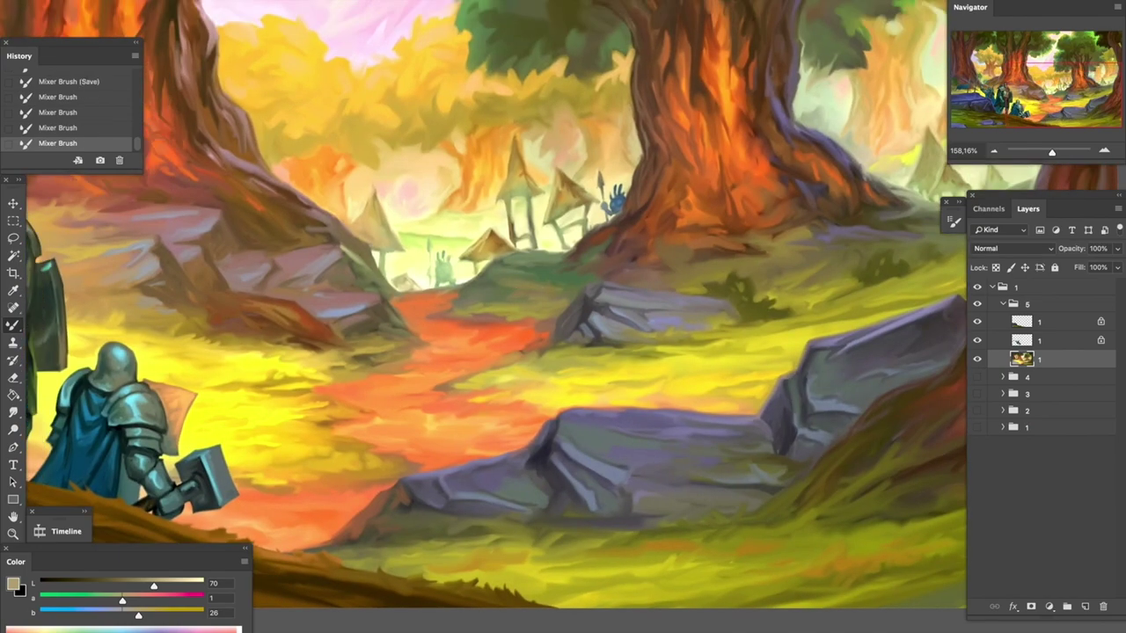
Show group 4, and refine the distant huts and reddish rocks along the path using dark brown (L 25, a 21, b 38)
{"action": "key", "text": "ctrl+0"}
{"action": "scroll", "coordinate": [506, 291], "scroll_direction": "up", "scroll_amount": 5}
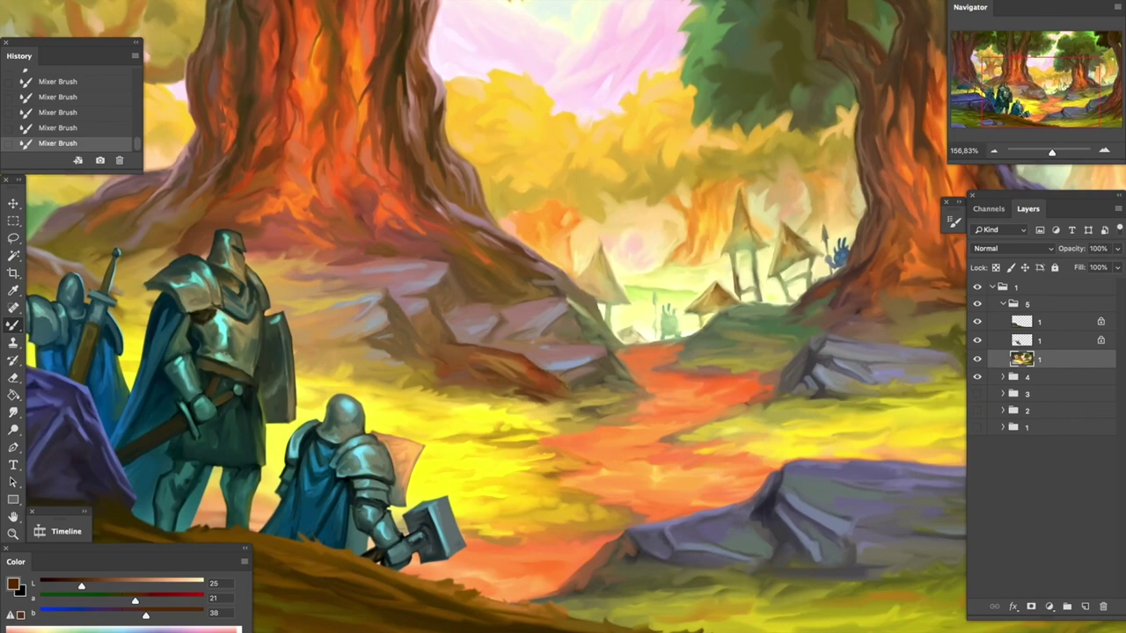
{"action": "scroll", "coordinate": [493, 299], "scroll_direction": "down", "scroll_amount": 3}
{"action": "scroll", "coordinate": [493, 299], "scroll_direction": "right", "scroll_amount": 4}
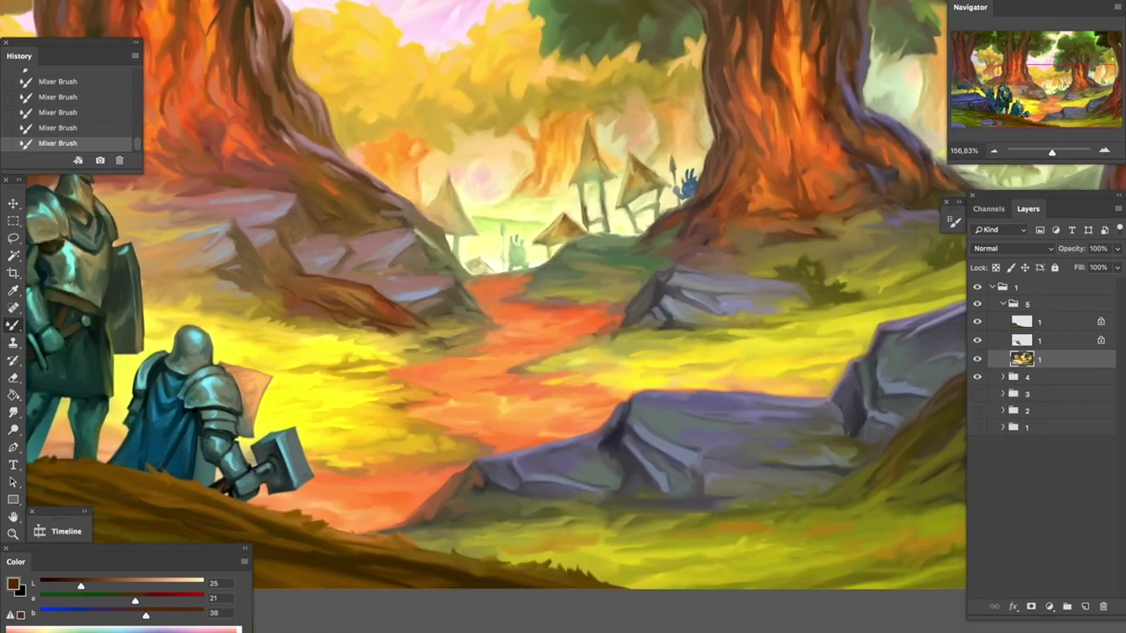
{"action": "scroll", "coordinate": [492, 299], "scroll_direction": "up", "scroll_amount": 3}
{"action": "scroll", "coordinate": [492, 299], "scroll_direction": "left", "scroll_amount": 2}
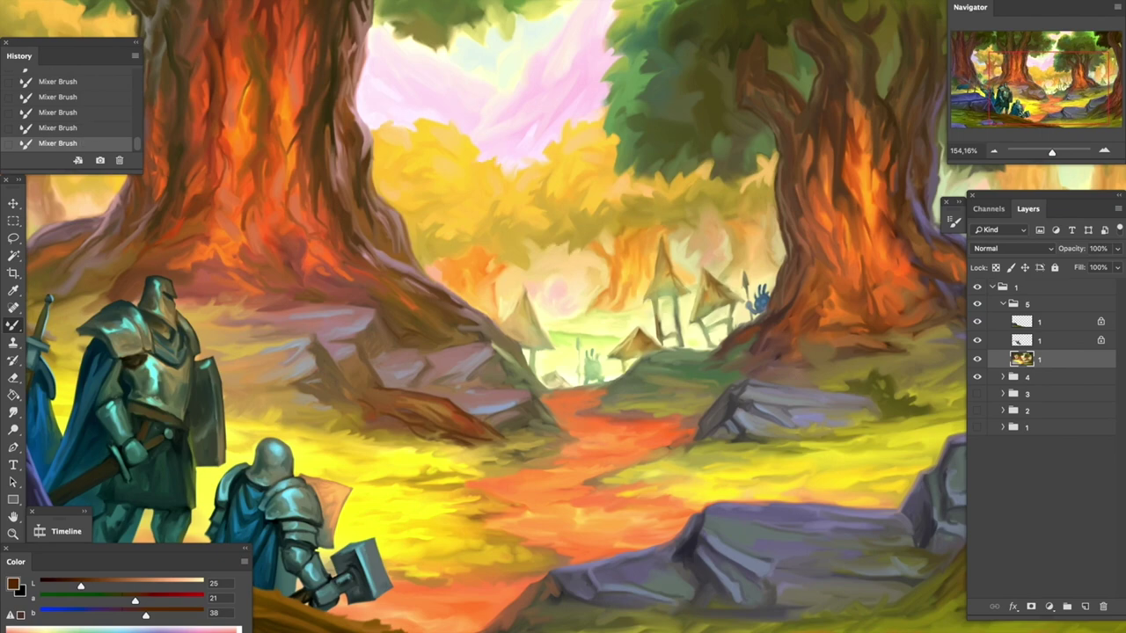
{"action": "scroll", "coordinate": [493, 316], "scroll_direction": "down", "scroll_amount": 2}
{"action": "scroll", "coordinate": [493, 316], "scroll_direction": "up", "scroll_amount": 2}
{"action": "scroll", "coordinate": [493, 316], "scroll_direction": "down", "scroll_amount": 2}
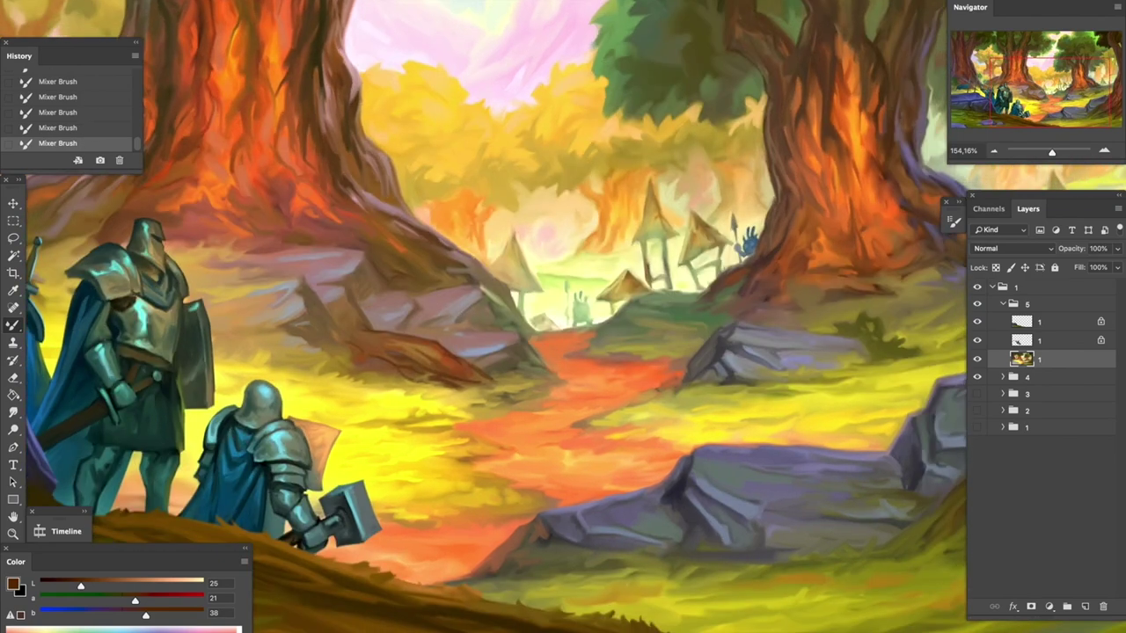
Touch up the roots and rocks around the glowing tree behind the knights, and save the painting
{"action": "scroll", "coordinate": [493, 317], "scroll_direction": "up", "scroll_amount": 5}
{"action": "scroll", "coordinate": [493, 316], "scroll_direction": "left", "scroll_amount": 2}
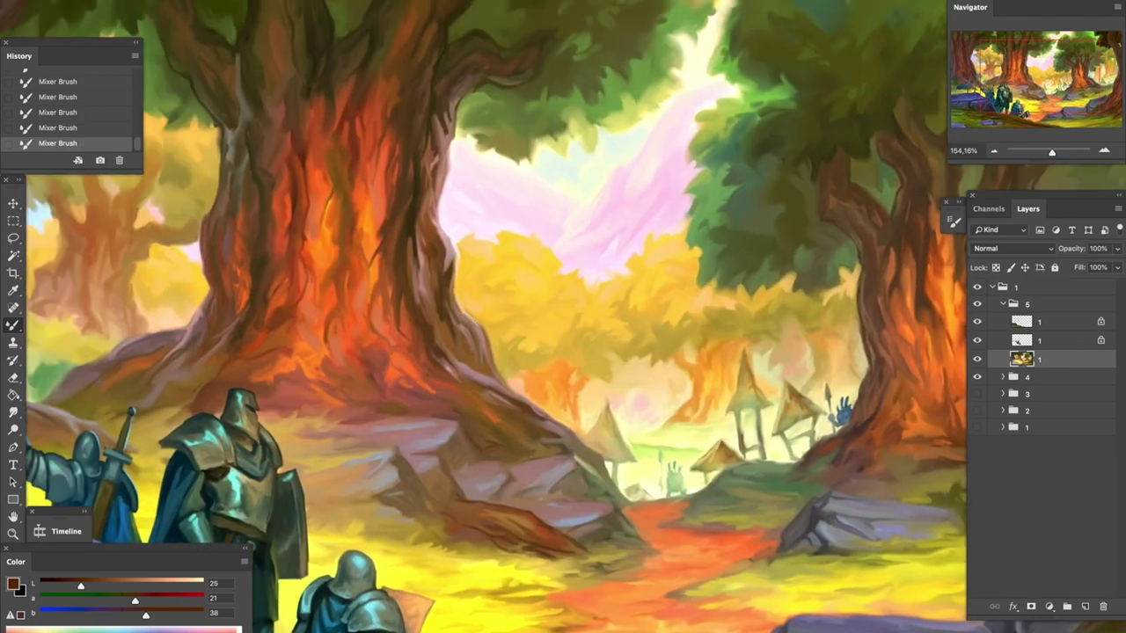
{"action": "scroll", "coordinate": [481, 334], "scroll_direction": "up", "scroll_amount": 3}
{"action": "scroll", "coordinate": [255, 324], "scroll_direction": "down", "scroll_amount": 4}
{"action": "scroll", "coordinate": [262, 320], "scroll_direction": "up", "scroll_amount": 4}
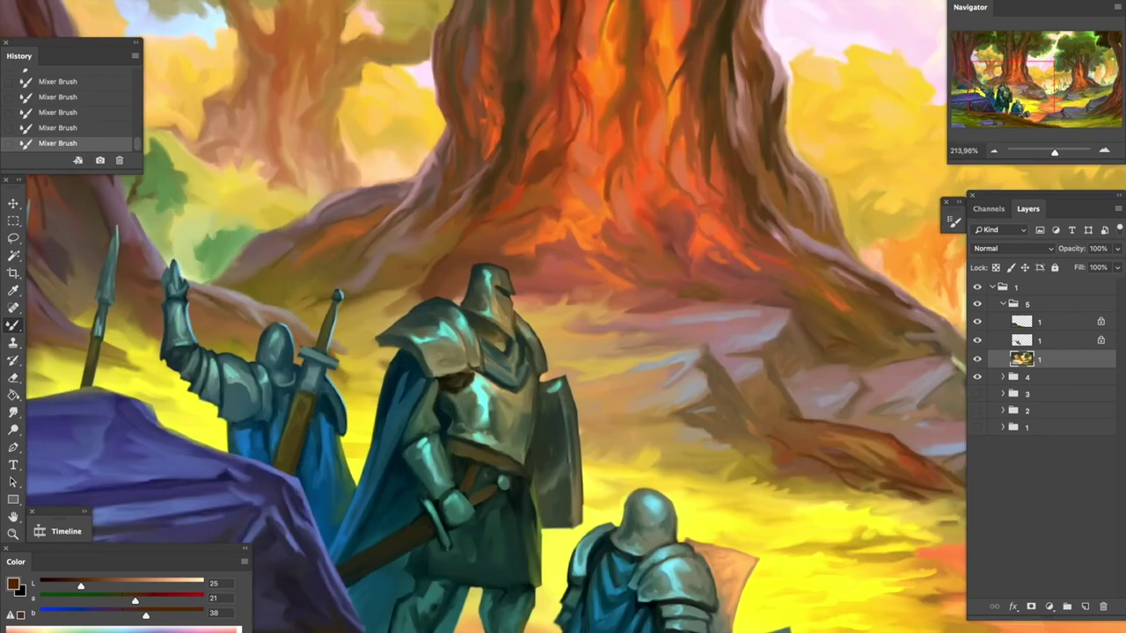
{"action": "scroll", "coordinate": [492, 317], "scroll_direction": "right", "scroll_amount": 5}
{"action": "key", "text": "ctrl+s"}
Paint a soft green bush beside the distant huts behind the village tree, using L 61, a -25, b 27
{"action": "scroll", "coordinate": [492, 317], "scroll_direction": "down", "scroll_amount": 5}
{"action": "scroll", "coordinate": [493, 317], "scroll_direction": "up", "scroll_amount": 5}
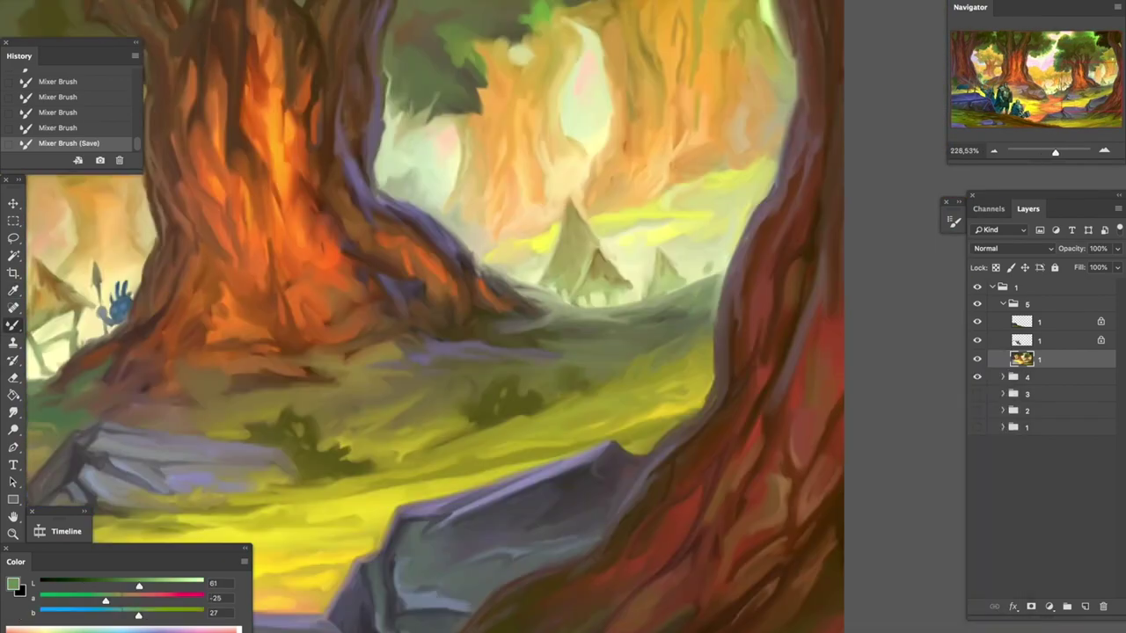
{"action": "scroll", "coordinate": [717, 255], "scroll_direction": "down", "scroll_amount": 2}
{"action": "scroll", "coordinate": [717, 255], "scroll_direction": "up", "scroll_amount": 1}
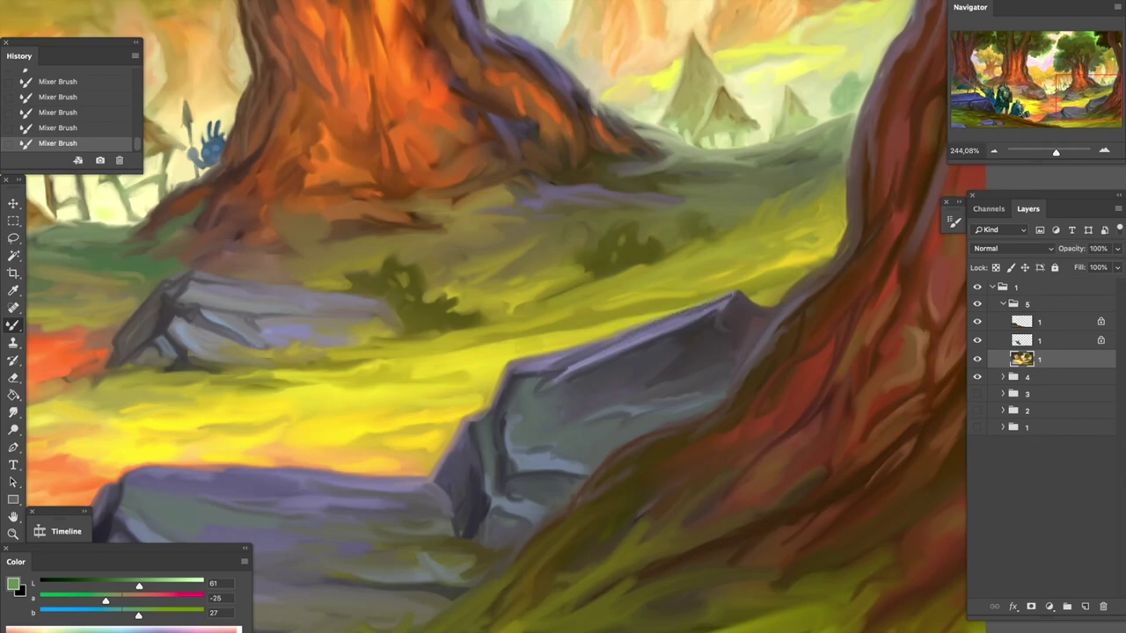
Refine the grey rocks beside the path with pale blue Mixer Brush strokes (L 67, a -1, b -21)
{"action": "scroll", "coordinate": [492, 317], "scroll_direction": "down", "scroll_amount": 3}
{"action": "scroll", "coordinate": [493, 317], "scroll_direction": "down", "scroll_amount": 2}
{"action": "left_click_drag", "start_coordinate": [722, 276], "coordinate": [795, 293]}
{"action": "scroll", "coordinate": [484, 220], "scroll_direction": "left", "scroll_amount": 3}
{"action": "left_click", "coordinate": [13, 583]}
{"action": "key", "text": "Escape"}
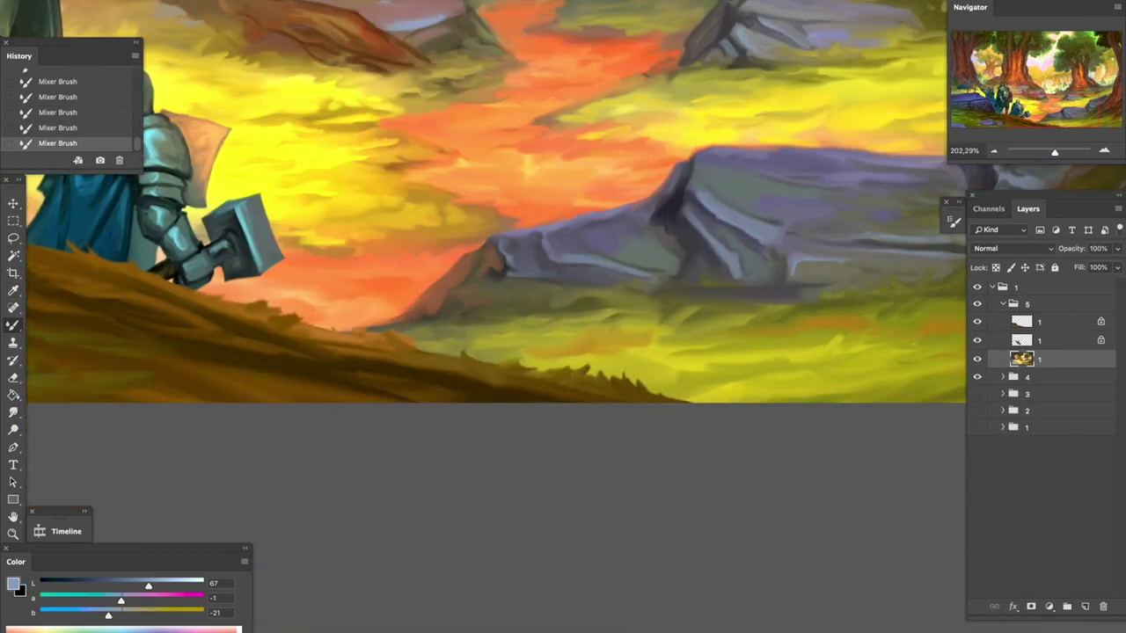
Activate the foreground layer in group 5 and work saturated blue (L 57, a 20, b -67) into the large purple rock
{"action": "scroll", "coordinate": [483, 219], "scroll_direction": "left", "scroll_amount": 3}
{"action": "scroll", "coordinate": [483, 220], "scroll_direction": "up", "scroll_amount": 1}
{"action": "scroll", "coordinate": [484, 220], "scroll_direction": "down", "scroll_amount": 2}
{"action": "left_click", "coordinate": [1055, 321]}
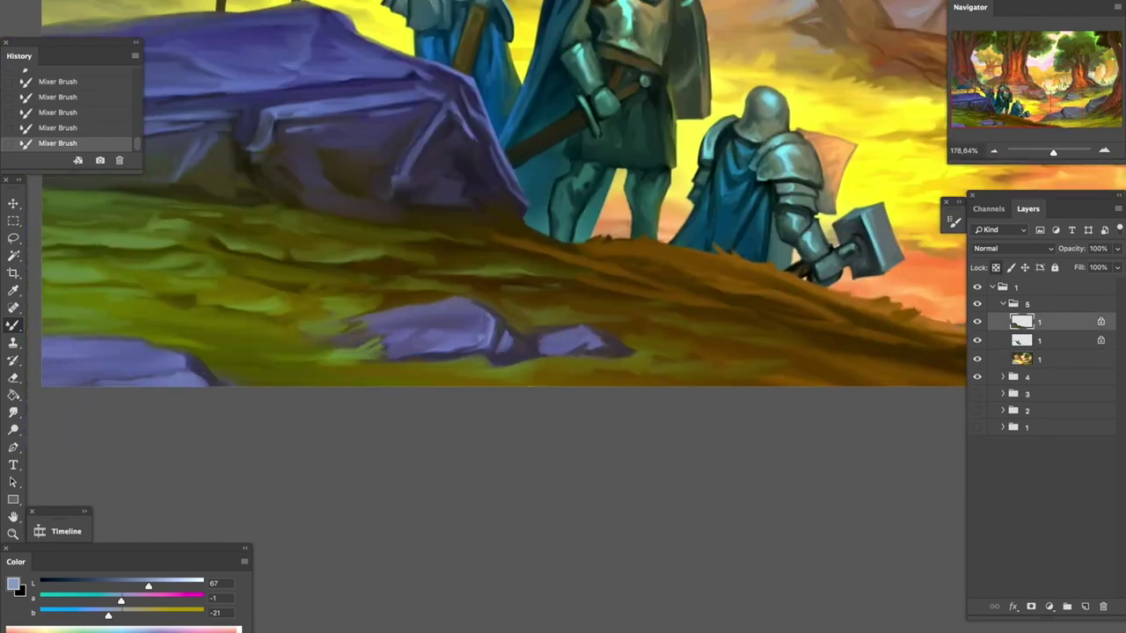
{"action": "scroll", "coordinate": [501, 194], "scroll_direction": "left", "scroll_amount": 2}
{"action": "scroll", "coordinate": [501, 193], "scroll_direction": "up", "scroll_amount": 2}
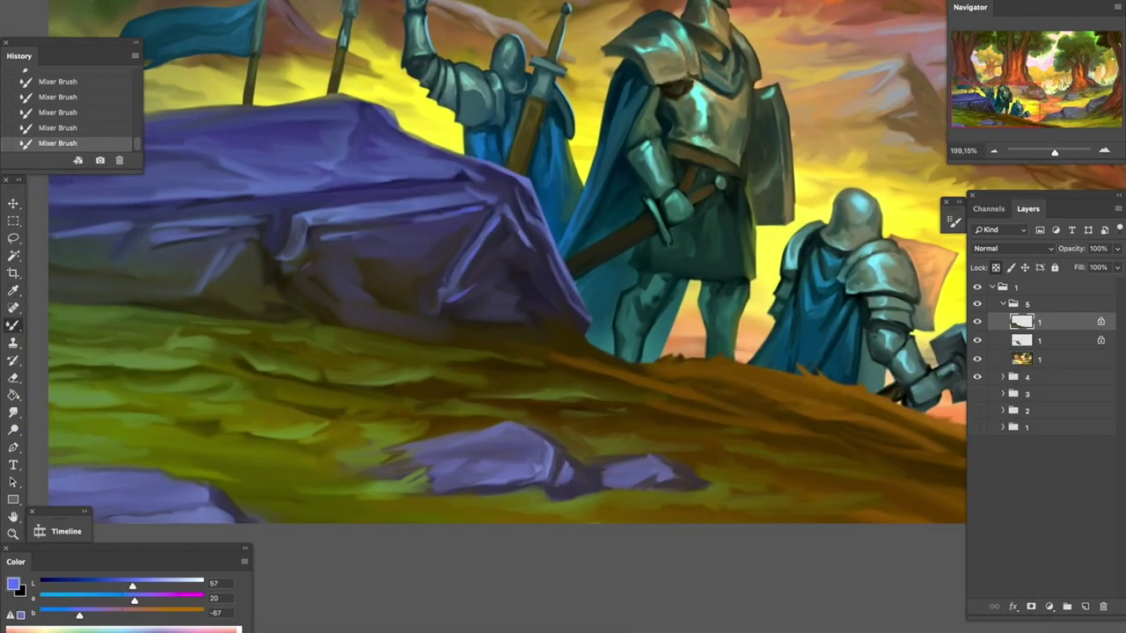
Paint bright cyan highlights (L 91, a -41, b -14) along the ridges and cracks of the large purple rock
{"action": "left_click", "coordinate": [13, 584]}
{"action": "key", "text": "Return"}
{"action": "scroll", "coordinate": [527, 264], "scroll_direction": "left", "scroll_amount": 2}
{"action": "left_click_drag", "start_coordinate": [457, 211], "coordinate": [526, 202]}
{"action": "left_click_drag", "start_coordinate": [466, 181], "coordinate": [510, 171]}
{"action": "key", "text": "Return"}
{"action": "left_click_drag", "start_coordinate": [317, 195], "coordinate": [354, 190]}
{"action": "left_click", "coordinate": [13, 584]}
{"action": "key", "text": "Return"}
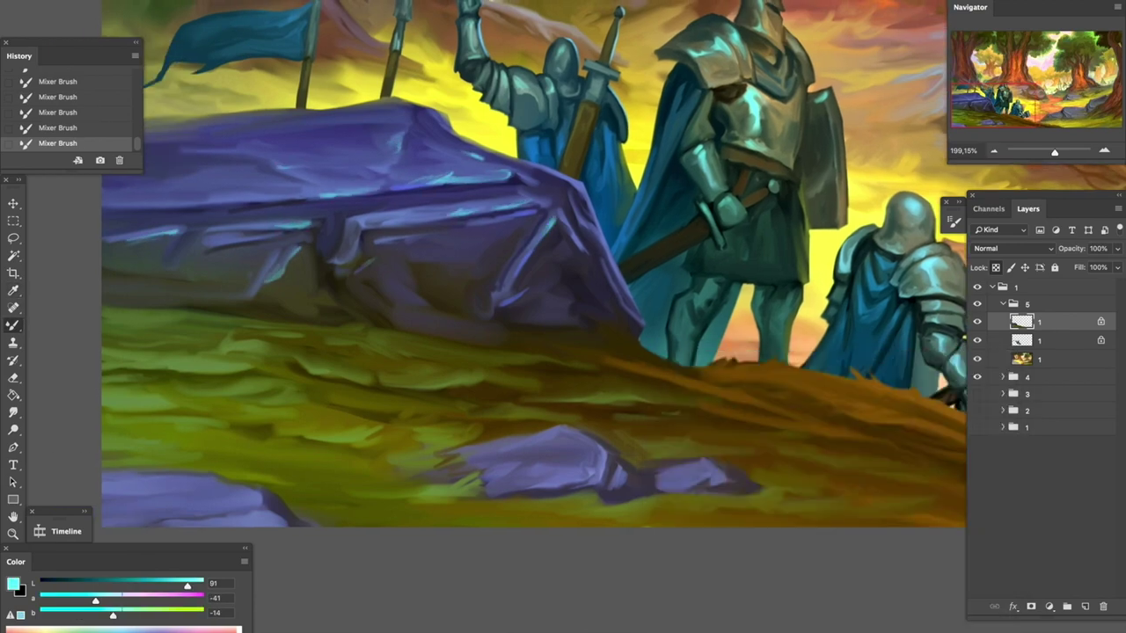
Merge the three layers of group 5 into one layer, and save the painting
{"action": "scroll", "coordinate": [528, 264], "scroll_direction": "down", "scroll_amount": 5}
{"action": "key", "text": "ctrl+e"}
{"action": "key", "text": "ctrl+e"}
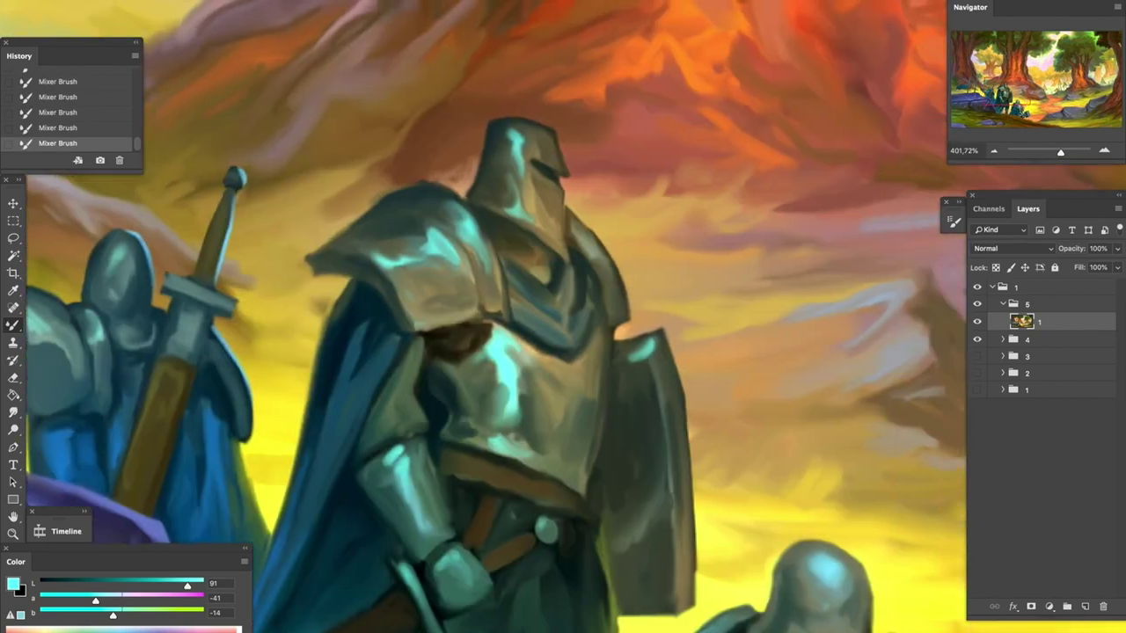
{"action": "scroll", "coordinate": [563, 317], "scroll_direction": "up", "scroll_amount": 3}
{"action": "scroll", "coordinate": [563, 317], "scroll_direction": "down", "scroll_amount": 5}
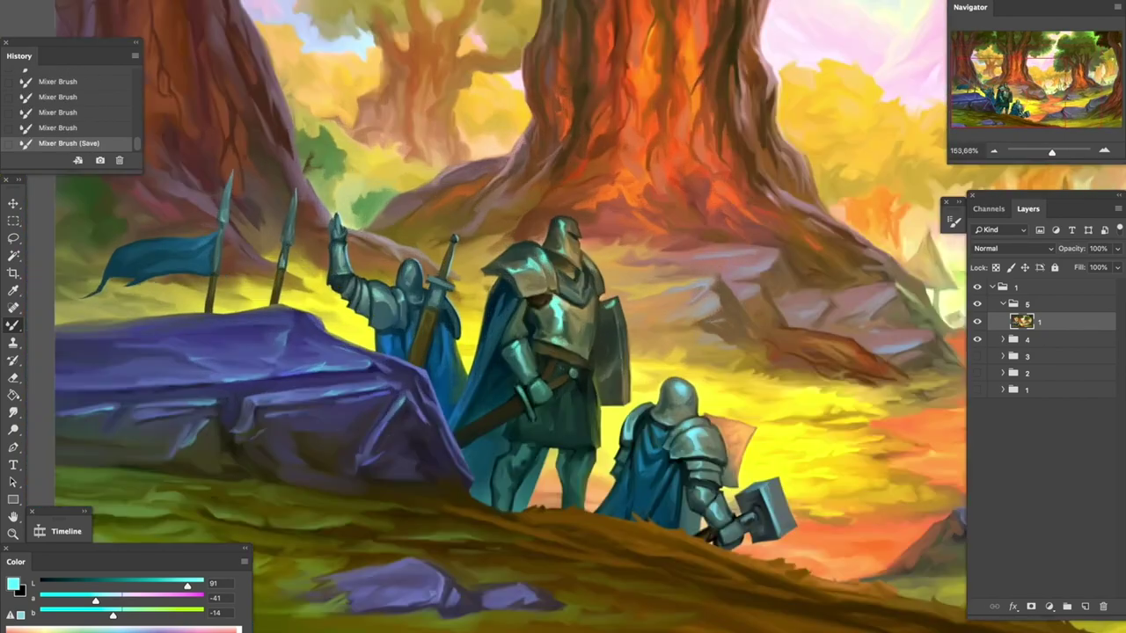
Touch up the knights and the ground and tree around them with further Mixer Brush strokes
{"action": "scroll", "coordinate": [563, 317], "scroll_direction": "up", "scroll_amount": 3}
{"action": "scroll", "coordinate": [563, 317], "scroll_direction": "down", "scroll_amount": 5}
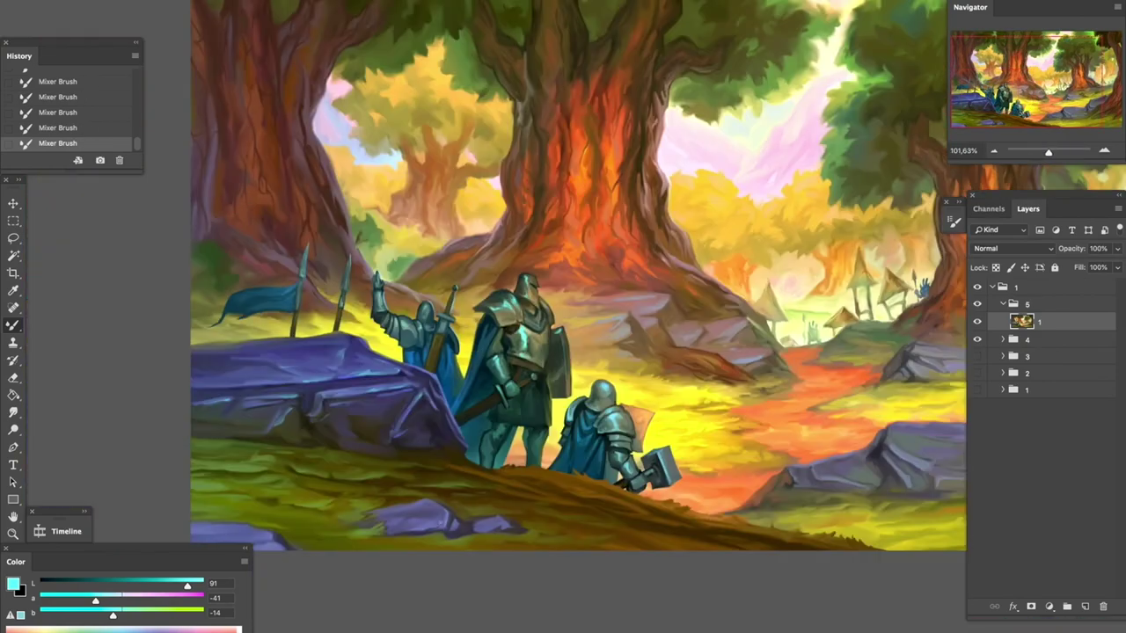
{"action": "scroll", "coordinate": [563, 316], "scroll_direction": "up", "scroll_amount": 5}
{"action": "scroll", "coordinate": [563, 316], "scroll_direction": "down", "scroll_amount": 5}
{"action": "scroll", "coordinate": [463, 178], "scroll_direction": "up", "scroll_amount": 2}
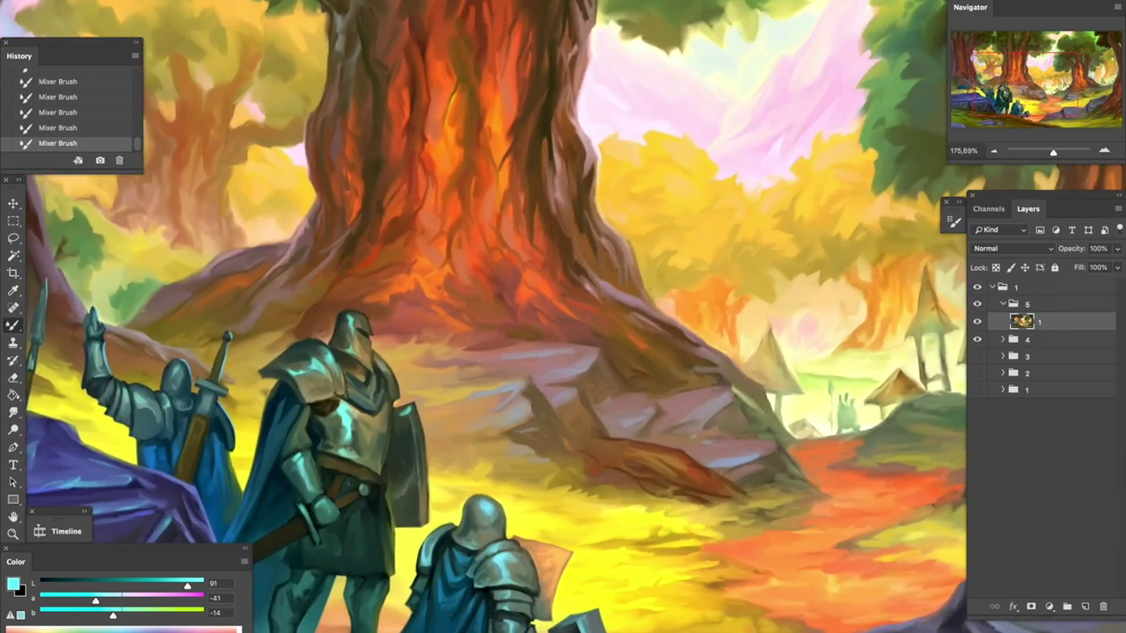
{"action": "scroll", "coordinate": [563, 316], "scroll_direction": "up", "scroll_amount": 5}
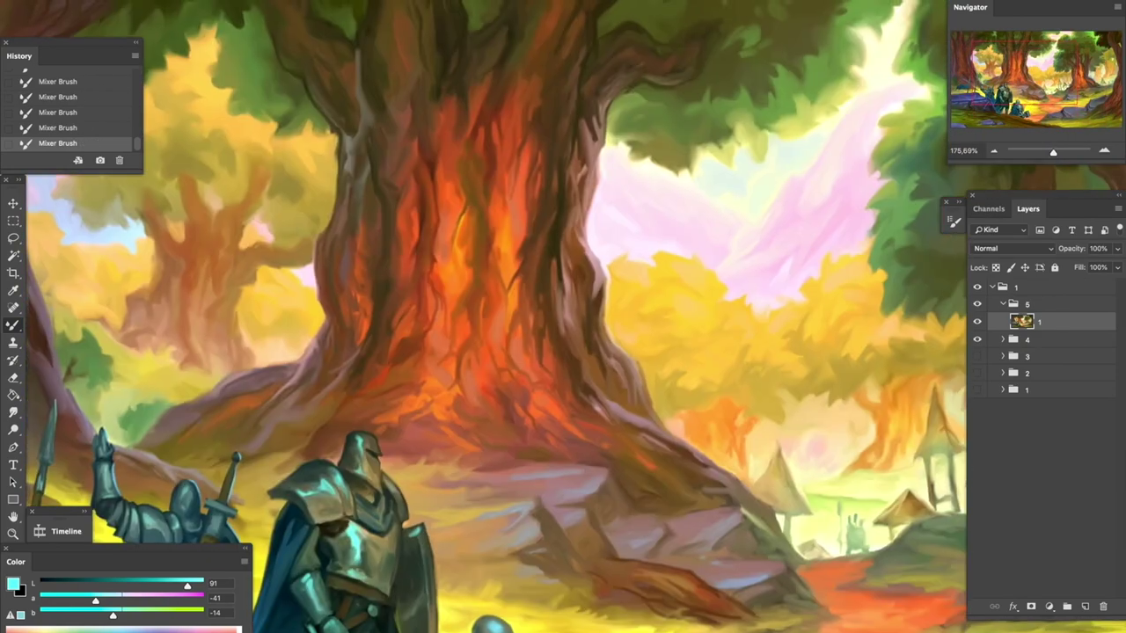
{"action": "scroll", "coordinate": [563, 317], "scroll_direction": "down", "scroll_amount": 5}
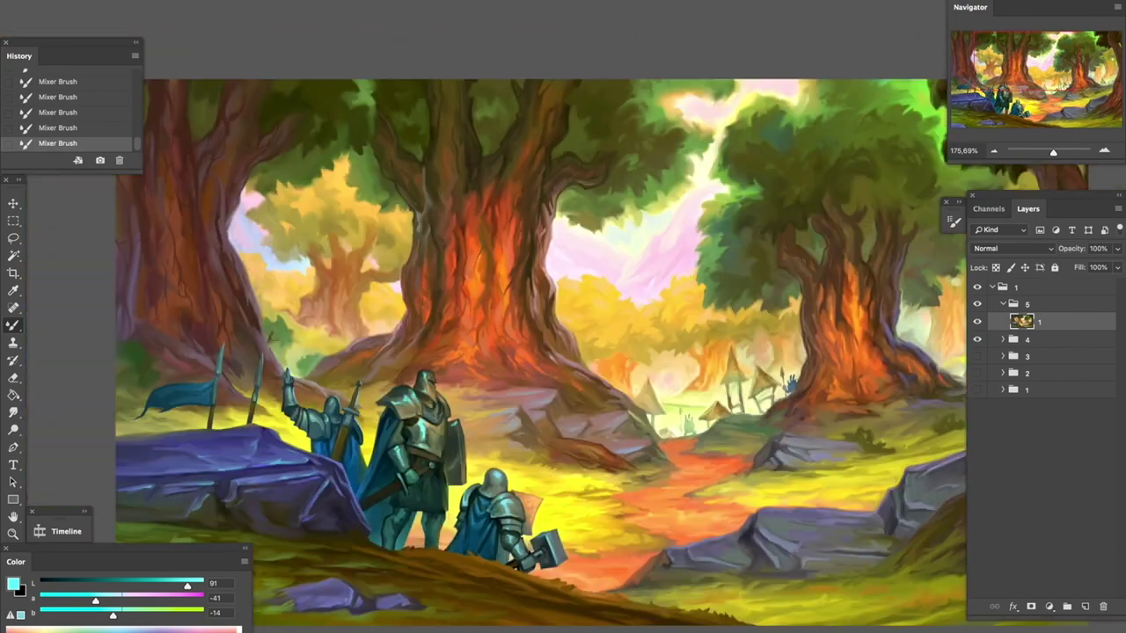
Refine the canopy between the two large trees with dark and olive green strokes (L 37, a -7, b 31), and save the painting
{"action": "scroll", "coordinate": [678, 201], "scroll_direction": "up", "scroll_amount": 5}
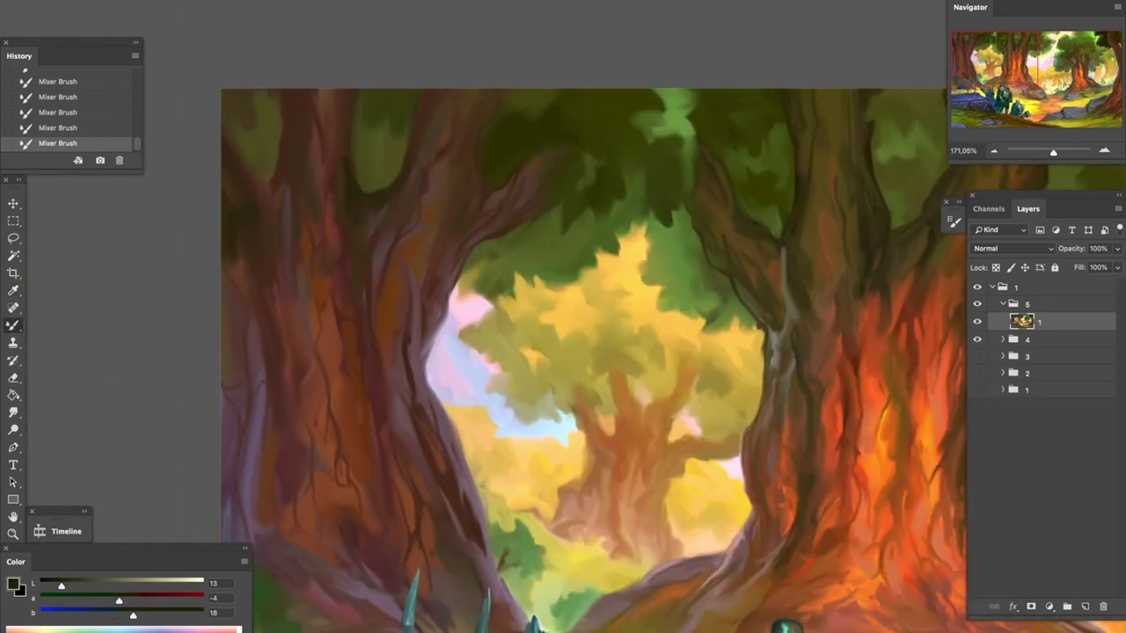
{"action": "scroll", "coordinate": [563, 317], "scroll_direction": "down", "scroll_amount": 2}
{"action": "scroll", "coordinate": [563, 317], "scroll_direction": "right", "scroll_amount": 5}
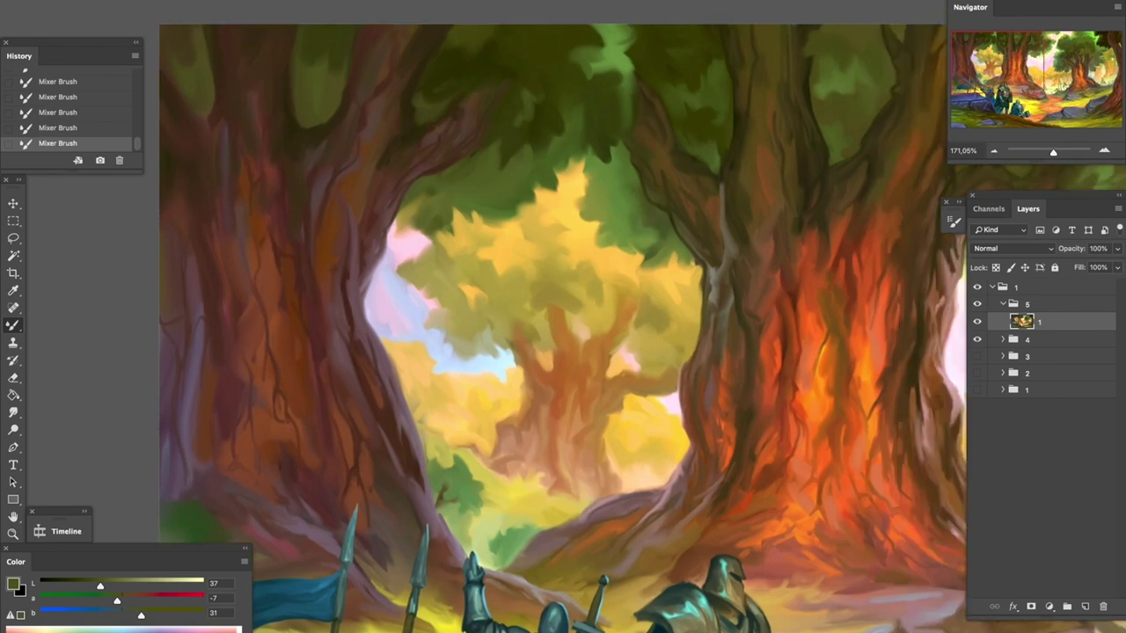
{"action": "scroll", "coordinate": [563, 316], "scroll_direction": "up", "scroll_amount": 1}
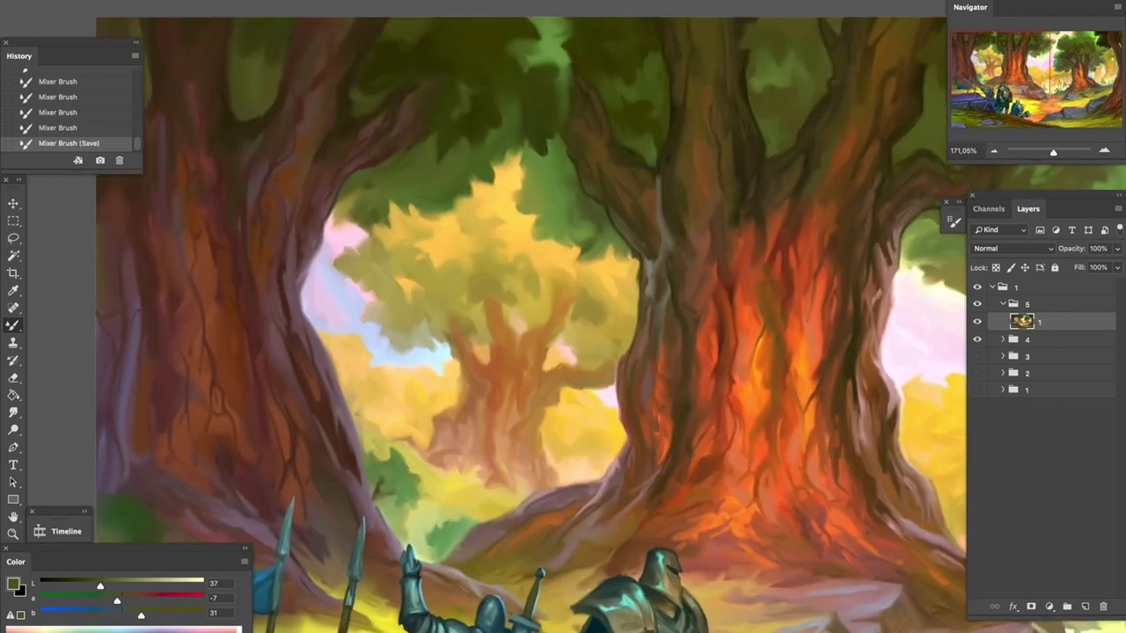
{"action": "scroll", "coordinate": [562, 317], "scroll_direction": "up", "scroll_amount": 2}
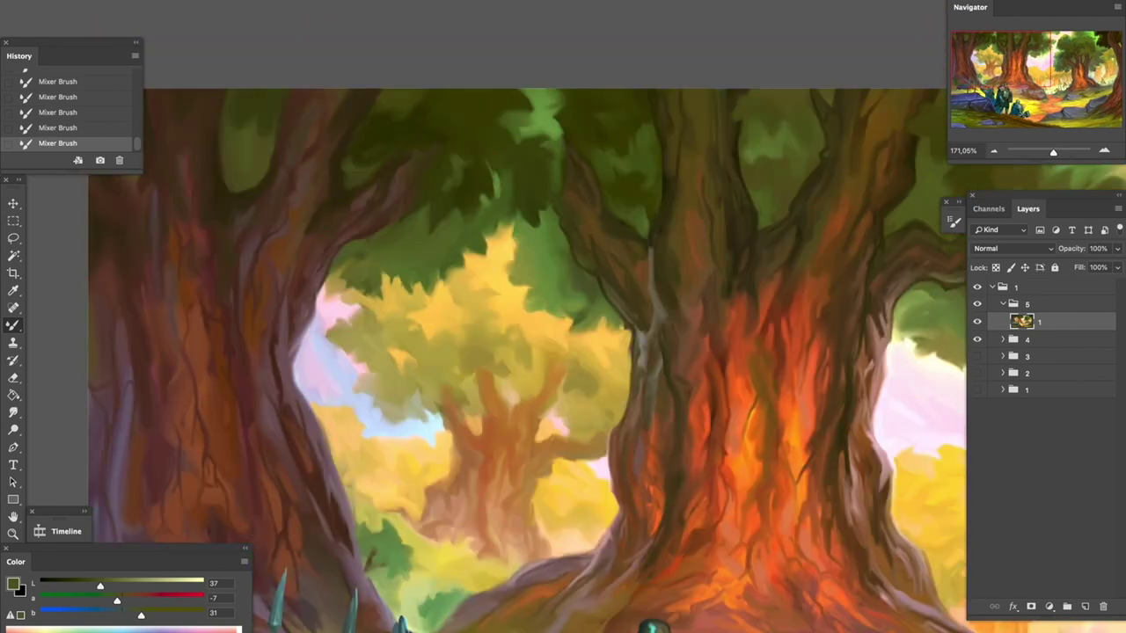
Refine the rocks and grass beside the path near the kneeling knight, and save the painting
{"action": "scroll", "coordinate": [563, 316], "scroll_direction": "down", "scroll_amount": 5}
{"action": "scroll", "coordinate": [554, 369], "scroll_direction": "up", "scroll_amount": 5}
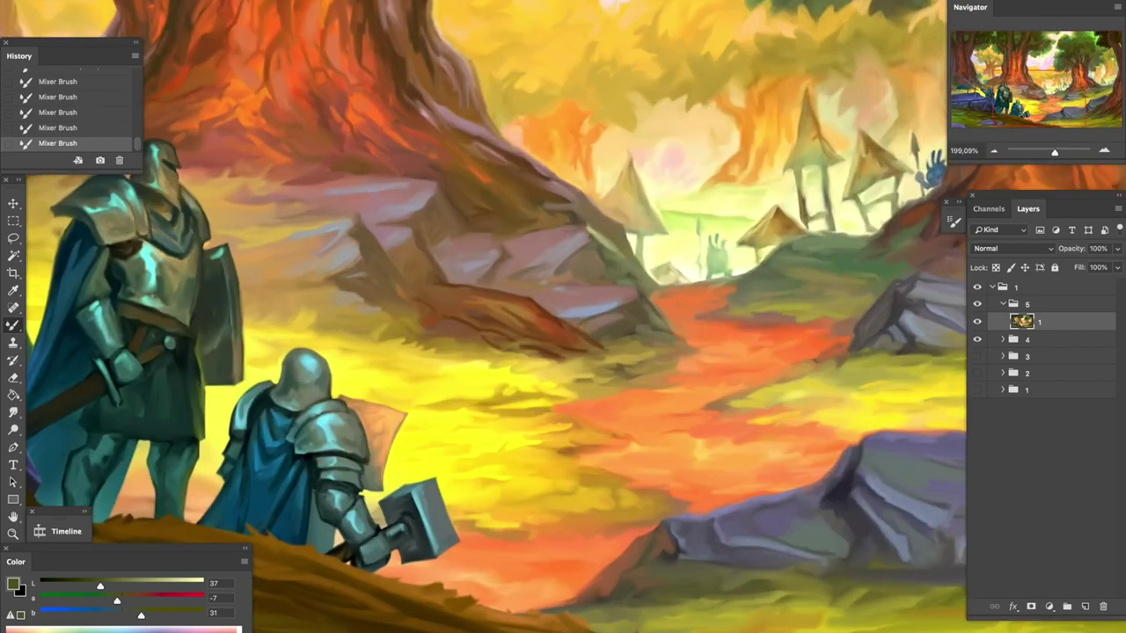
{"action": "scroll", "coordinate": [563, 316], "scroll_direction": "up", "scroll_amount": 2}
{"action": "key", "text": "ctrl+s"}
{"action": "scroll", "coordinate": [562, 317], "scroll_direction": "up", "scroll_amount": 1}
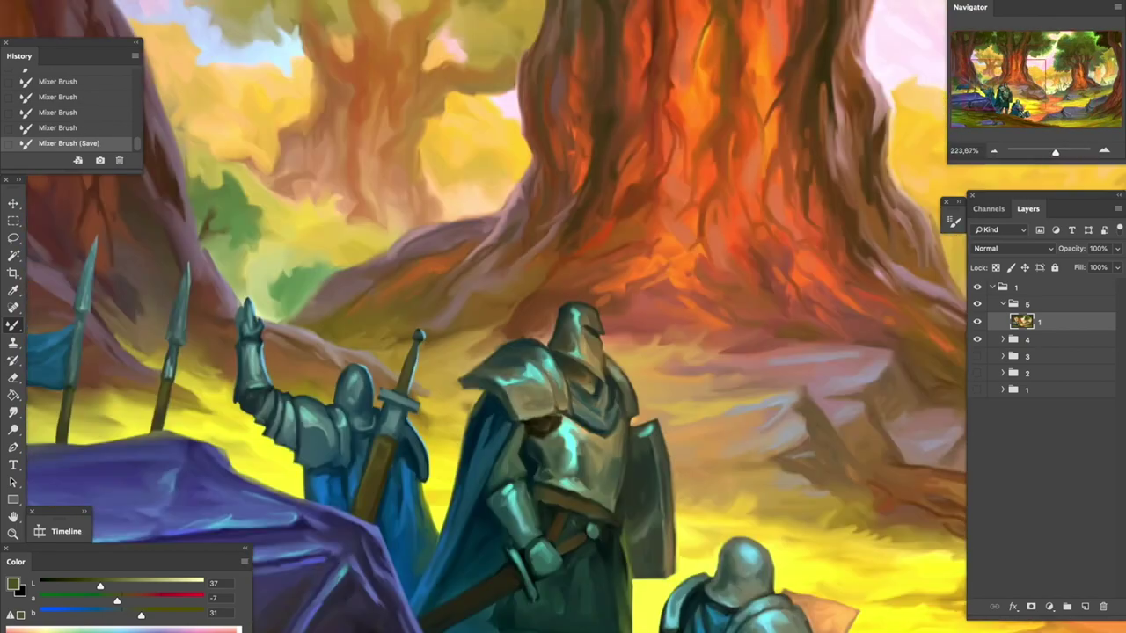
Touch up the glowing tree's roots and the rocks behind the standing knight, and save the painting
{"action": "scroll", "coordinate": [563, 317], "scroll_direction": "right", "scroll_amount": 3}
{"action": "scroll", "coordinate": [563, 316], "scroll_direction": "down", "scroll_amount": 1}
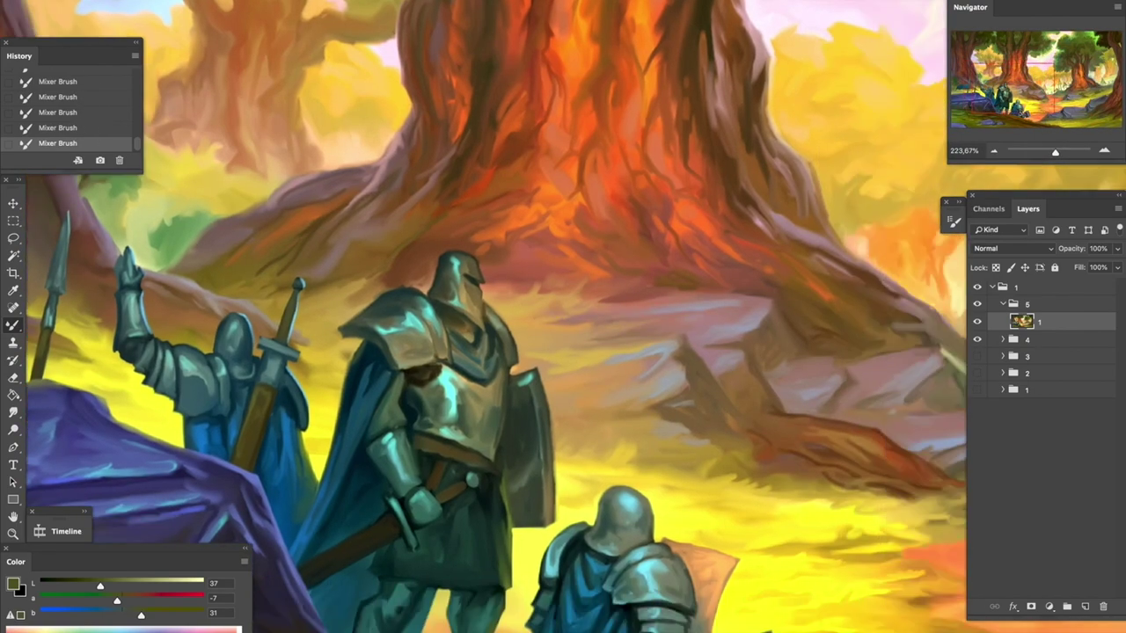
{"action": "scroll", "coordinate": [563, 316], "scroll_direction": "up", "scroll_amount": 3}
{"action": "scroll", "coordinate": [563, 317], "scroll_direction": "down", "scroll_amount": 5}
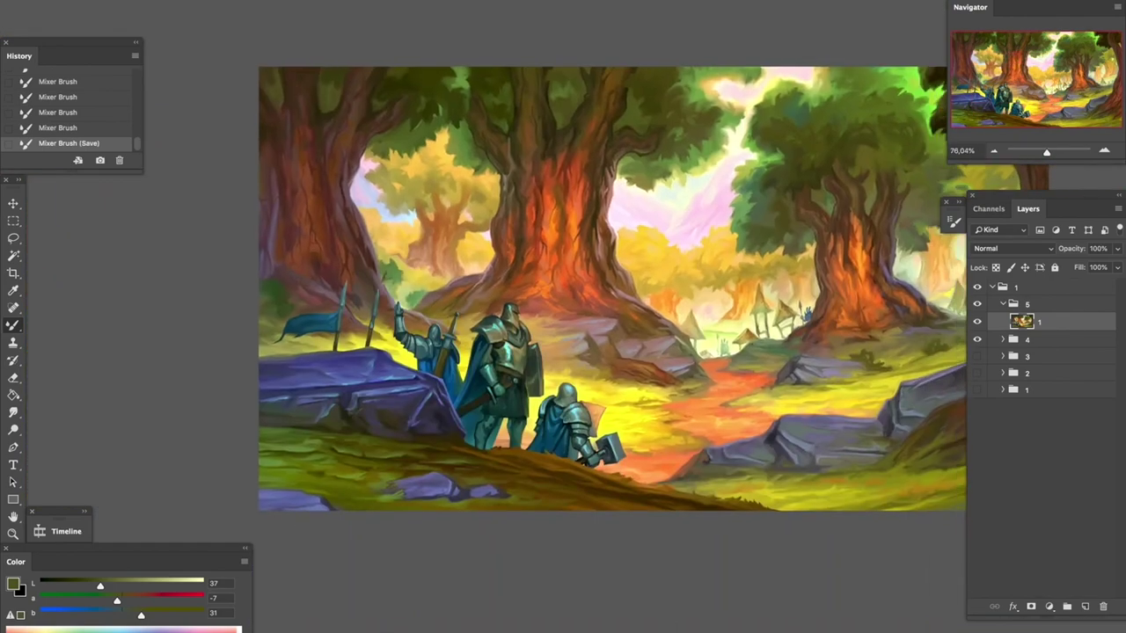
Refine the yellow background tree's foliage between the two large trees with Mixer Brush strokes, including sampled ochre (L 58, a 12, b 45)
{"action": "scroll", "coordinate": [563, 316], "scroll_direction": "up", "scroll_amount": 4}
{"action": "scroll", "coordinate": [563, 316], "scroll_direction": "up", "scroll_amount": 1}
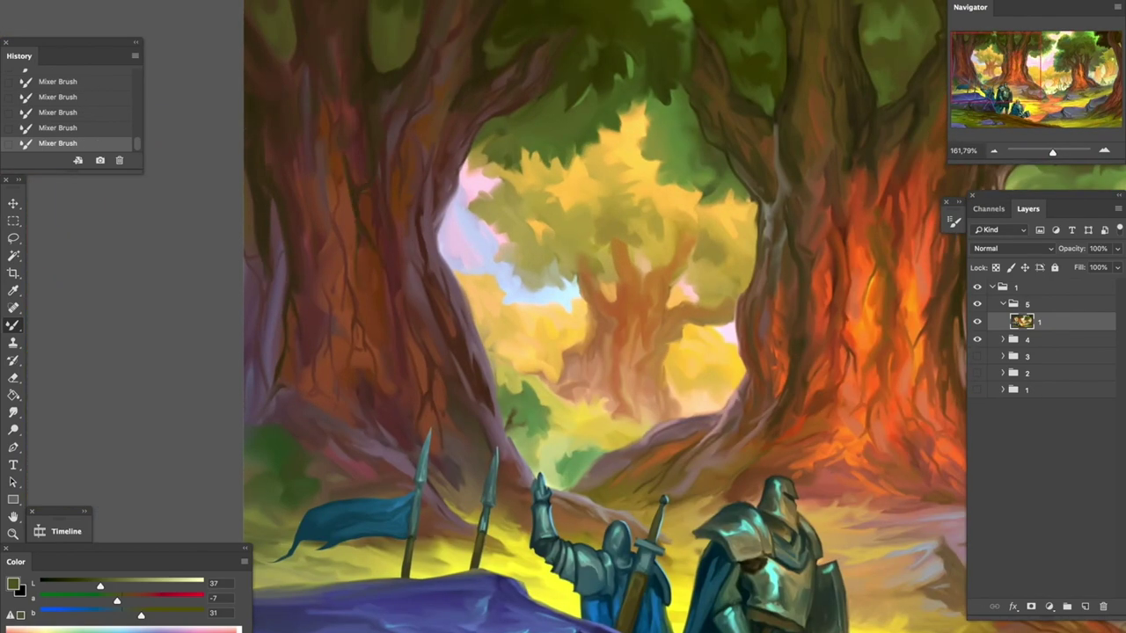
{"action": "scroll", "coordinate": [563, 317], "scroll_direction": "up", "scroll_amount": 2}
{"action": "scroll", "coordinate": [562, 317], "scroll_direction": "down", "scroll_amount": 2}
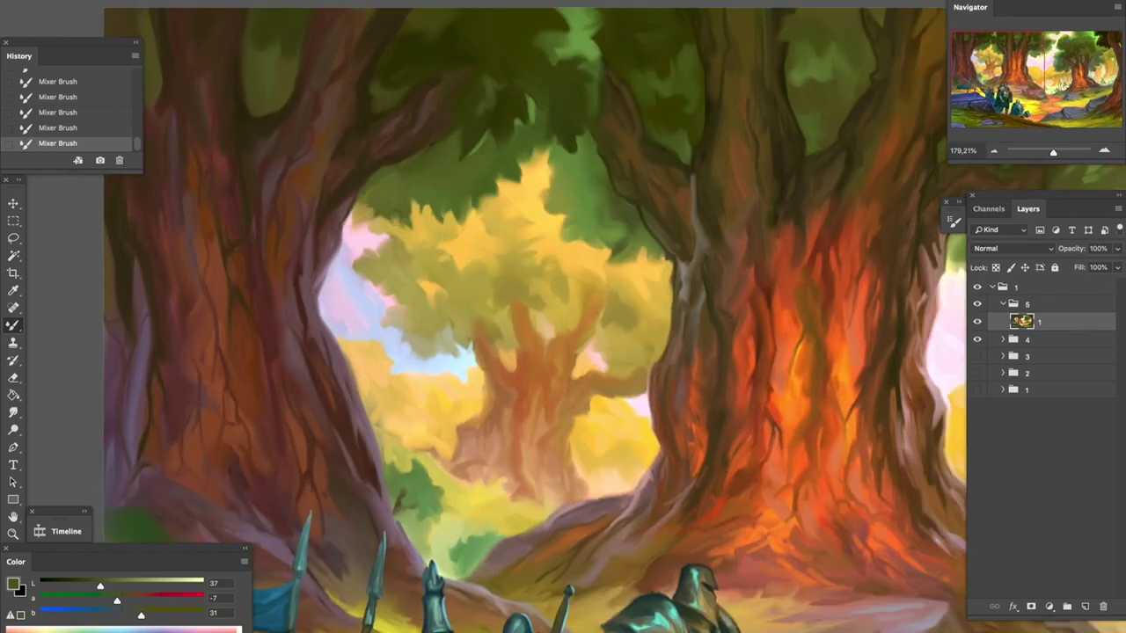
{"action": "left_click_drag", "start_coordinate": [484, 181], "coordinate": [513, 171]}
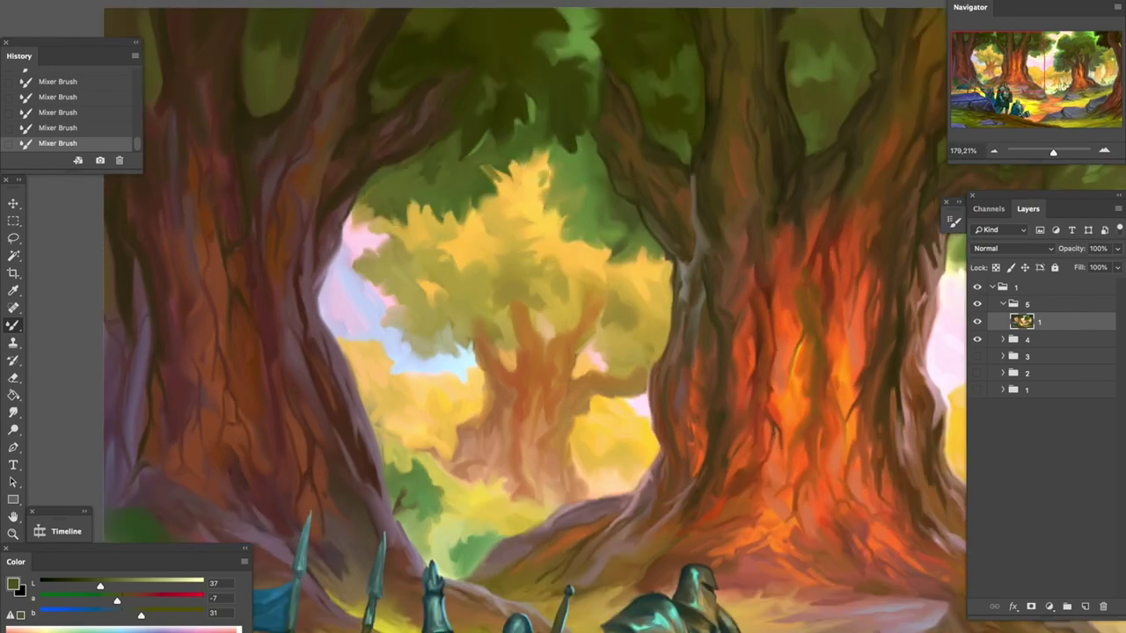
{"action": "scroll", "coordinate": [535, 320], "scroll_direction": "up", "scroll_amount": 3}
{"action": "left_click", "coordinate": [287, 161], "text": "alt"}
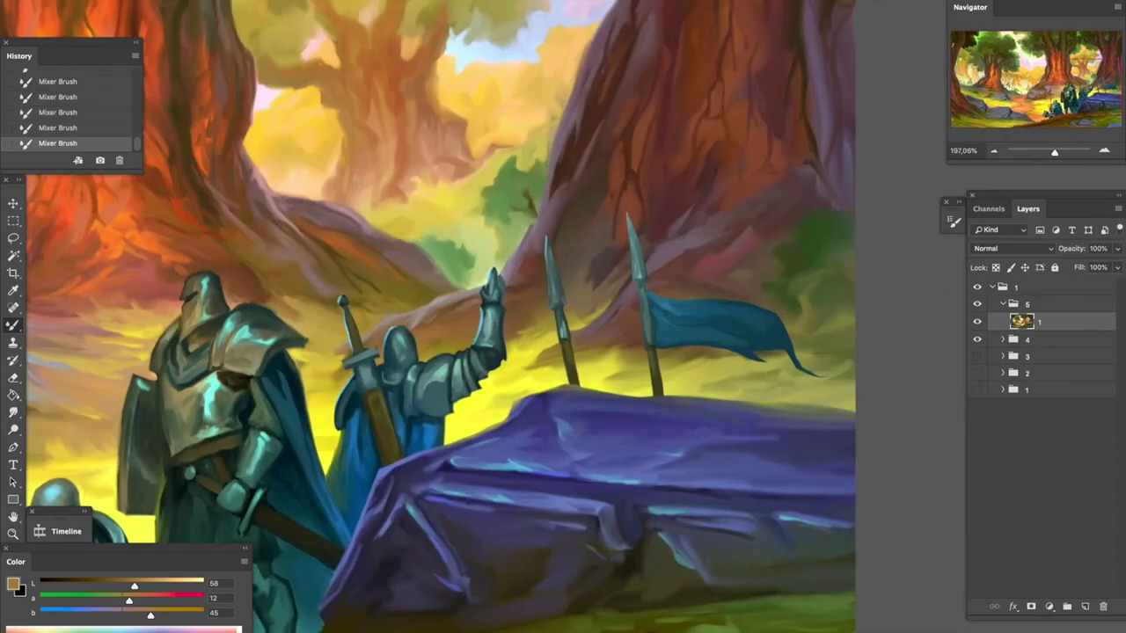
Touch up the background foliage behind the knights in the mirrored view, restore the normal view, and save the painting
{"action": "scroll", "coordinate": [439, 317], "scroll_direction": "up", "scroll_amount": 2}
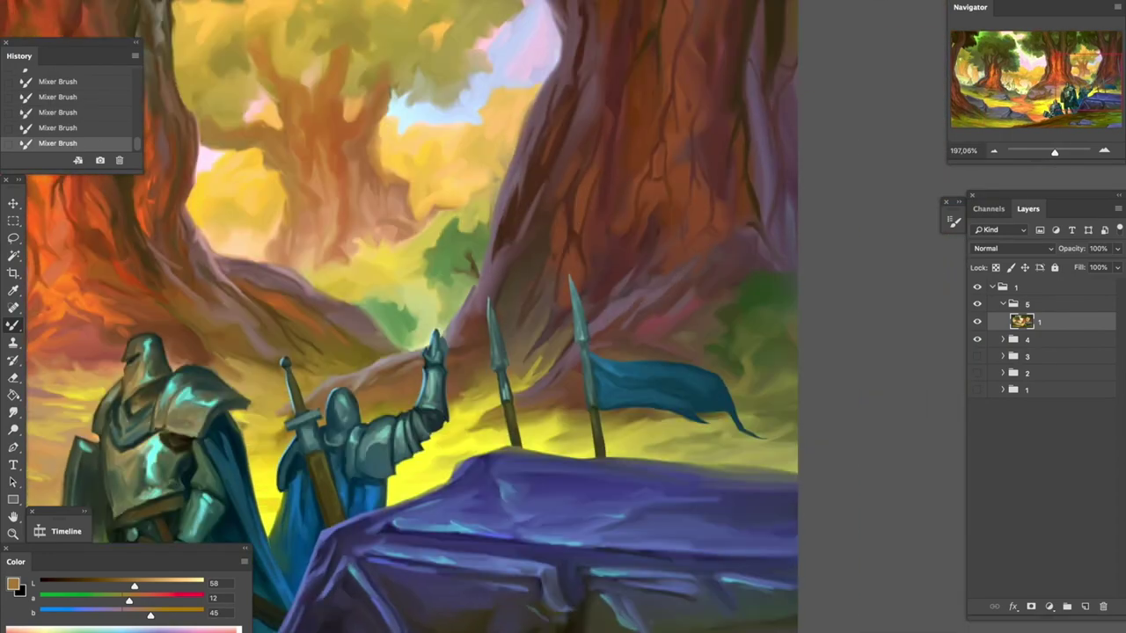
{"action": "scroll", "coordinate": [440, 317], "scroll_direction": "up", "scroll_amount": 2}
{"action": "scroll", "coordinate": [492, 317], "scroll_direction": "down", "scroll_amount": 5}
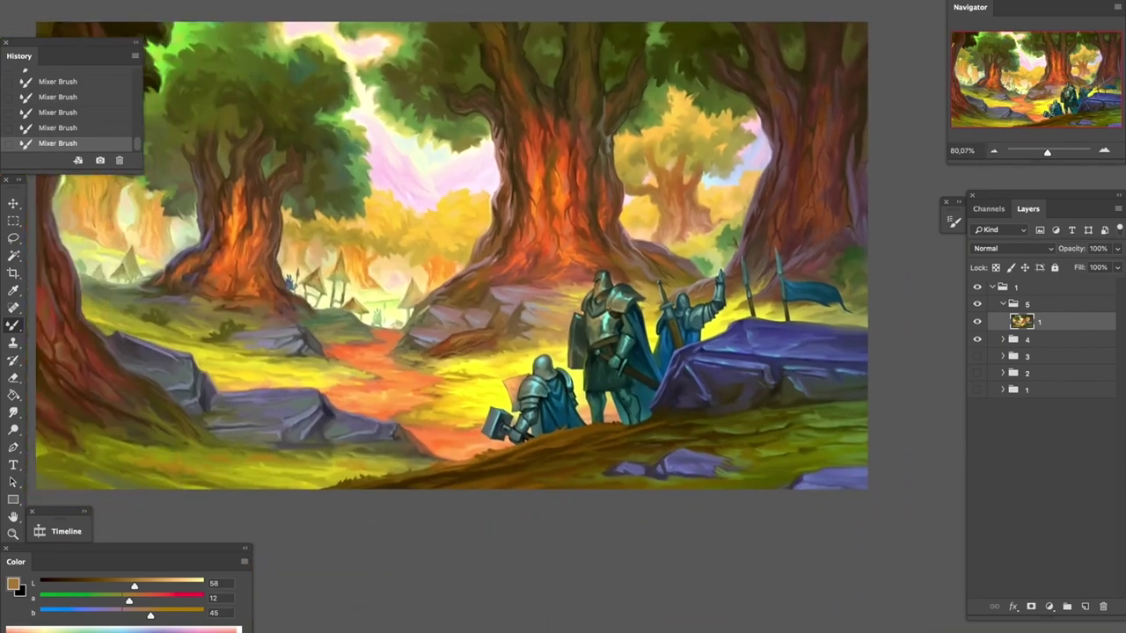
{"action": "key", "text": "h"}
{"action": "scroll", "coordinate": [492, 317], "scroll_direction": "up", "scroll_amount": 4}
{"action": "left_click_drag", "start_coordinate": [619, 299], "coordinate": [649, 289]}
{"action": "scroll", "coordinate": [528, 317], "scroll_direction": "down", "scroll_amount": 5}
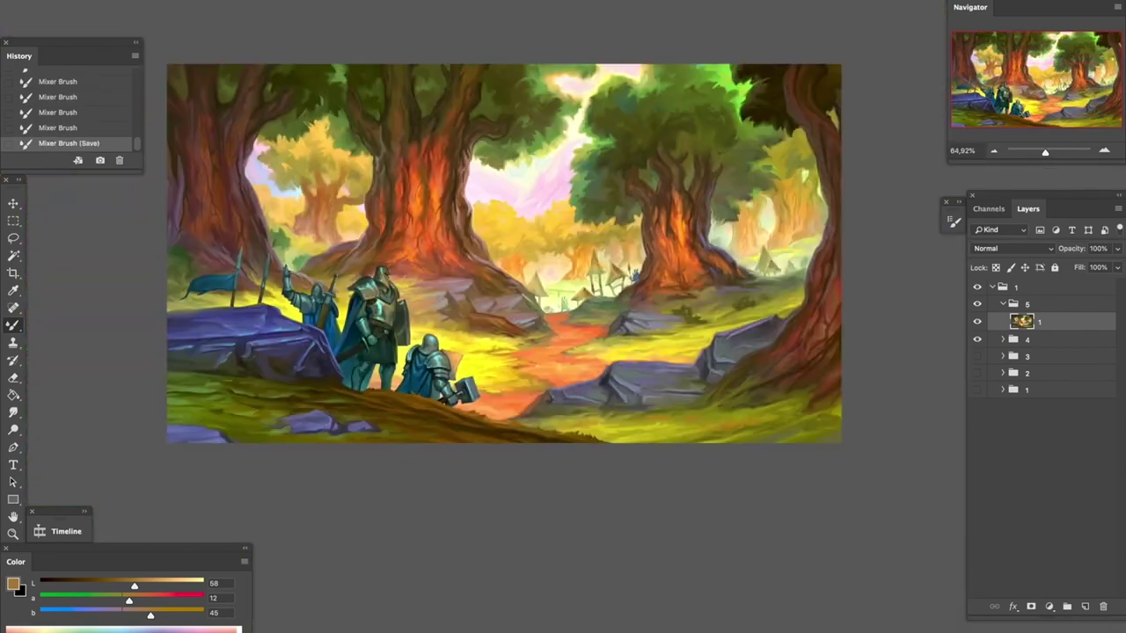
Paint pale sky gaps among the yellow background tree's branches with light lavender and pink (L 91, a 15, b -4)
{"action": "scroll", "coordinate": [527, 316], "scroll_direction": "up", "scroll_amount": 4}
{"action": "scroll", "coordinate": [527, 316], "scroll_direction": "down", "scroll_amount": 3}
{"action": "scroll", "coordinate": [177, 84], "scroll_direction": "up", "scroll_amount": 5}
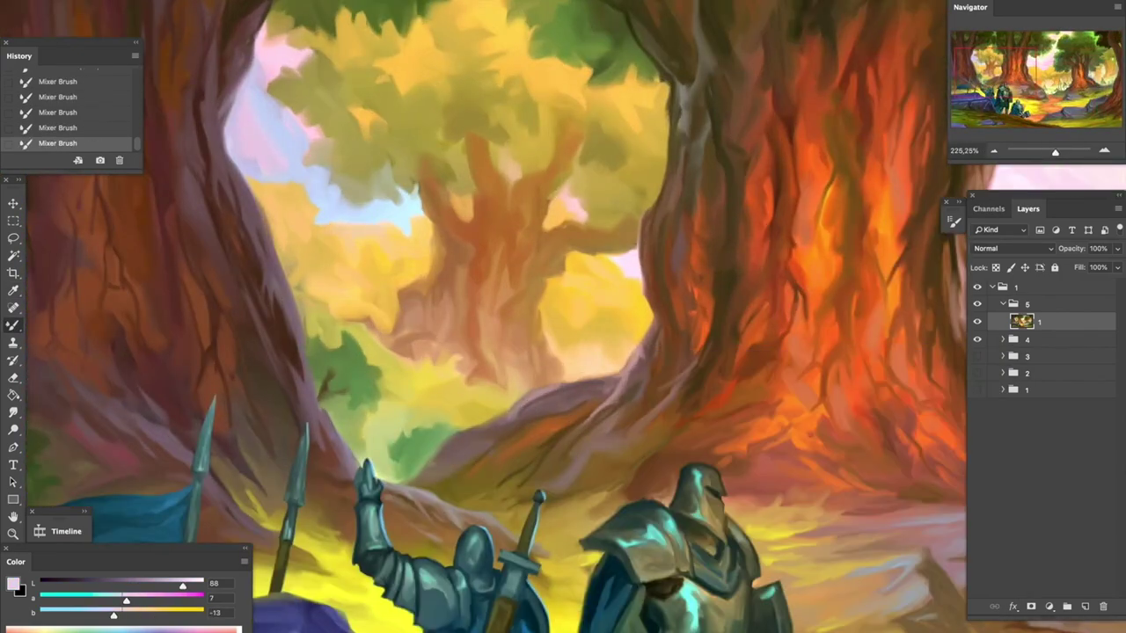
{"action": "left_click_drag", "start_coordinate": [562, 197], "coordinate": [582, 180]}
{"action": "scroll", "coordinate": [563, 317], "scroll_direction": "down", "scroll_amount": 1}
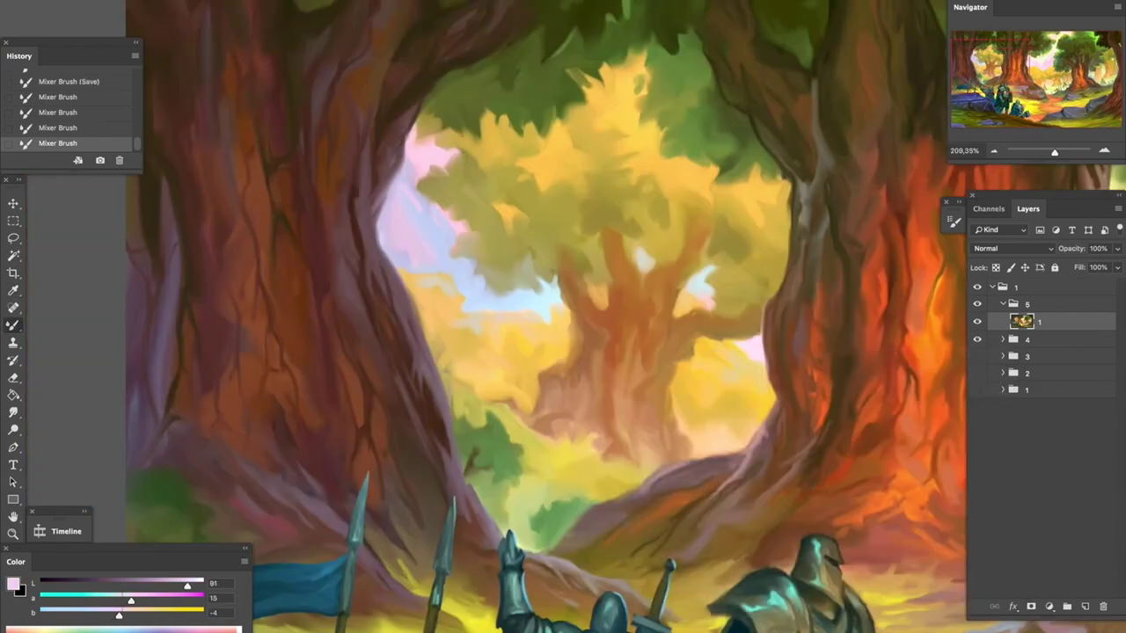
Refine the large central glowing tree and the leaves around its branches with Mixer Brush strokes
{"action": "scroll", "coordinate": [568, 255], "scroll_direction": "up", "scroll_amount": 1}
{"action": "scroll", "coordinate": [562, 316], "scroll_direction": "down", "scroll_amount": 1}
{"action": "scroll", "coordinate": [562, 316], "scroll_direction": "up", "scroll_amount": 2}
{"action": "scroll", "coordinate": [563, 317], "scroll_direction": "left", "scroll_amount": 2}
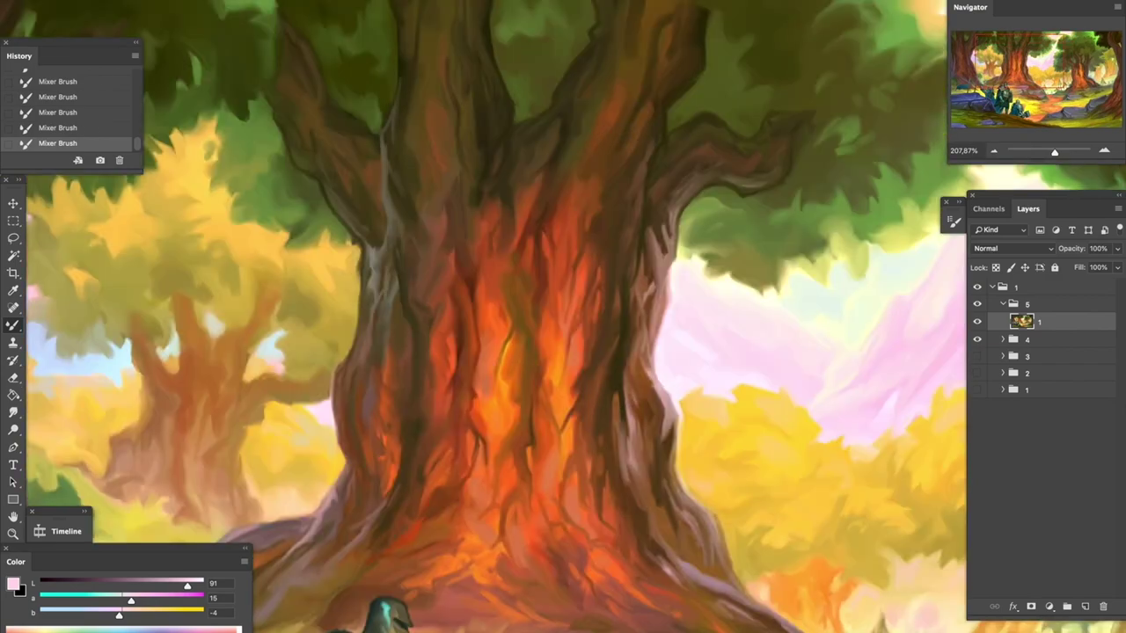
{"action": "scroll", "coordinate": [563, 317], "scroll_direction": "up", "scroll_amount": 2}
{"action": "scroll", "coordinate": [563, 317], "scroll_direction": "left", "scroll_amount": 1}
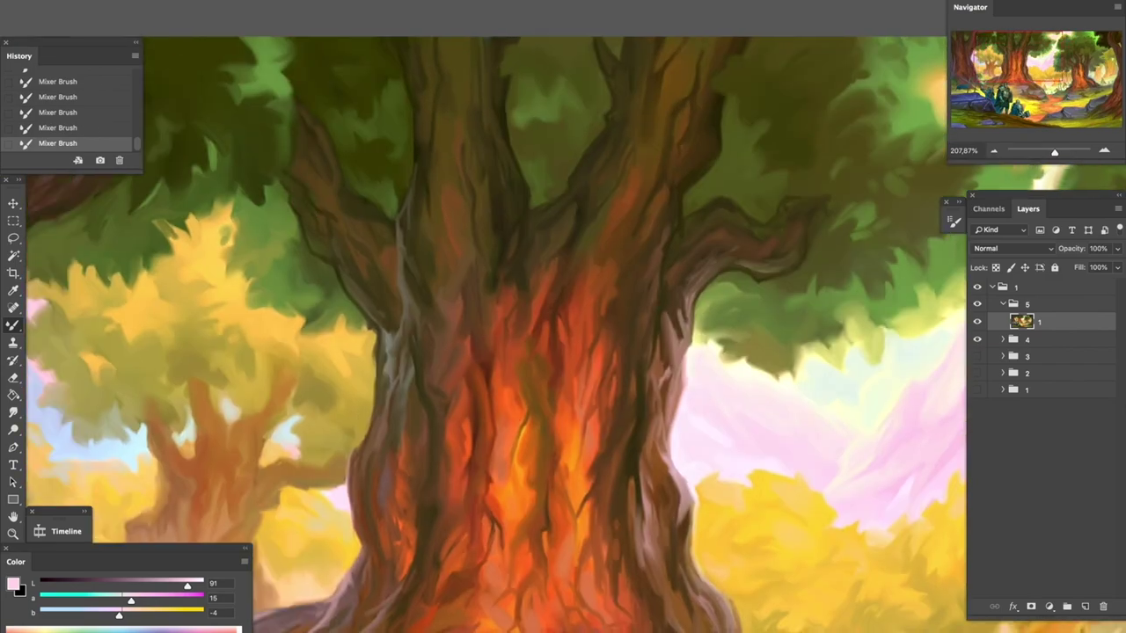
{"action": "scroll", "coordinate": [563, 317], "scroll_direction": "up", "scroll_amount": 1}
{"action": "scroll", "coordinate": [563, 316], "scroll_direction": "down", "scroll_amount": 2}
{"action": "scroll", "coordinate": [563, 316], "scroll_direction": "up", "scroll_amount": 1}
{"action": "scroll", "coordinate": [563, 317], "scroll_direction": "up", "scroll_amount": 1}
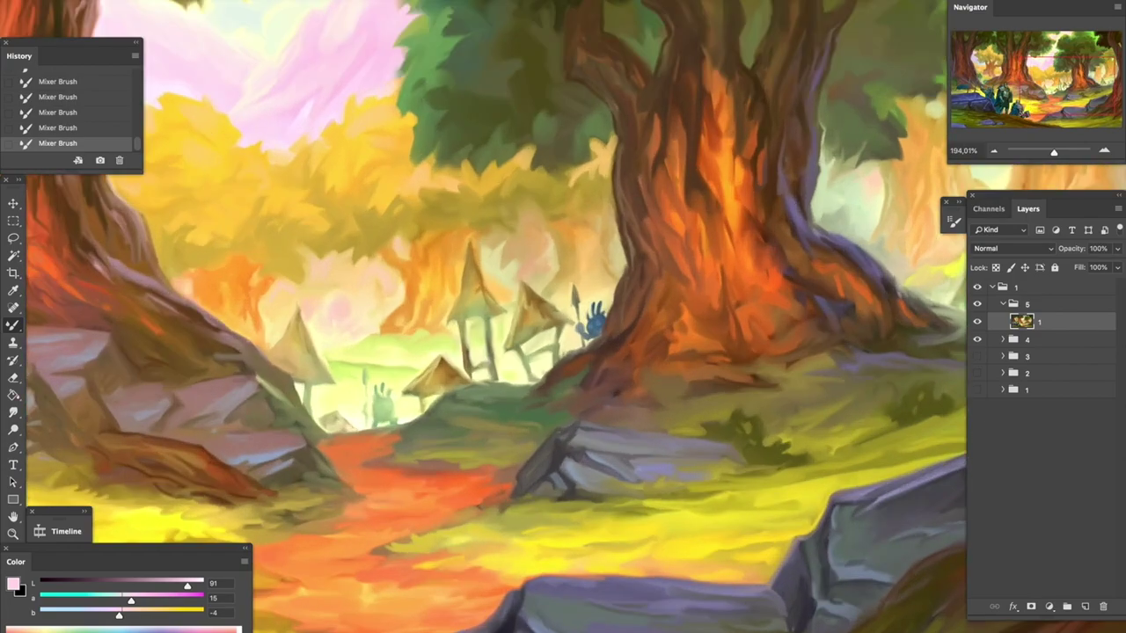
Touch up the smaller glowing tree and the hazy background trees and huts beside it
{"action": "scroll", "coordinate": [563, 316], "scroll_direction": "left", "scroll_amount": 1}
{"action": "scroll", "coordinate": [562, 316], "scroll_direction": "down", "scroll_amount": 5}
{"action": "scroll", "coordinate": [562, 316], "scroll_direction": "up", "scroll_amount": 5}
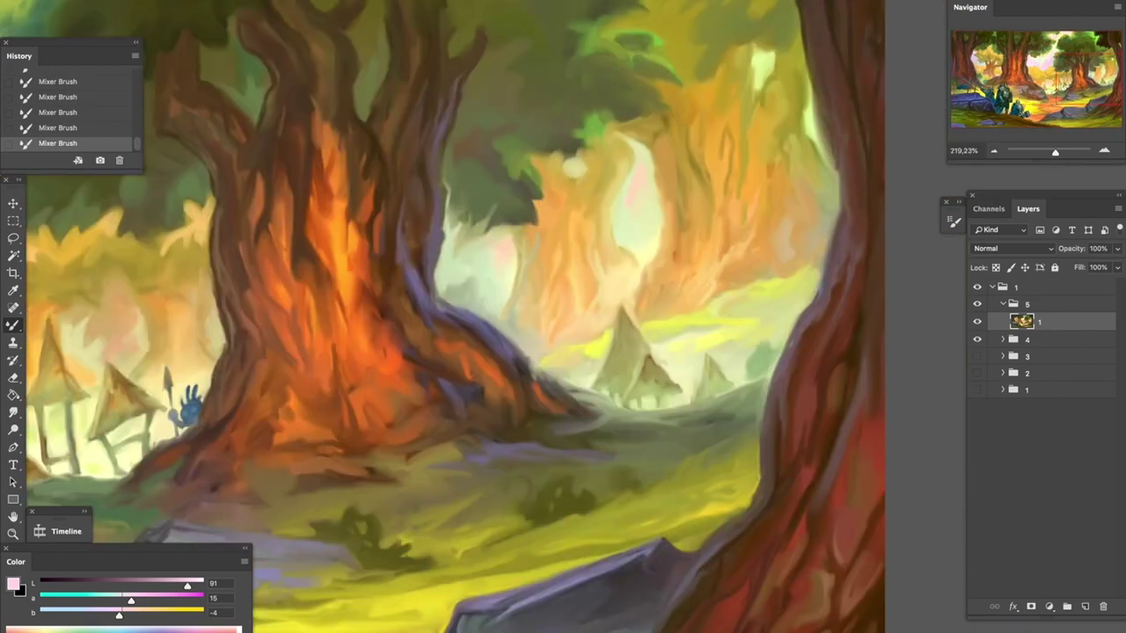
{"action": "scroll", "coordinate": [563, 316], "scroll_direction": "down", "scroll_amount": 2}
{"action": "scroll", "coordinate": [563, 316], "scroll_direction": "up", "scroll_amount": 1}
Add dark bark cracks and shadow strokes to the large left and central trunks with dark olive (L 17, a -1, b 19)
{"action": "key", "text": "x"}
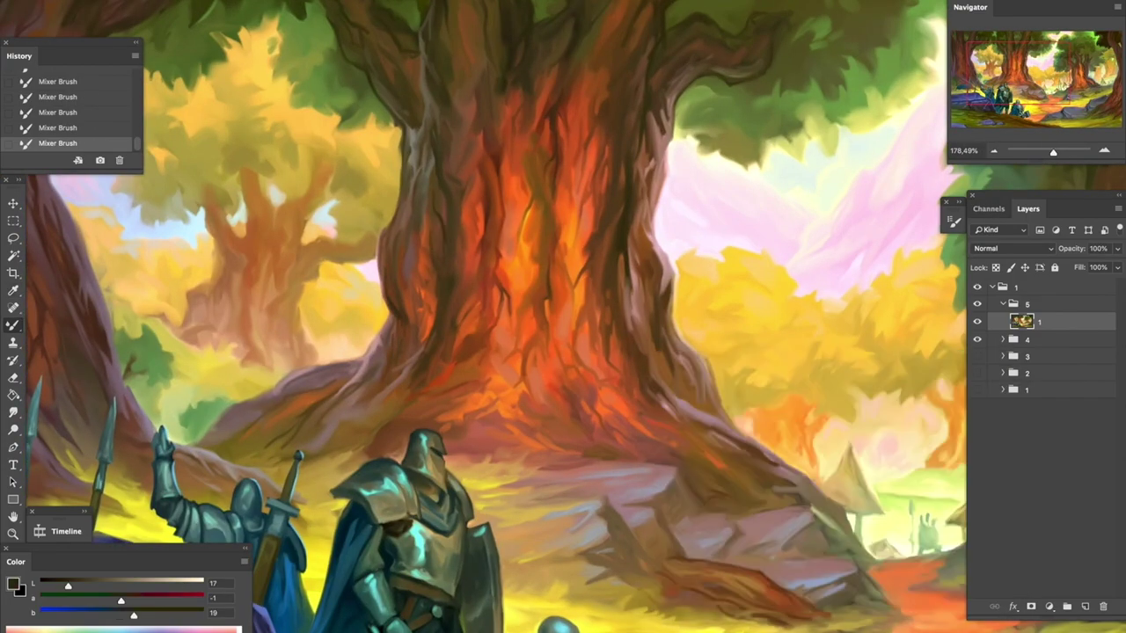
{"action": "scroll", "coordinate": [562, 316], "scroll_direction": "up", "scroll_amount": 1}
{"action": "scroll", "coordinate": [562, 317], "scroll_direction": "up", "scroll_amount": 1}
{"action": "scroll", "coordinate": [563, 316], "scroll_direction": "down", "scroll_amount": 2}
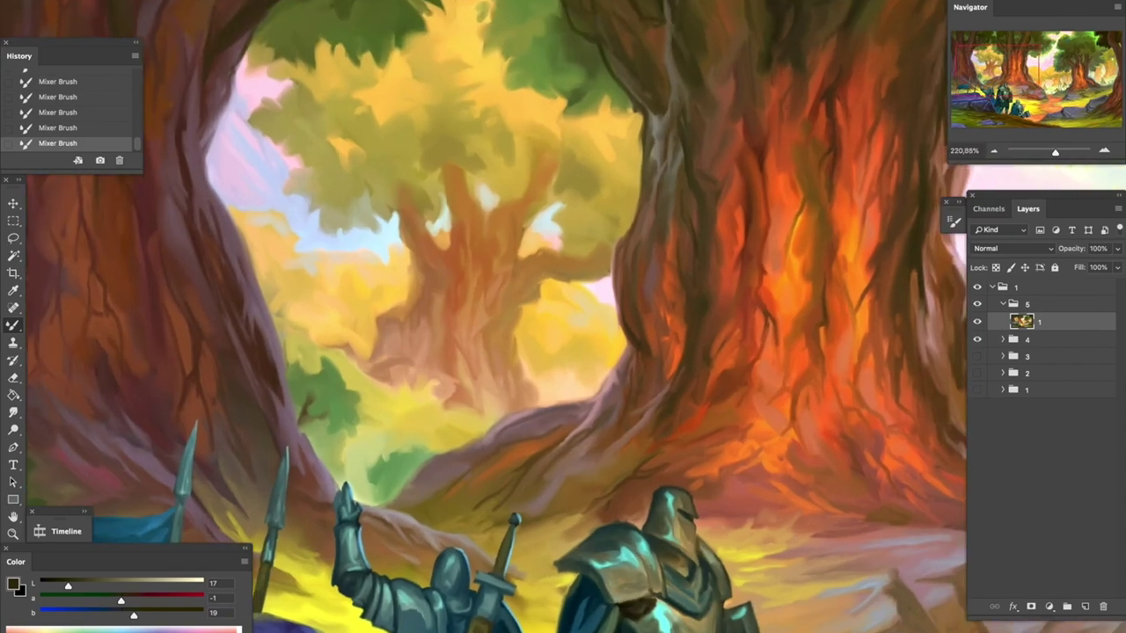
{"action": "scroll", "coordinate": [563, 316], "scroll_direction": "up", "scroll_amount": 1}
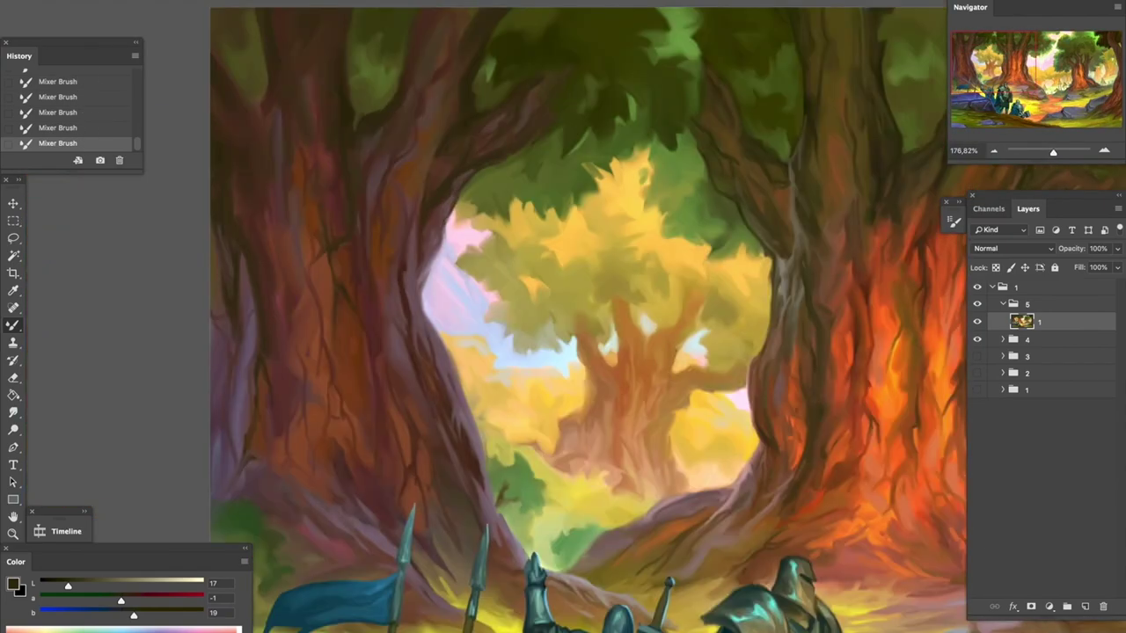
{"action": "scroll", "coordinate": [562, 316], "scroll_direction": "down", "scroll_amount": 2}
{"action": "scroll", "coordinate": [563, 316], "scroll_direction": "up", "scroll_amount": 2}
{"action": "scroll", "coordinate": [563, 317], "scroll_direction": "down", "scroll_amount": 2}
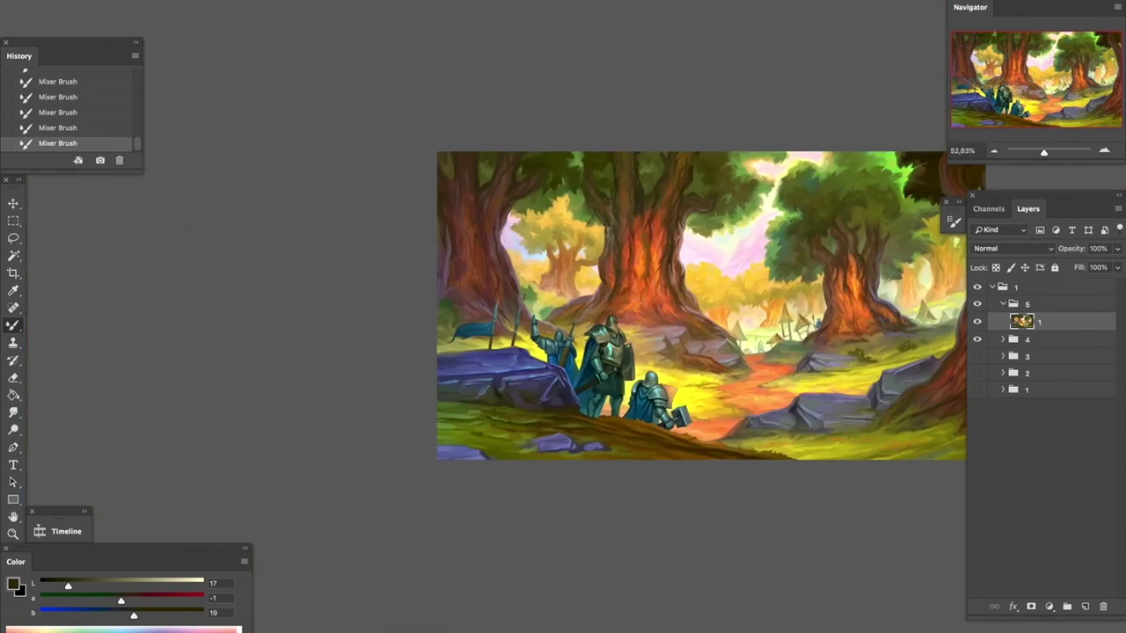
Refine the grey rocks beside the path and the grass around the red tree's roots
{"action": "scroll", "coordinate": [563, 316], "scroll_direction": "up", "scroll_amount": 2}
{"action": "left_click_drag", "start_coordinate": [651, 415], "coordinate": [528, 388]}
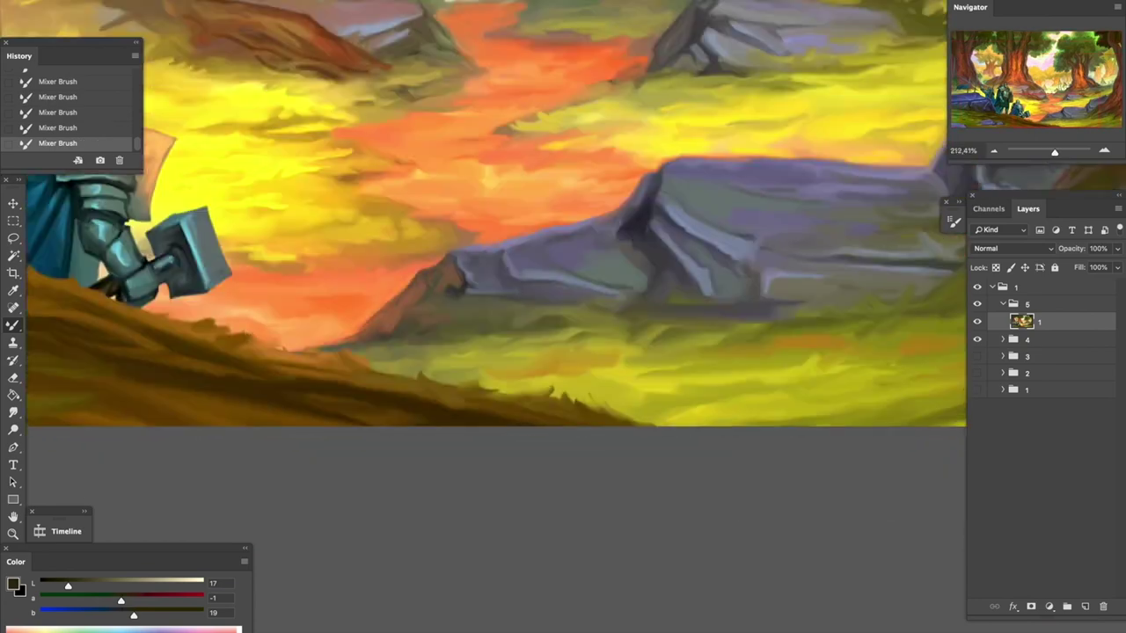
{"action": "scroll", "coordinate": [563, 317], "scroll_direction": "right", "scroll_amount": 10}
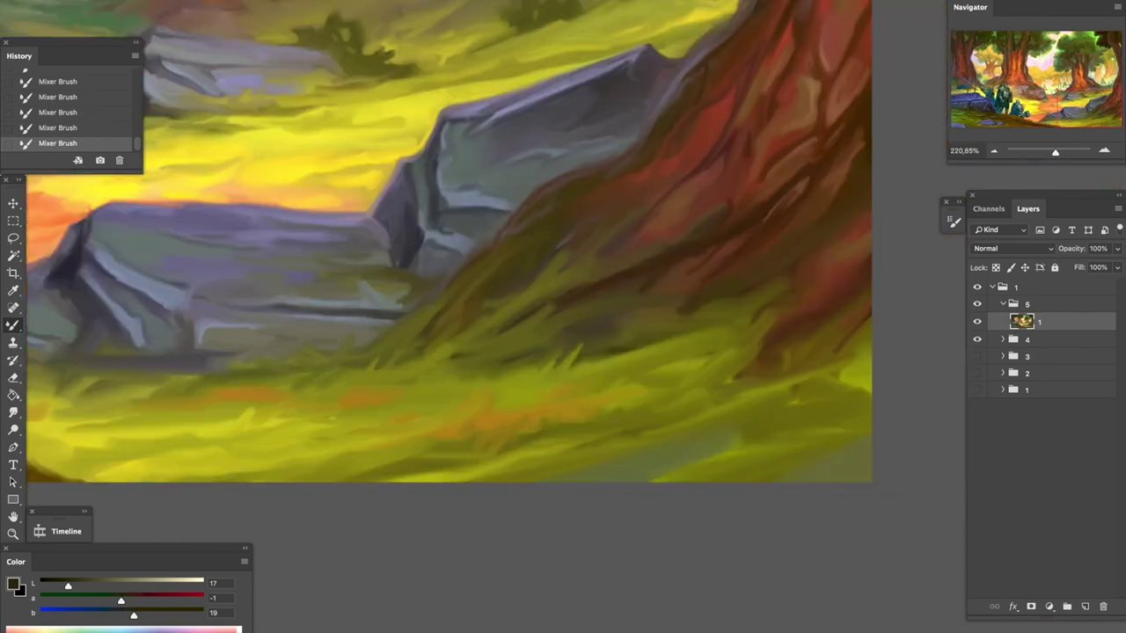
{"action": "scroll", "coordinate": [448, 264], "scroll_direction": "right", "scroll_amount": 5}
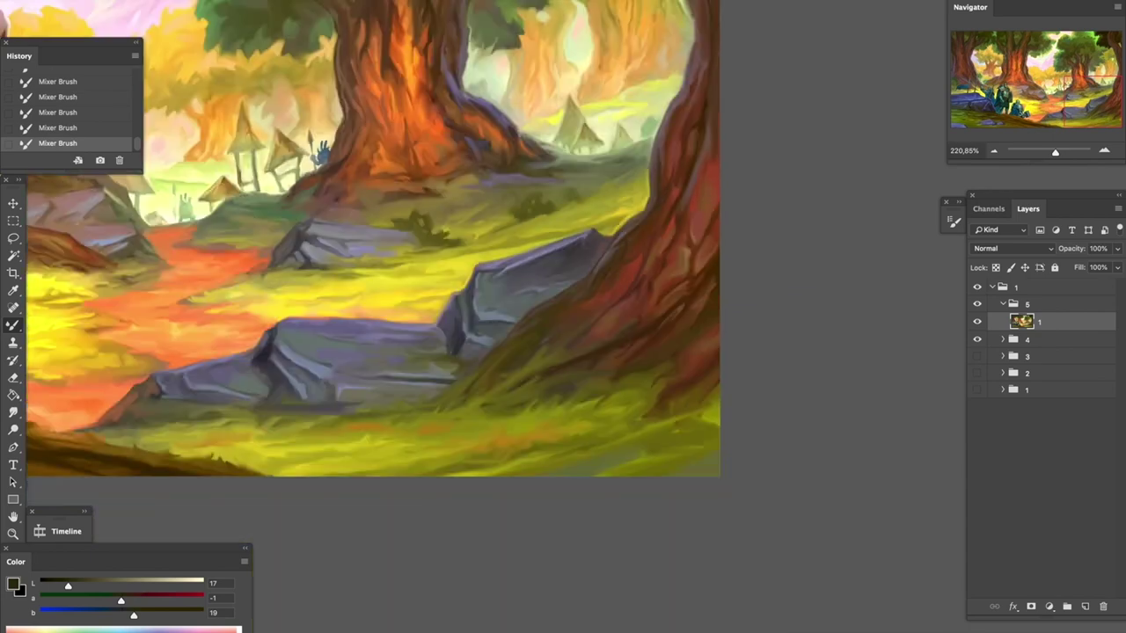
{"action": "scroll", "coordinate": [484, 308], "scroll_direction": "up", "scroll_amount": 2}
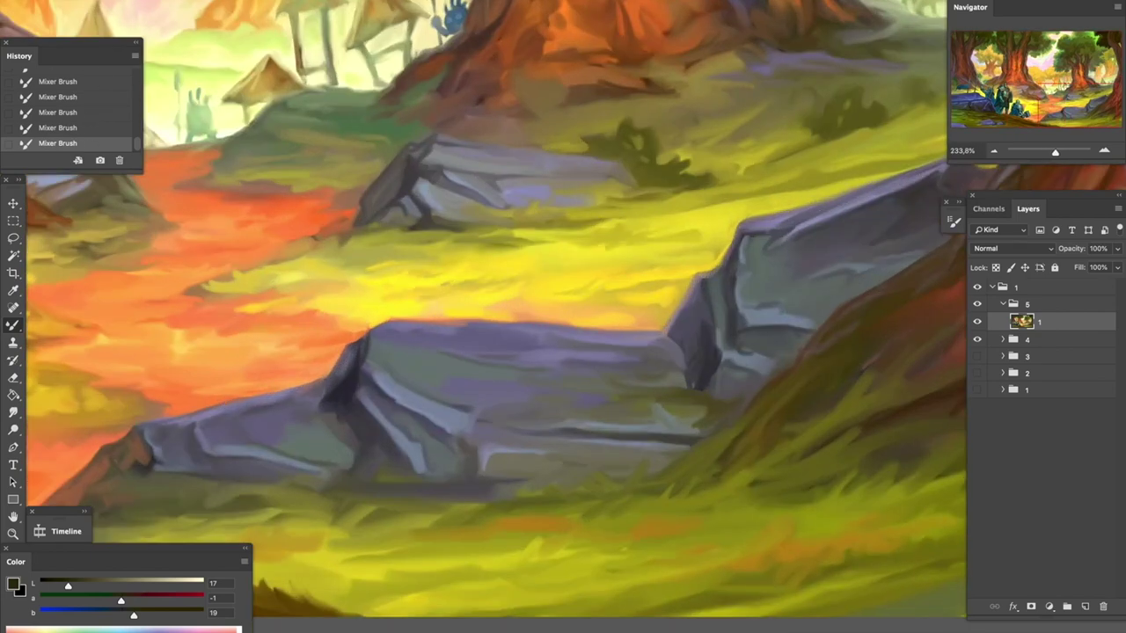
{"action": "scroll", "coordinate": [483, 308], "scroll_direction": "right", "scroll_amount": 4}
{"action": "scroll", "coordinate": [484, 317], "scroll_direction": "up", "scroll_amount": 3}
{"action": "scroll", "coordinate": [484, 317], "scroll_direction": "left", "scroll_amount": 3}
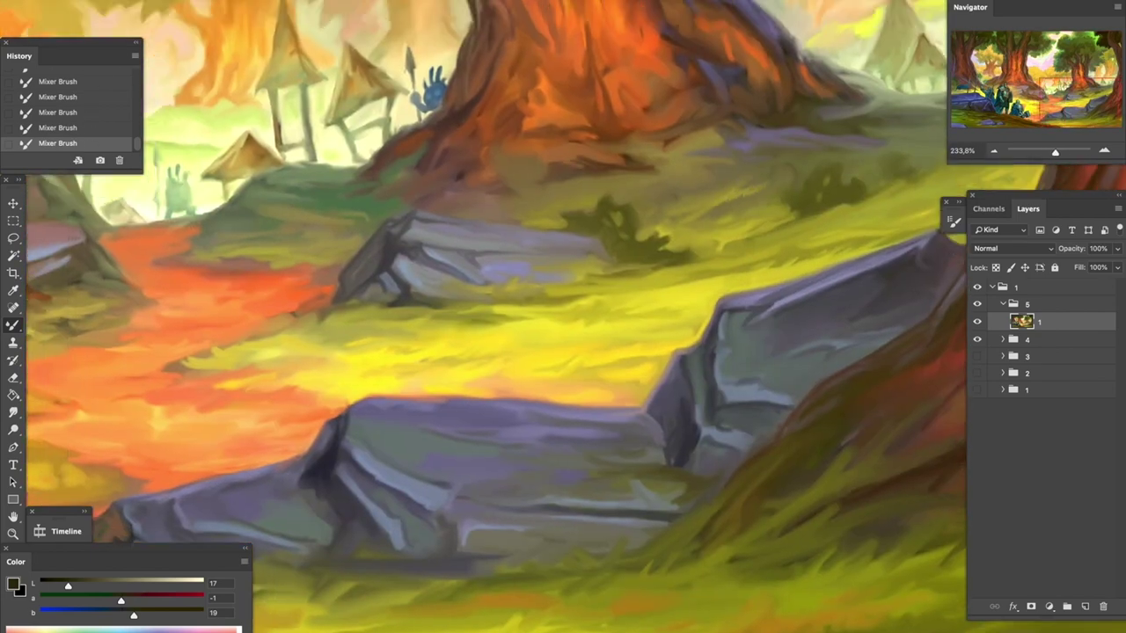
Add grass blades and soft strokes to the meadow below the path-side rocks, and save the painting
{"action": "scroll", "coordinate": [483, 317], "scroll_direction": "down", "scroll_amount": 2}
{"action": "scroll", "coordinate": [483, 317], "scroll_direction": "left", "scroll_amount": 3}
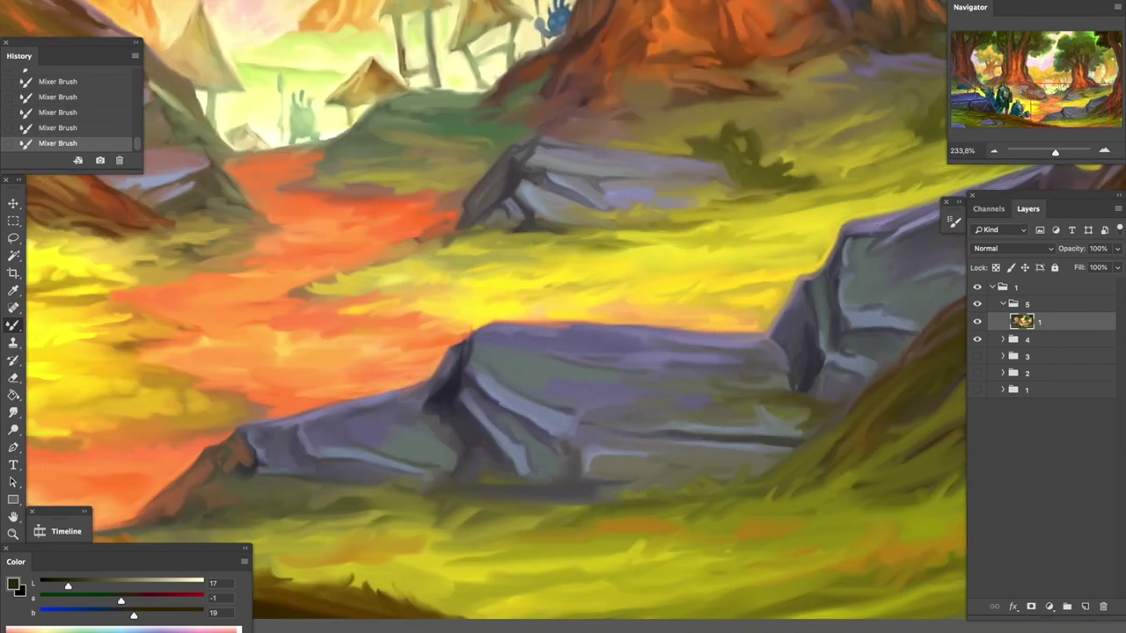
{"action": "scroll", "coordinate": [484, 316], "scroll_direction": "up", "scroll_amount": 2}
{"action": "scroll", "coordinate": [483, 317], "scroll_direction": "up", "scroll_amount": 2}
{"action": "scroll", "coordinate": [483, 317], "scroll_direction": "down", "scroll_amount": 10}
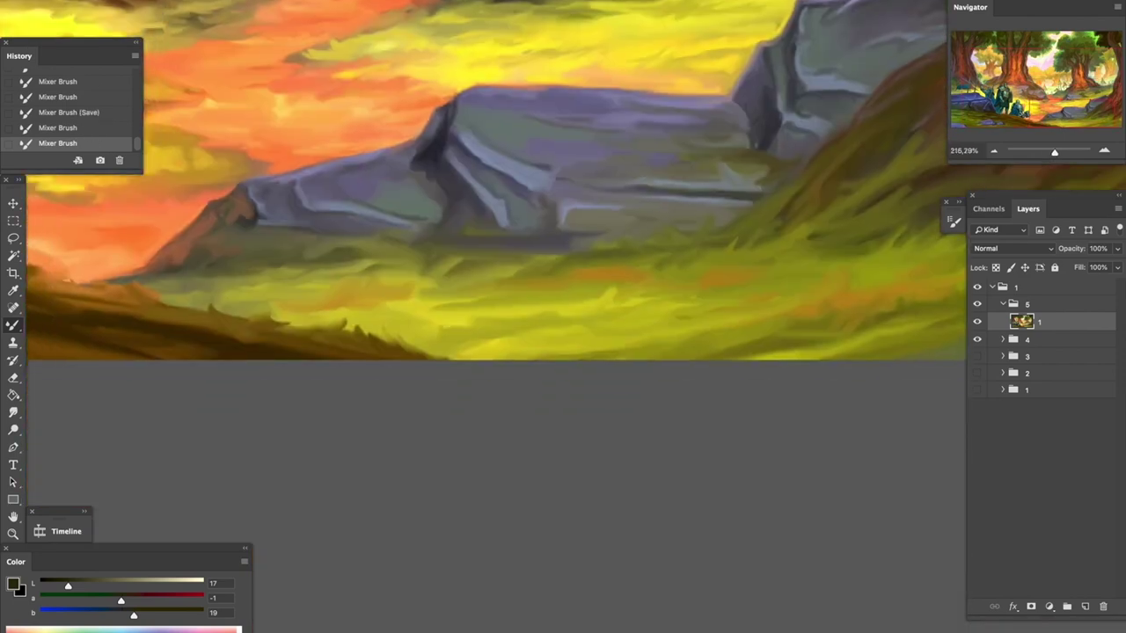
{"action": "scroll", "coordinate": [483, 180], "scroll_direction": "right", "scroll_amount": 5}
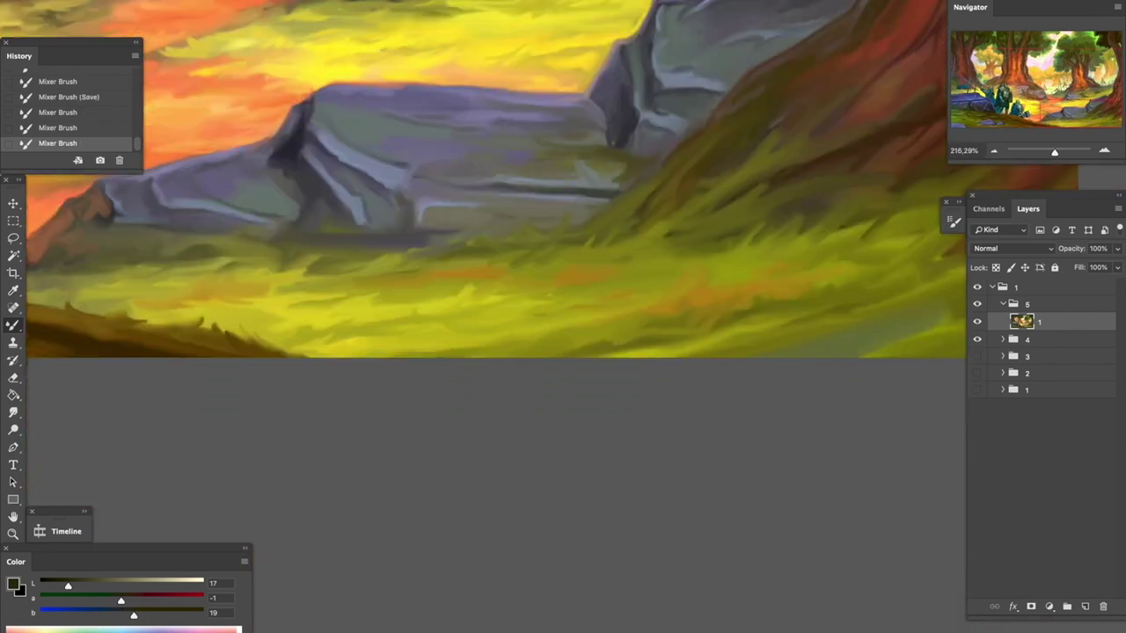
{"action": "scroll", "coordinate": [484, 263], "scroll_direction": "up", "scroll_amount": 3}
{"action": "scroll", "coordinate": [484, 264], "scroll_direction": "right", "scroll_amount": 1}
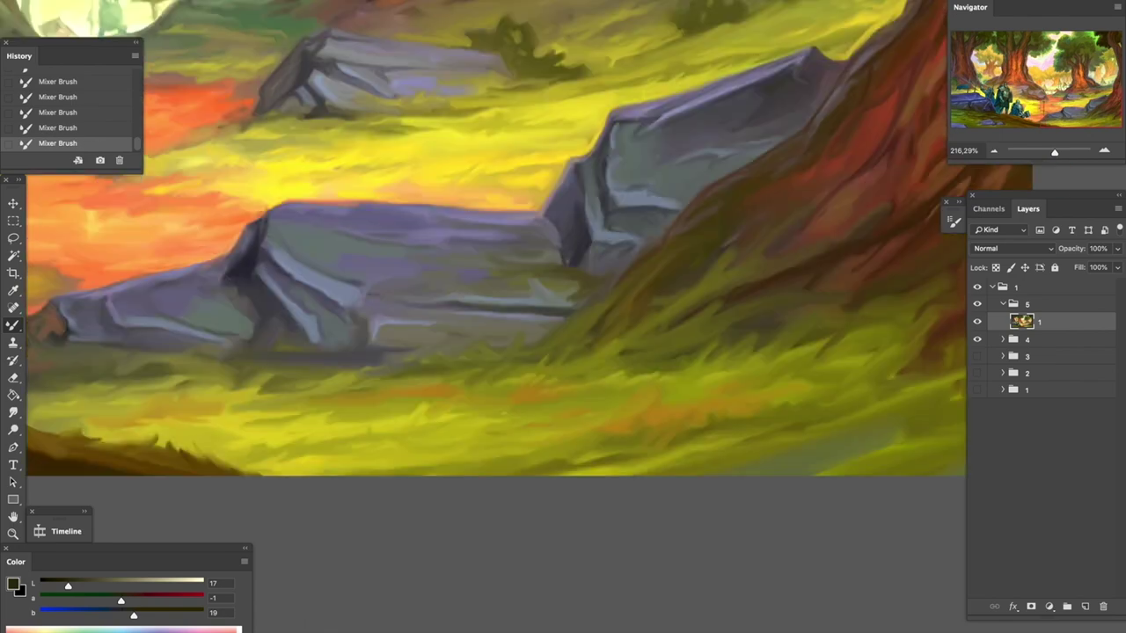
Refine the smaller glowing tree's trunk and roots and the ground beneath it with Mixer Brush strokes
{"action": "scroll", "coordinate": [483, 264], "scroll_direction": "up", "scroll_amount": 7}
{"action": "scroll", "coordinate": [483, 264], "scroll_direction": "left", "scroll_amount": 4}
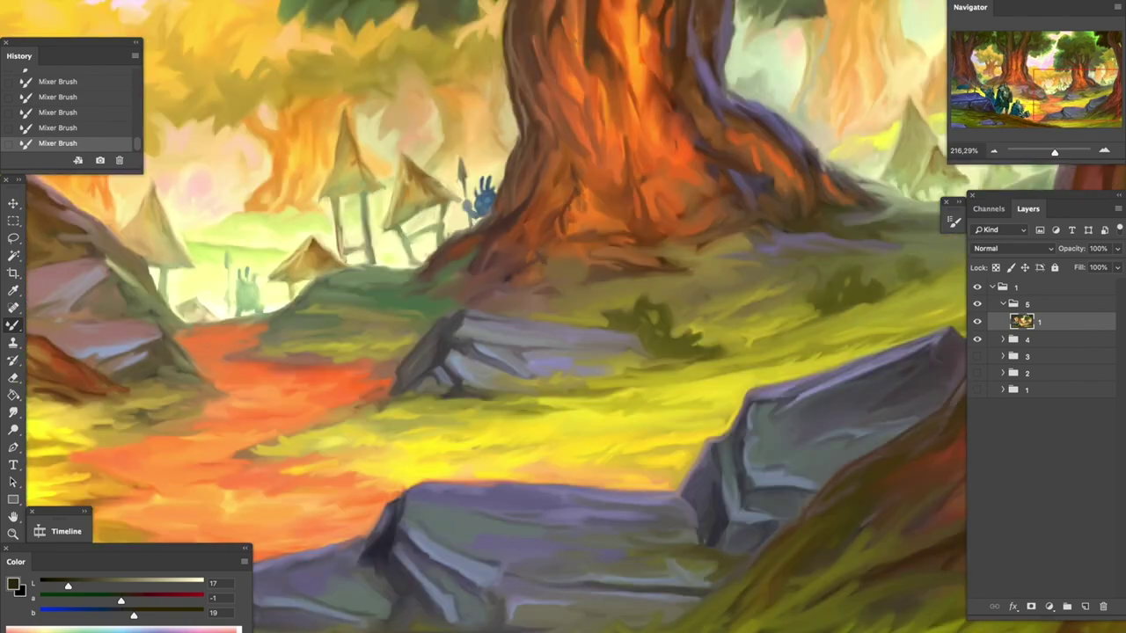
{"action": "scroll", "coordinate": [484, 264], "scroll_direction": "up", "scroll_amount": 2}
{"action": "scroll", "coordinate": [484, 264], "scroll_direction": "right", "scroll_amount": 3}
{"action": "scroll", "coordinate": [484, 263], "scroll_direction": "up", "scroll_amount": 2}
{"action": "scroll", "coordinate": [483, 264], "scroll_direction": "right", "scroll_amount": 3}
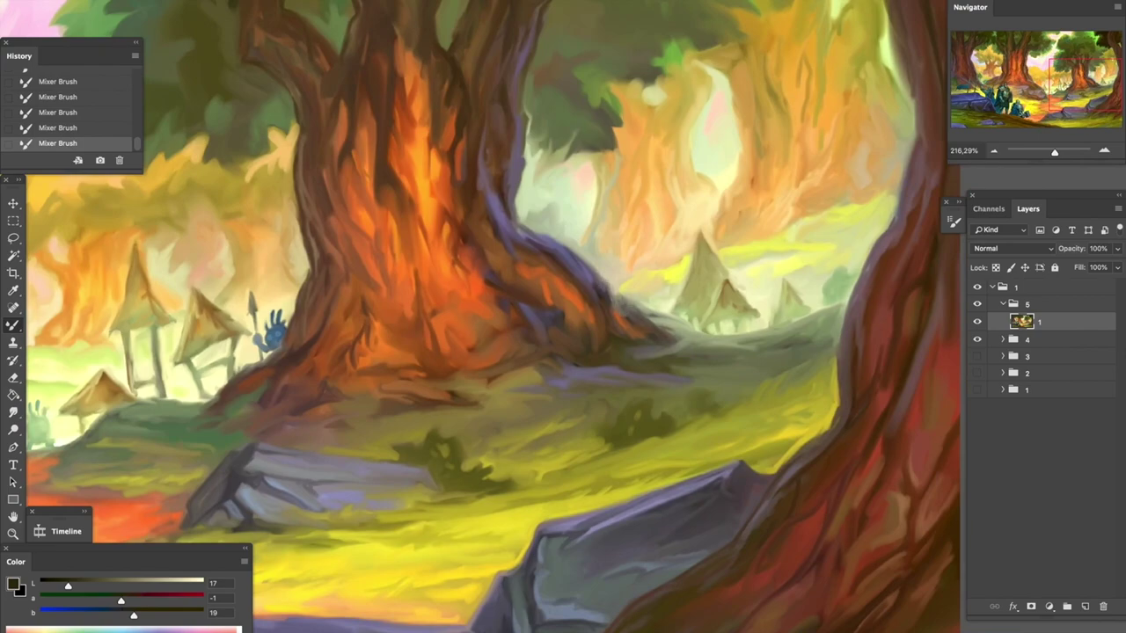
{"action": "scroll", "coordinate": [586, 246], "scroll_direction": "up", "scroll_amount": 4}
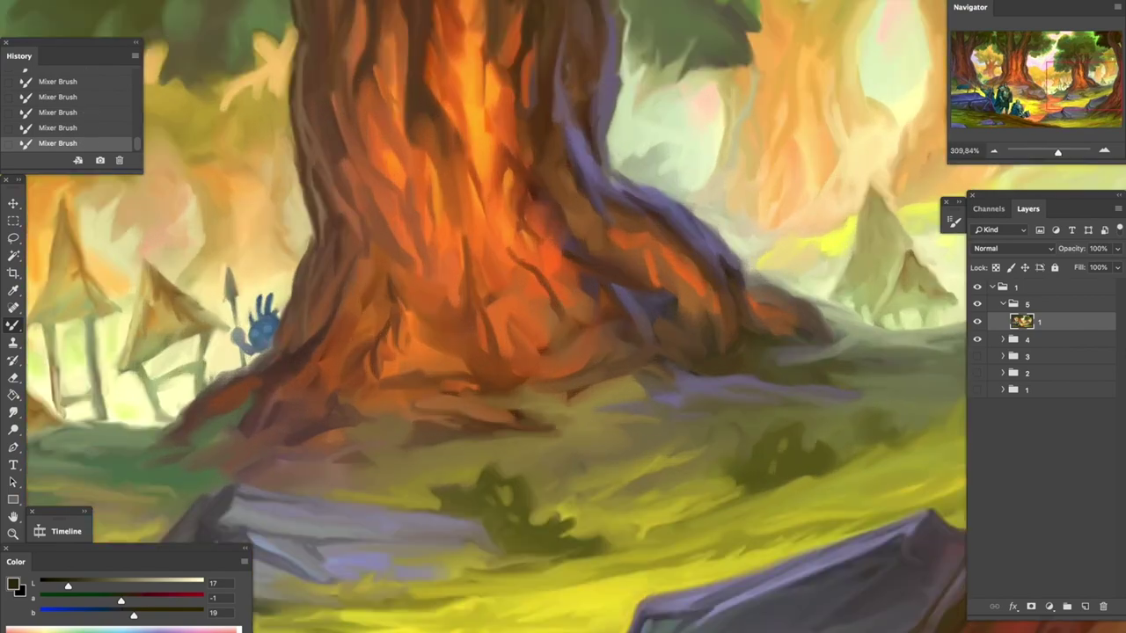
{"action": "scroll", "coordinate": [519, 264], "scroll_direction": "up", "scroll_amount": 5}
{"action": "scroll", "coordinate": [518, 264], "scroll_direction": "left", "scroll_amount": 2}
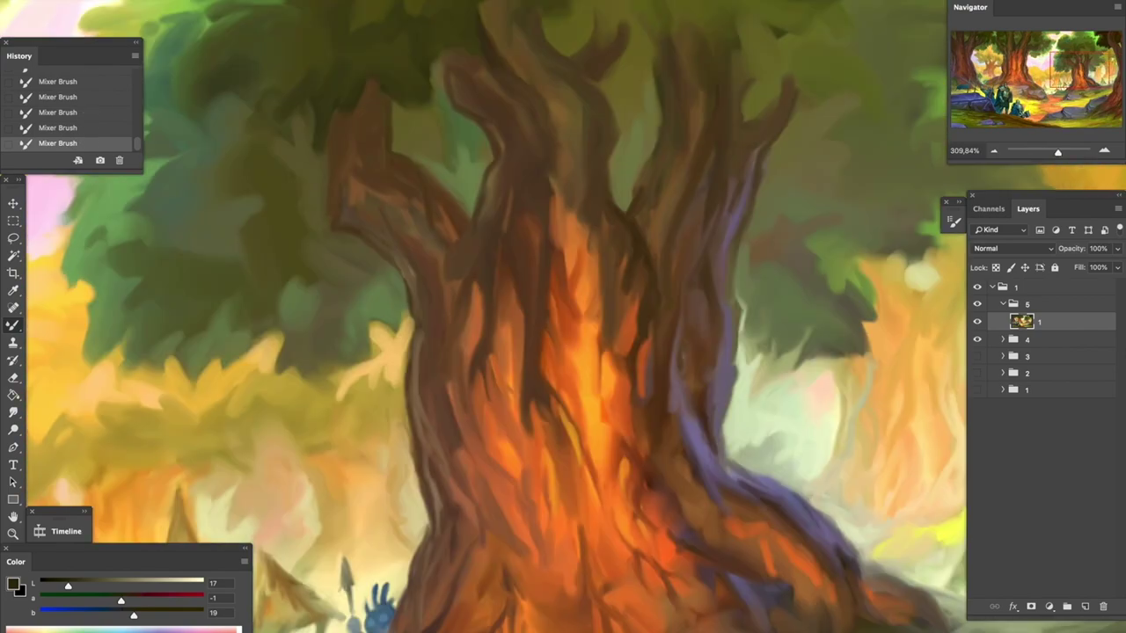
Refine the smaller glowing tree's branches and canopy with dark brown (L 21, a 8, b 26), and save the painting
{"action": "key", "text": "Return"}
{"action": "scroll", "coordinate": [483, 316], "scroll_direction": "down", "scroll_amount": 5}
{"action": "scroll", "coordinate": [483, 316], "scroll_direction": "up", "scroll_amount": 6}
{"action": "scroll", "coordinate": [624, 240], "scroll_direction": "down", "scroll_amount": 5}
{"action": "scroll", "coordinate": [628, 184], "scroll_direction": "up", "scroll_amount": 4}
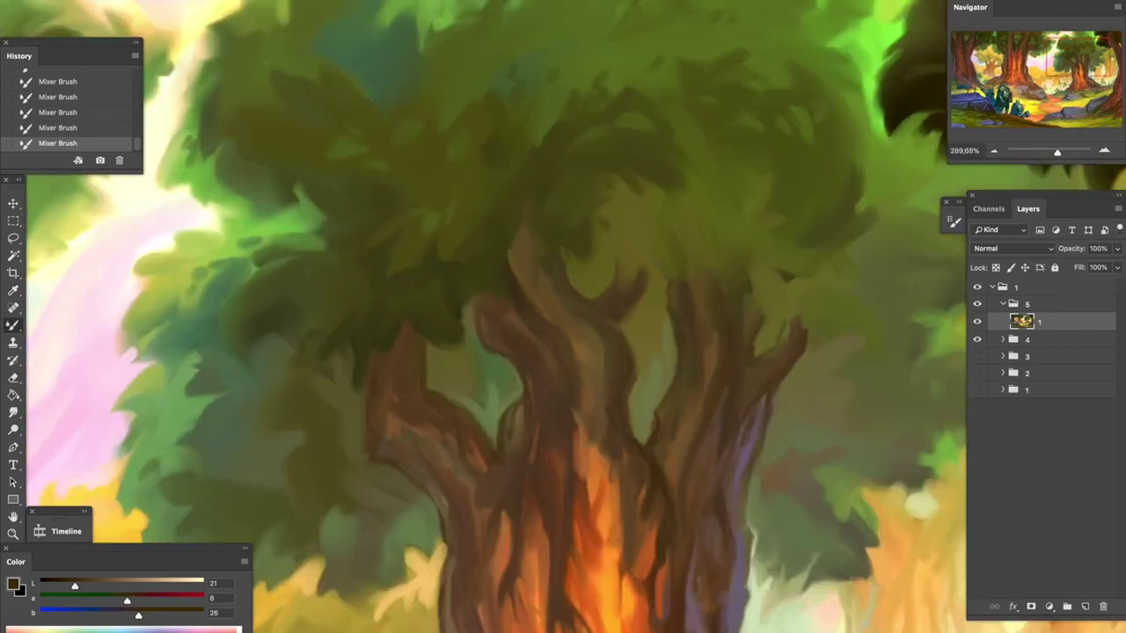
{"action": "scroll", "coordinate": [264, 576], "scroll_direction": "up", "scroll_amount": 3}
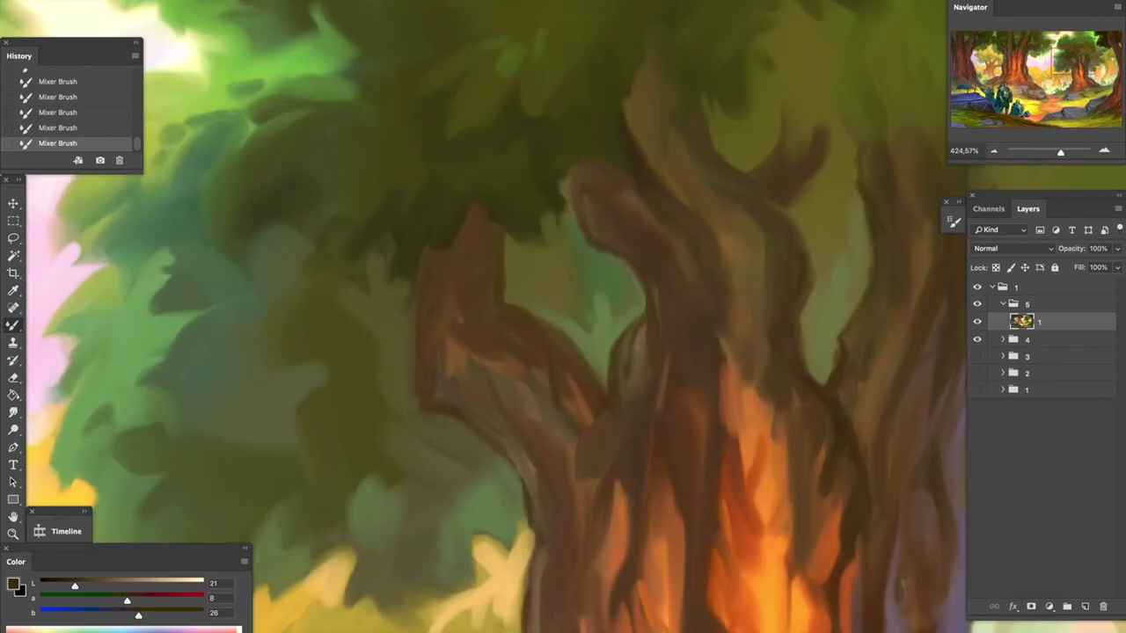
{"action": "key", "text": "ctrl+s"}
Touch up the armour and cloaks of the standing and kneeling knights with Mixer Brush strokes
{"action": "scroll", "coordinate": [484, 317], "scroll_direction": "down", "scroll_amount": 5}
{"action": "scroll", "coordinate": [422, 395], "scroll_direction": "up", "scroll_amount": 4}
{"action": "scroll", "coordinate": [487, 403], "scroll_direction": "up", "scroll_amount": 3}
{"action": "mouse_move", "coordinate": [484, 400]}
{"action": "left_mouse_down"}
{"action": "mouse_move", "coordinate": [528, 369]}
{"action": "mouse_move", "coordinate": [659, 343]}
{"action": "mouse_move", "coordinate": [475, 202]}
{"action": "mouse_move", "coordinate": [439, 281]}
{"action": "left_mouse_up"}
{"action": "scroll", "coordinate": [527, 317], "scroll_direction": "down", "scroll_amount": 5}
{"action": "scroll", "coordinate": [528, 334], "scroll_direction": "up", "scroll_amount": 4}
{"action": "left_click_drag", "start_coordinate": [563, 317], "coordinate": [641, 585]}
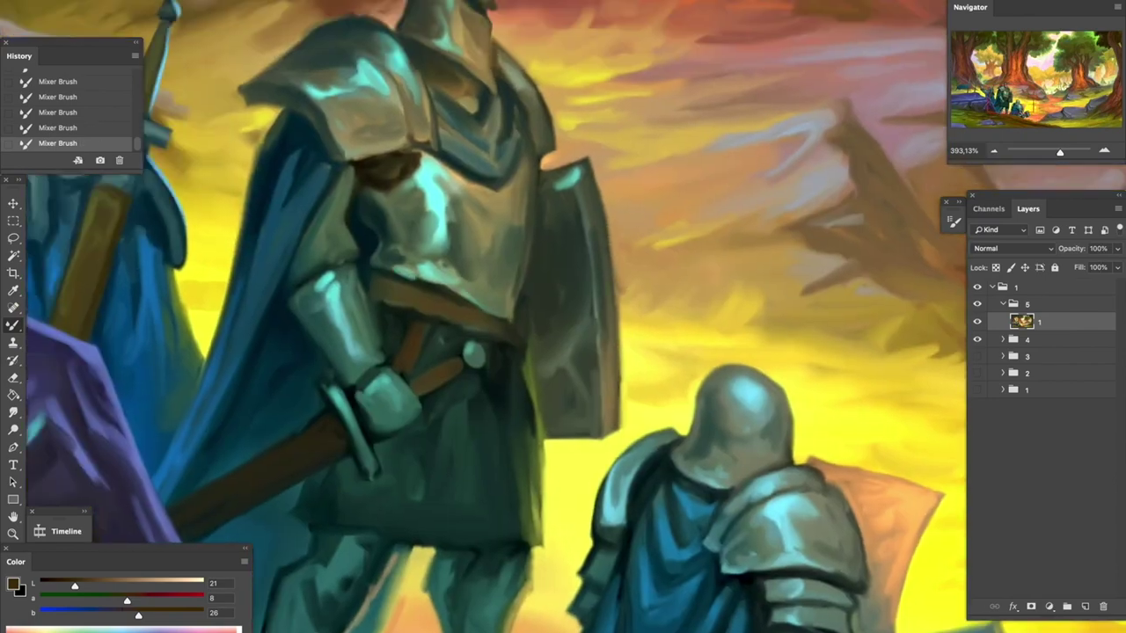
Copy the merged content of the whole canvas and paste it as a new layer
{"action": "scroll", "coordinate": [492, 316], "scroll_direction": "down", "scroll_amount": 5}
{"action": "key", "text": "ctrl+a"}
{"action": "key", "text": "ctrl+shift+c"}
{"action": "key", "text": "ctrl+v"}
{"action": "scroll", "coordinate": [493, 290], "scroll_direction": "up", "scroll_amount": 2}
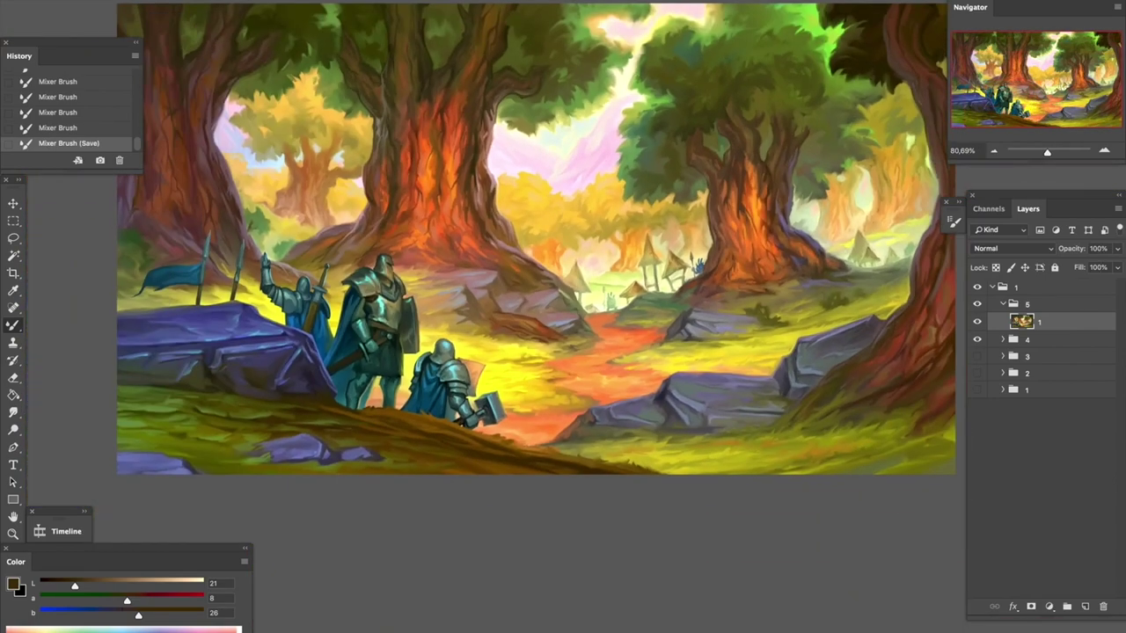
Adjust the pasted layer's levels with a shadow input of 34, midtones of 1.42 and a highlight input of 255
{"action": "key", "text": "ctrl+u"}
{"action": "key", "text": "Escape"}
{"action": "key", "text": "ctrl+l"}
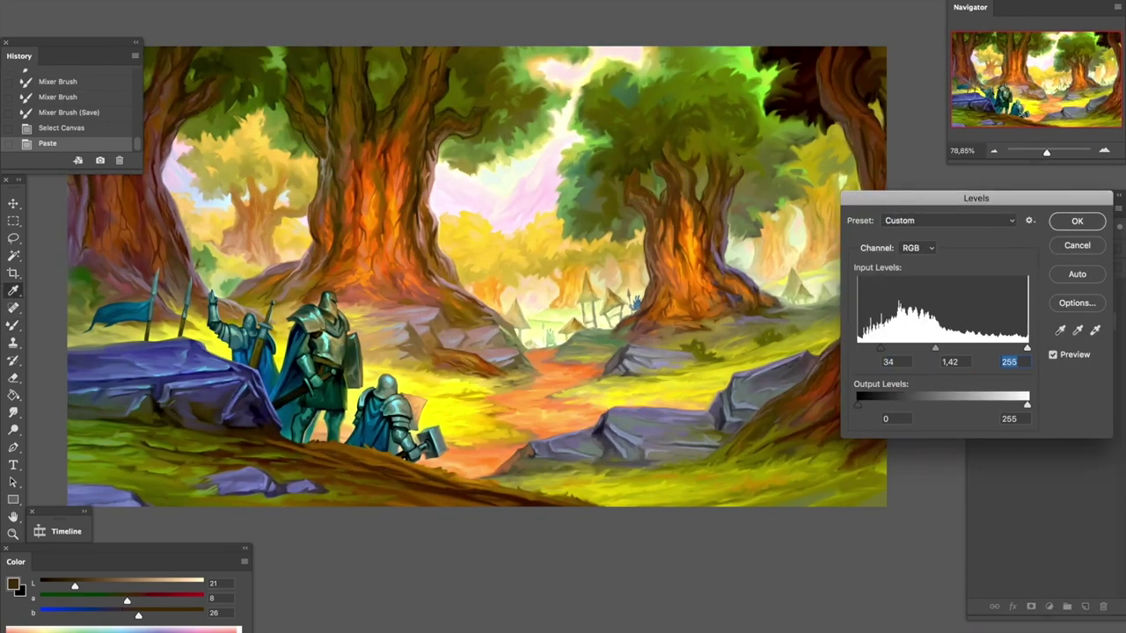
{"action": "key", "text": "Return"}
Refine the grass and rocks along the orange path with Mixer Brush strokes
{"action": "scroll", "coordinate": [484, 281], "scroll_direction": "down", "scroll_amount": 1}
{"action": "key", "text": "i"}
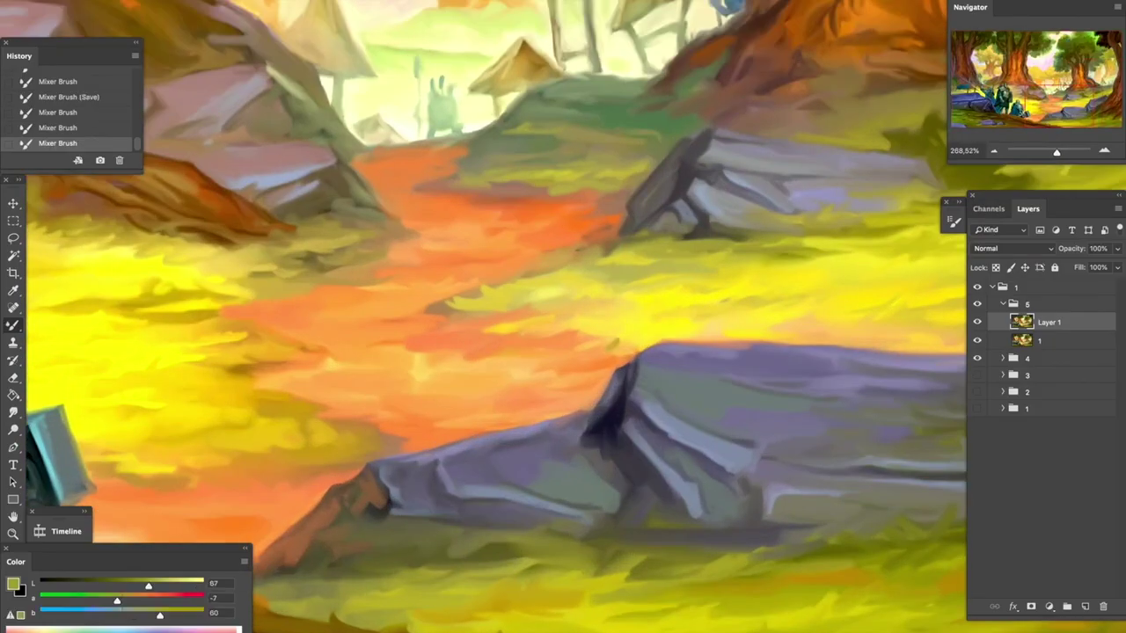
{"action": "left_click_drag", "start_coordinate": [581, 342], "coordinate": [496, 333]}
{"action": "scroll", "coordinate": [616, 352], "scroll_direction": "down", "scroll_amount": 1}
{"action": "left_click_drag", "start_coordinate": [616, 356], "coordinate": [616, 391]}
{"action": "key", "text": "h"}
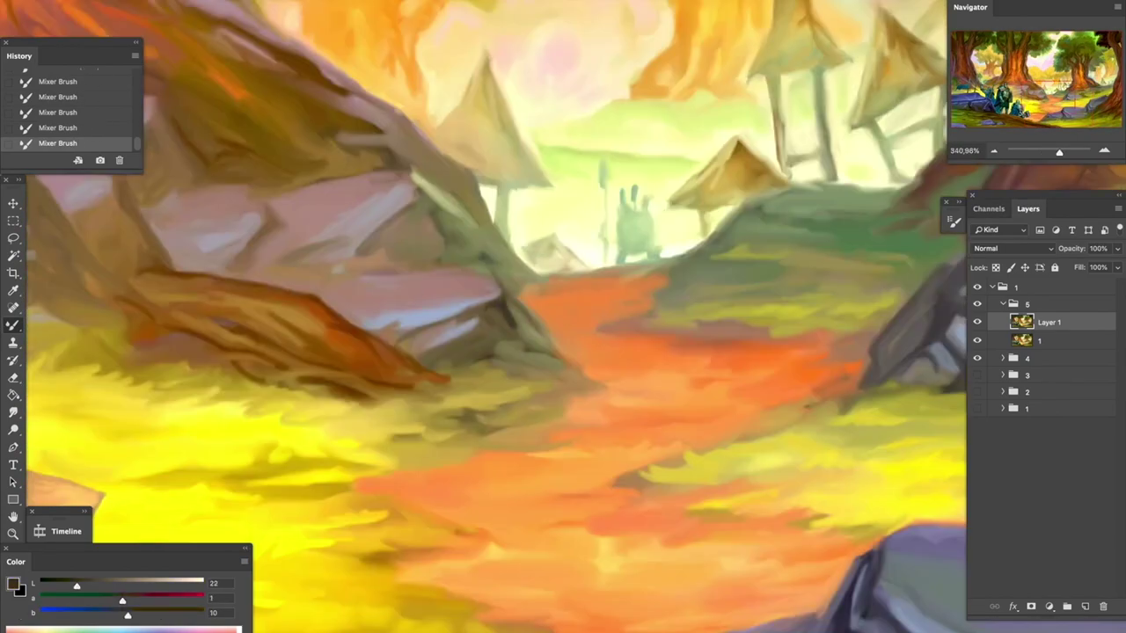
Refine the rocks and roots beside the path with dark grey-brown (L 22, a 1, b 10) Mixer Brush strokes
{"action": "left_click_drag", "start_coordinate": [475, 307], "coordinate": [554, 351]}
{"action": "left_click_drag", "start_coordinate": [439, 215], "coordinate": [501, 268]}
{"action": "left_click_drag", "start_coordinate": [378, 247], "coordinate": [409, 268]}
{"action": "left_click_drag", "start_coordinate": [360, 216], "coordinate": [422, 268]}
{"action": "key", "text": "h"}
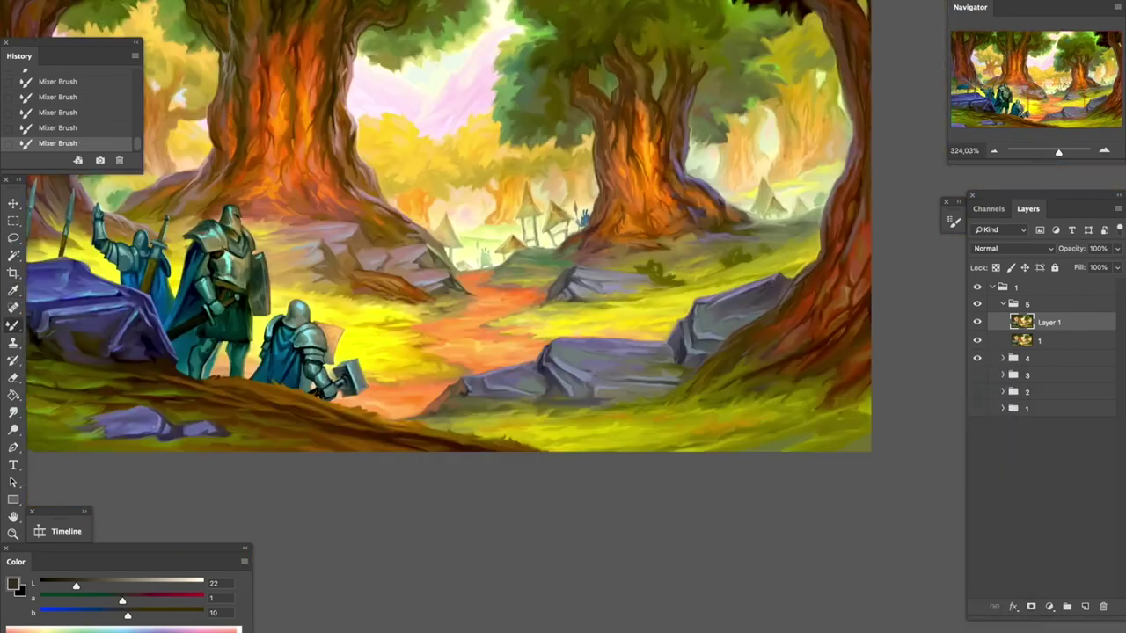
Refine the two glowing trees and their surroundings with ochre (L 70, a 9, b 45) and dark brown (L 12, a 6, b 18)
{"action": "key", "text": "h"}
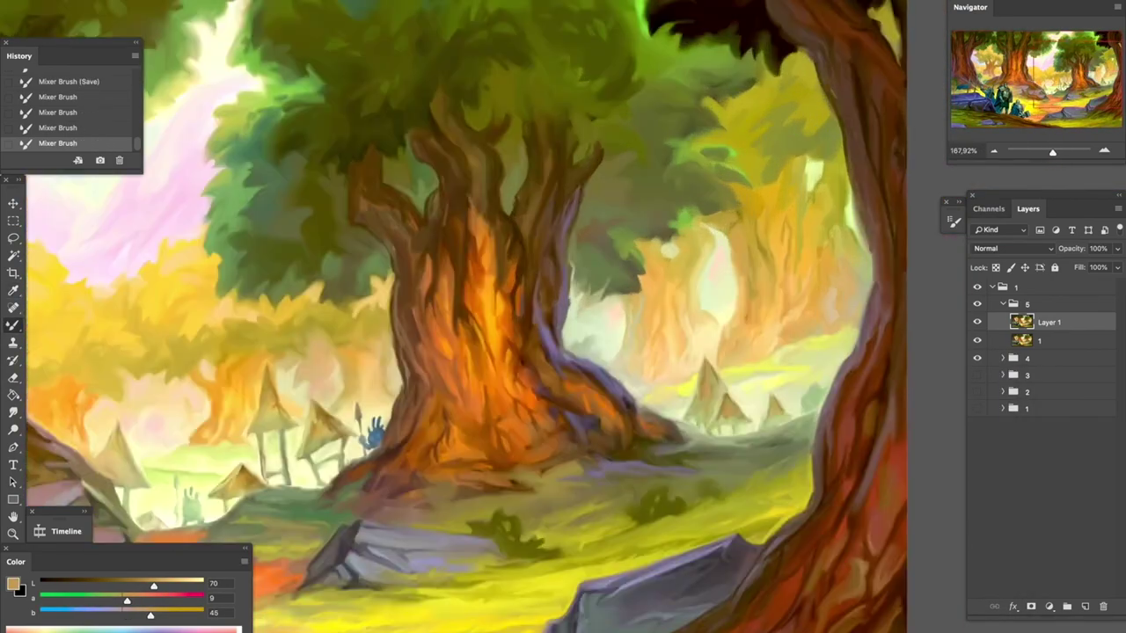
{"action": "key", "text": "h"}
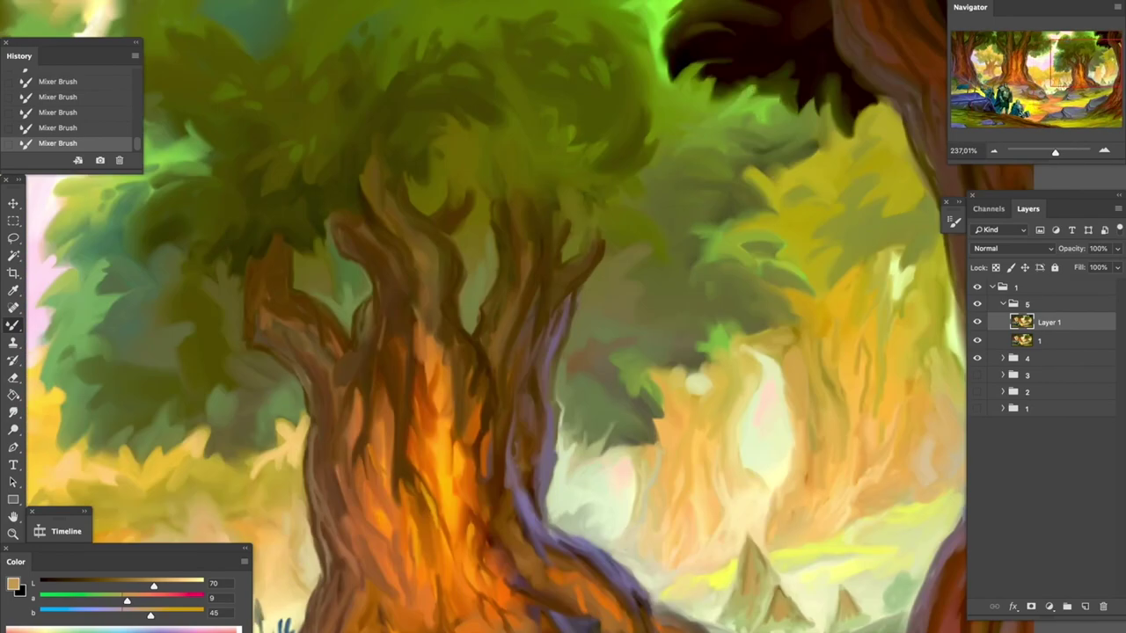
{"action": "key", "text": "h"}
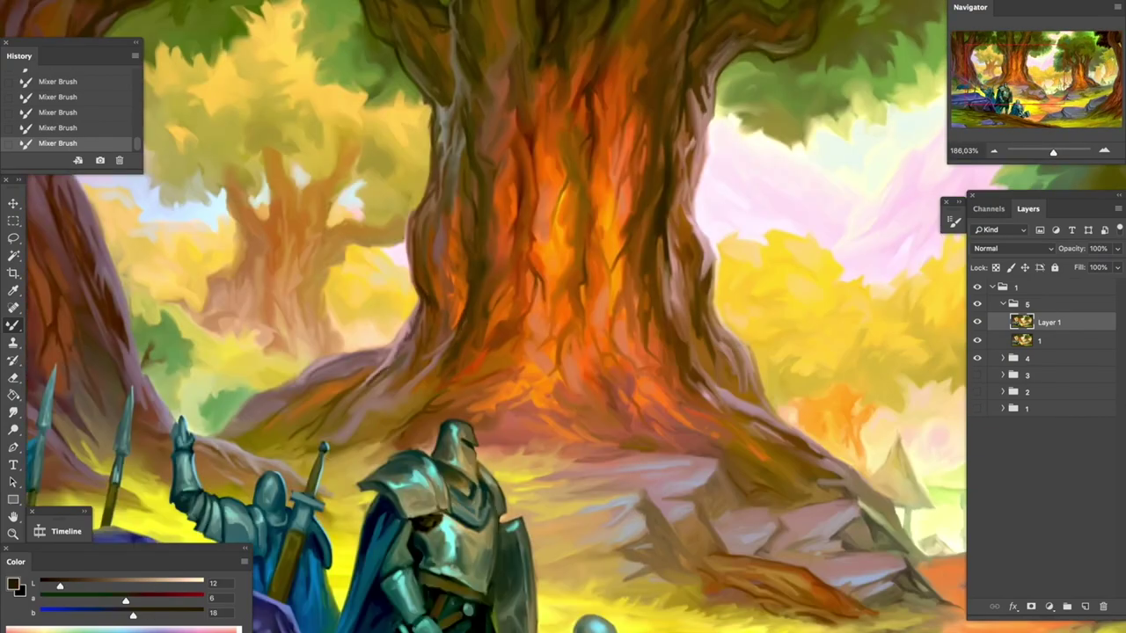
{"action": "key", "text": "h"}
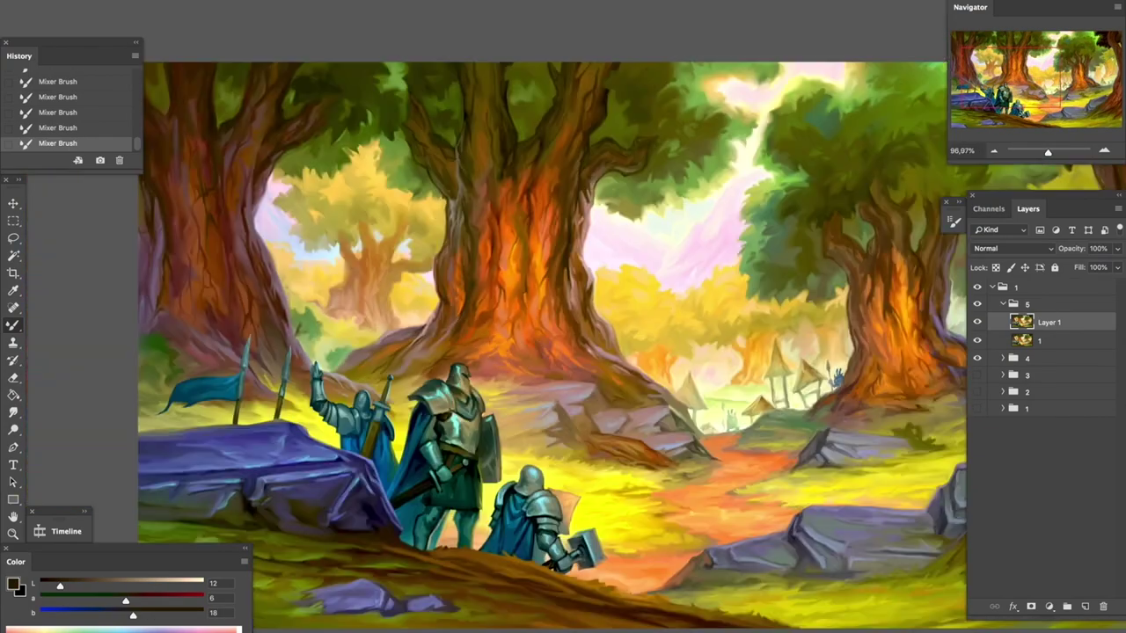
Touch up the ground, roots and rocks around the smaller glowing tree with Mixer Brush strokes, mirroring the canvas as a check
{"action": "key", "text": "h"}
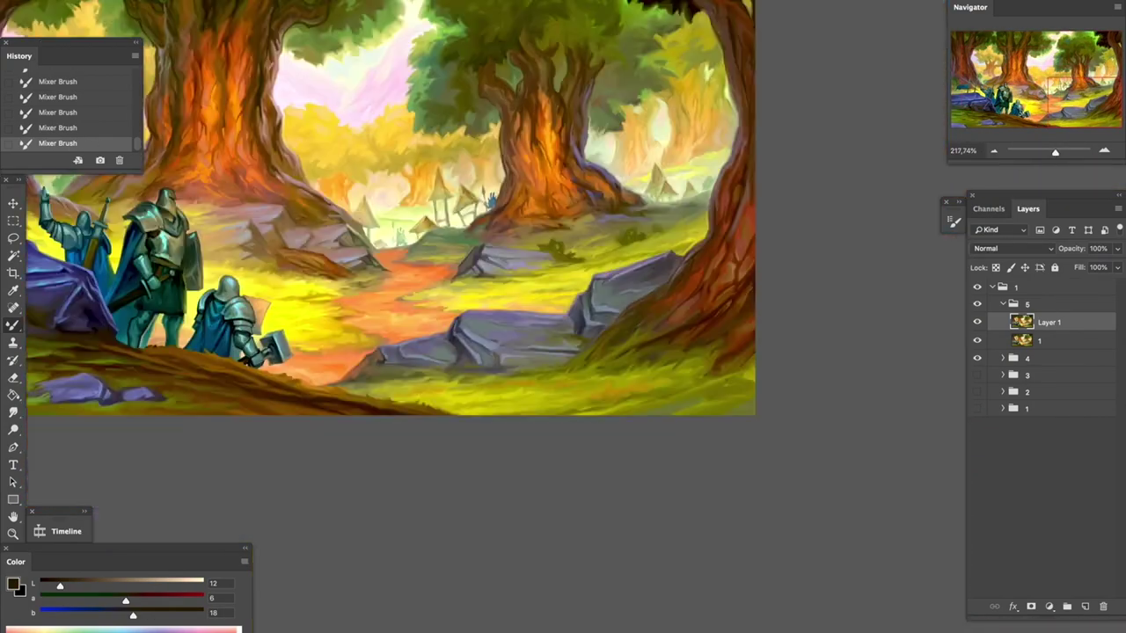
{"action": "key", "text": "h"}
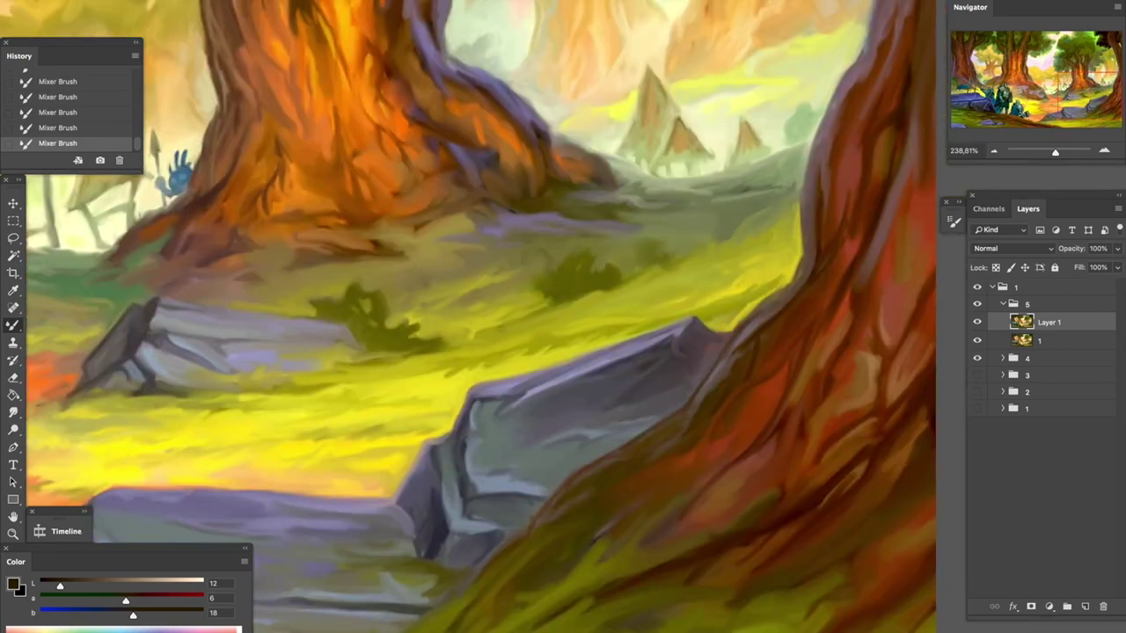
{"action": "scroll", "coordinate": [492, 316], "scroll_direction": "up", "scroll_amount": 3}
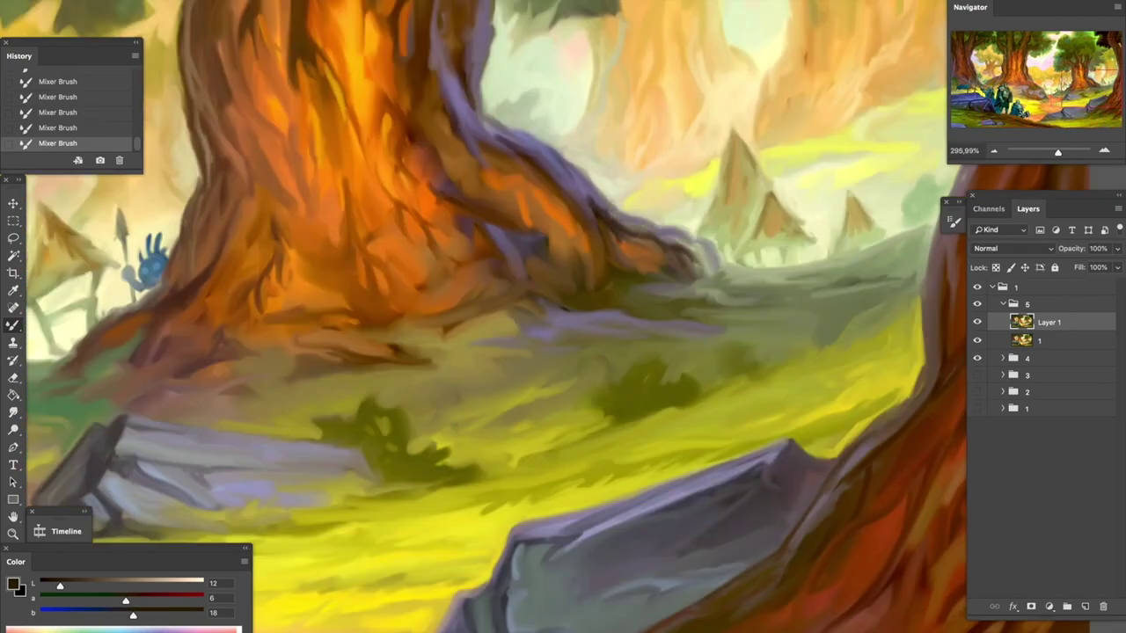
{"action": "key", "text": "h"}
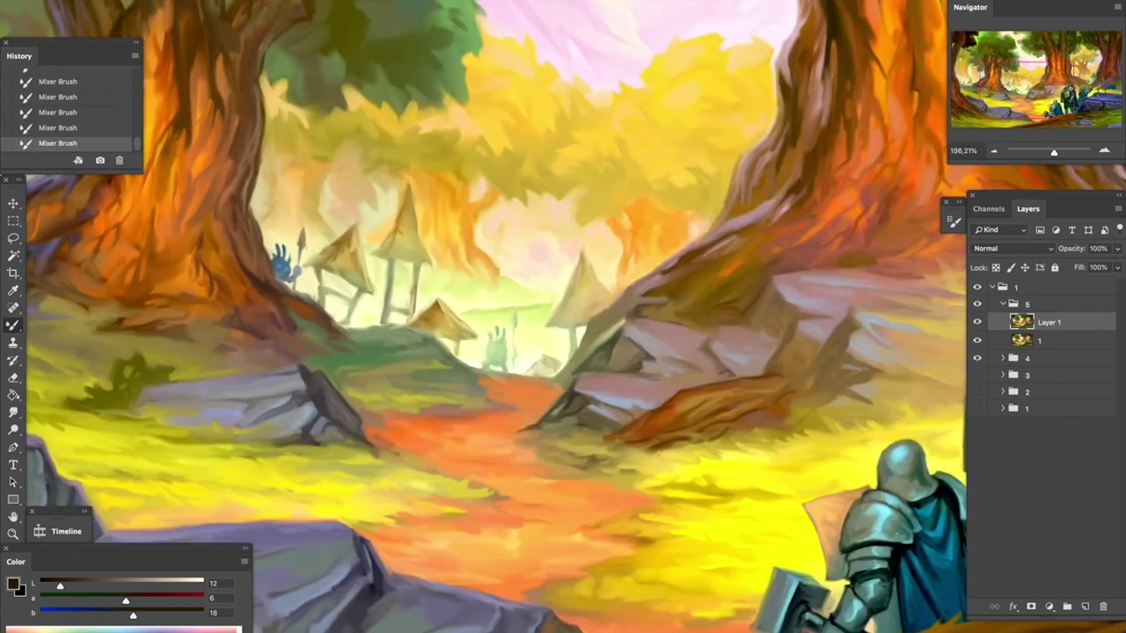
{"action": "key", "text": "ctrl+0"}
{"action": "scroll", "coordinate": [493, 264], "scroll_direction": "up", "scroll_amount": 3}
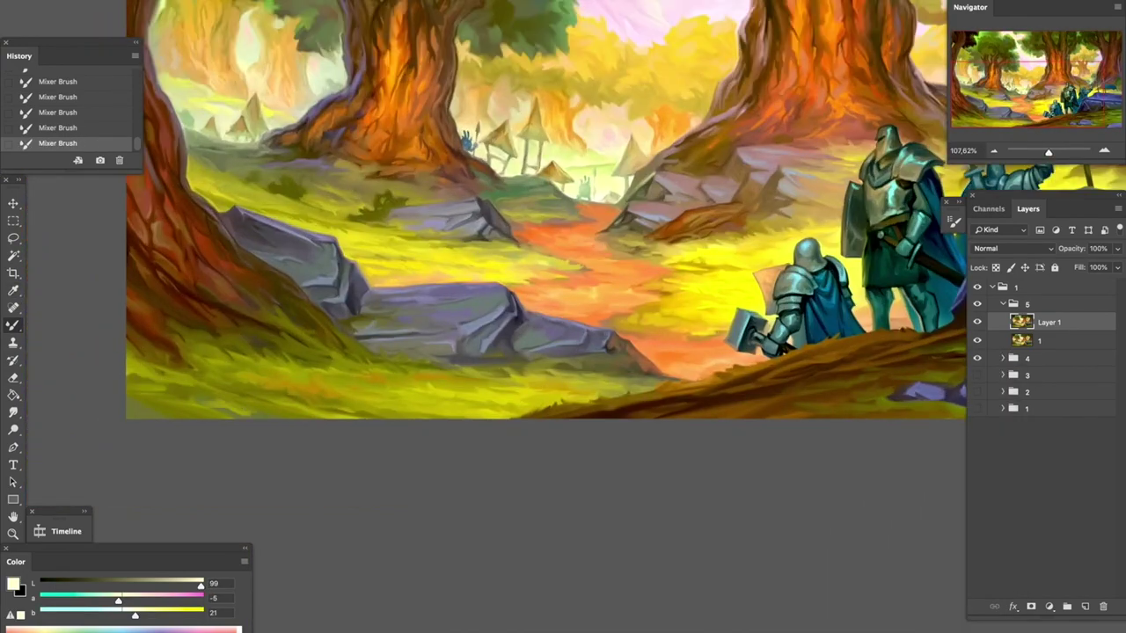
Apply a Color Balance adjustment to the merged copy and erase parts of it with a large soft eraser
{"action": "key", "text": "ctrl+0"}
{"action": "key", "text": "ctrl+b"}
{"action": "key", "text": "Return"}
{"action": "key", "text": "e"}
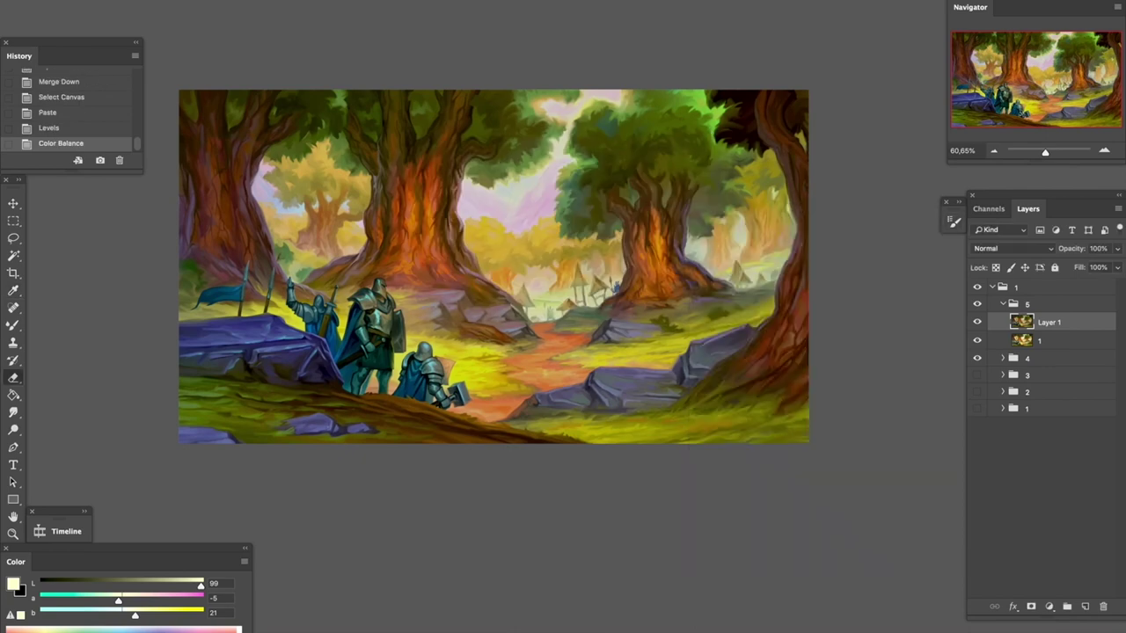
{"action": "scroll", "coordinate": [510, 264], "scroll_direction": "up", "scroll_amount": 1}
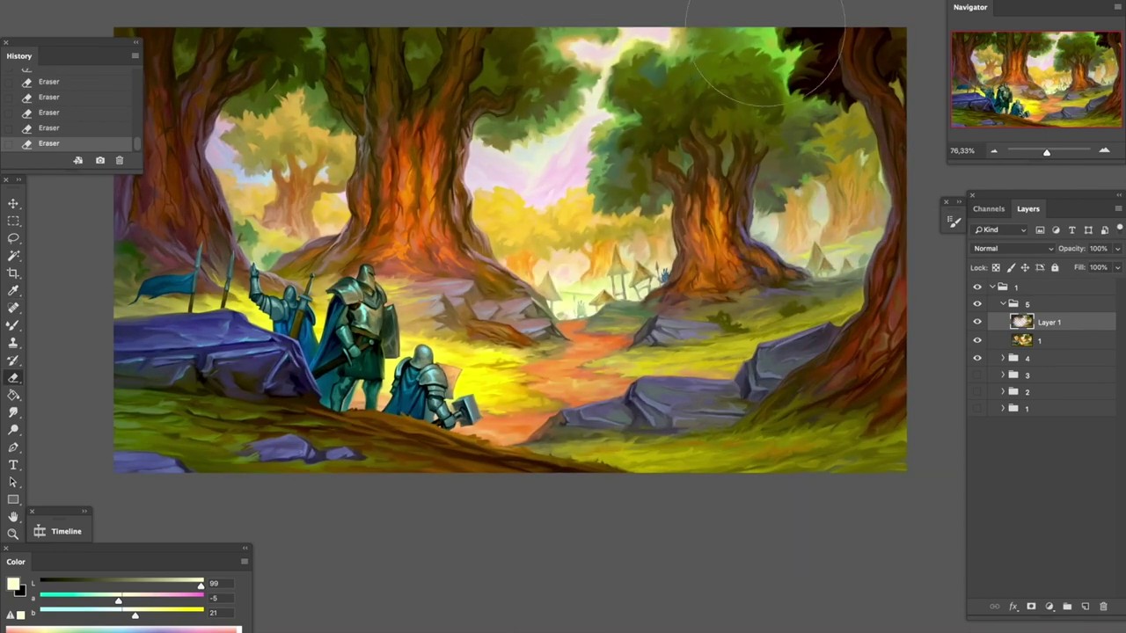
Cut and restore the adjusted layer's content to compare the painting, and merge the layer down
{"action": "key", "text": "ctrl+a"}
{"action": "key", "text": "ctrl+x"}
{"action": "key", "text": "ctrl+z"}
{"action": "key", "text": "ctrl+d"}
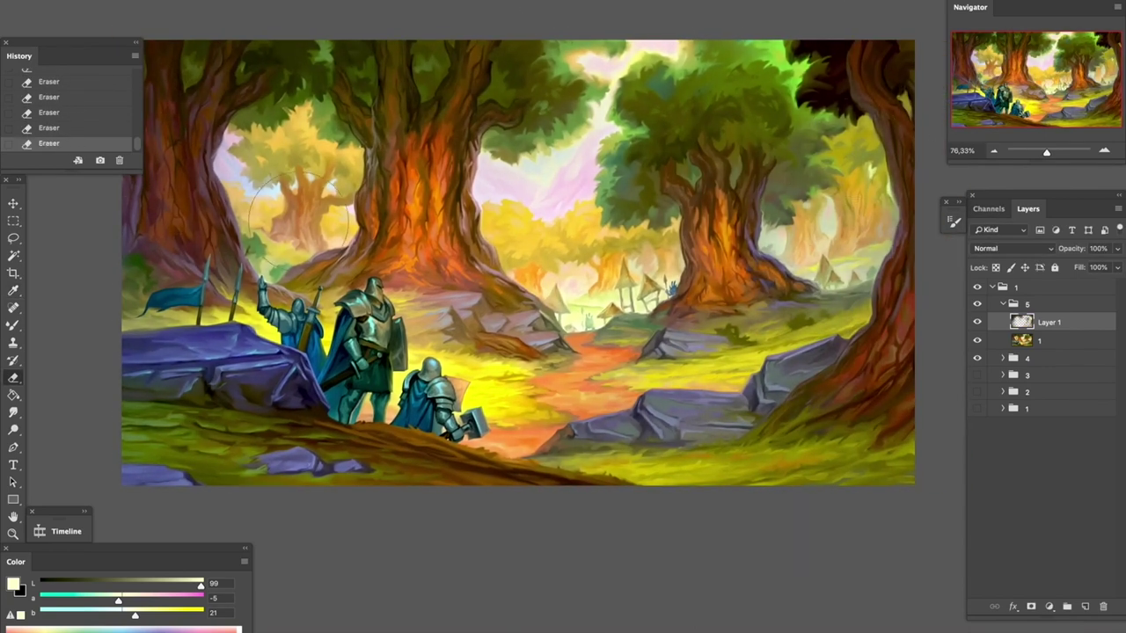
{"action": "key", "text": "ctrl+0"}
{"action": "key", "text": "ctrl+e"}
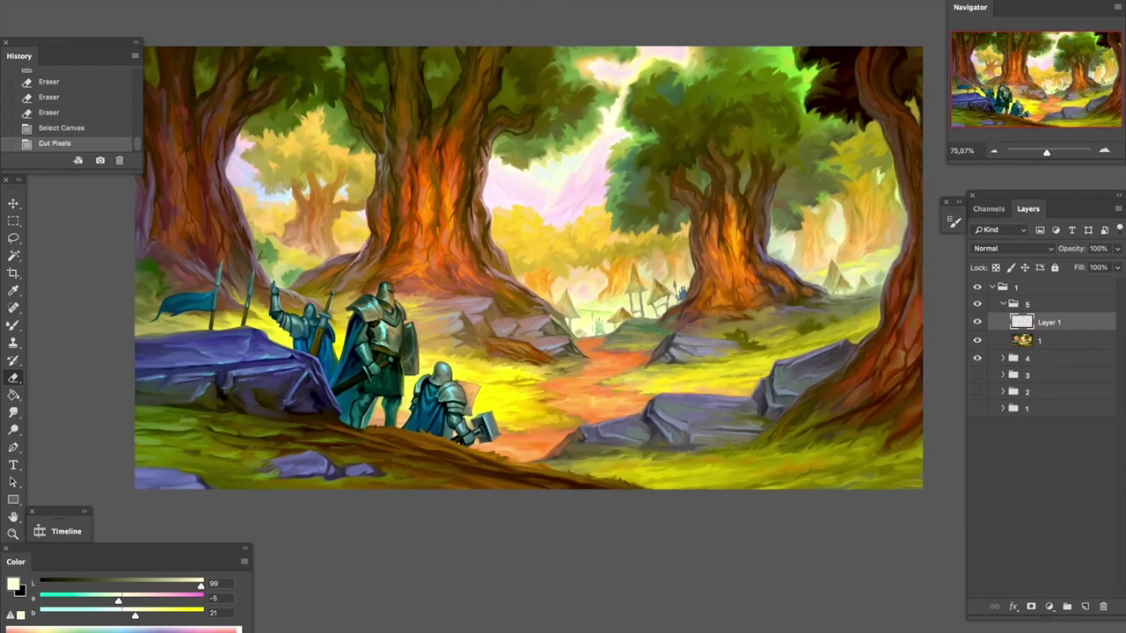
Touch up the background with the Mixer Brush, using olive yellow (#bcab08) and adding lavender (L 72, a 19, b -32) strokes to the distant mountains
{"action": "key", "text": "b"}
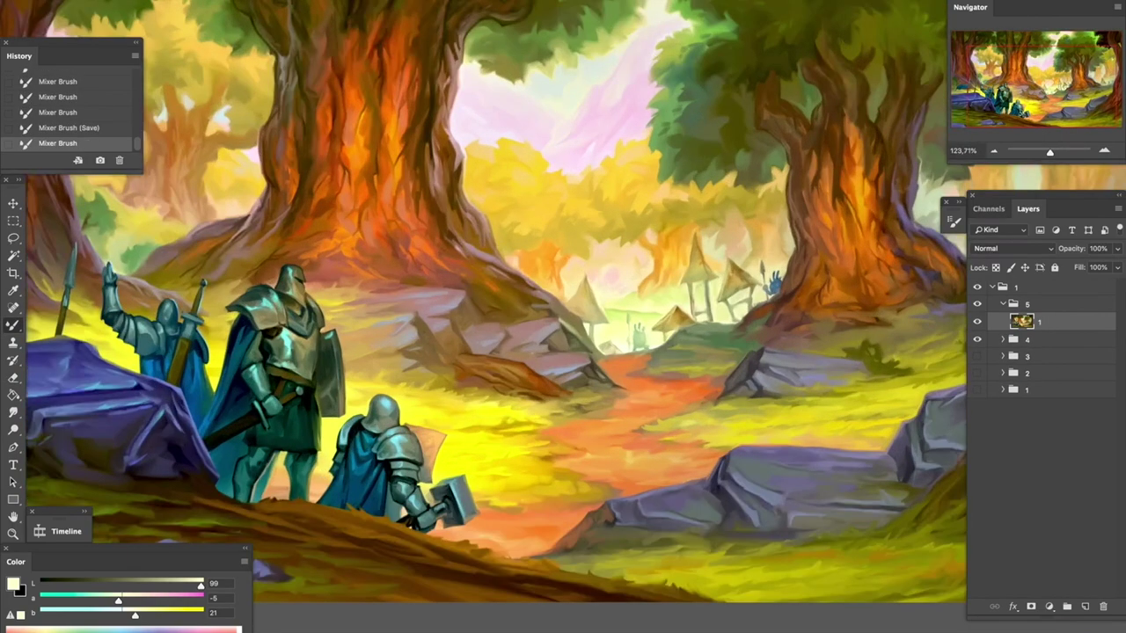
{"action": "left_click", "coordinate": [618, 279], "text": "alt"}
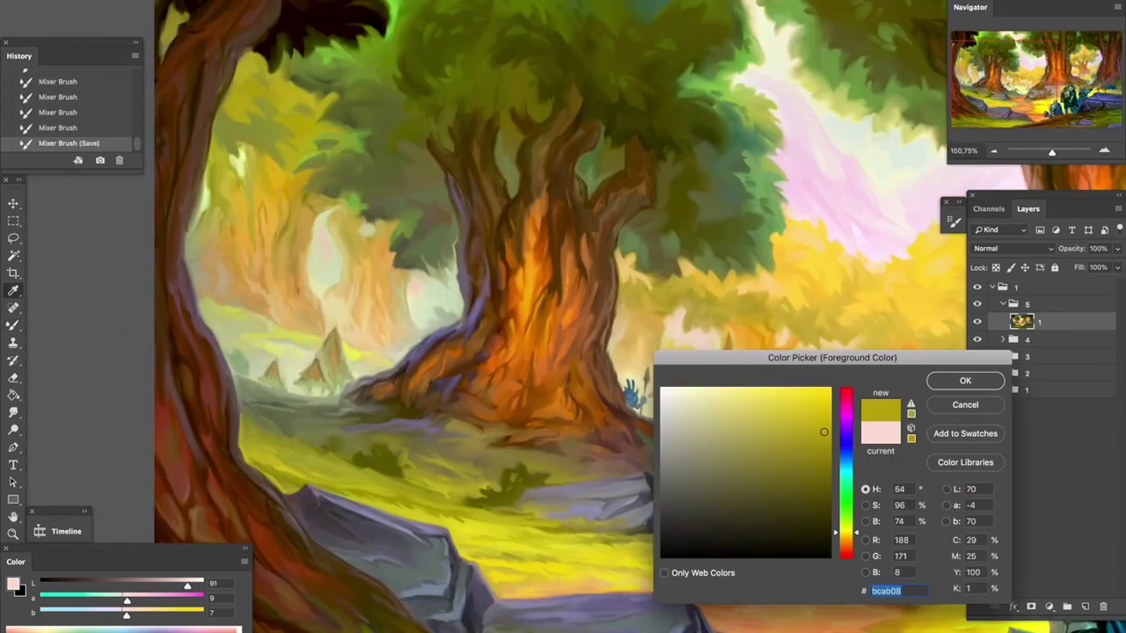
{"action": "key", "text": "Return"}
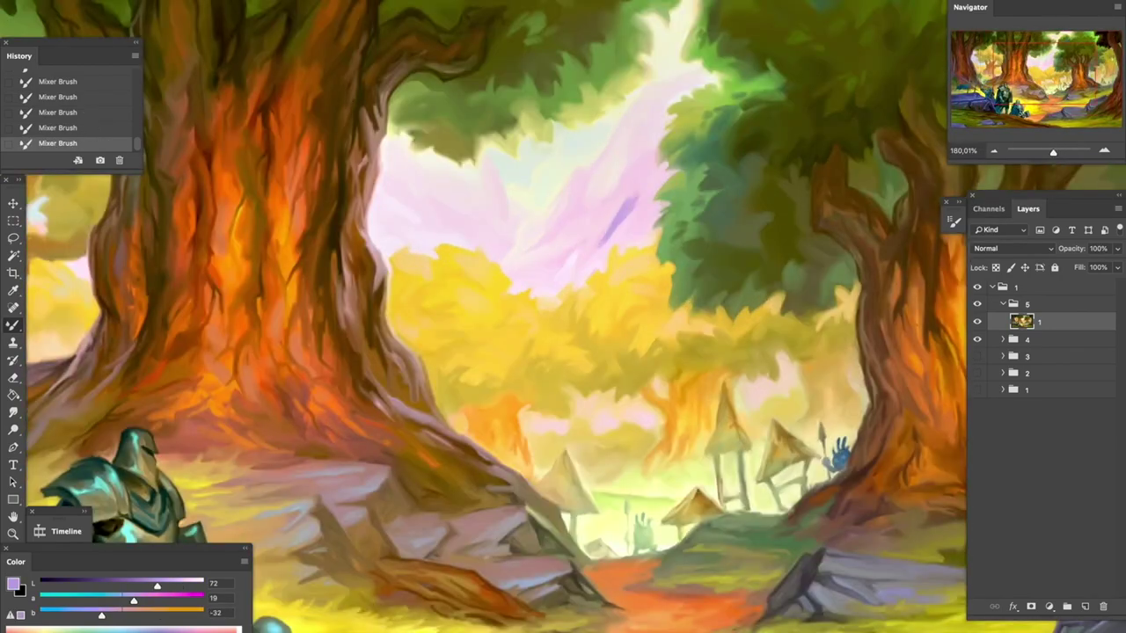
{"action": "left_click_drag", "start_coordinate": [646, 148], "coordinate": [620, 192]}
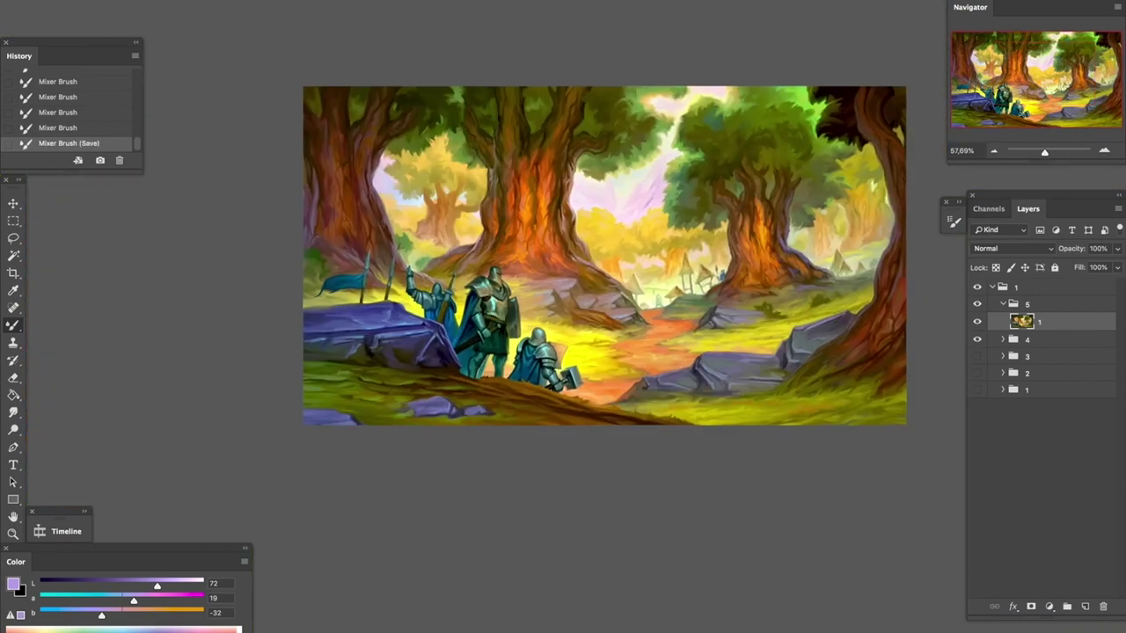